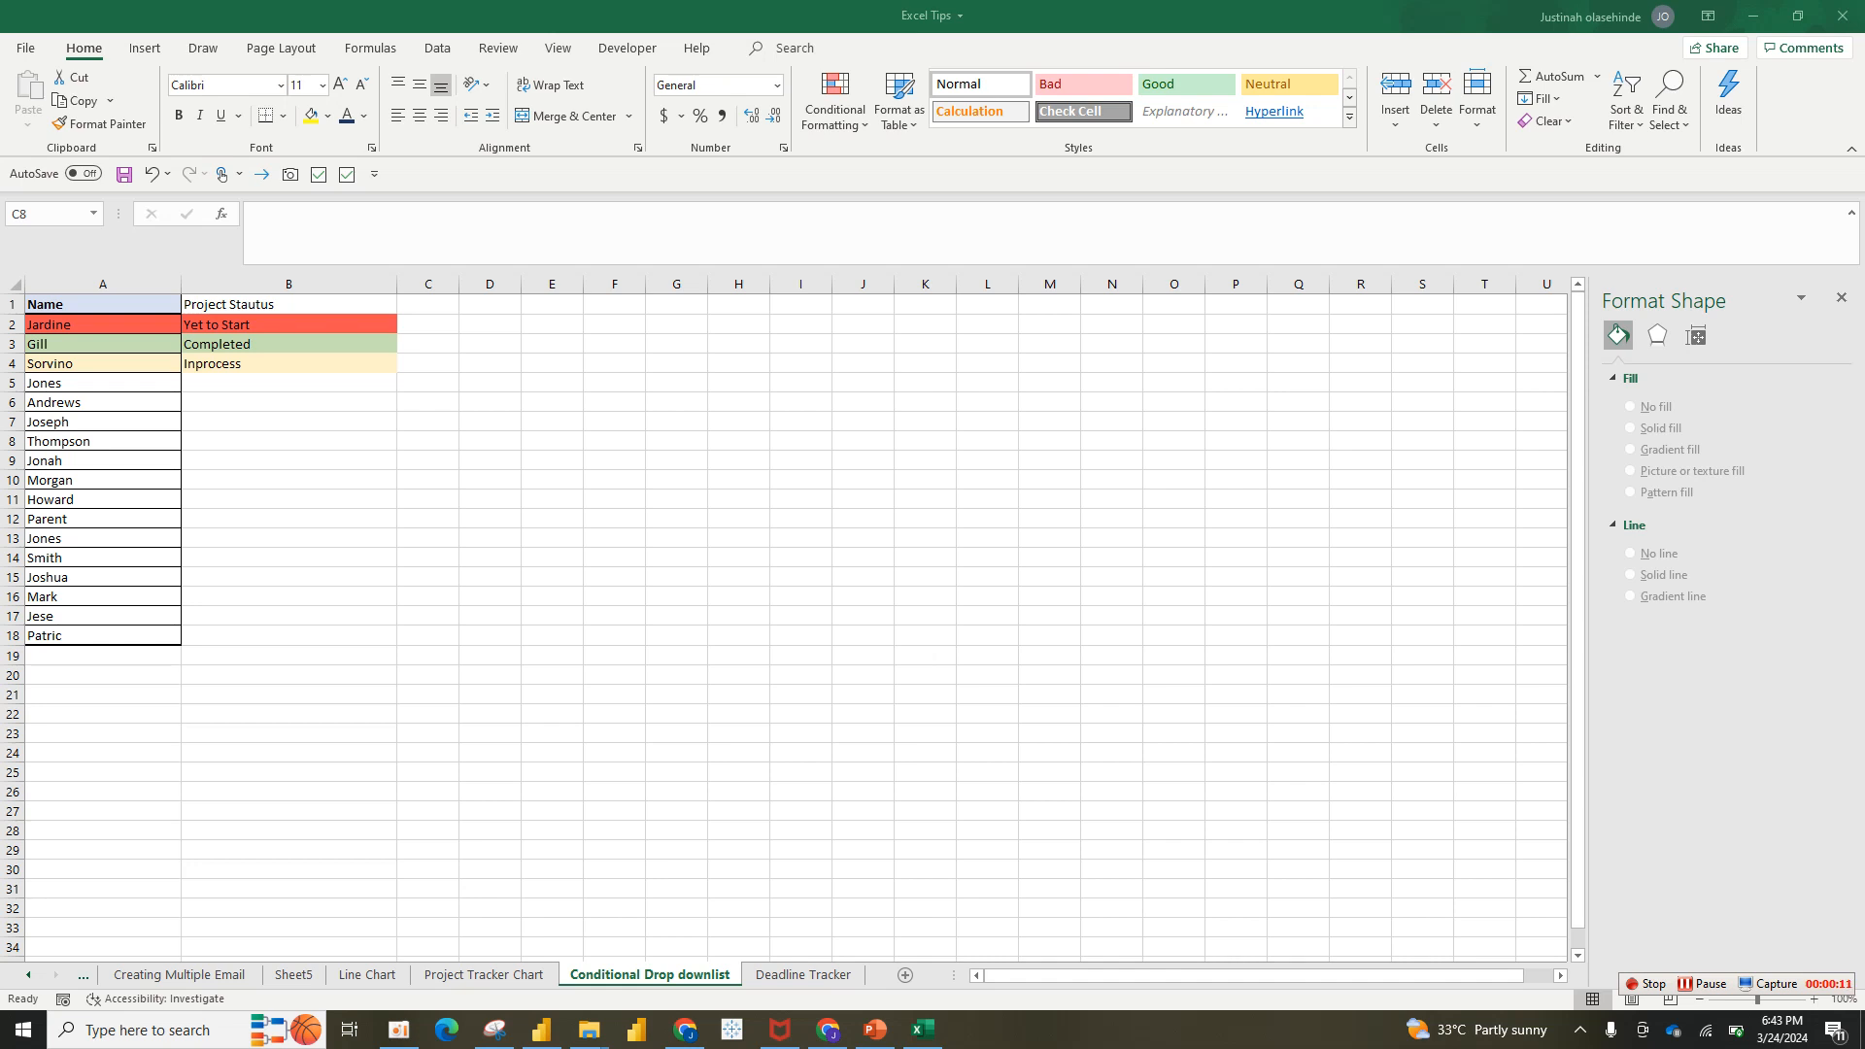
left_click(427, 441)
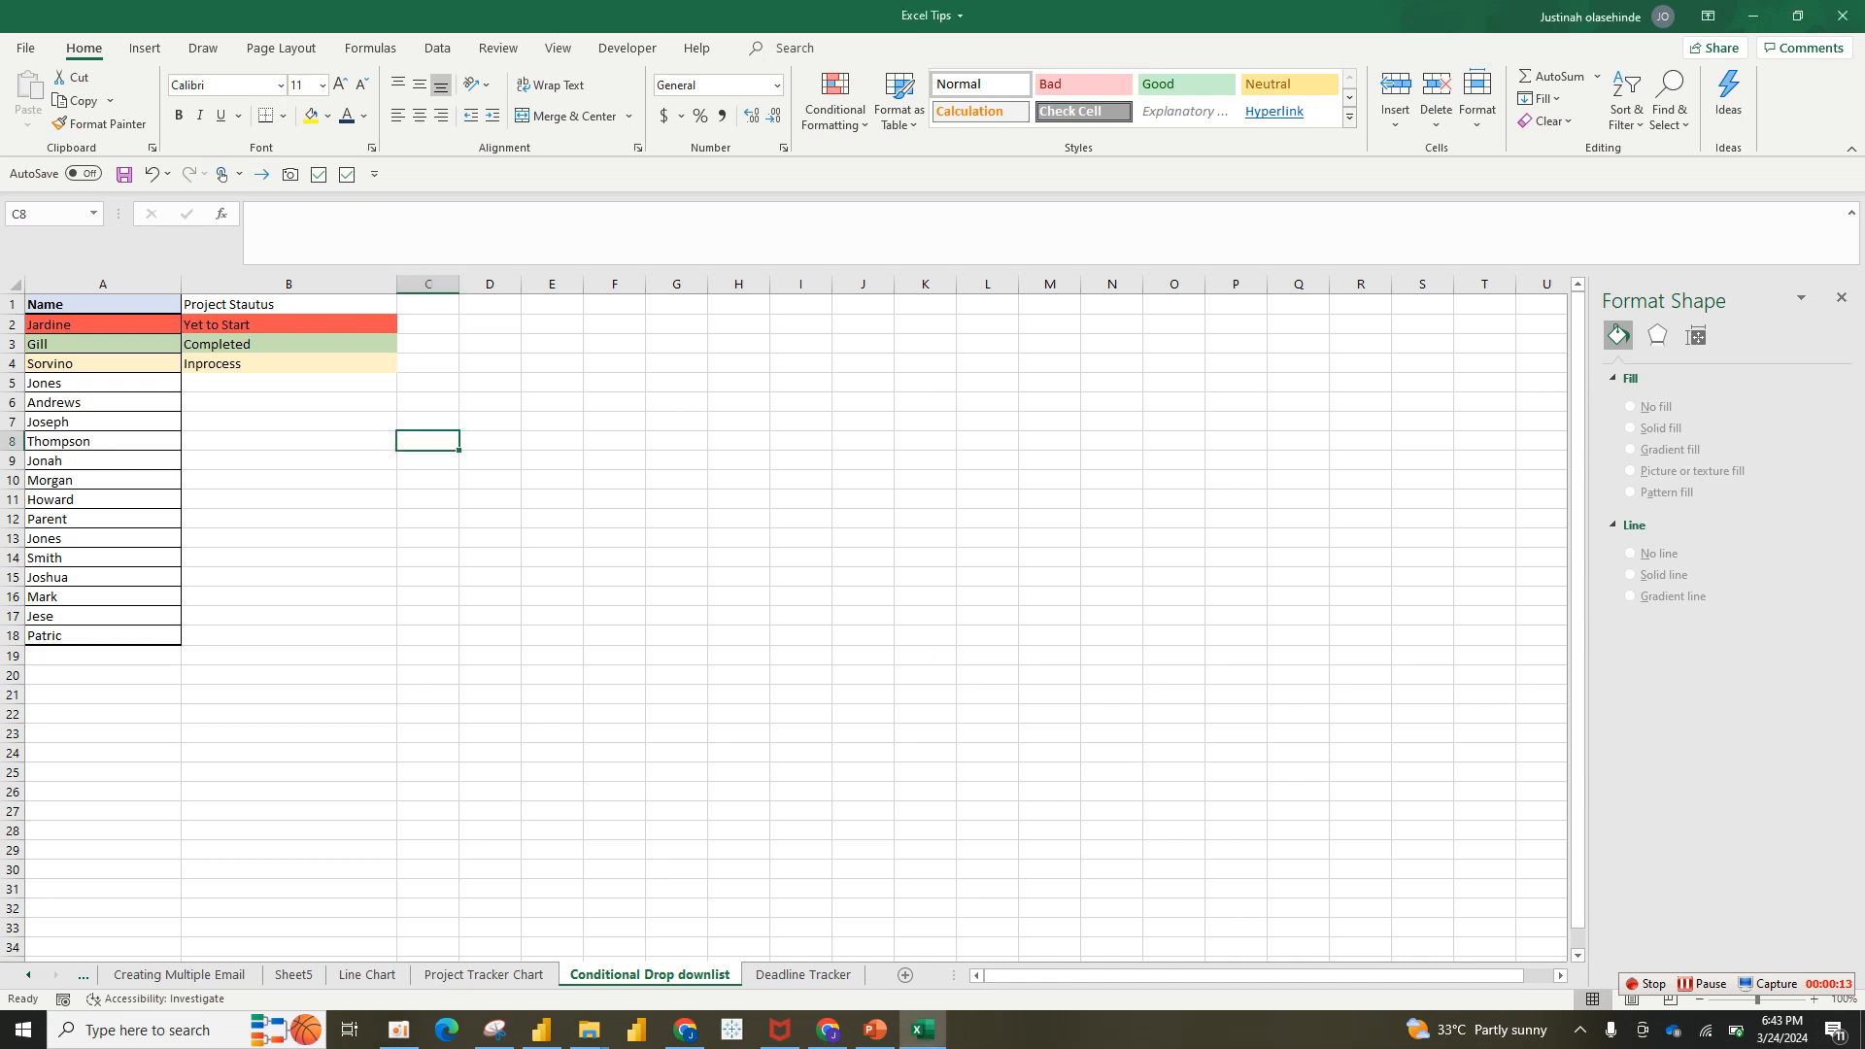
left_click(288, 344)
left_click(288, 364)
left_click(289, 382)
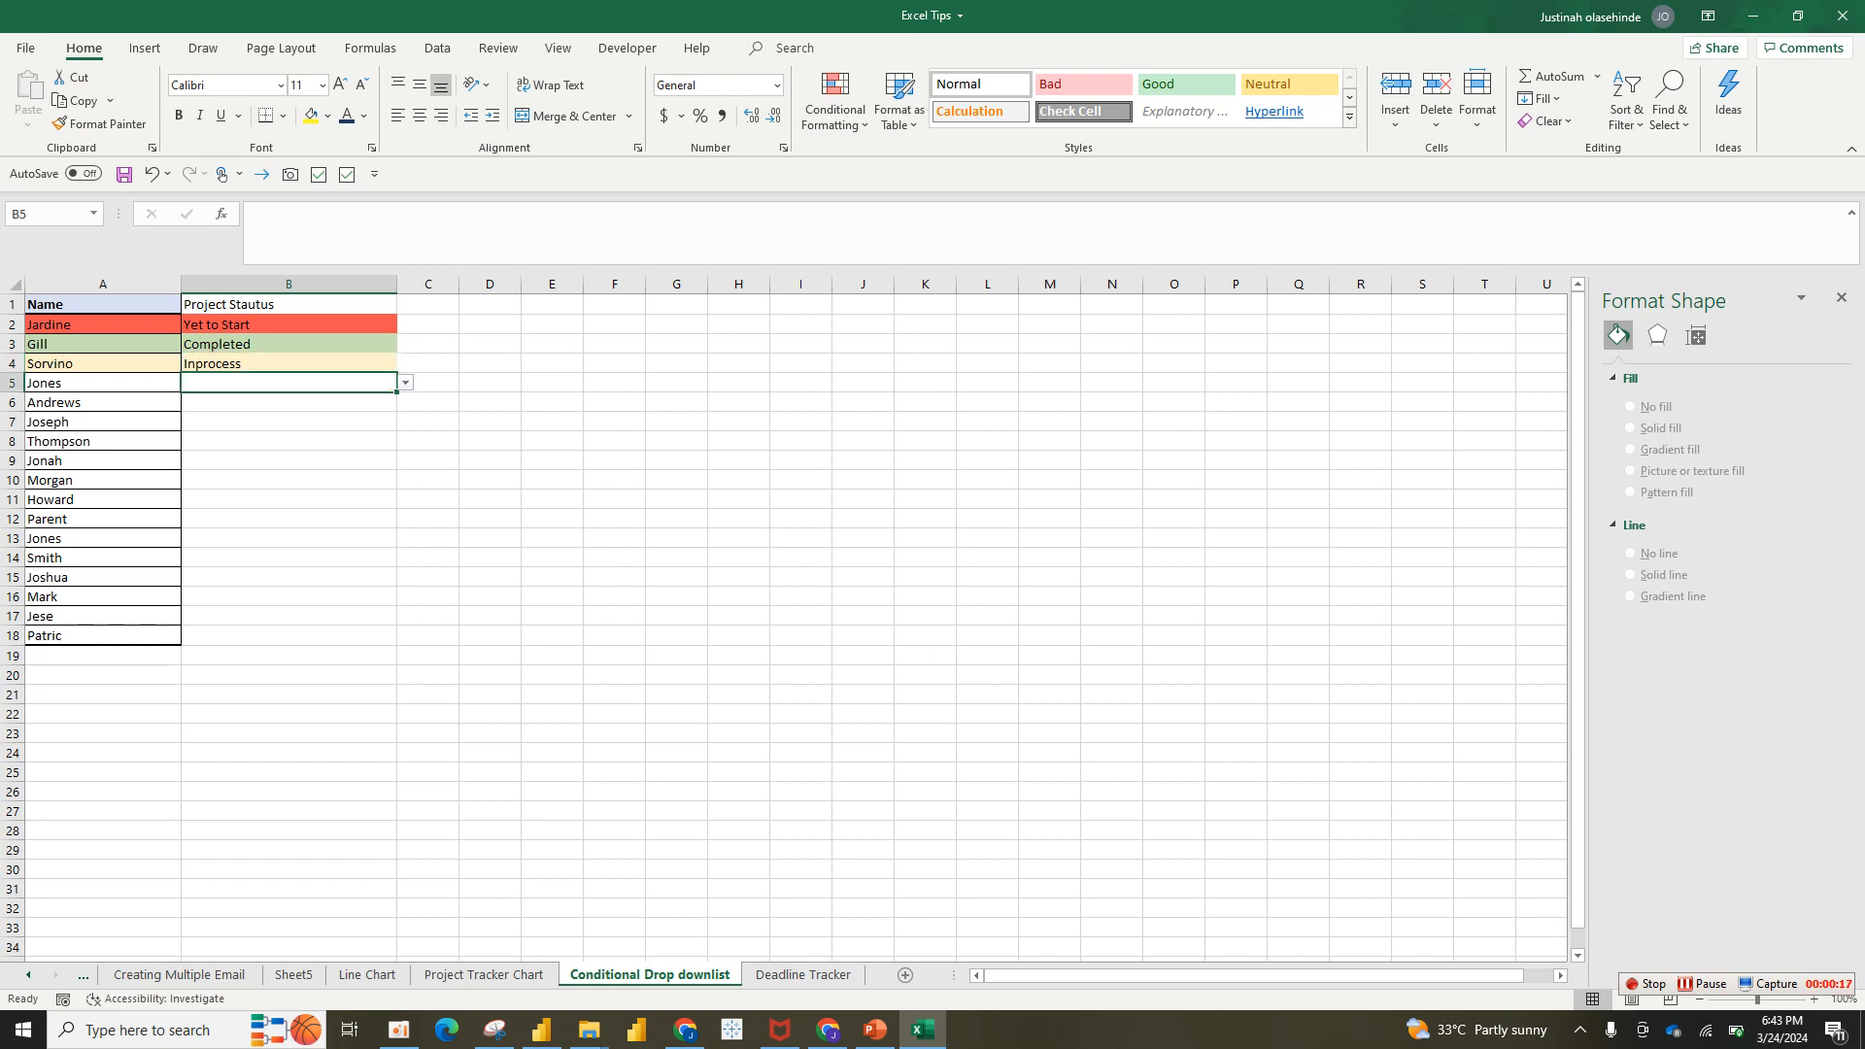
left_click_drag(102, 324, 102, 641)
left_click(288, 402)
left_click(289, 382)
left_click(288, 441)
- Set the project status in B5 to Completed and in B6 to Inprocess
left_click(288, 382)
left_click(406, 383)
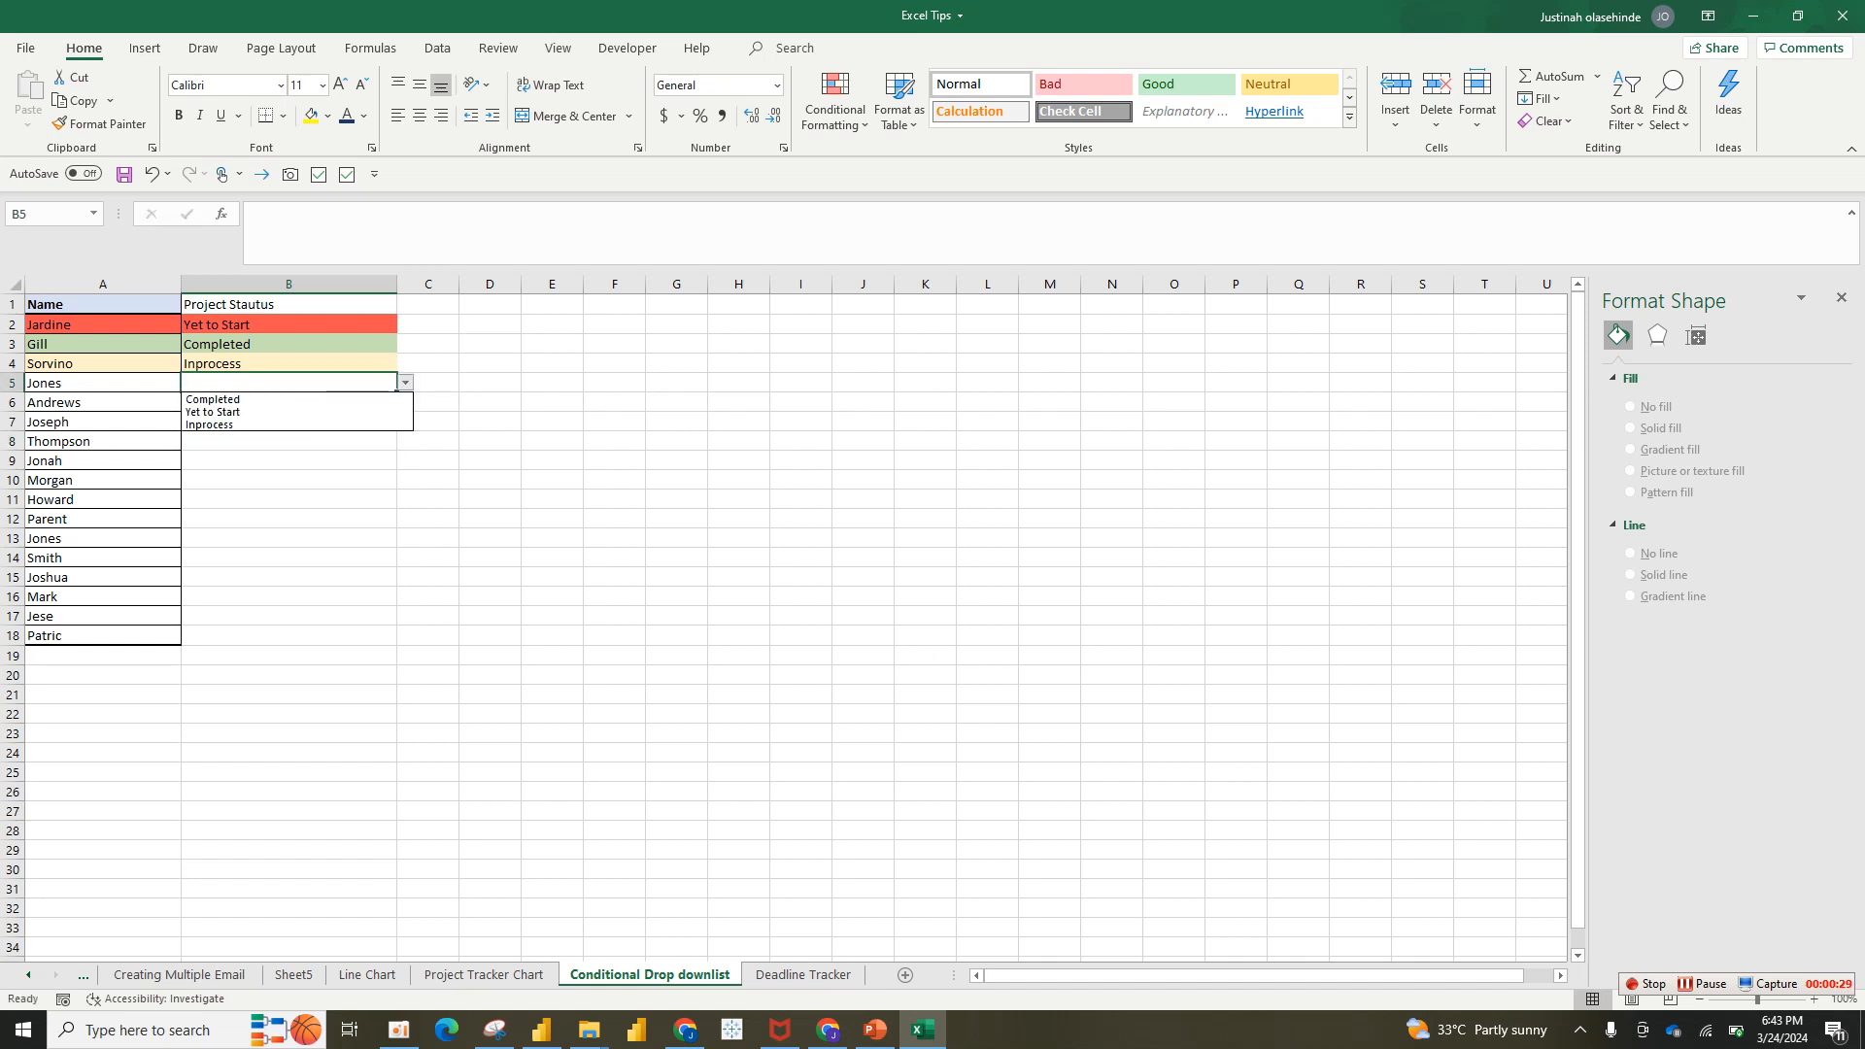
left_click(320, 399)
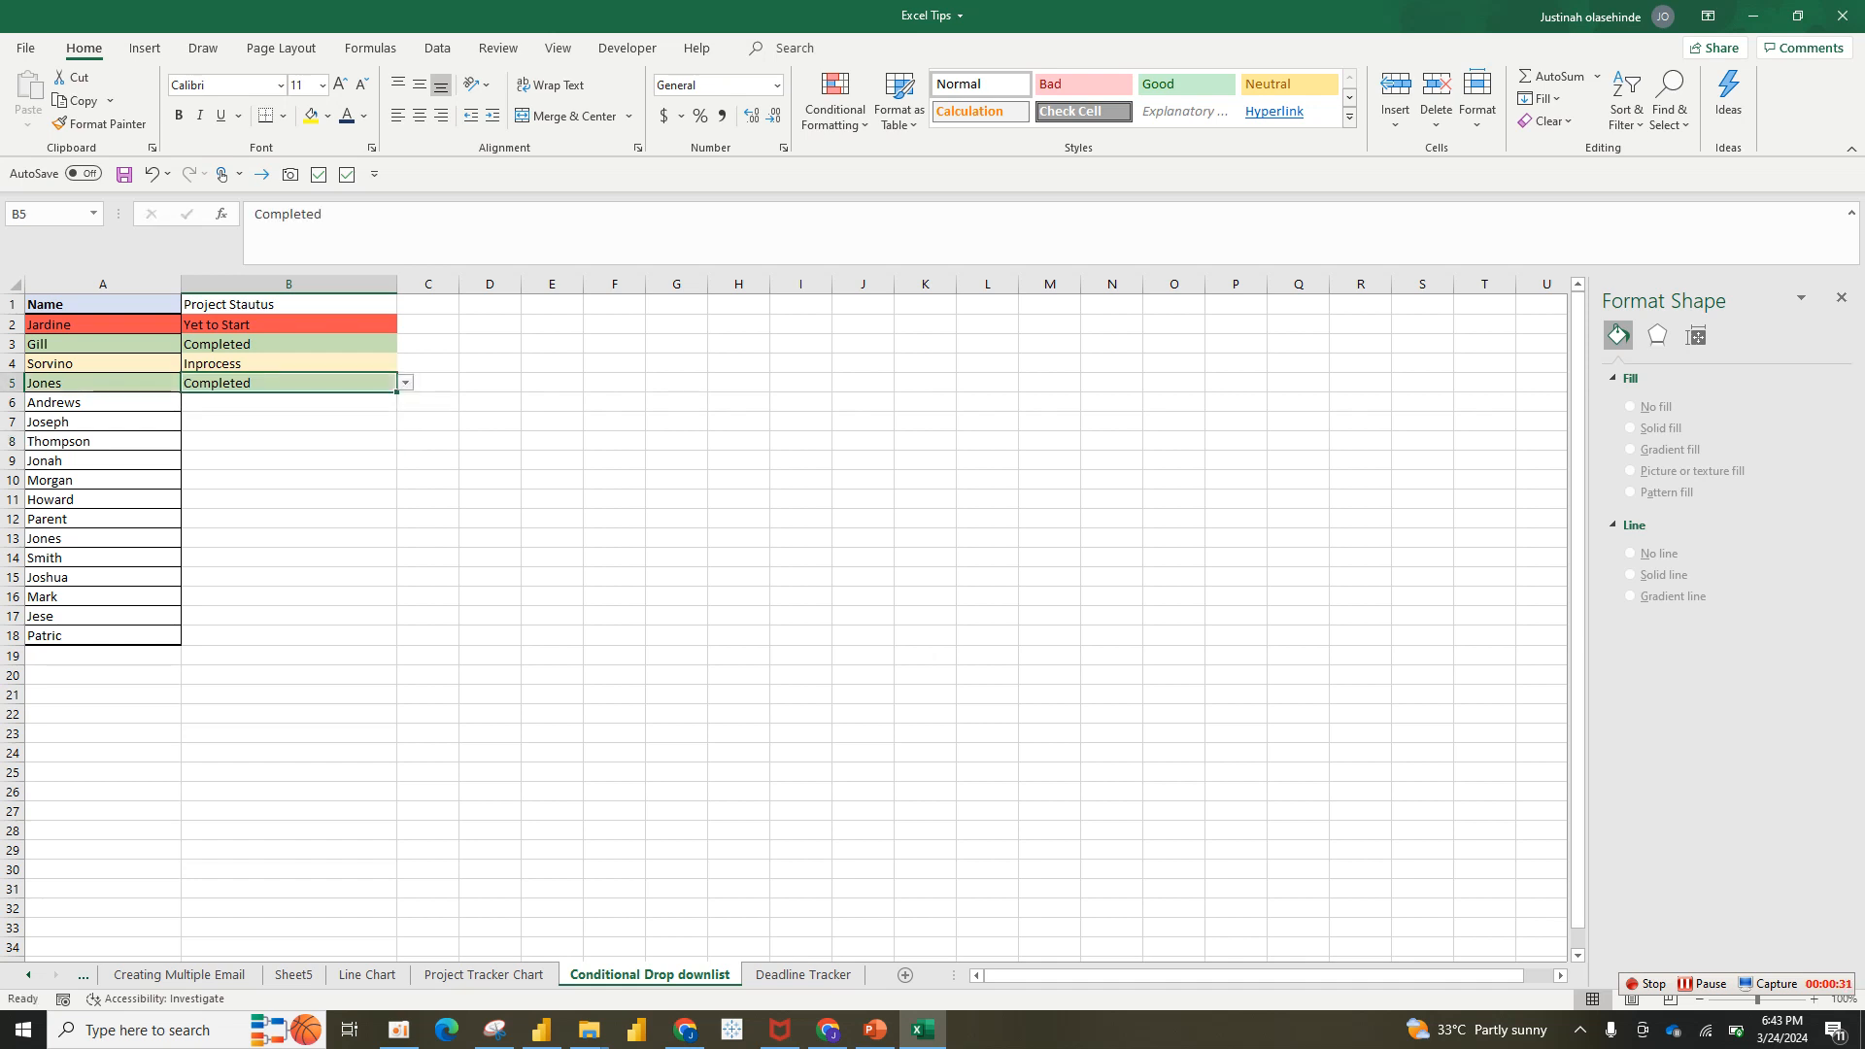
left_click(321, 402)
left_click(406, 403)
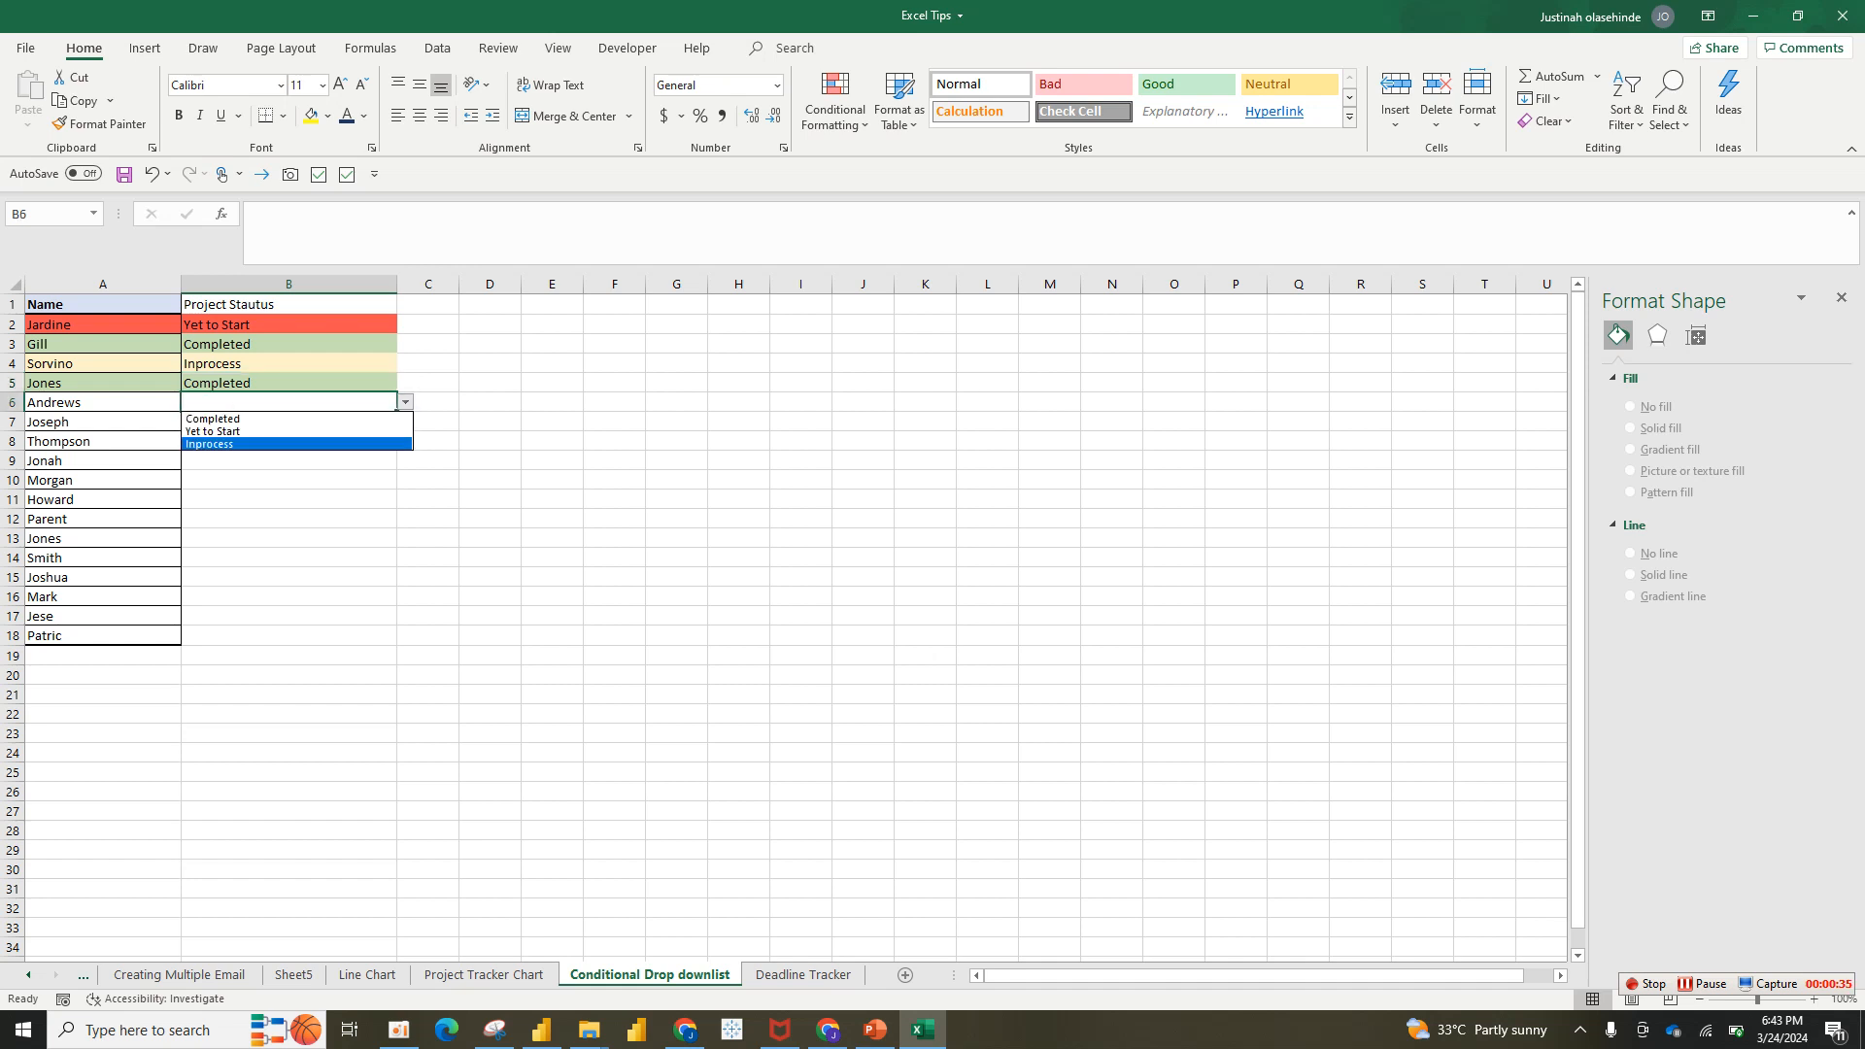
left_click(297, 444)
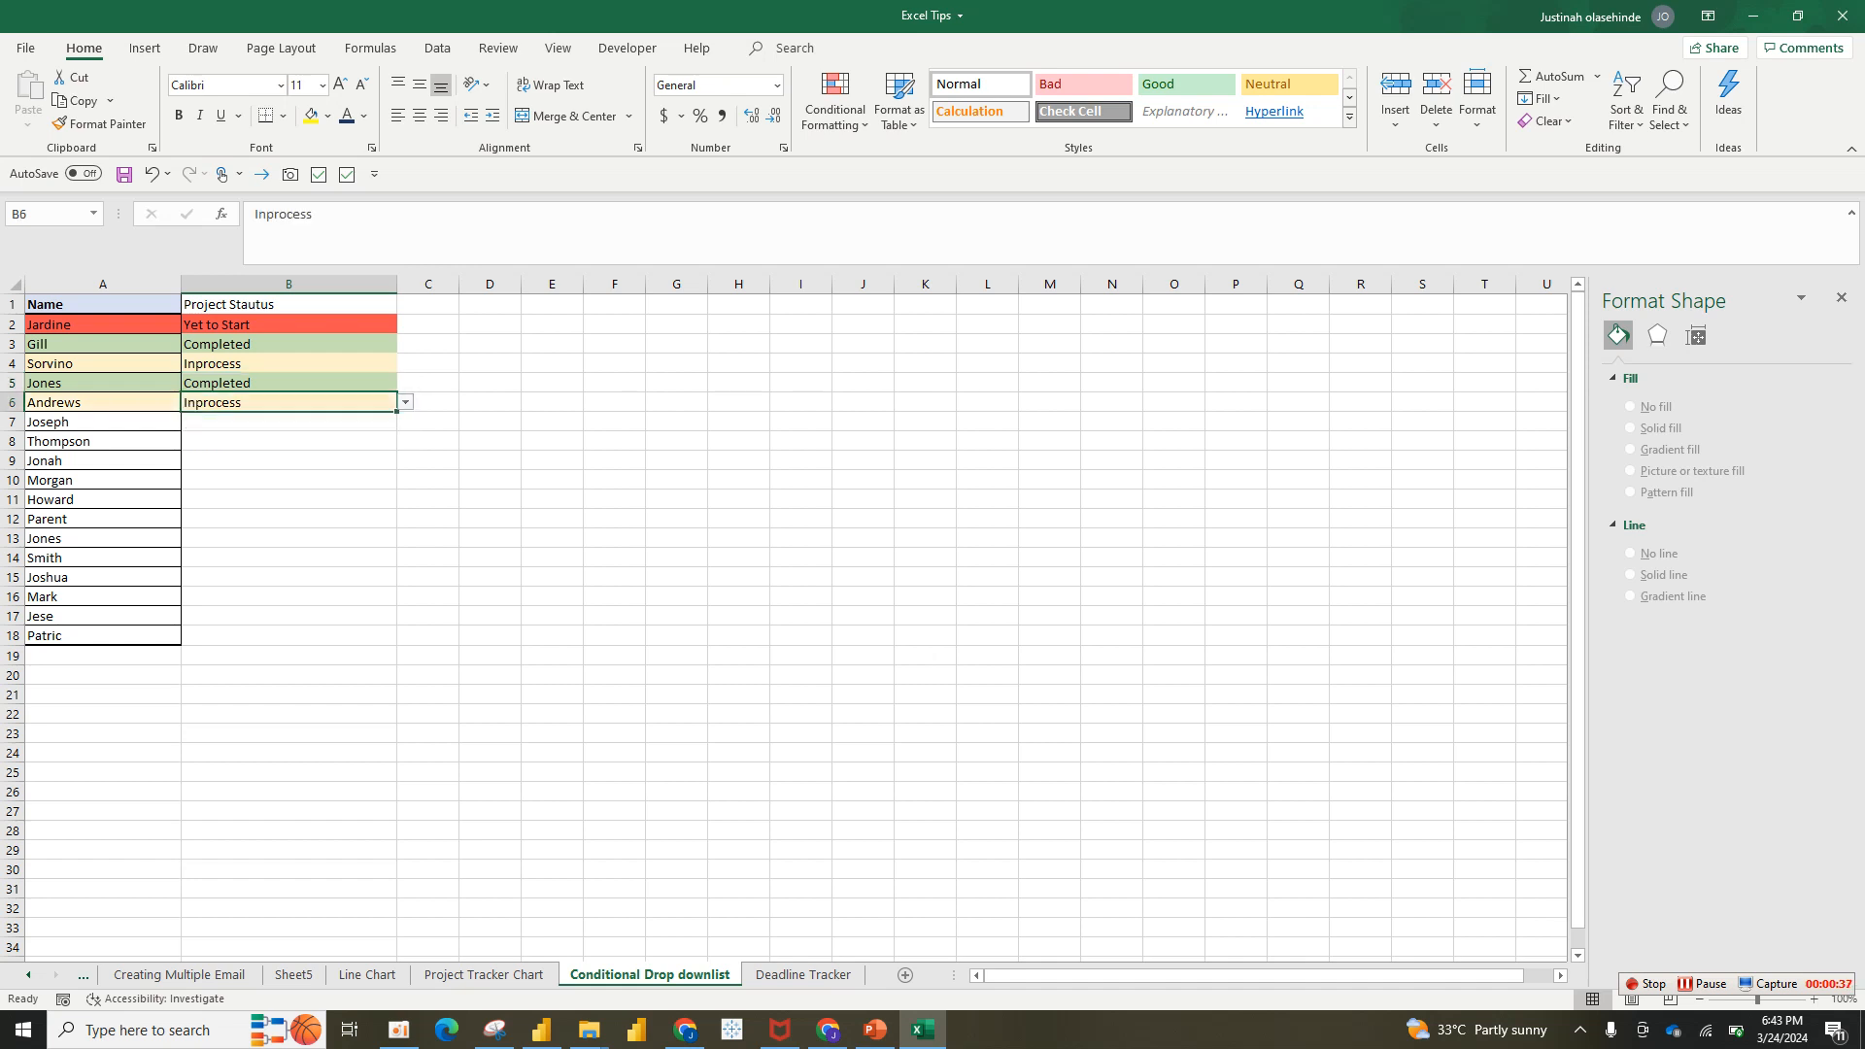
- Set the project status in B7 to Yet to Start
left_click(292, 421)
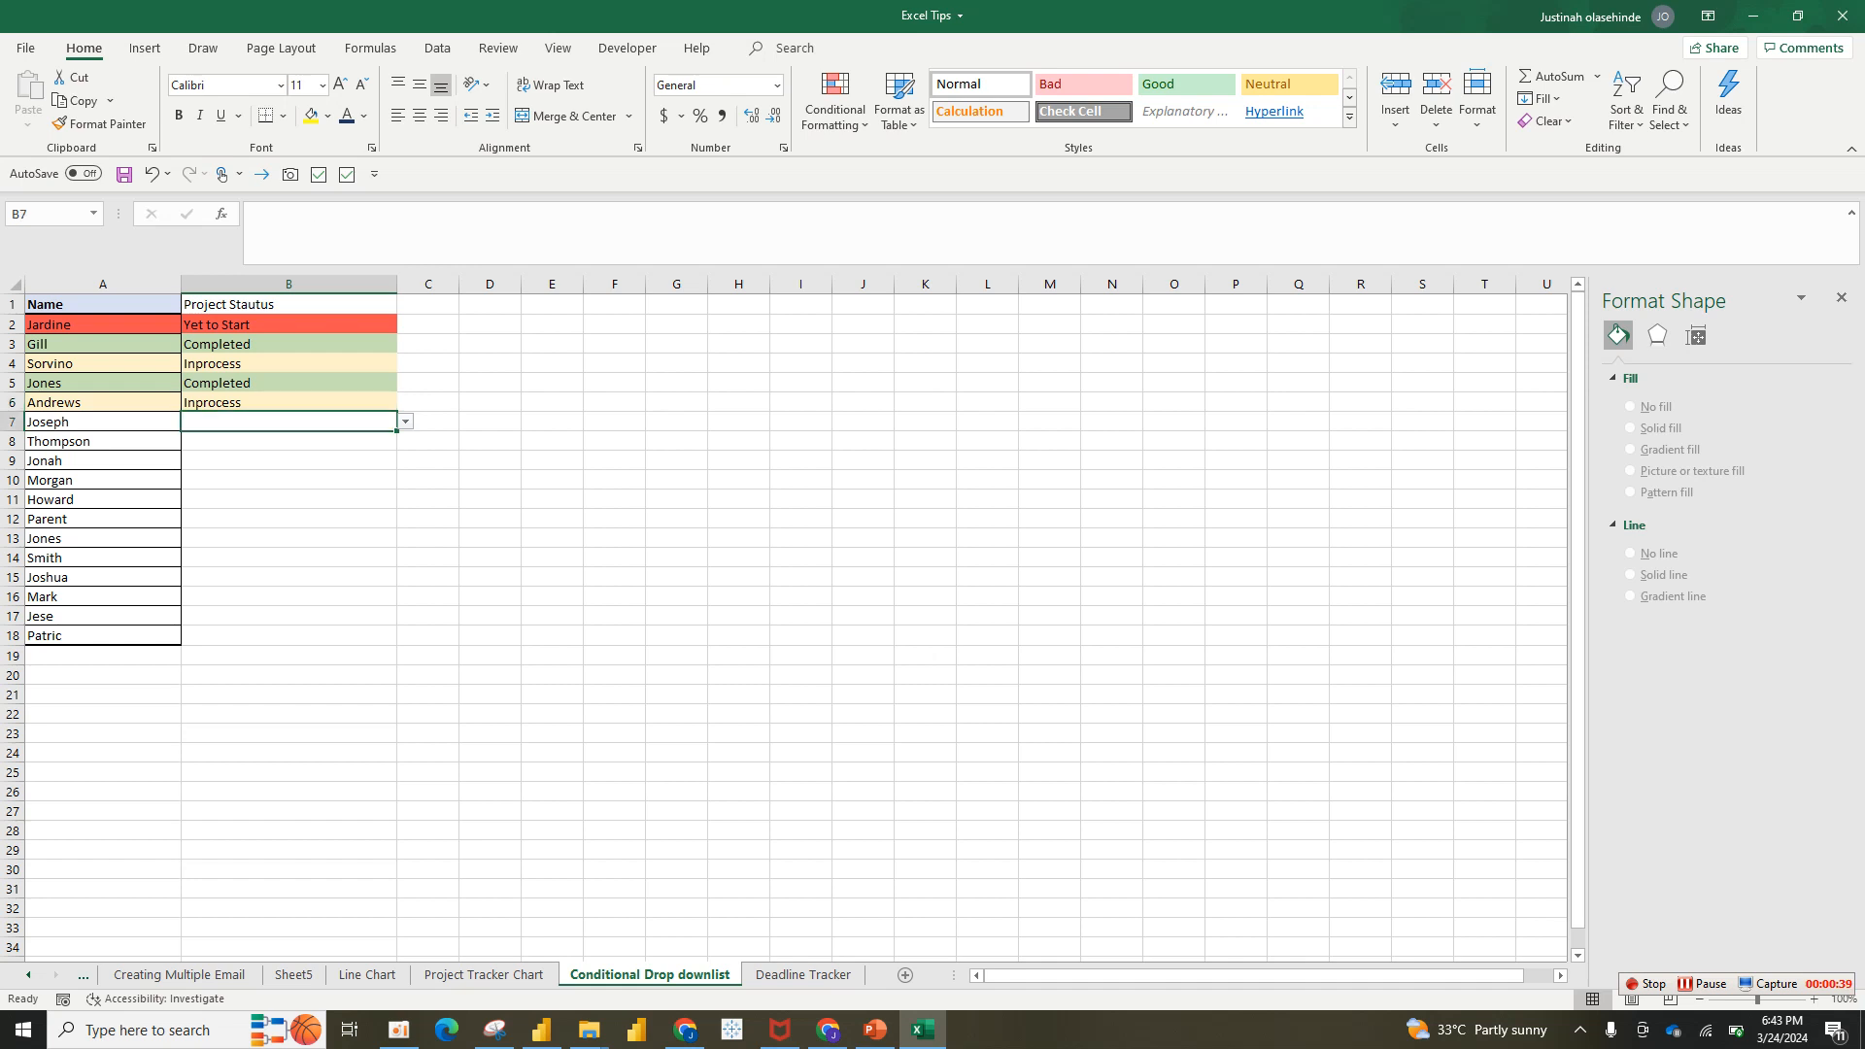
left_click(406, 422)
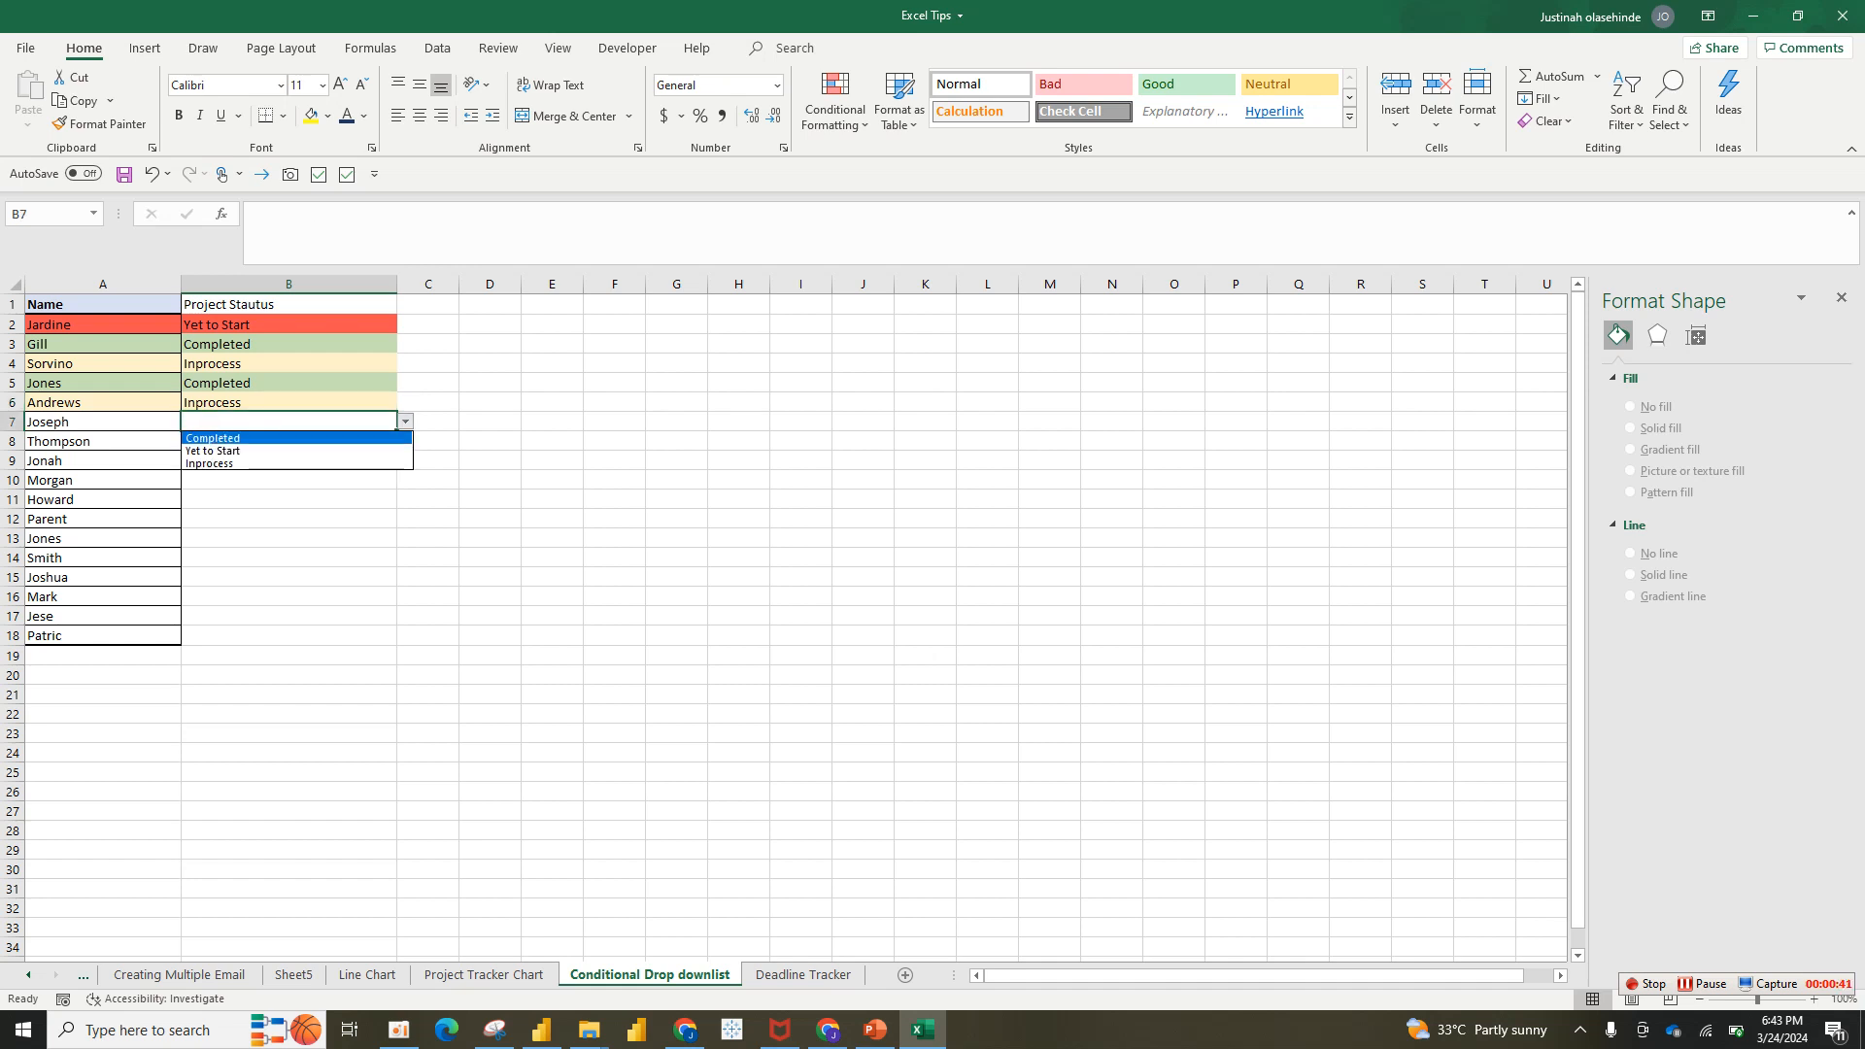
key("Down")
key("Return")
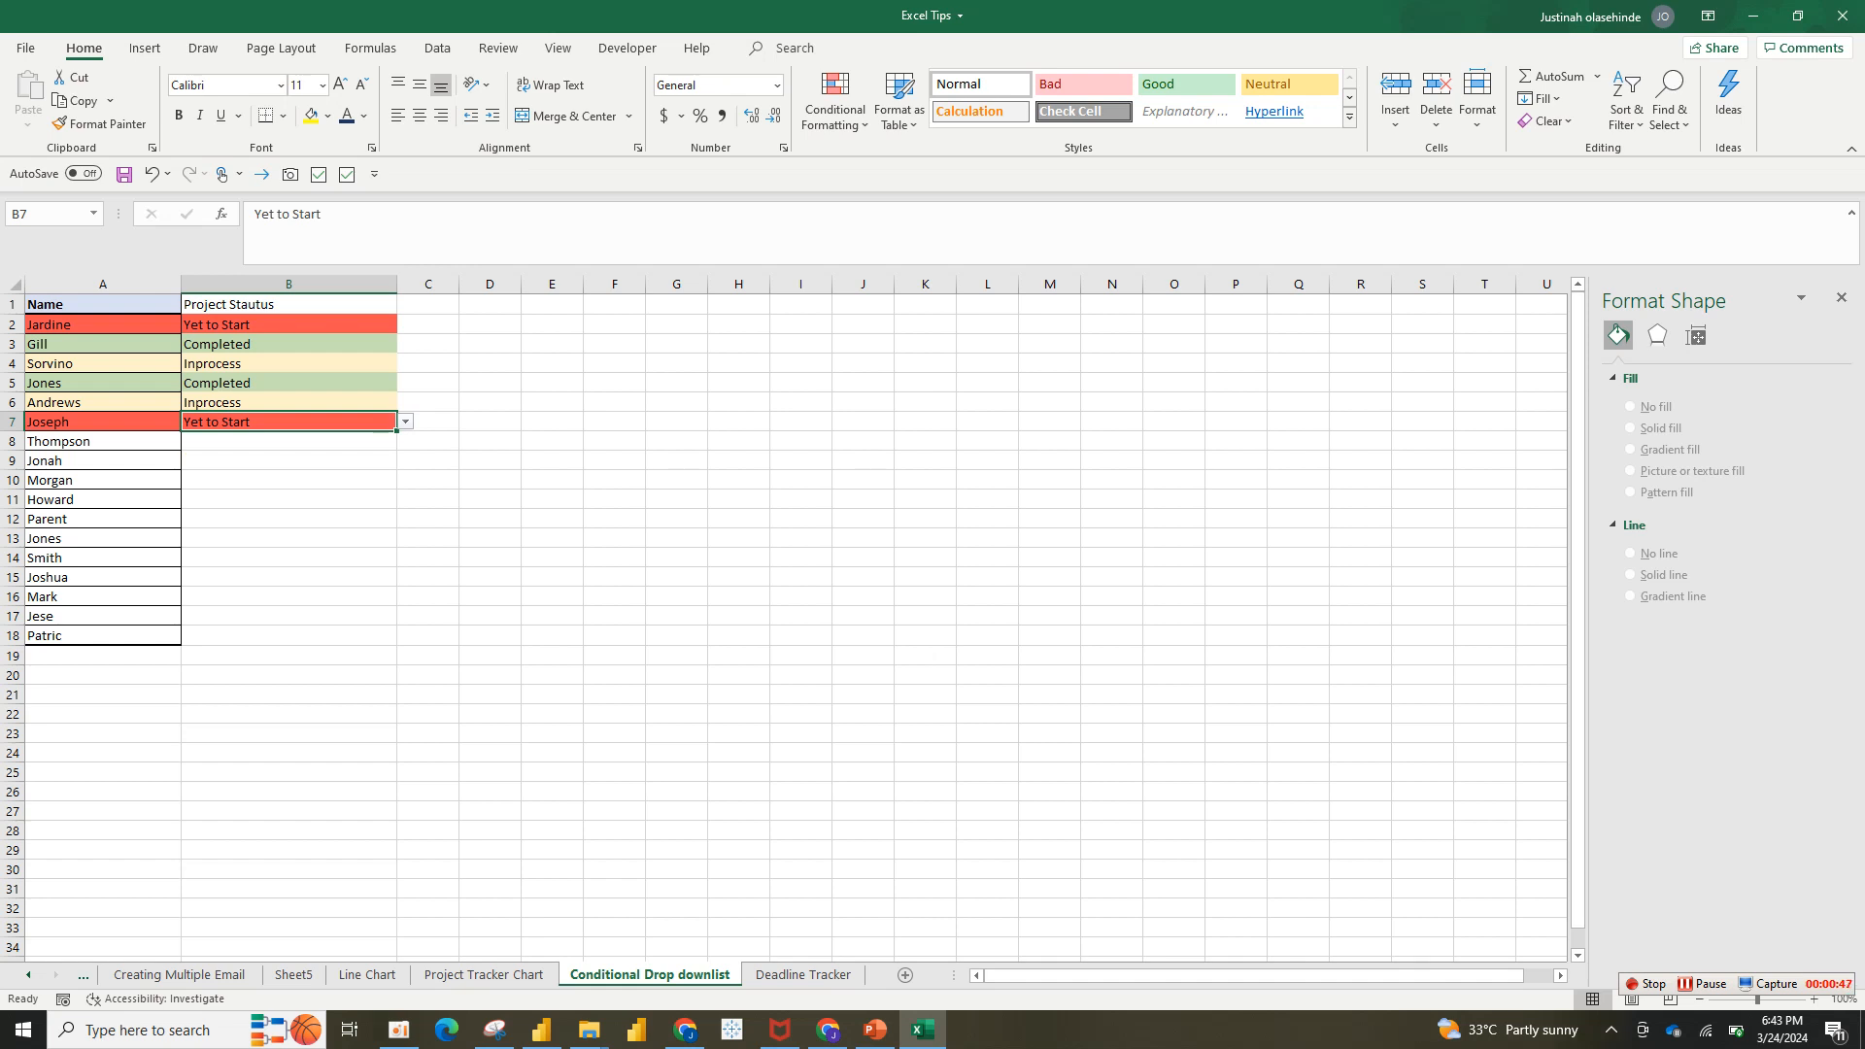
- Delete the whole project status column B from the sheet
left_click(289, 285)
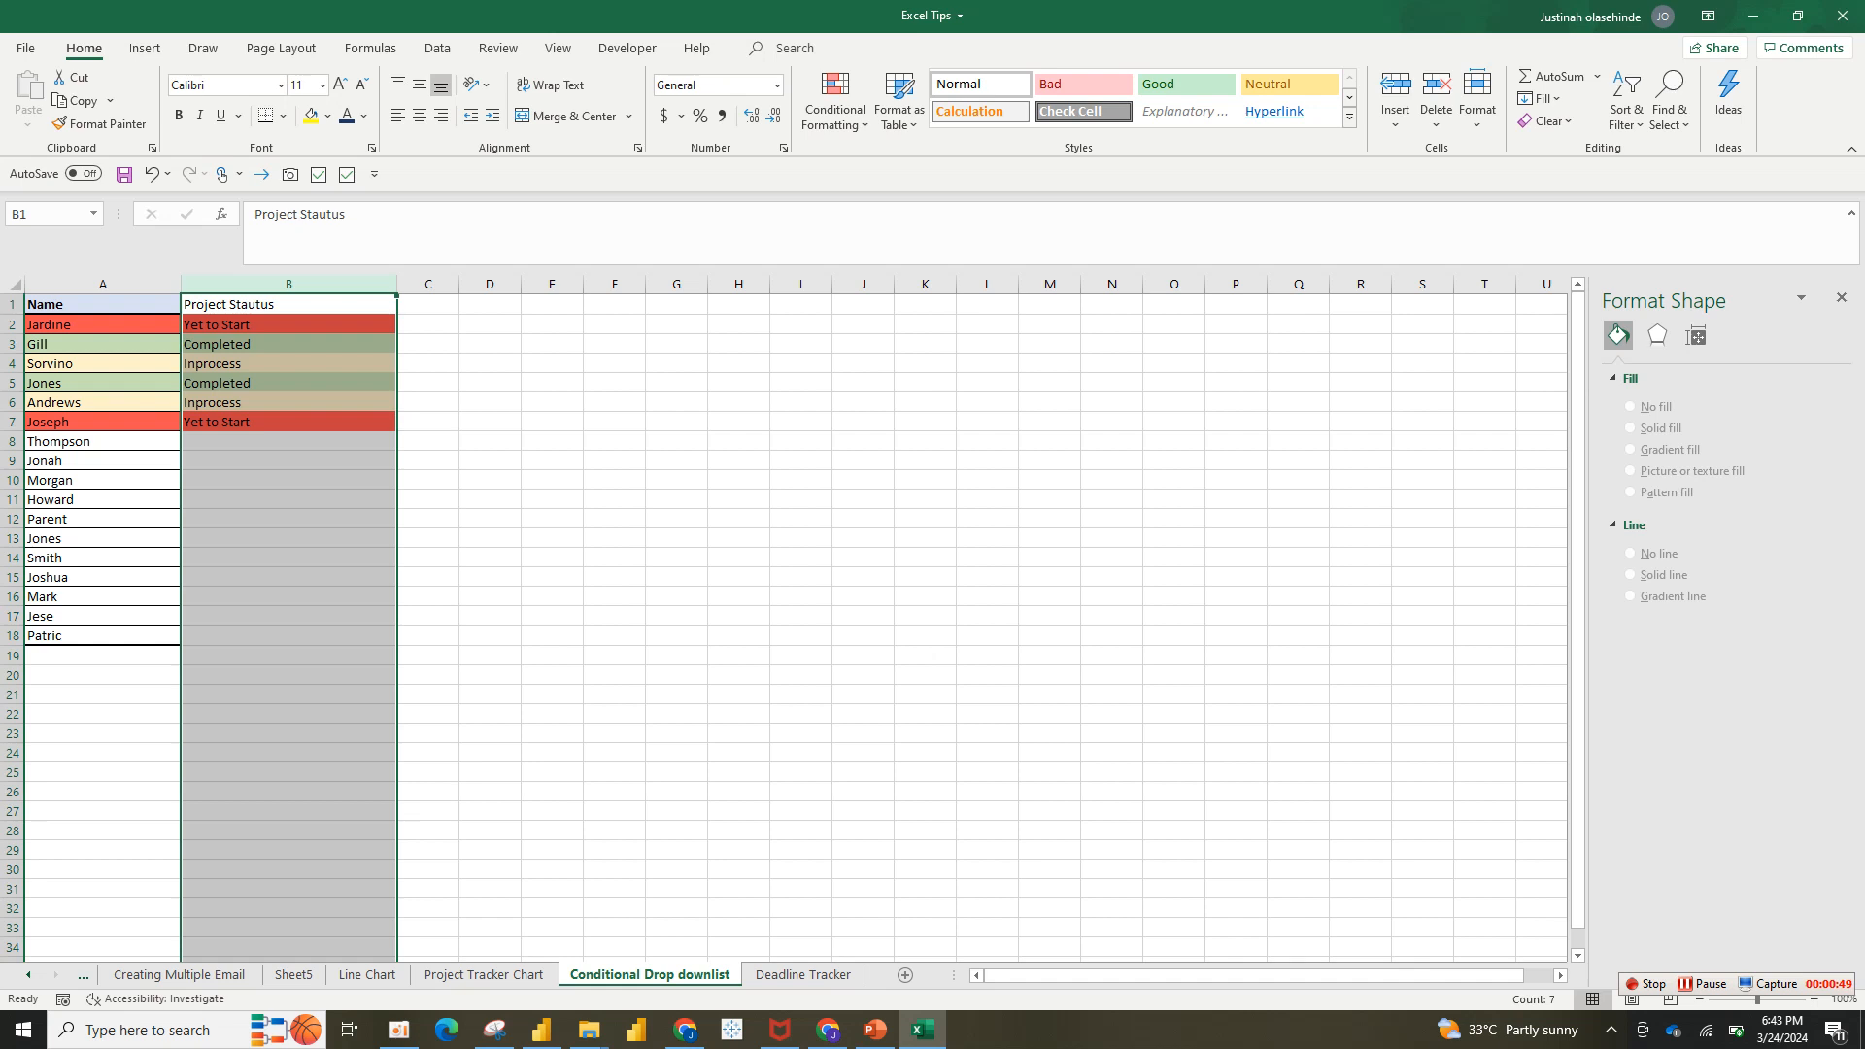
left_click(288, 324)
left_click(289, 285)
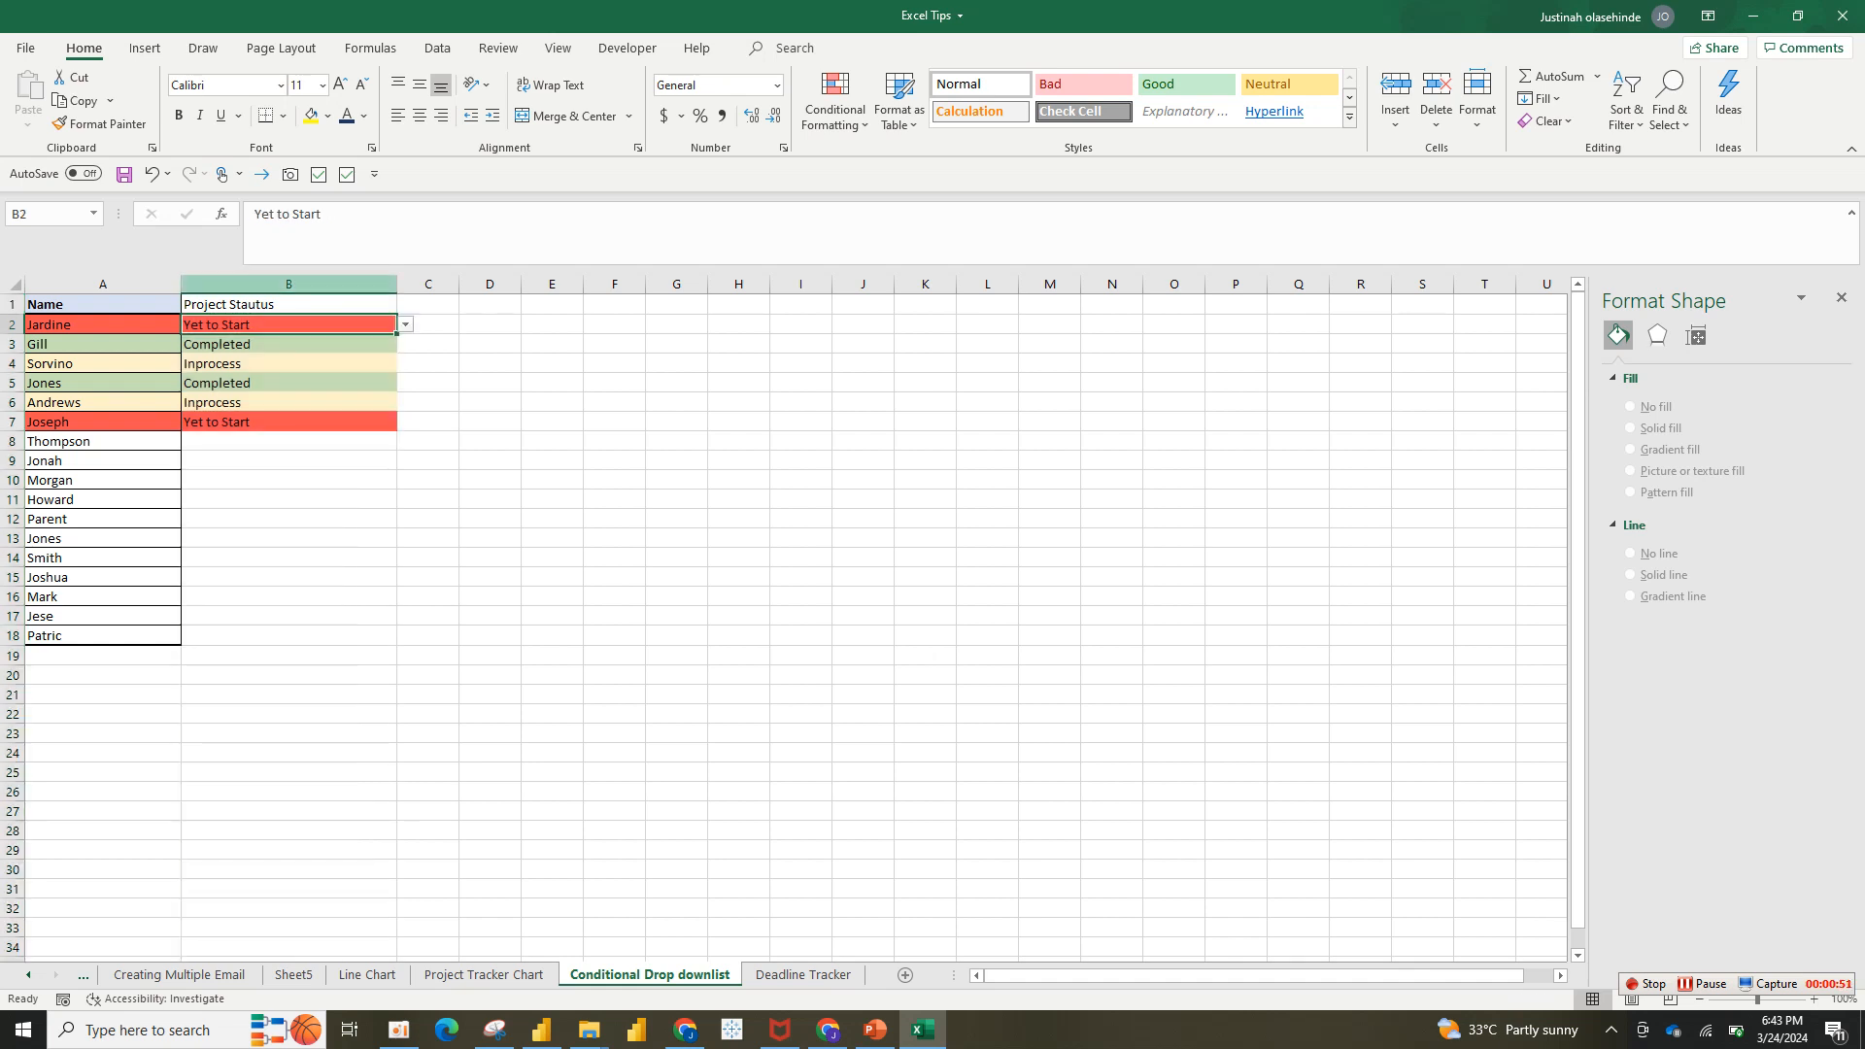
right_click(313, 282)
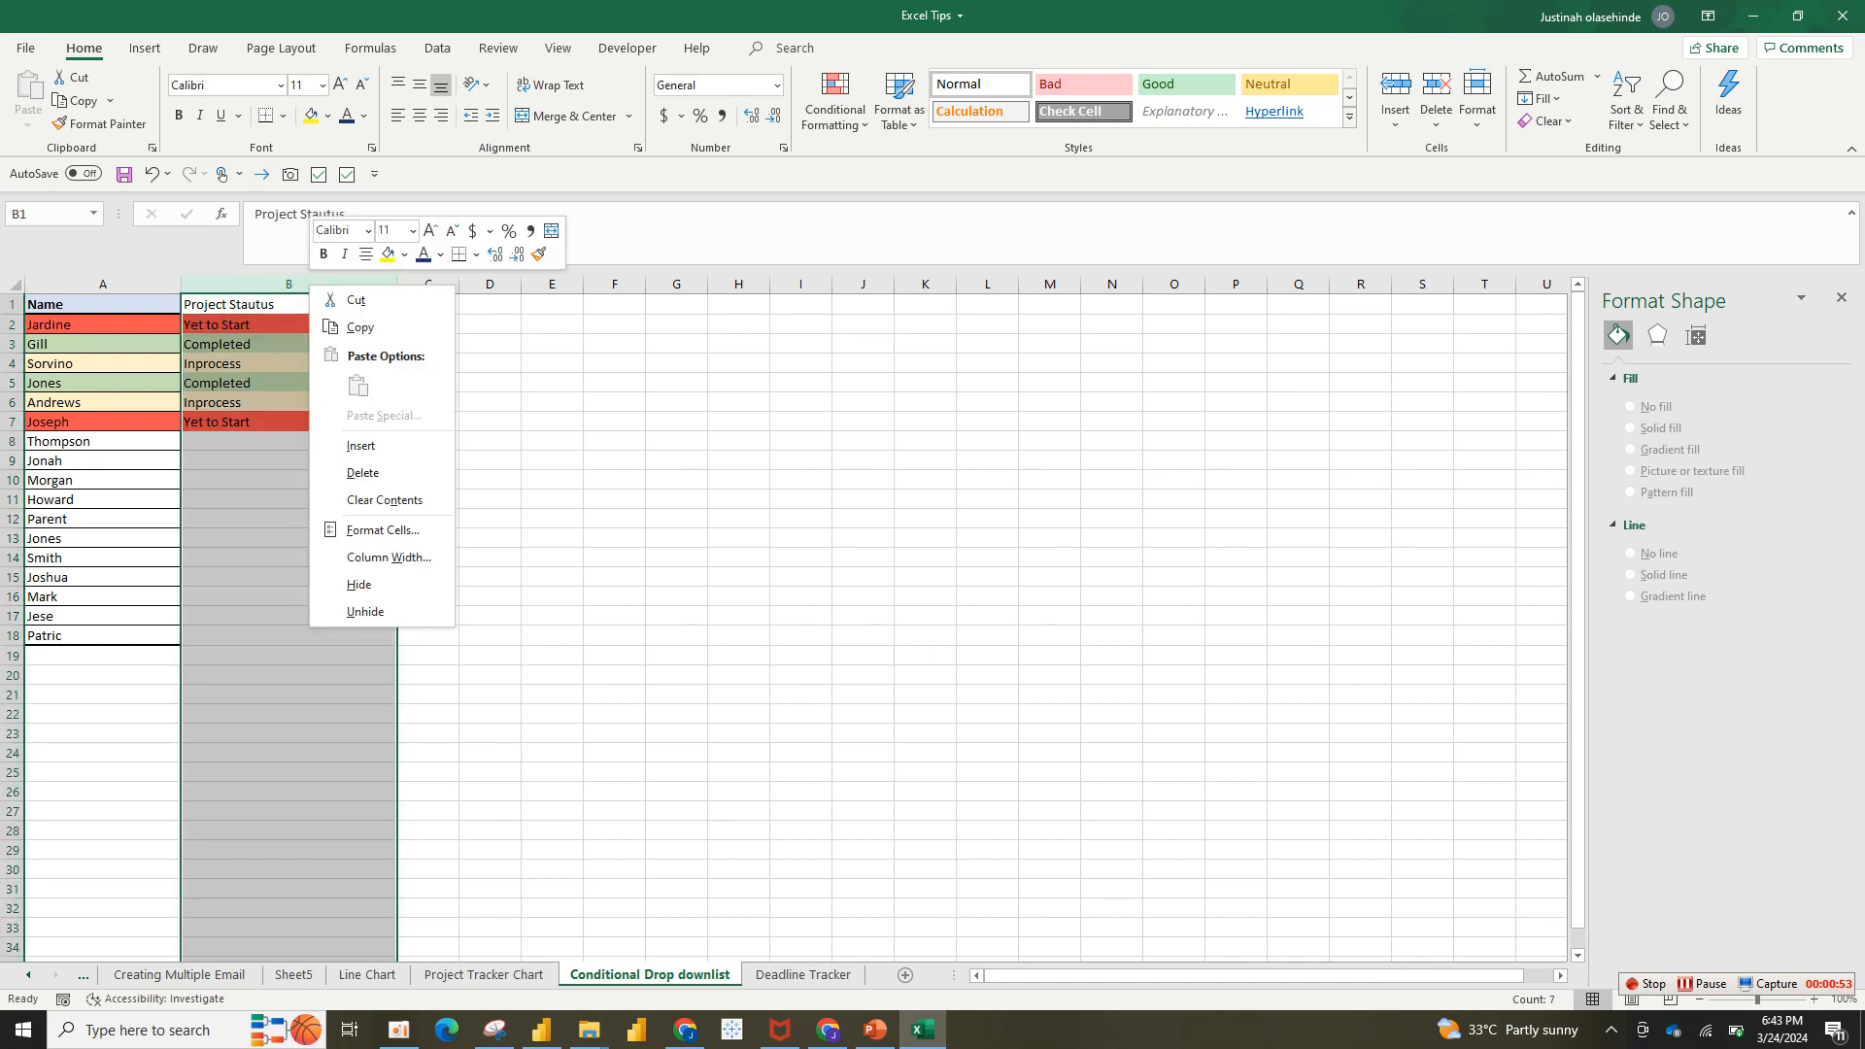
left_click(342, 470)
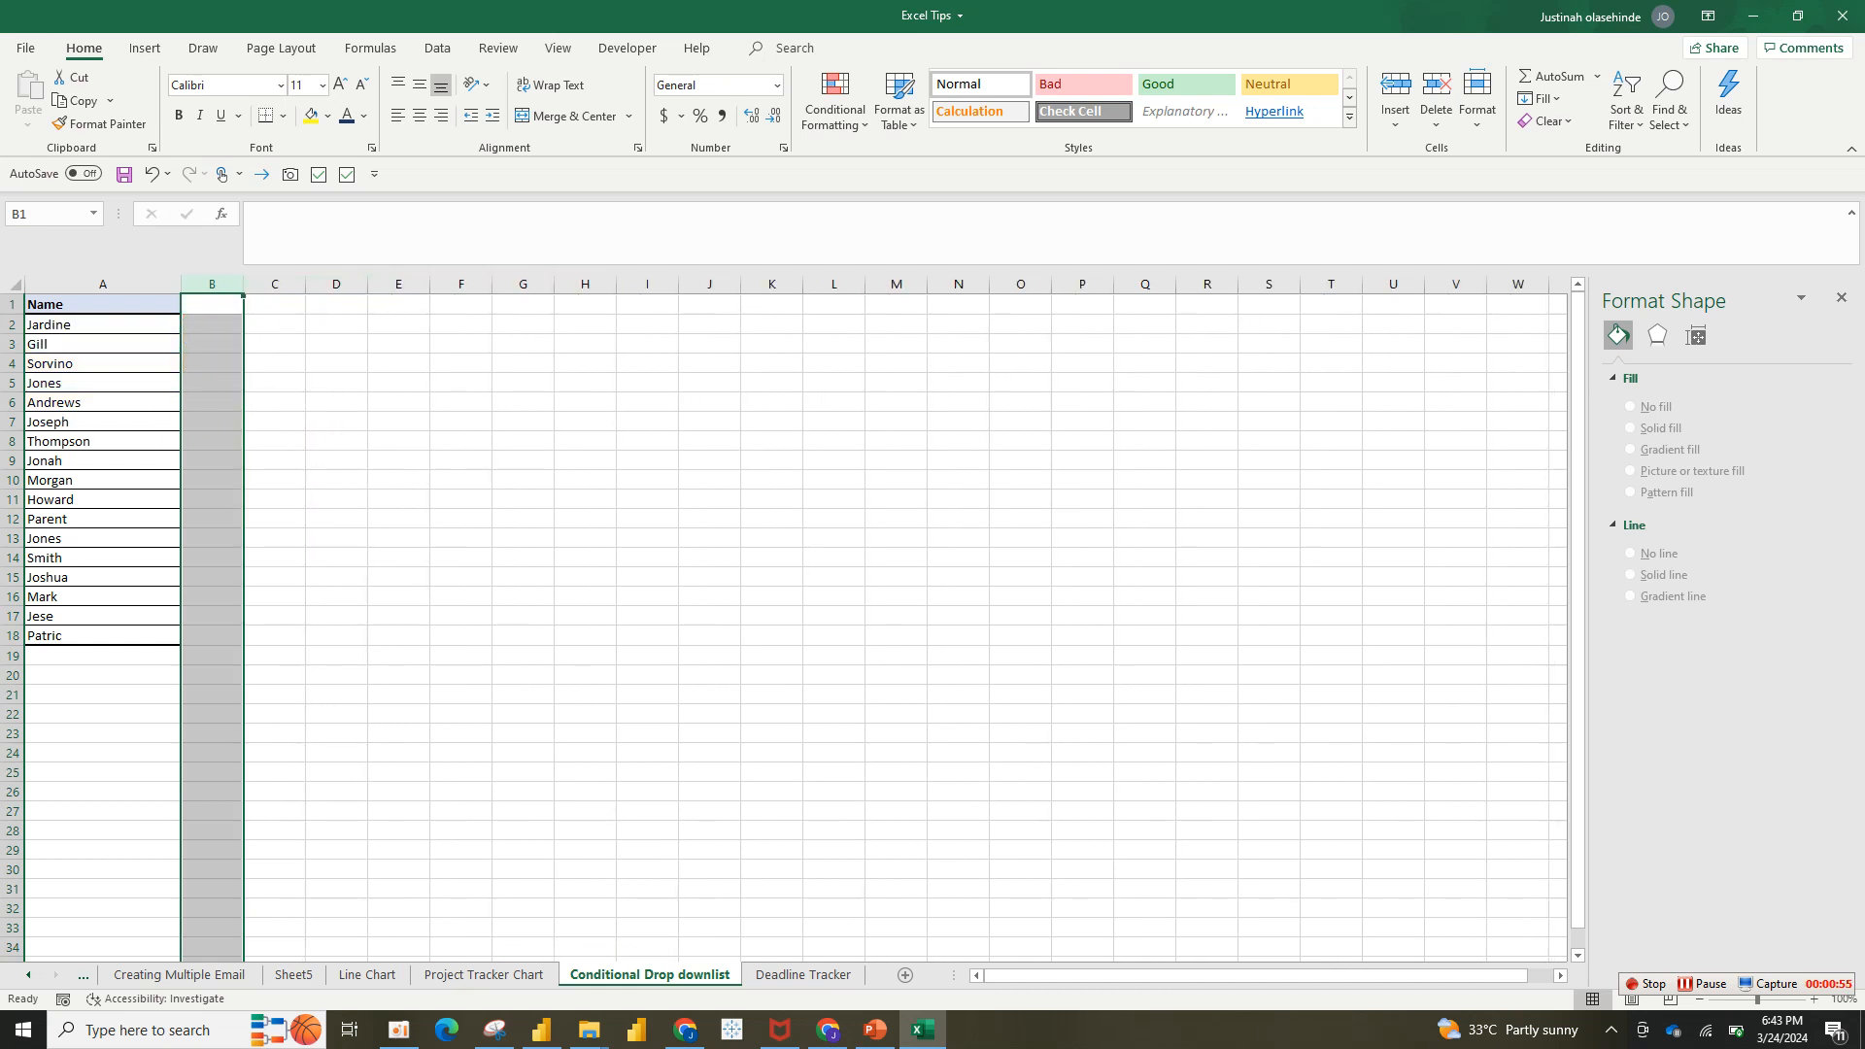
- Enter the header "Project Status" in cell B1
left_click(212, 325)
left_click(212, 305)
type("P")
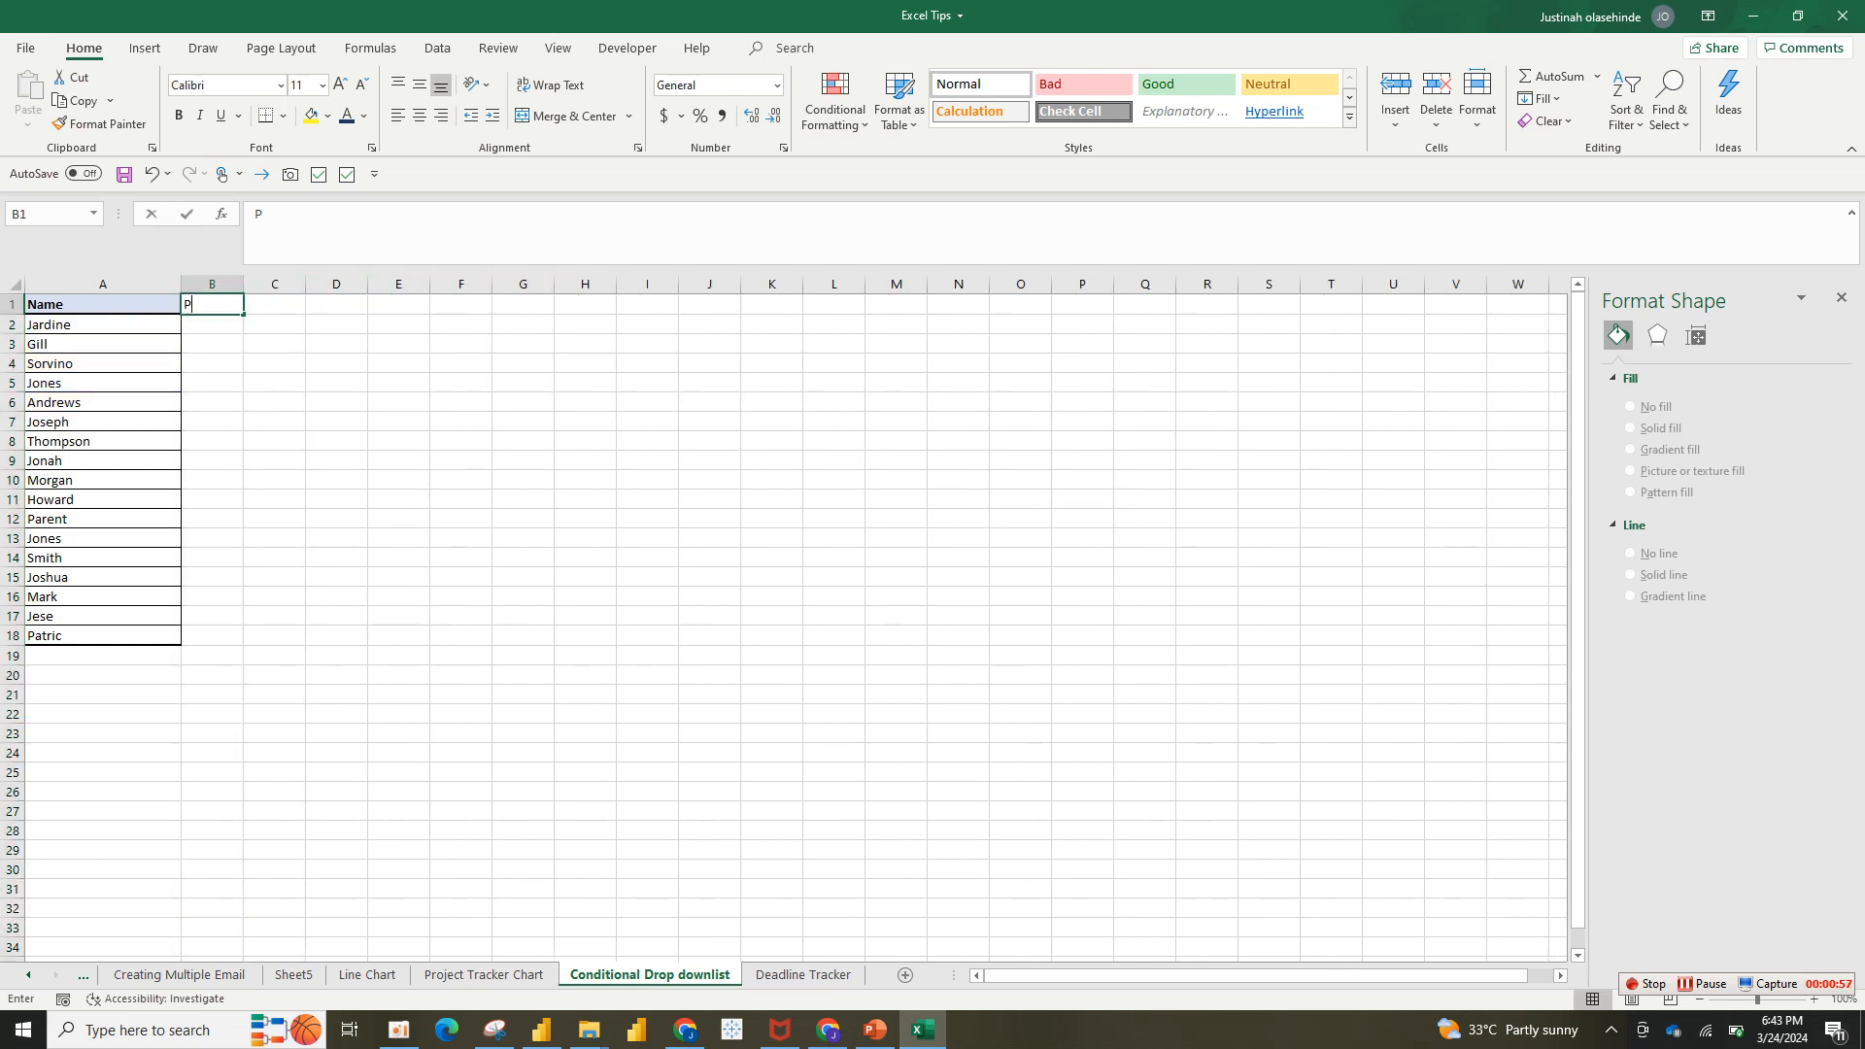
type("roject ")
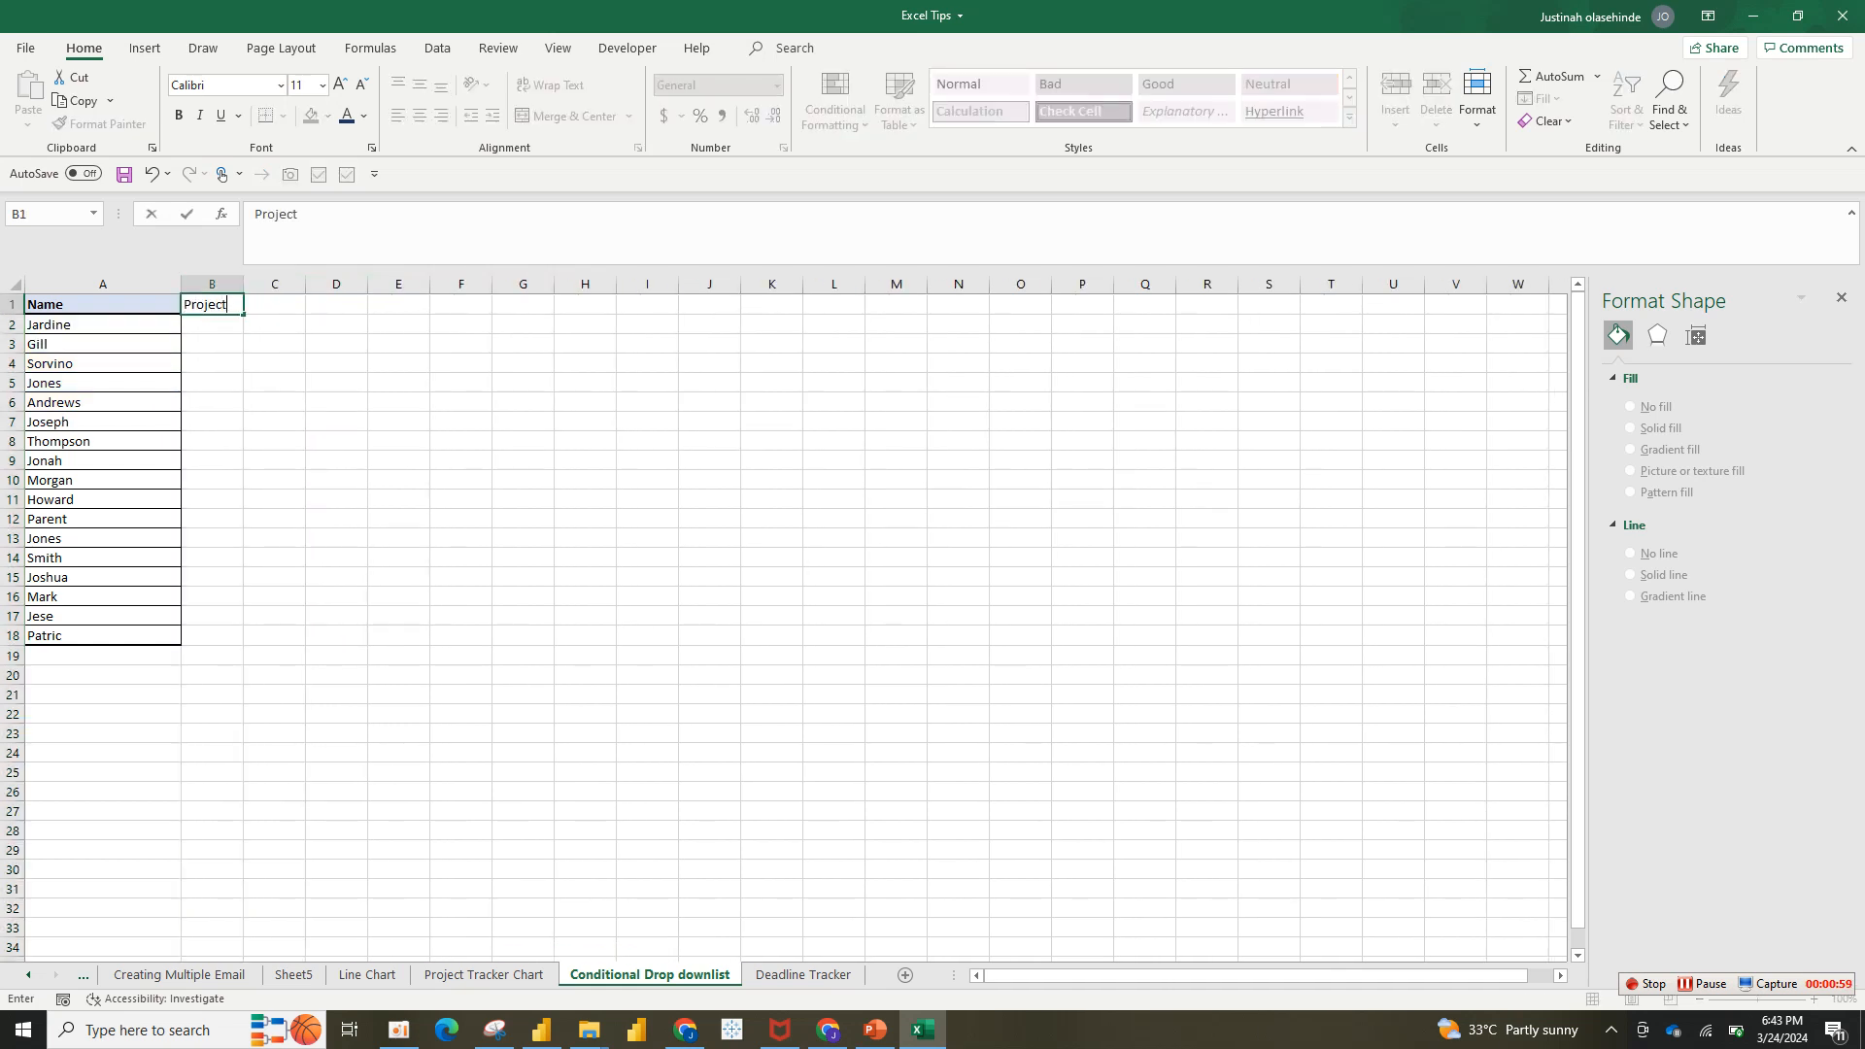
type("Status")
left_click(275, 344)
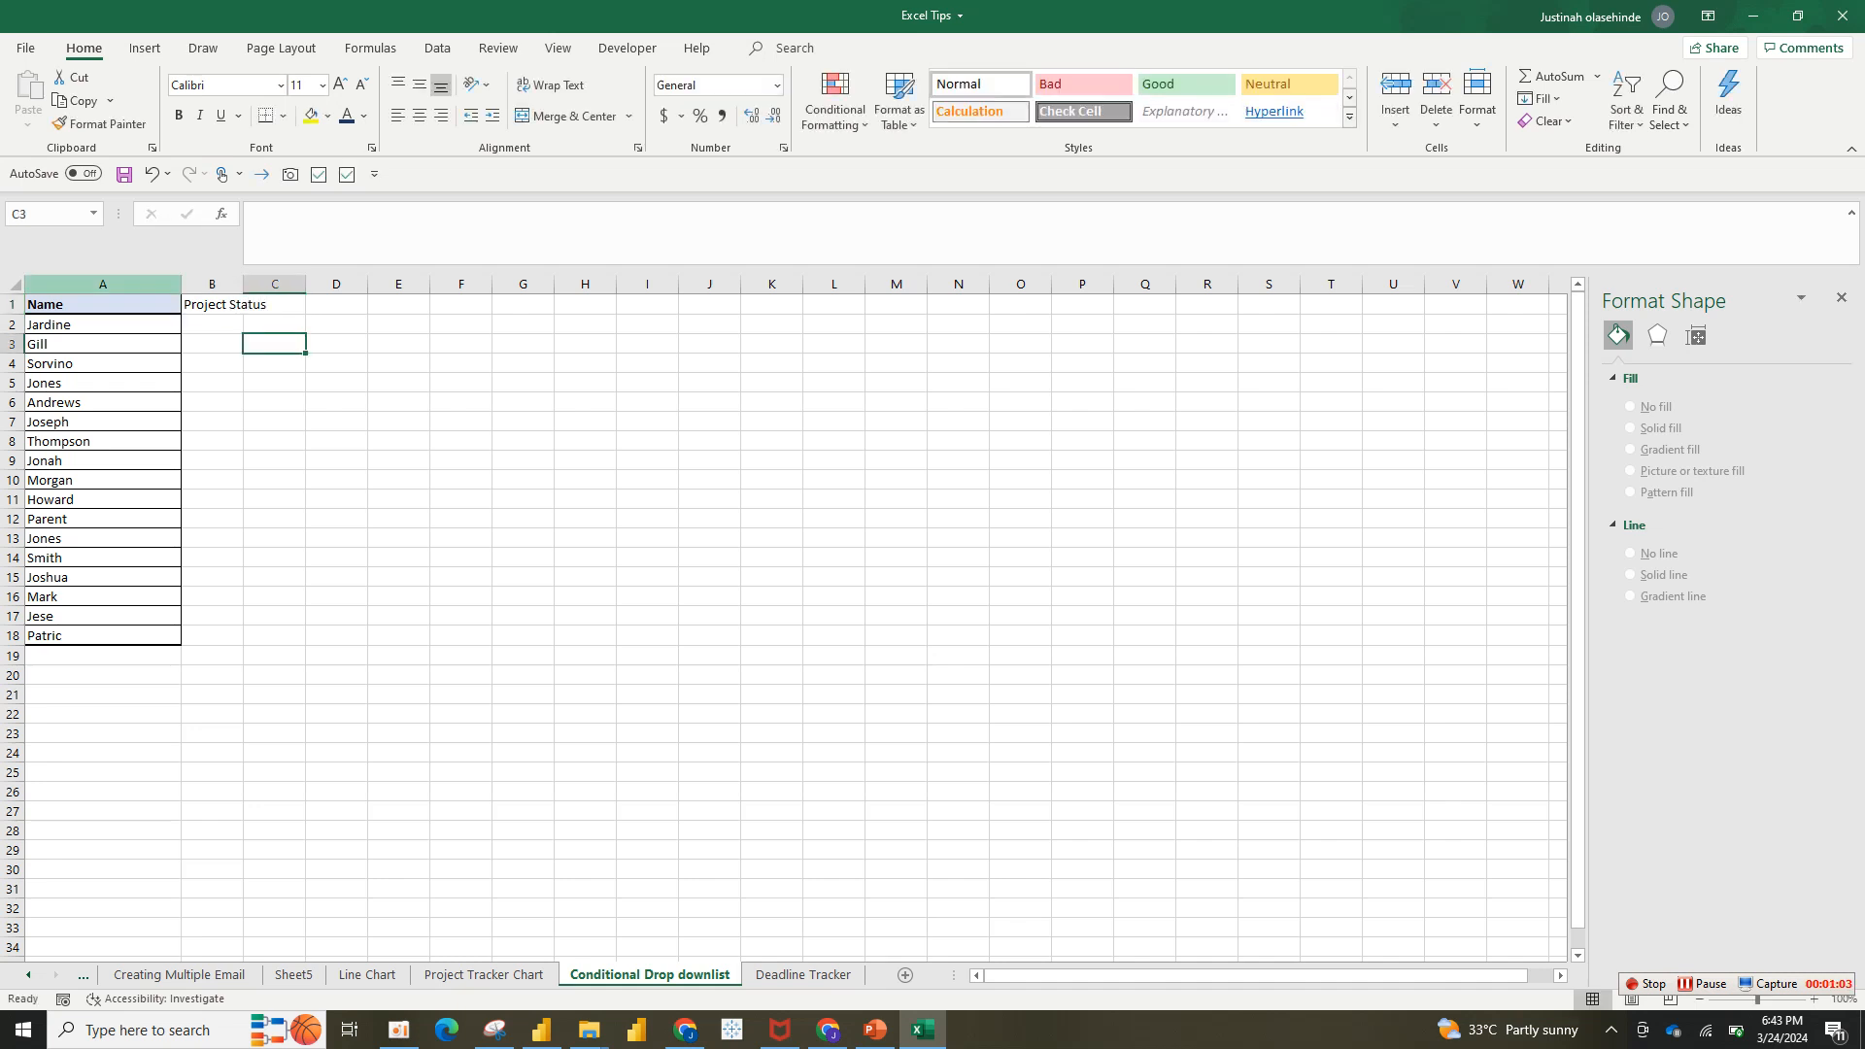
- Copy the Name header's formatting onto the Project Status header in B1 and widen column B to fit it
left_click(103, 284)
left_click(103, 305)
left_click(99, 123)
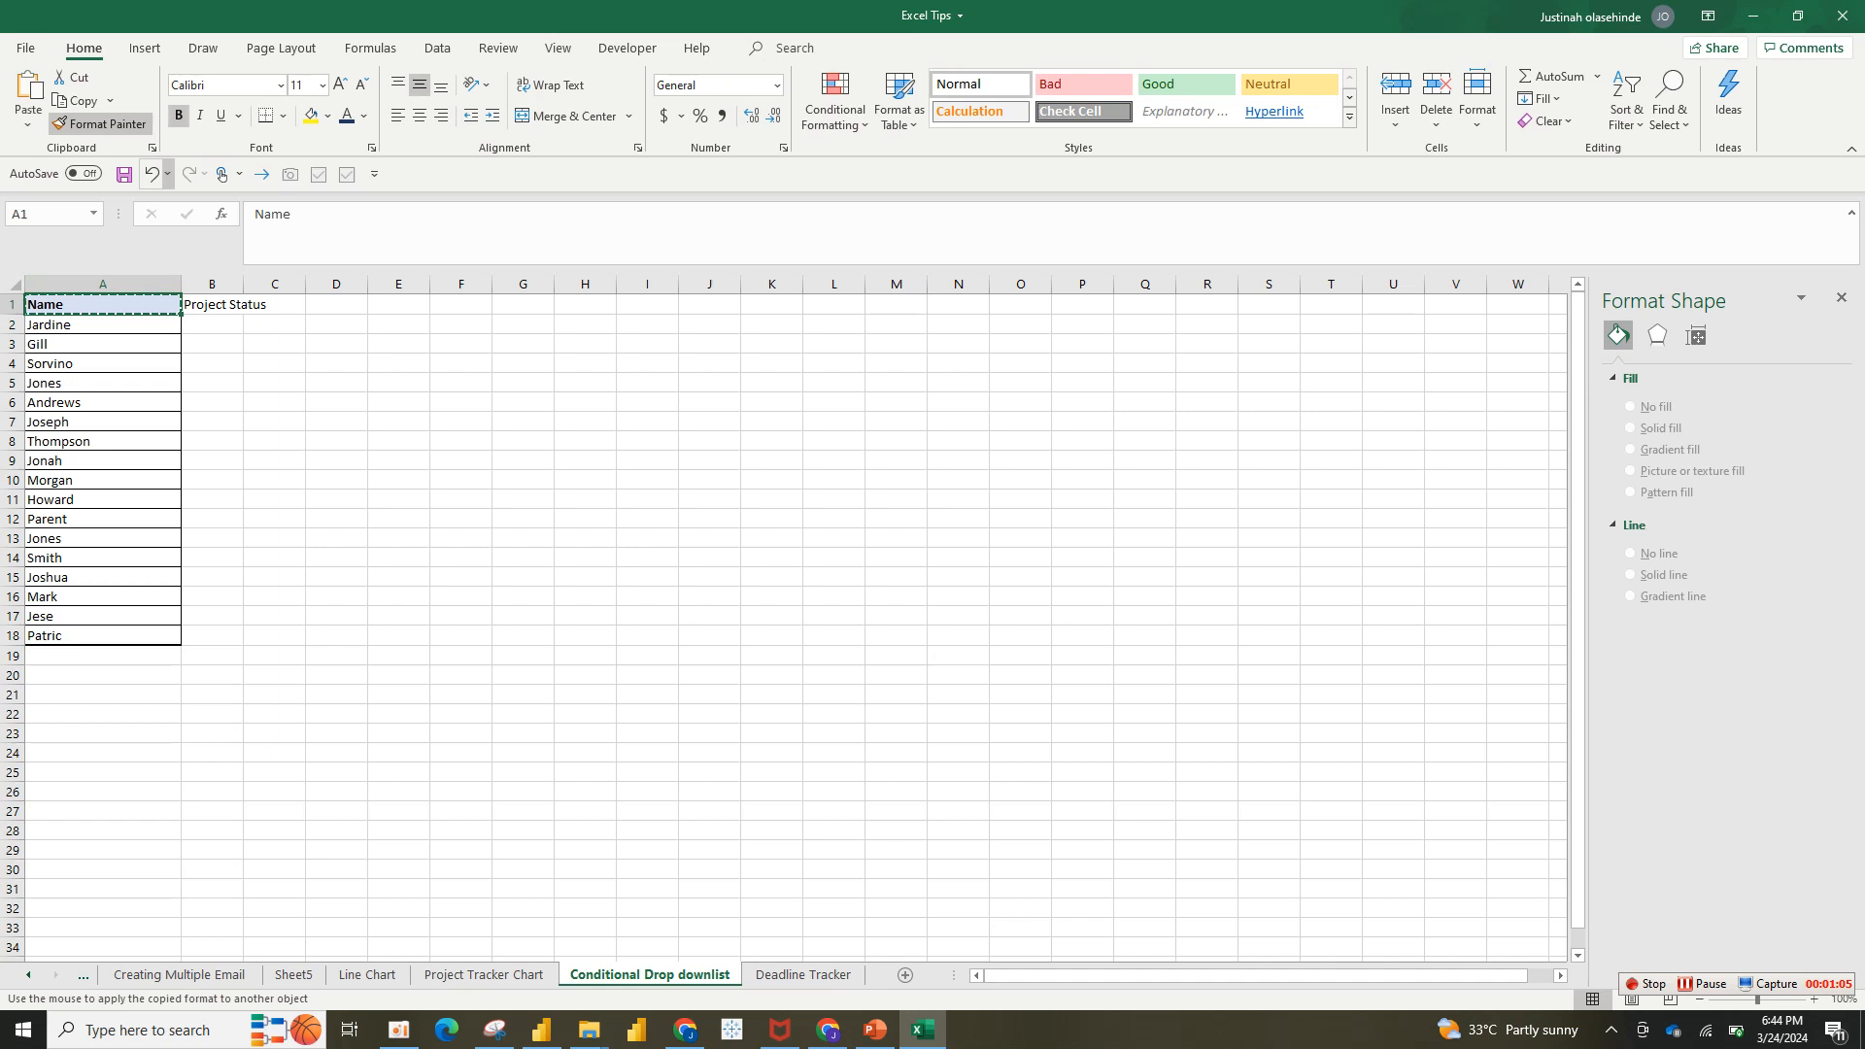
left_click(237, 306)
left_click_drag(244, 285, 318, 285)
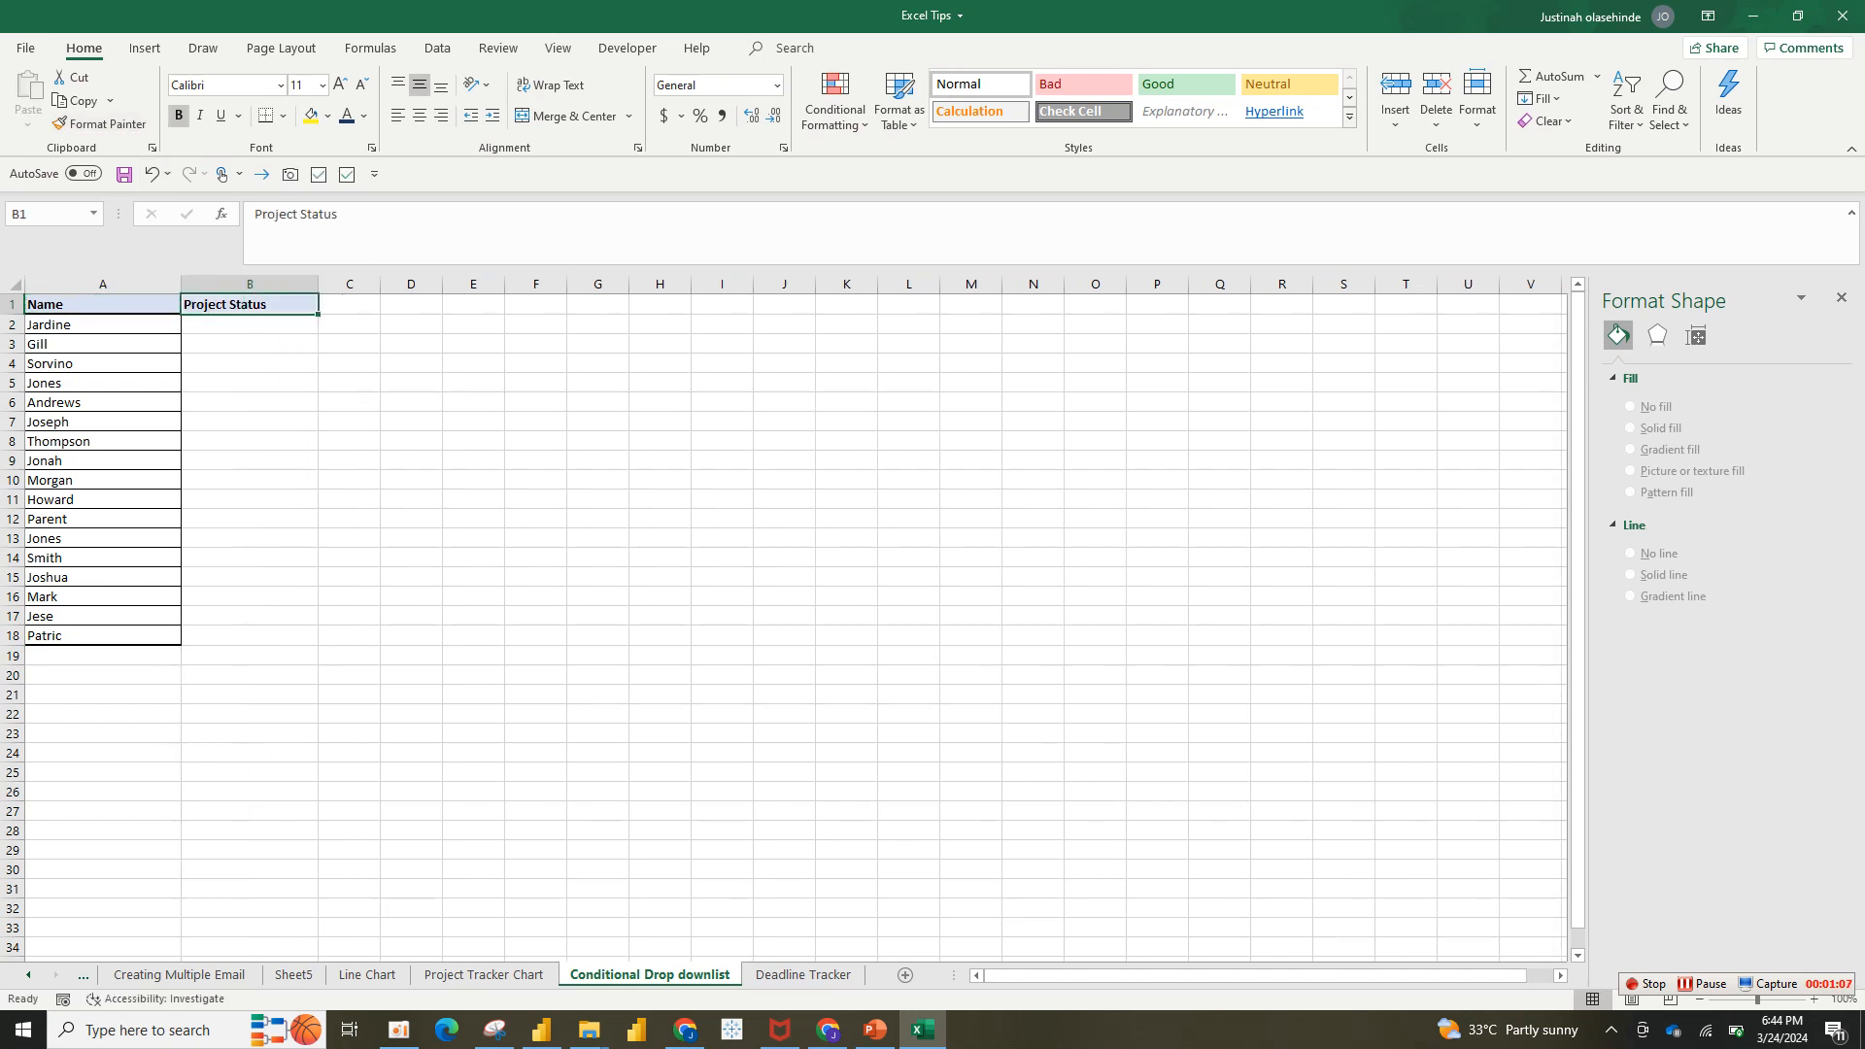
- Apply list data validation to B2:B18 with the source "Yet to Start, Completed, Inprocess"
left_click(250, 324)
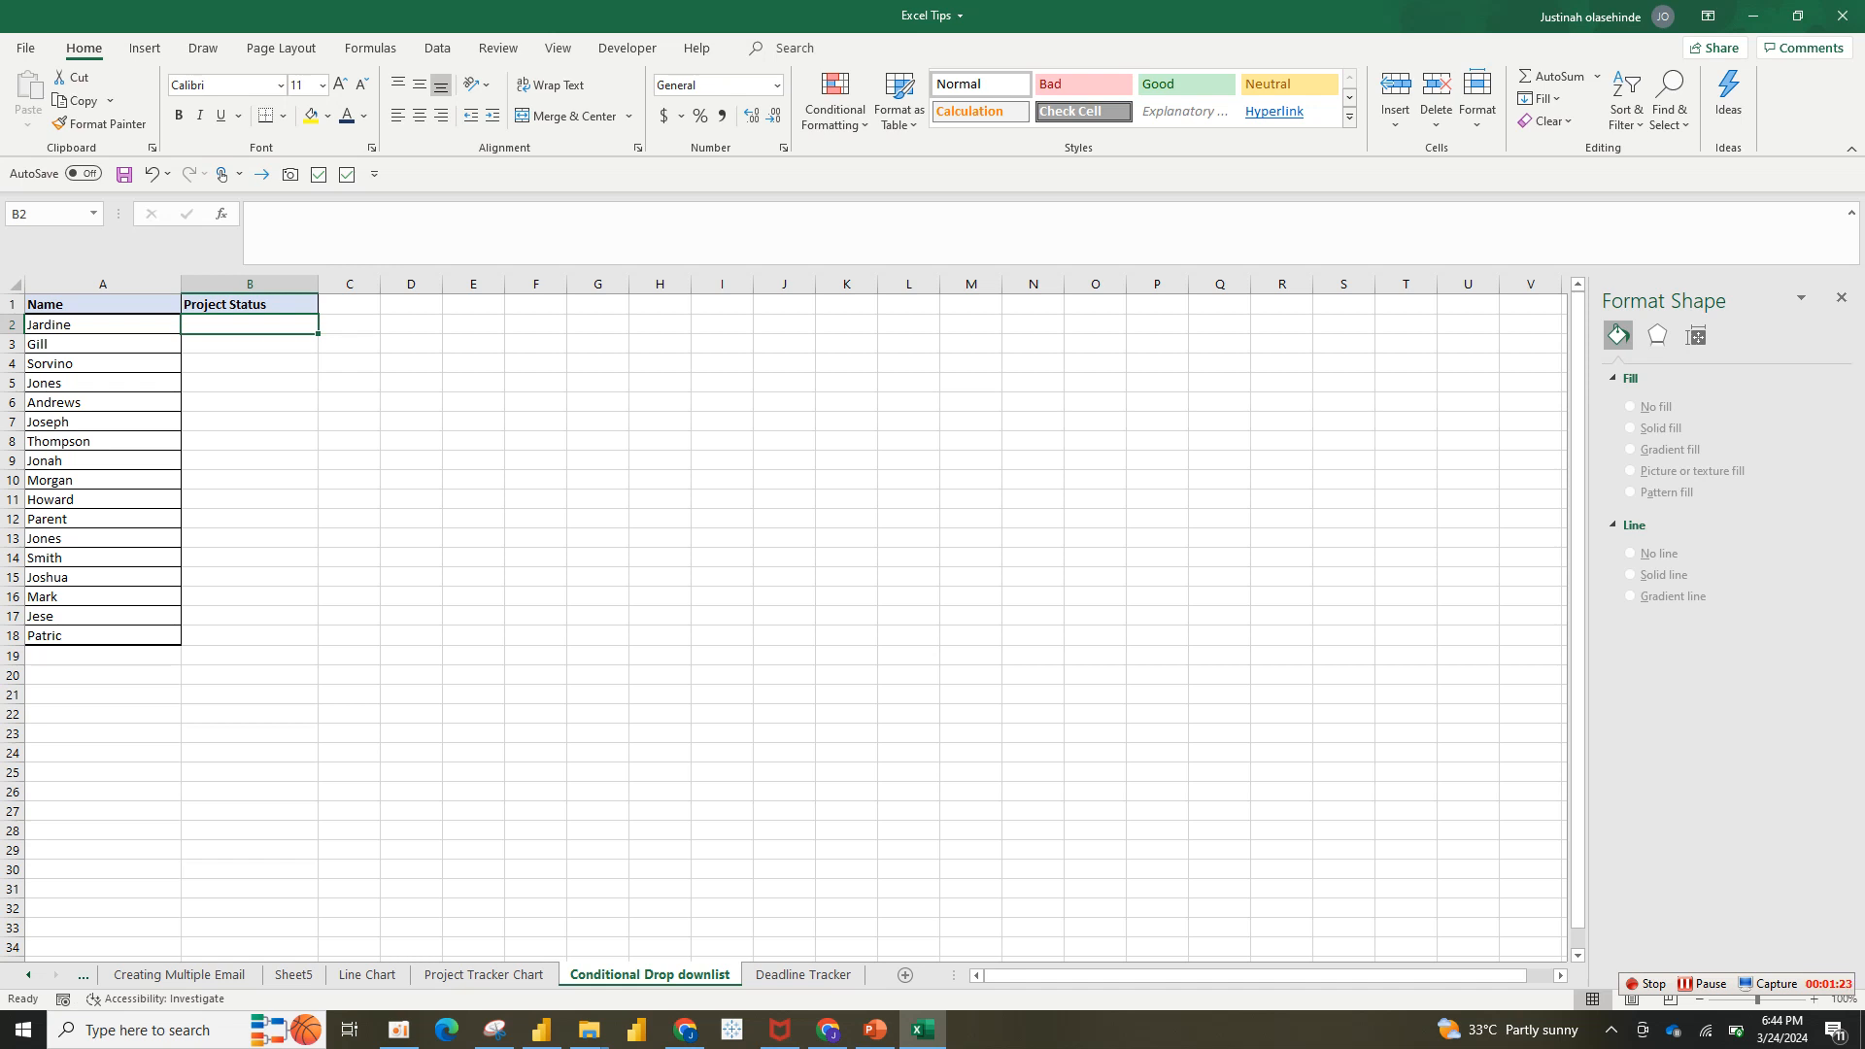
left_click_drag(249, 324, 250, 636)
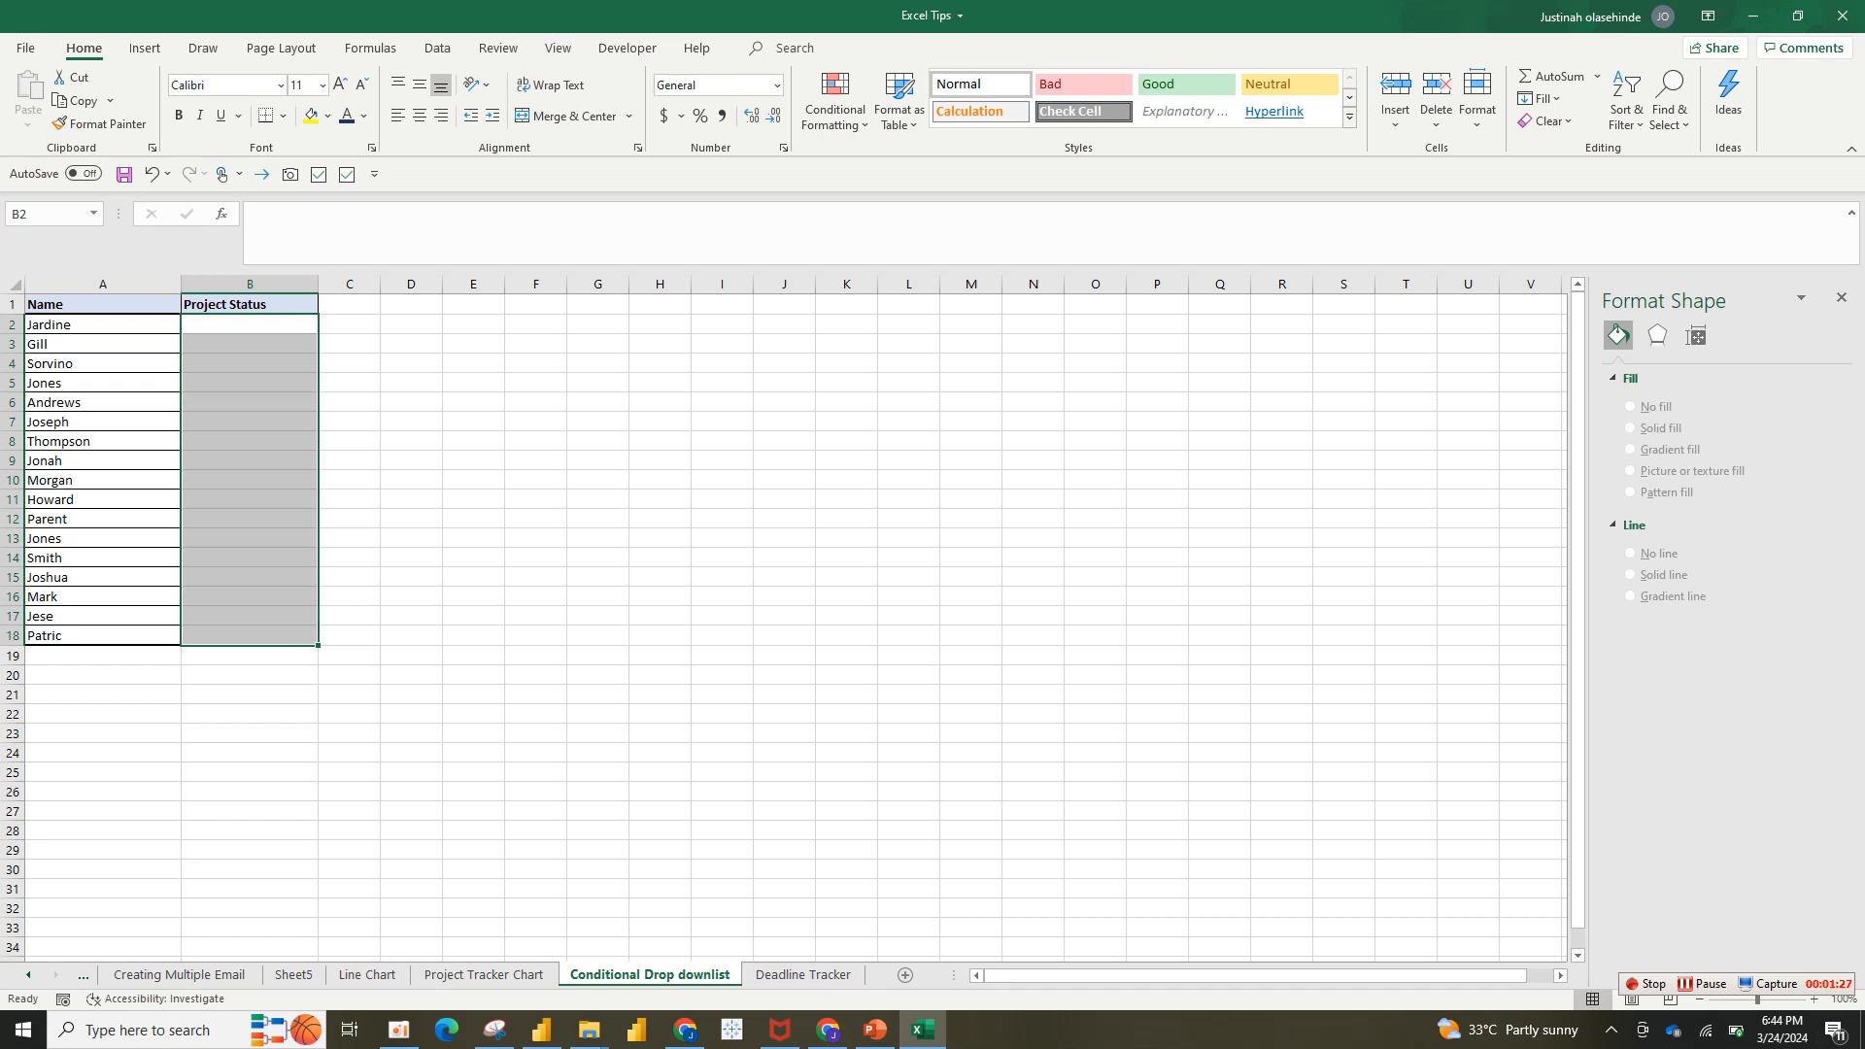
left_click(437, 47)
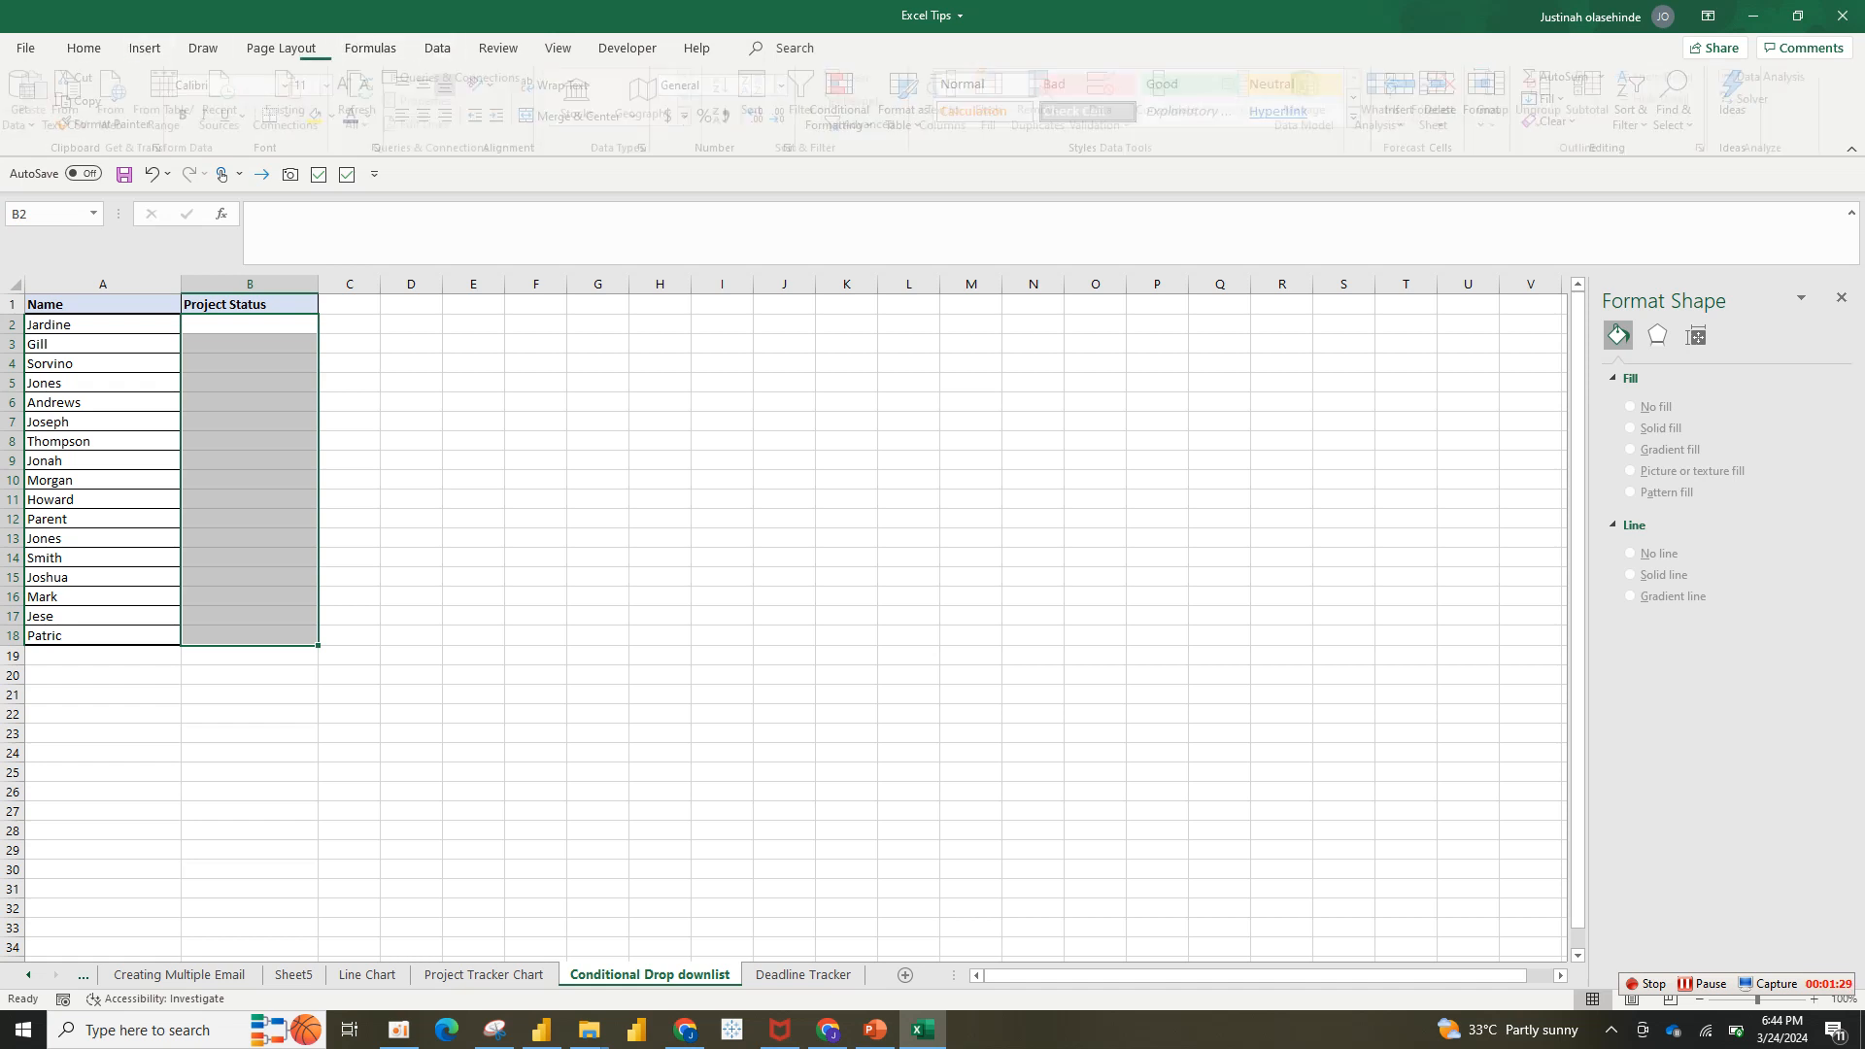
left_click(1108, 120)
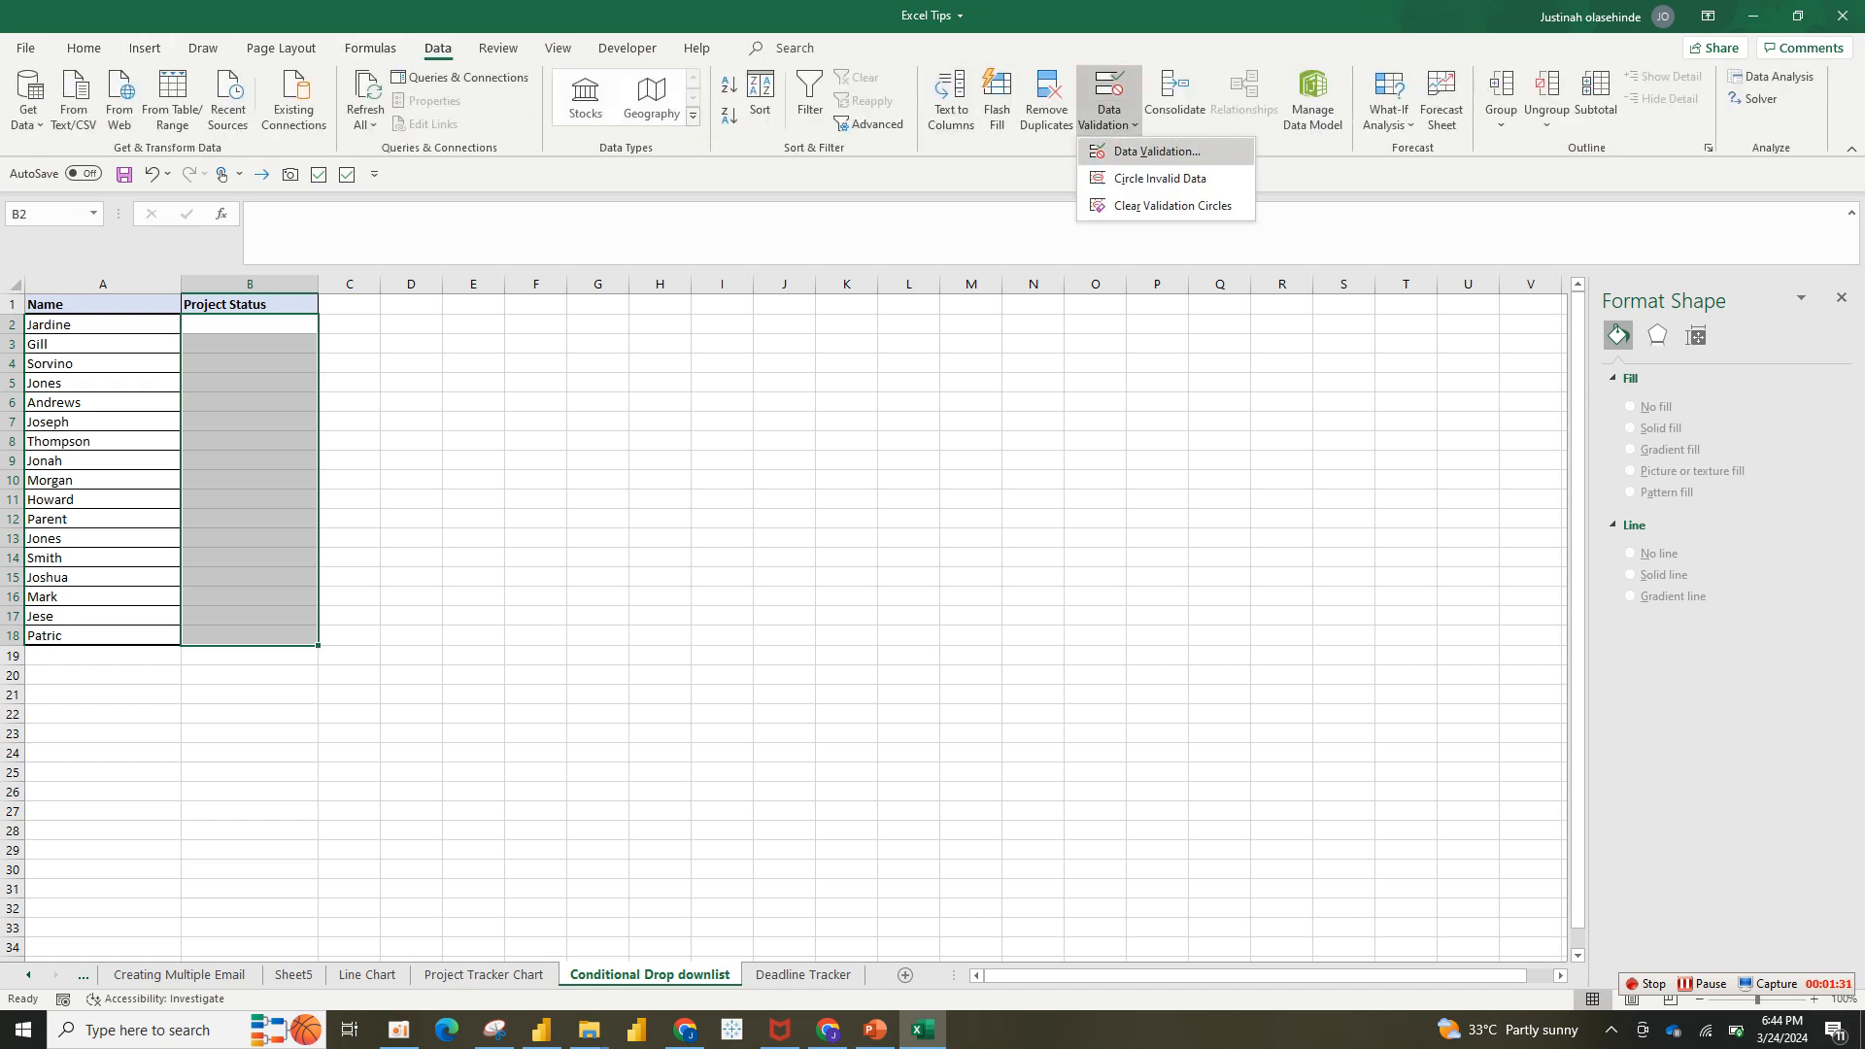
left_click(1156, 150)
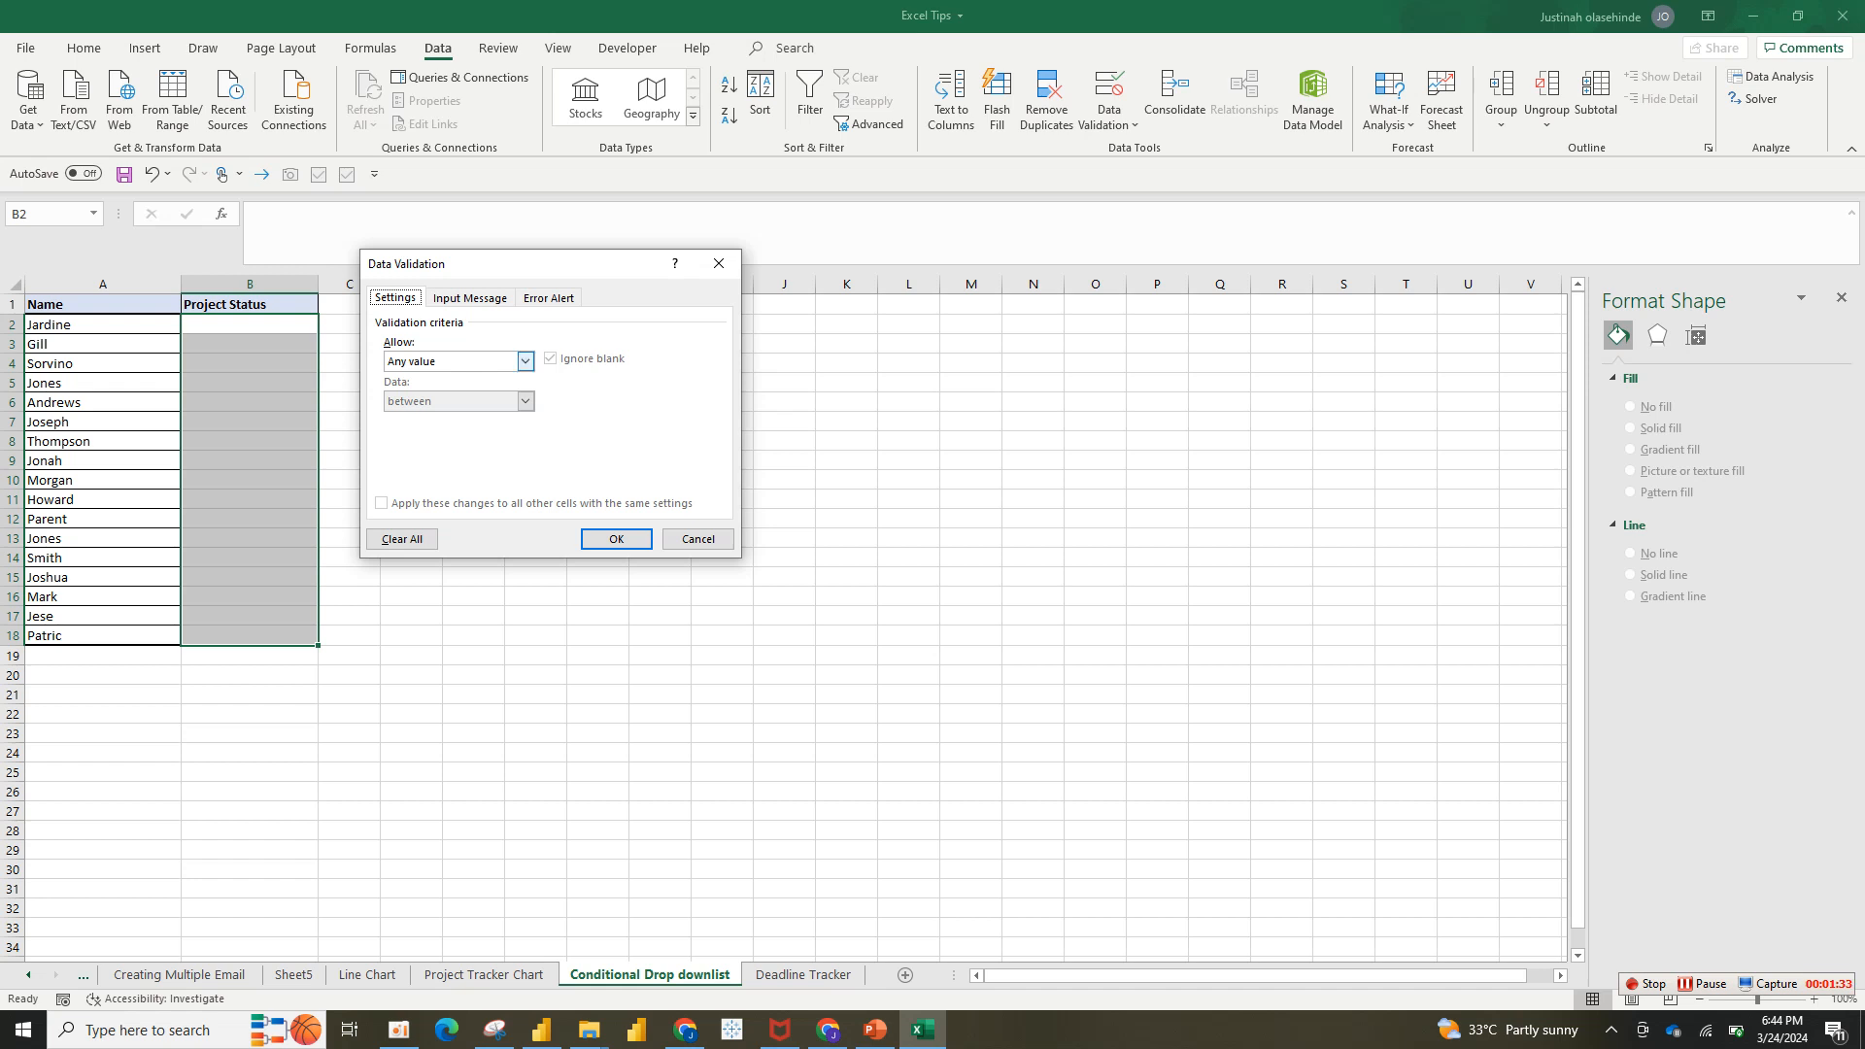
left_click(525, 362)
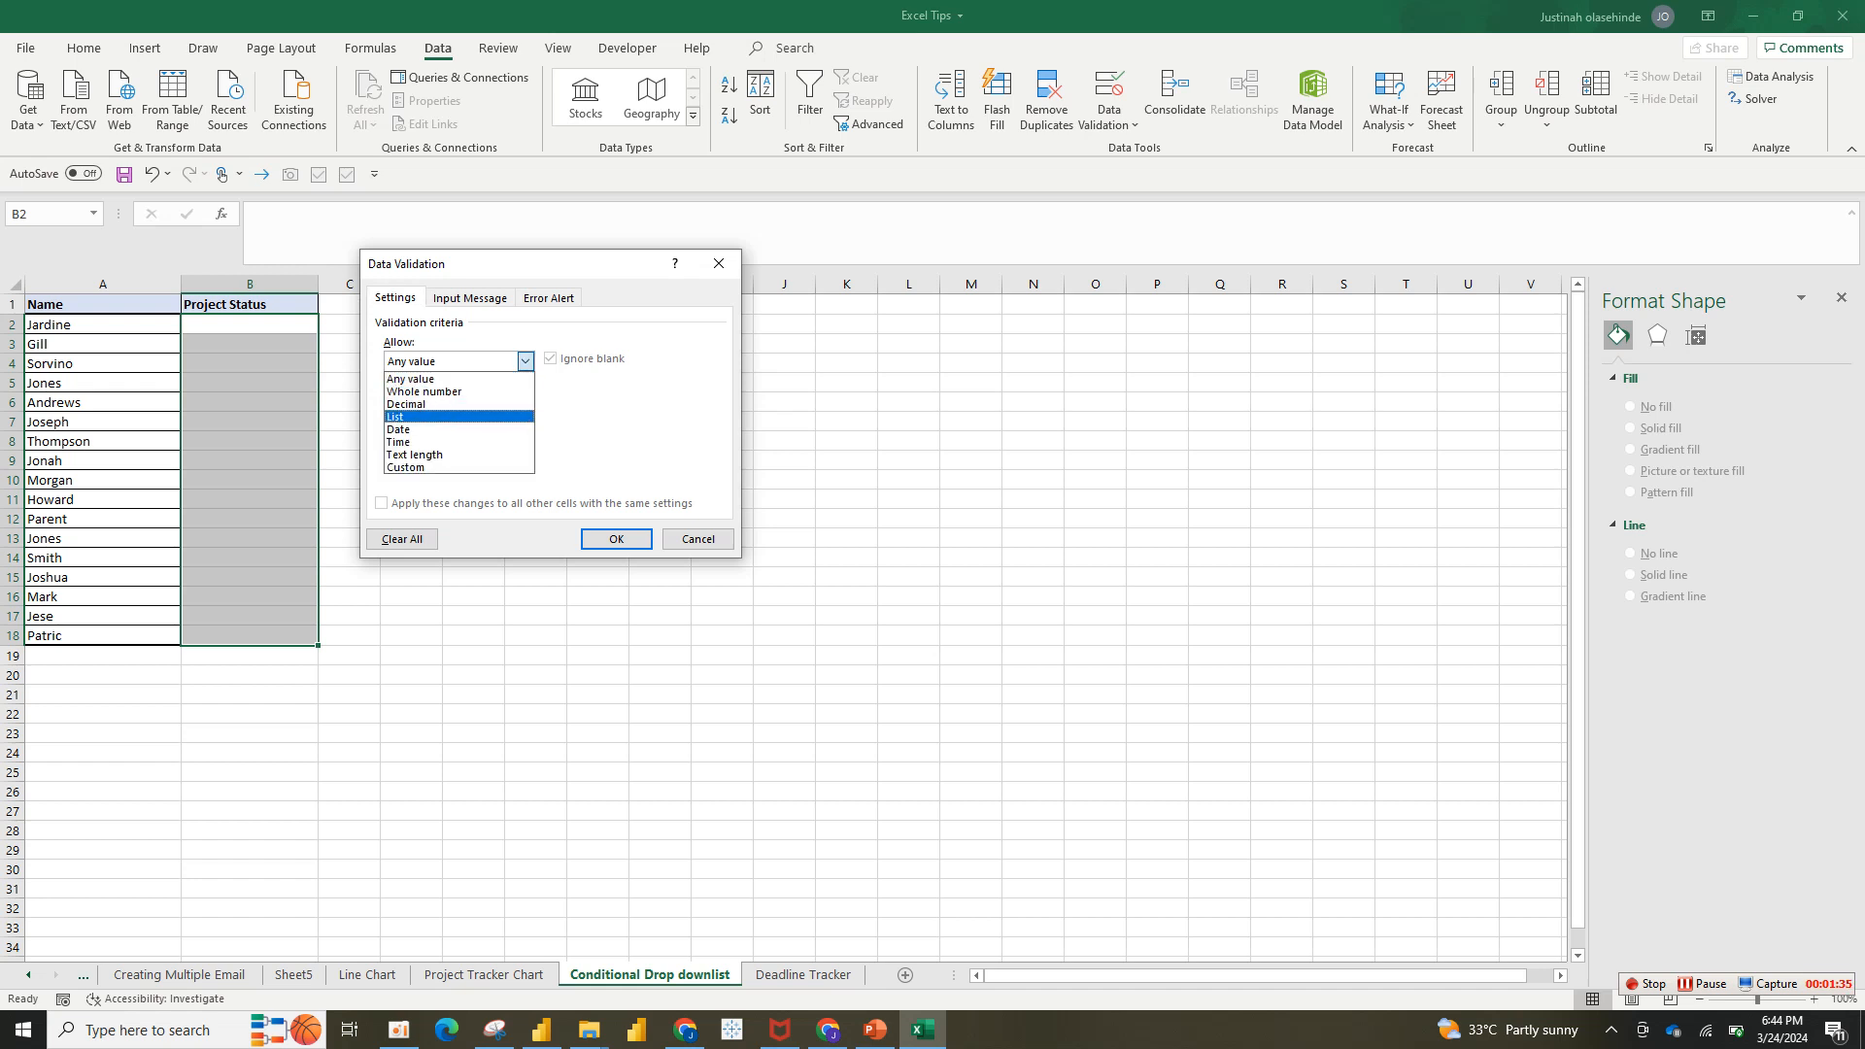
left_click(456, 417)
left_click(638, 440)
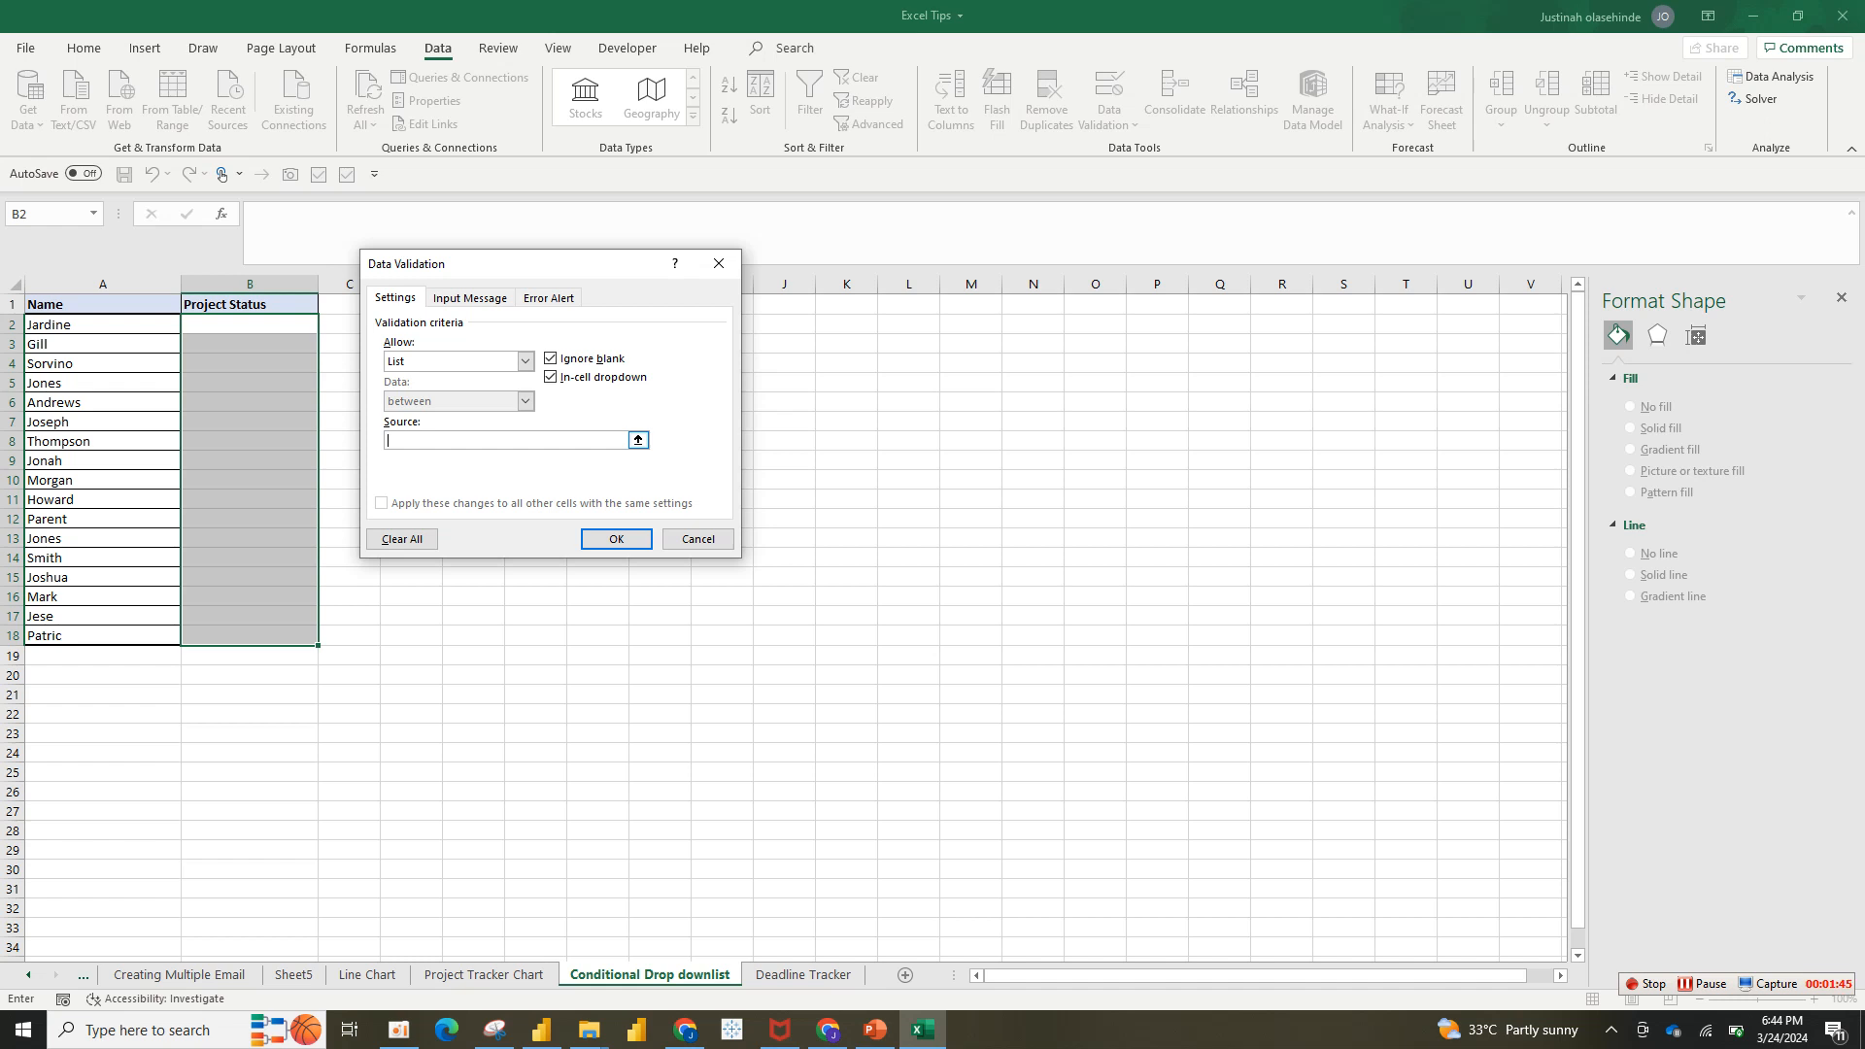
type("Yet to Start, Completed, Inprocess")
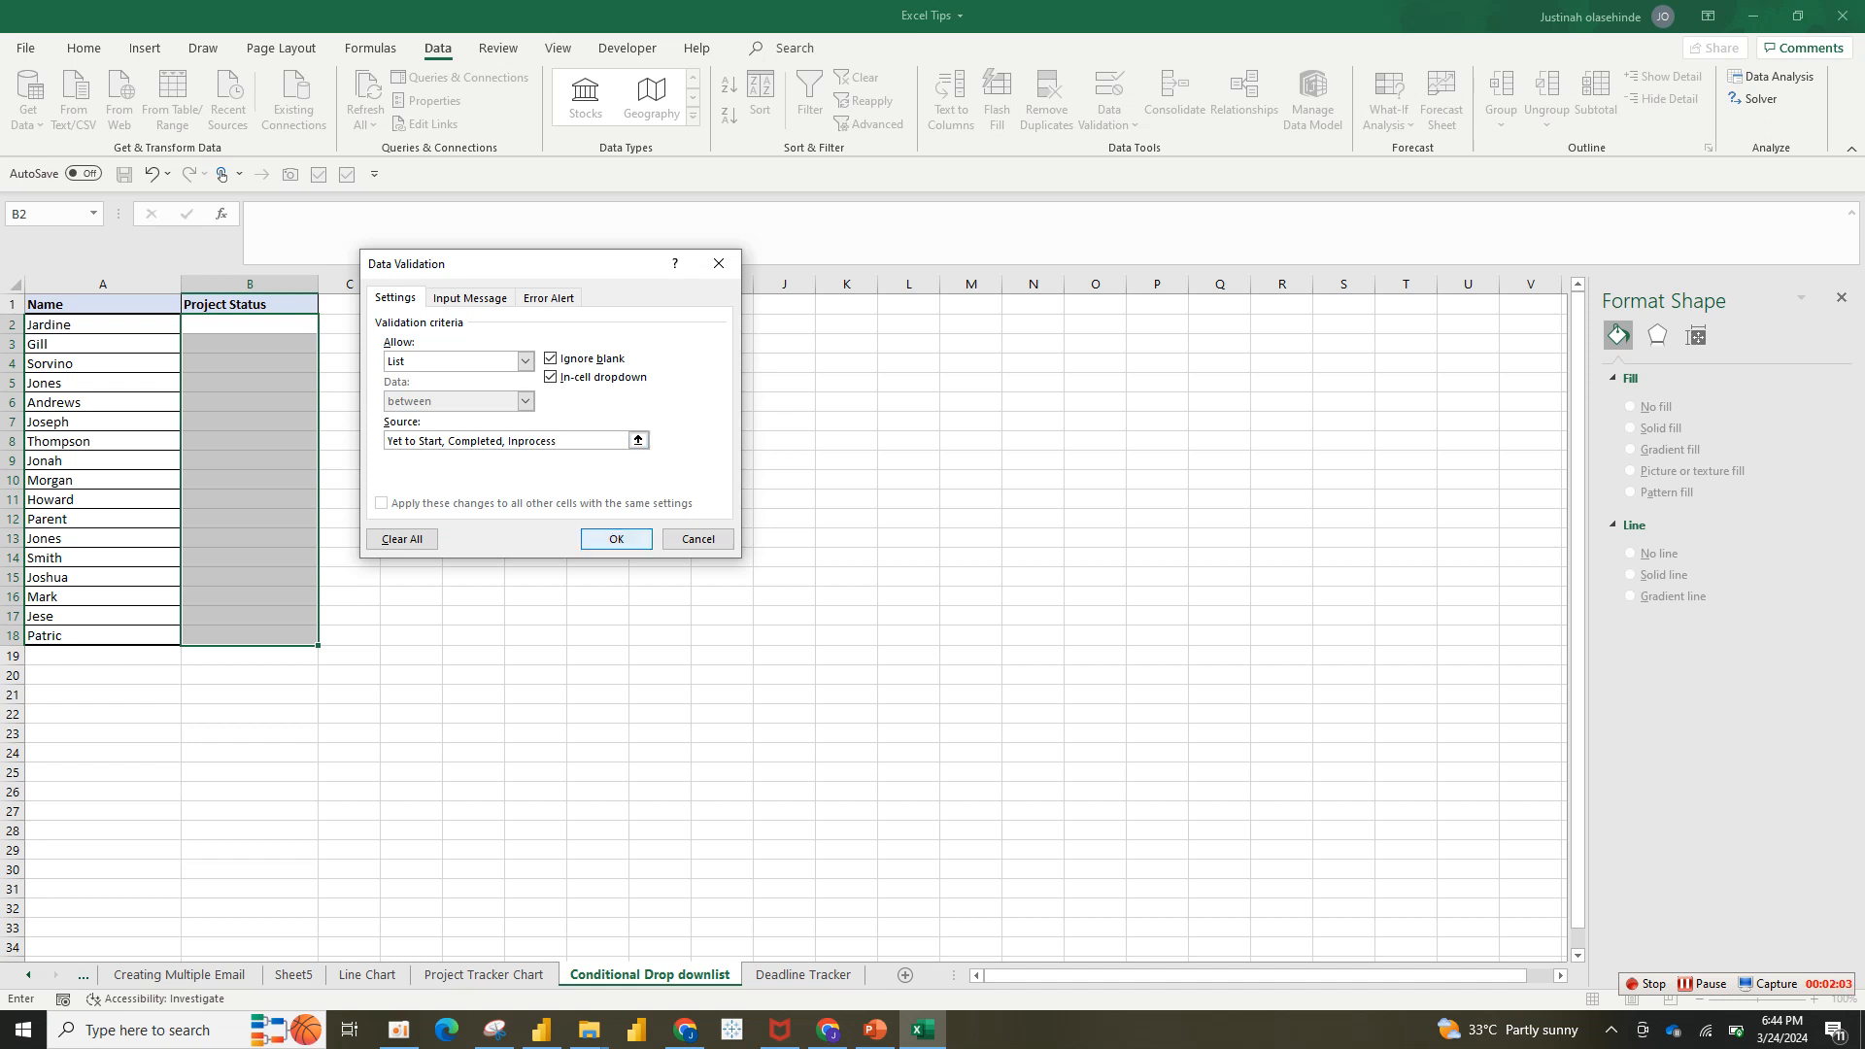
left_click(616, 539)
- Check the drop-down list in B2 and in other cells of the Project Status column
left_click(349, 325)
left_click(250, 325)
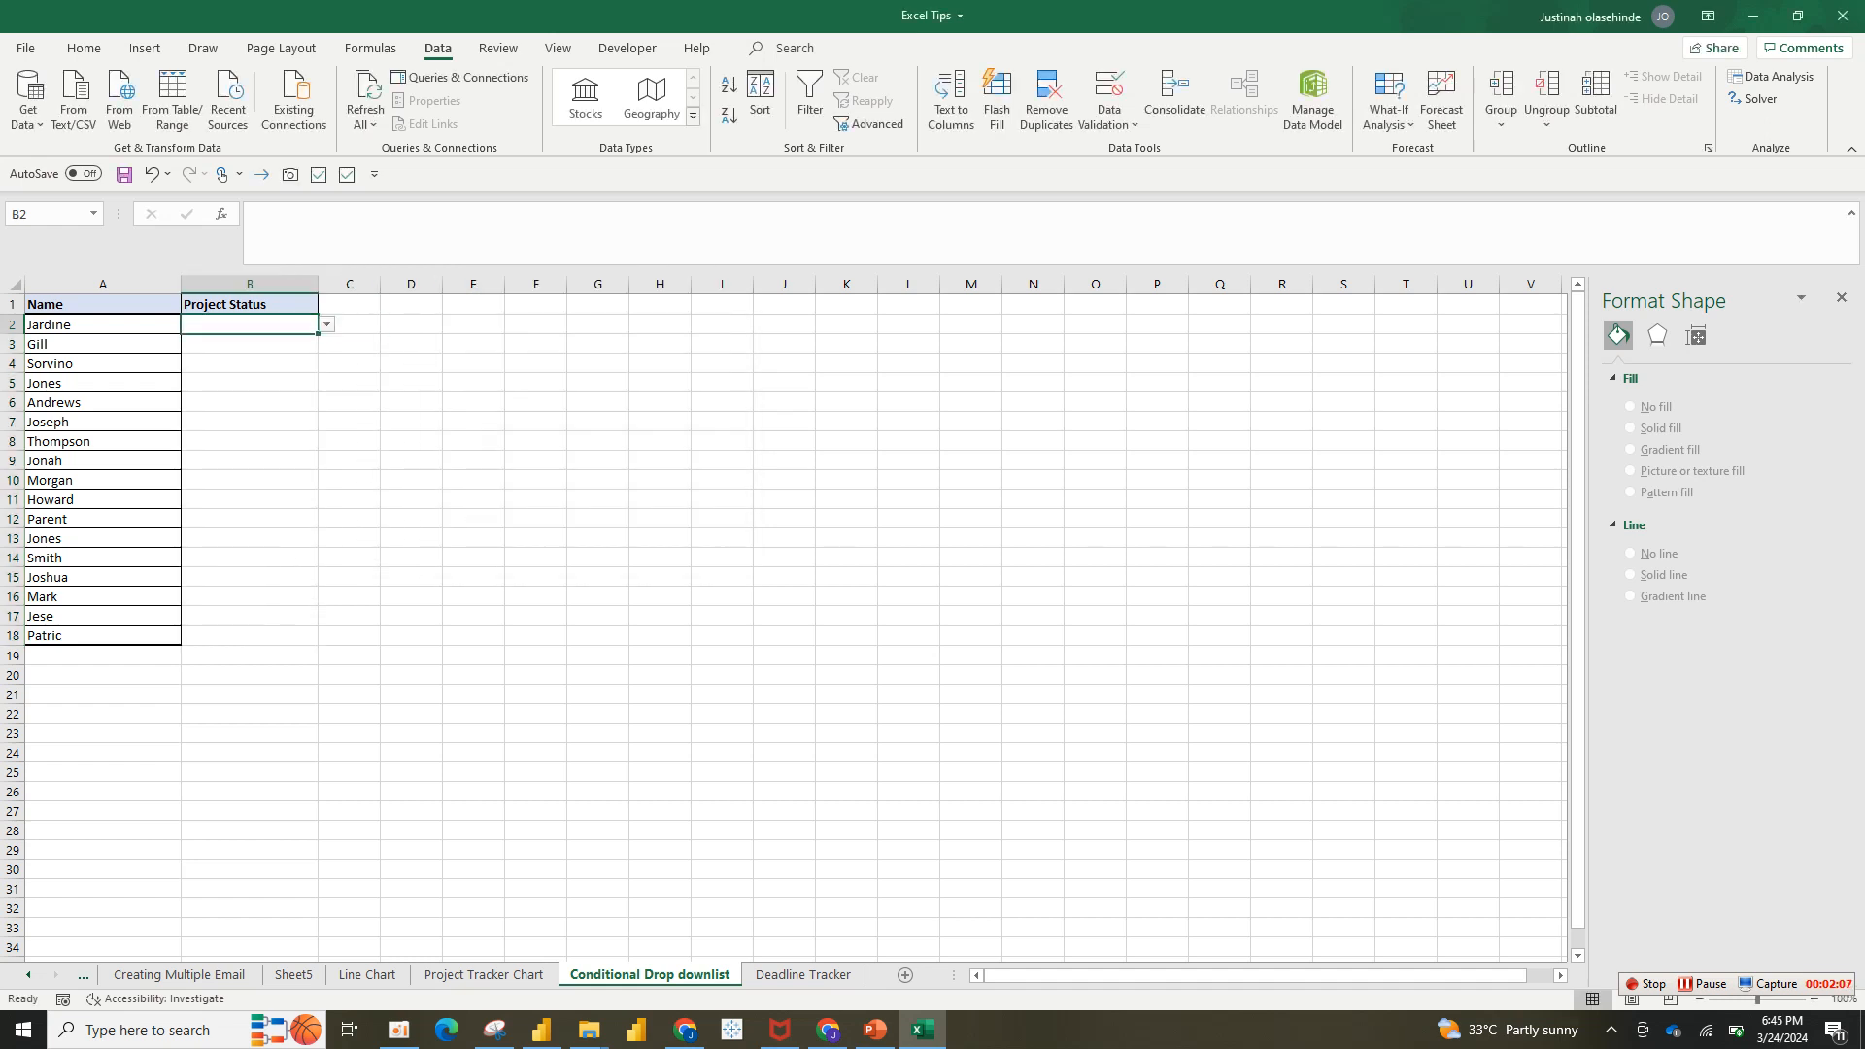
left_click(328, 325)
left_click(327, 325)
left_click(250, 344)
left_click(249, 402)
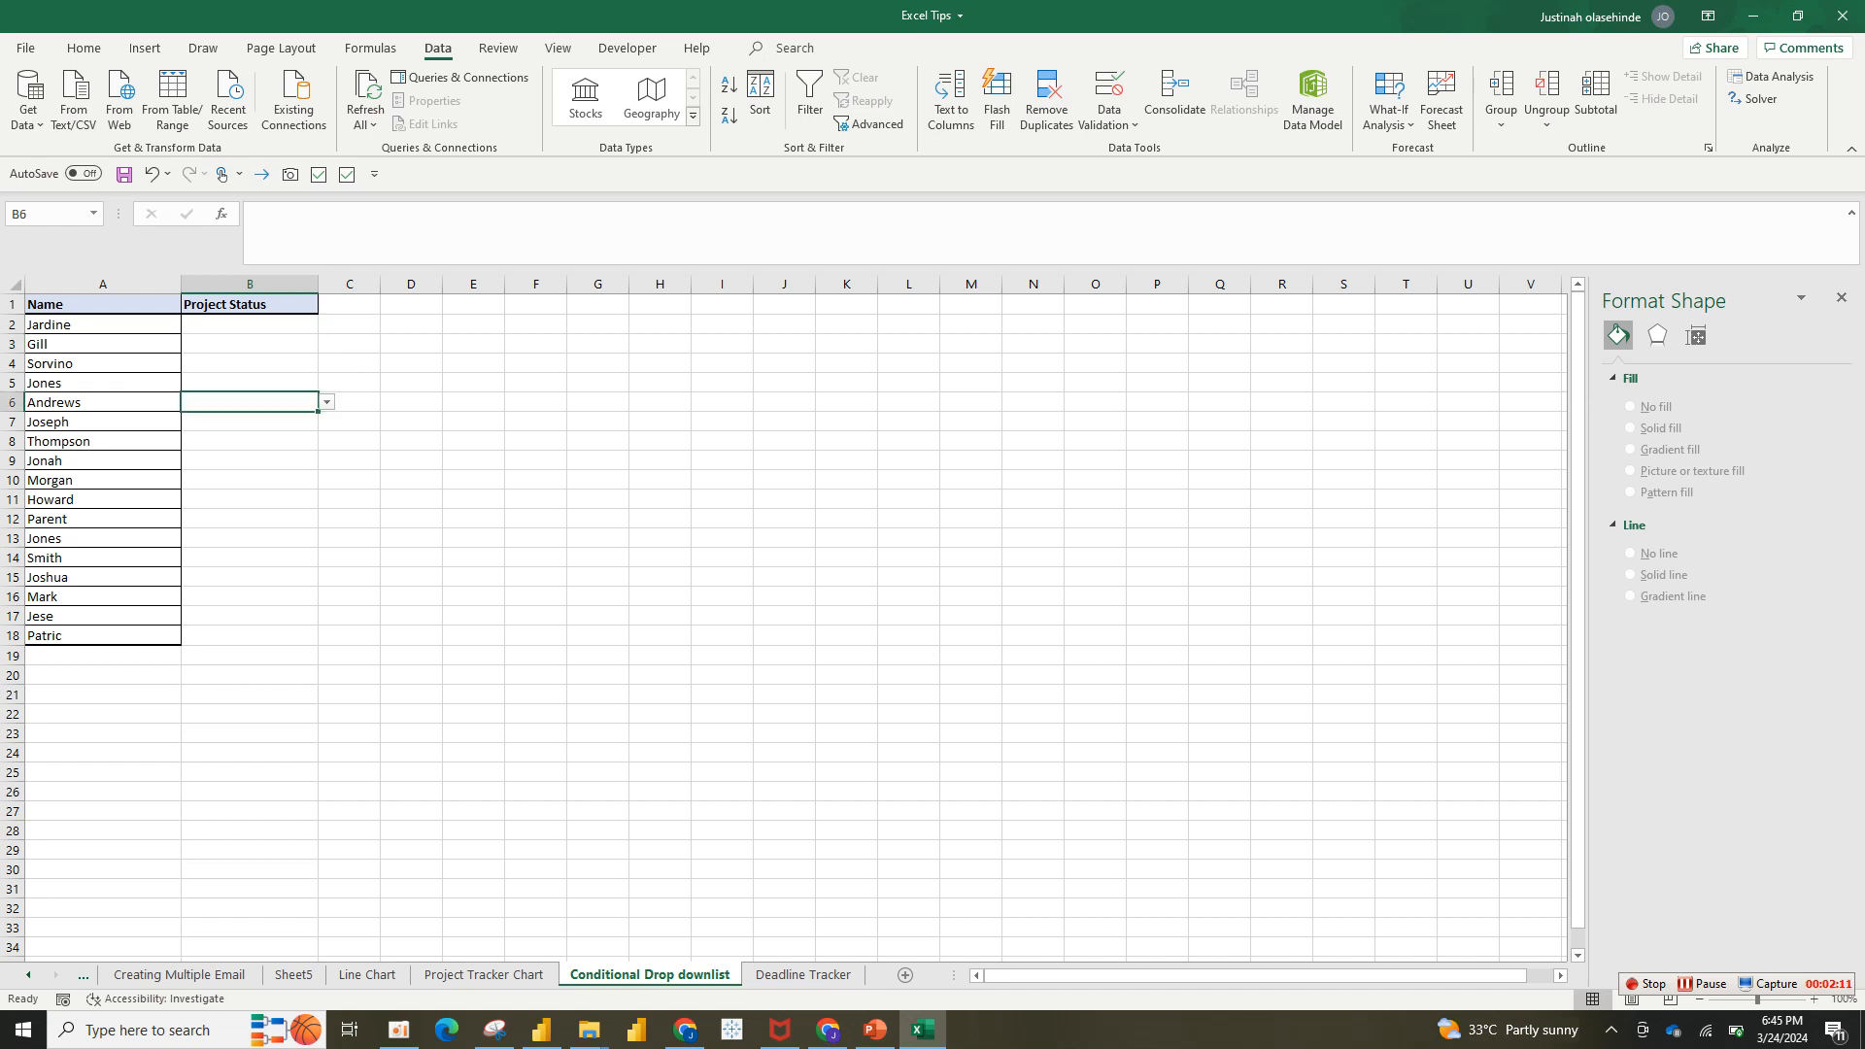
- Set the project status in B2 to Completed from its drop-down list
left_click(250, 325)
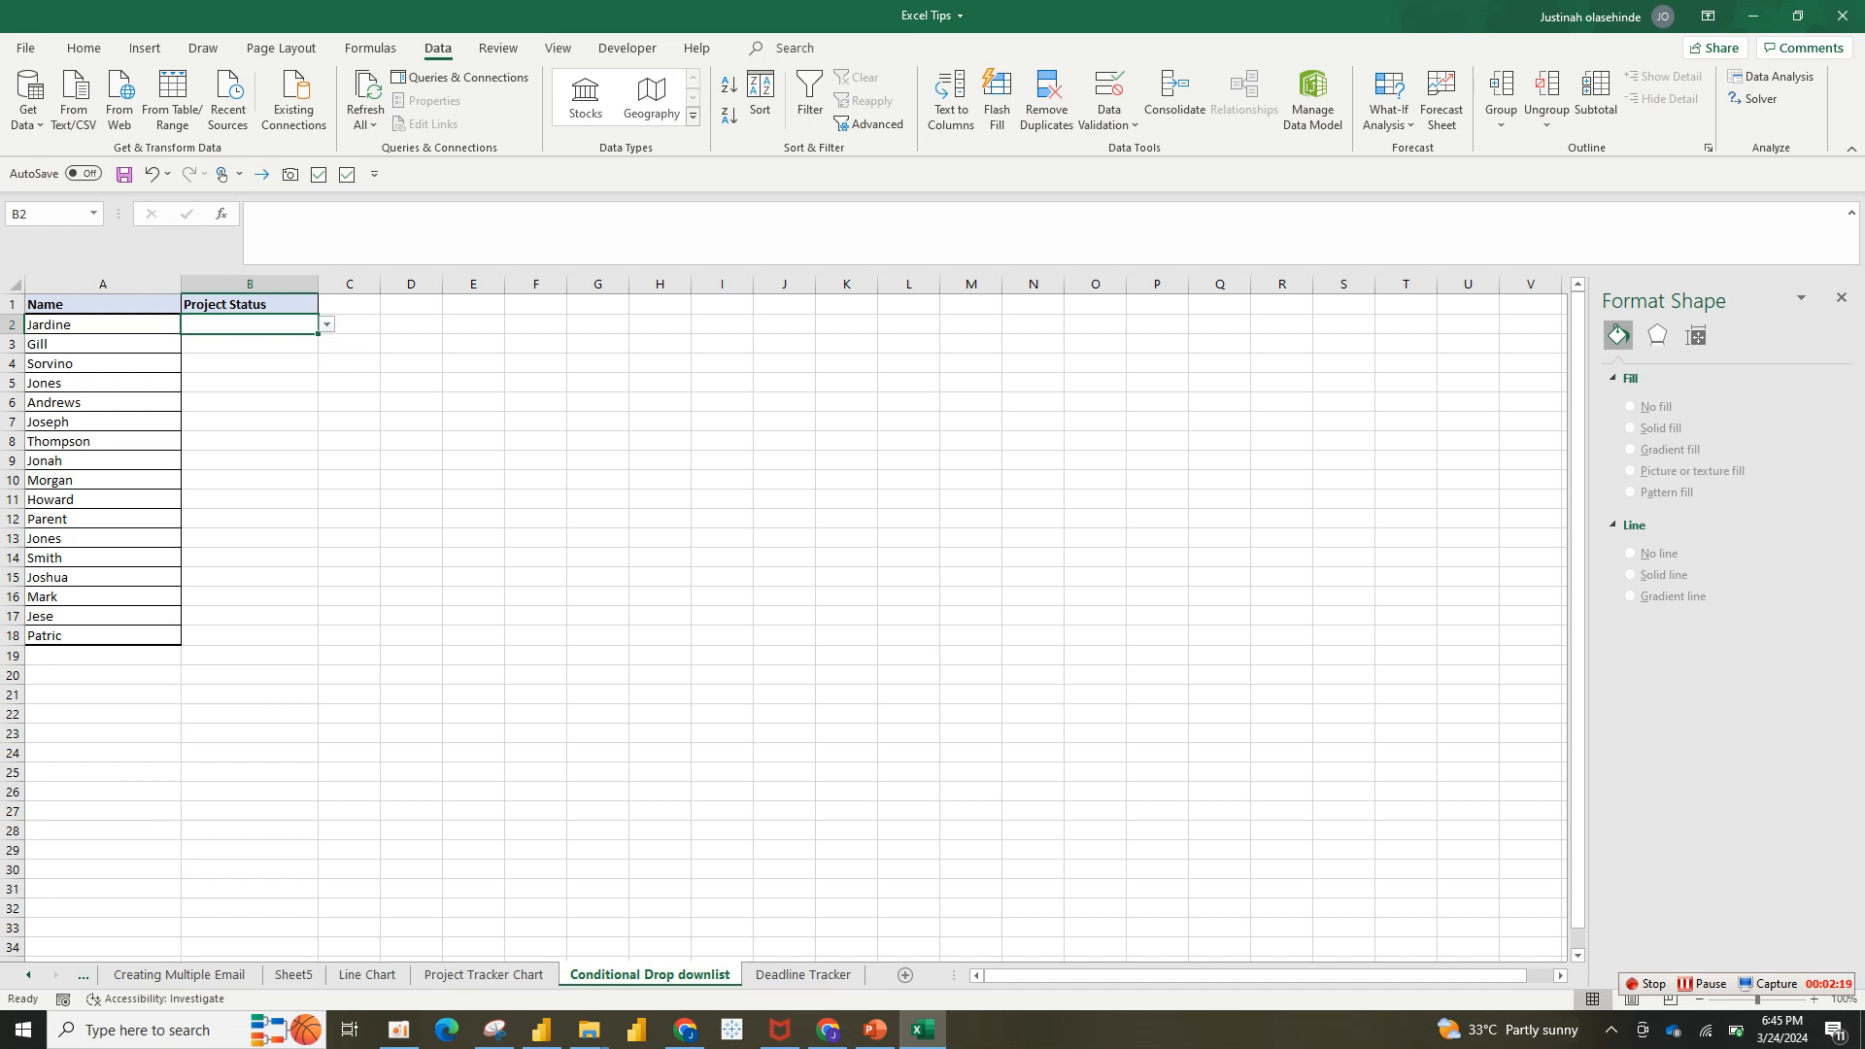
key("alt+Down")
key("Down")
key("Down")
key("Return")
left_click_drag(103, 325, 250, 325)
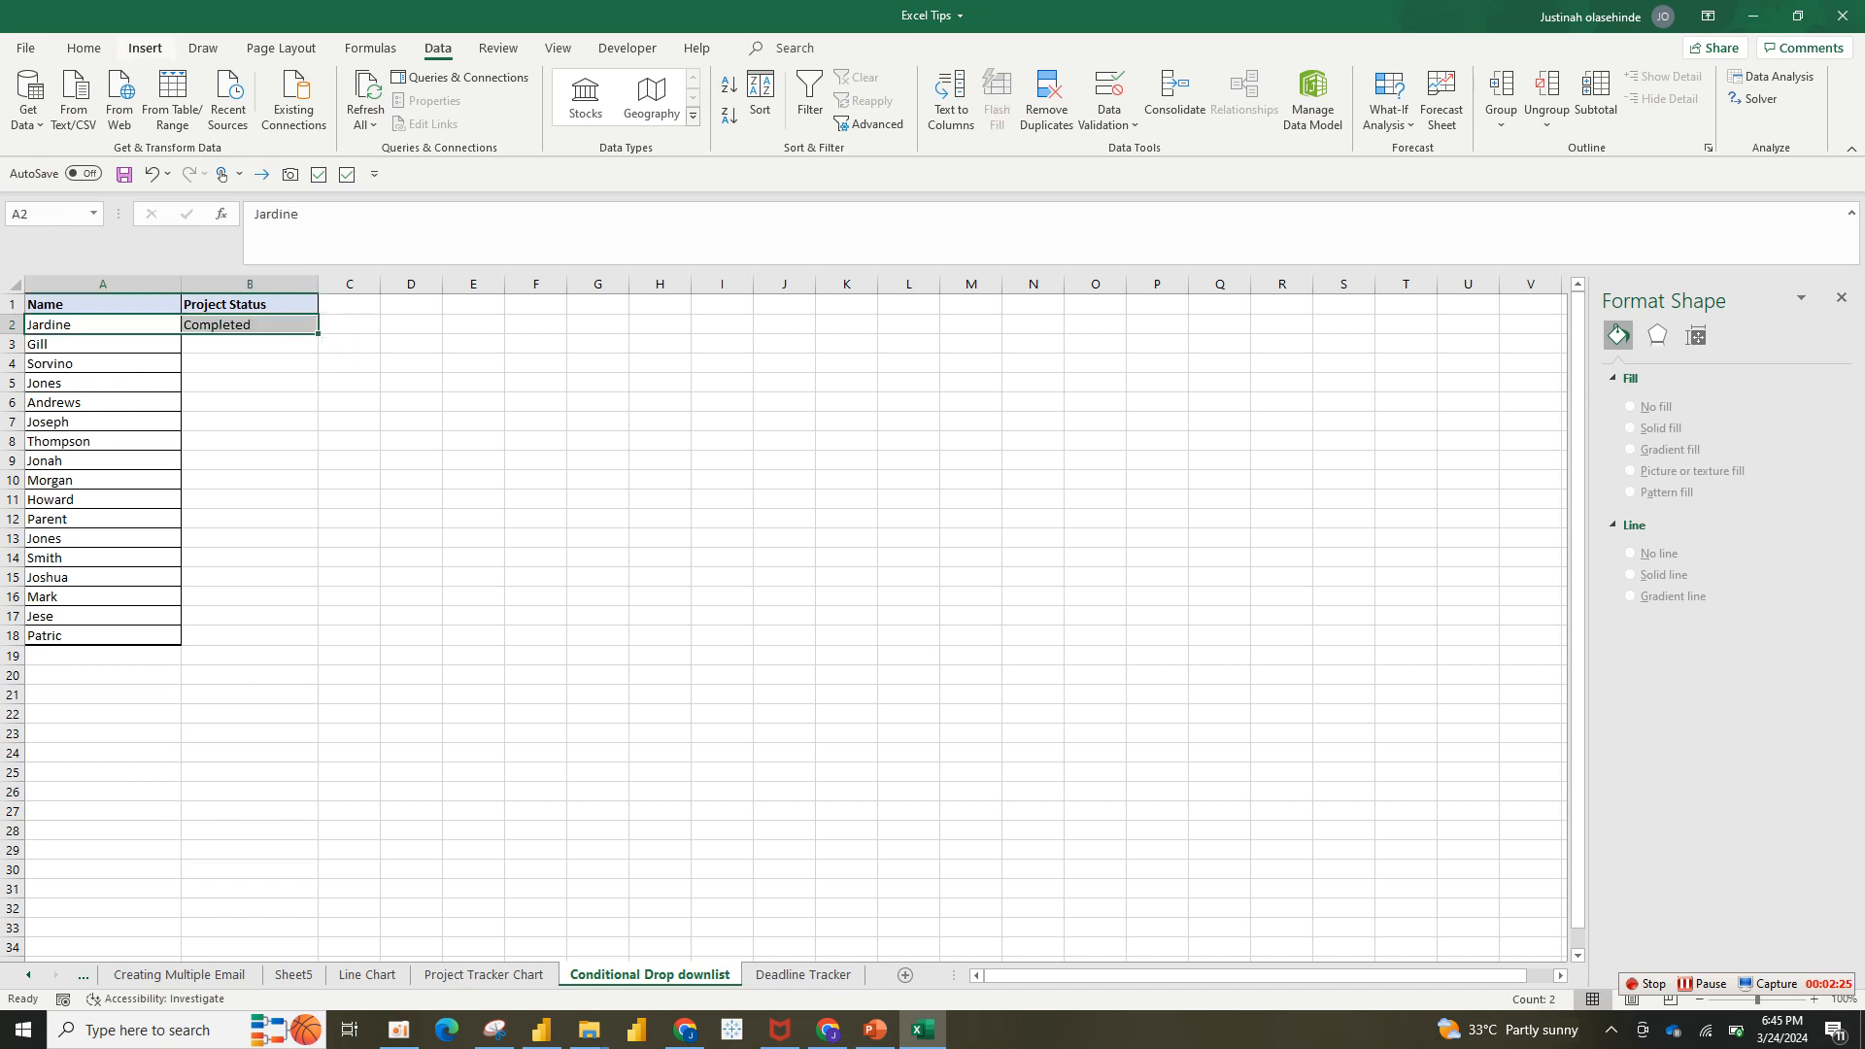
left_click(203, 47)
left_click(83, 48)
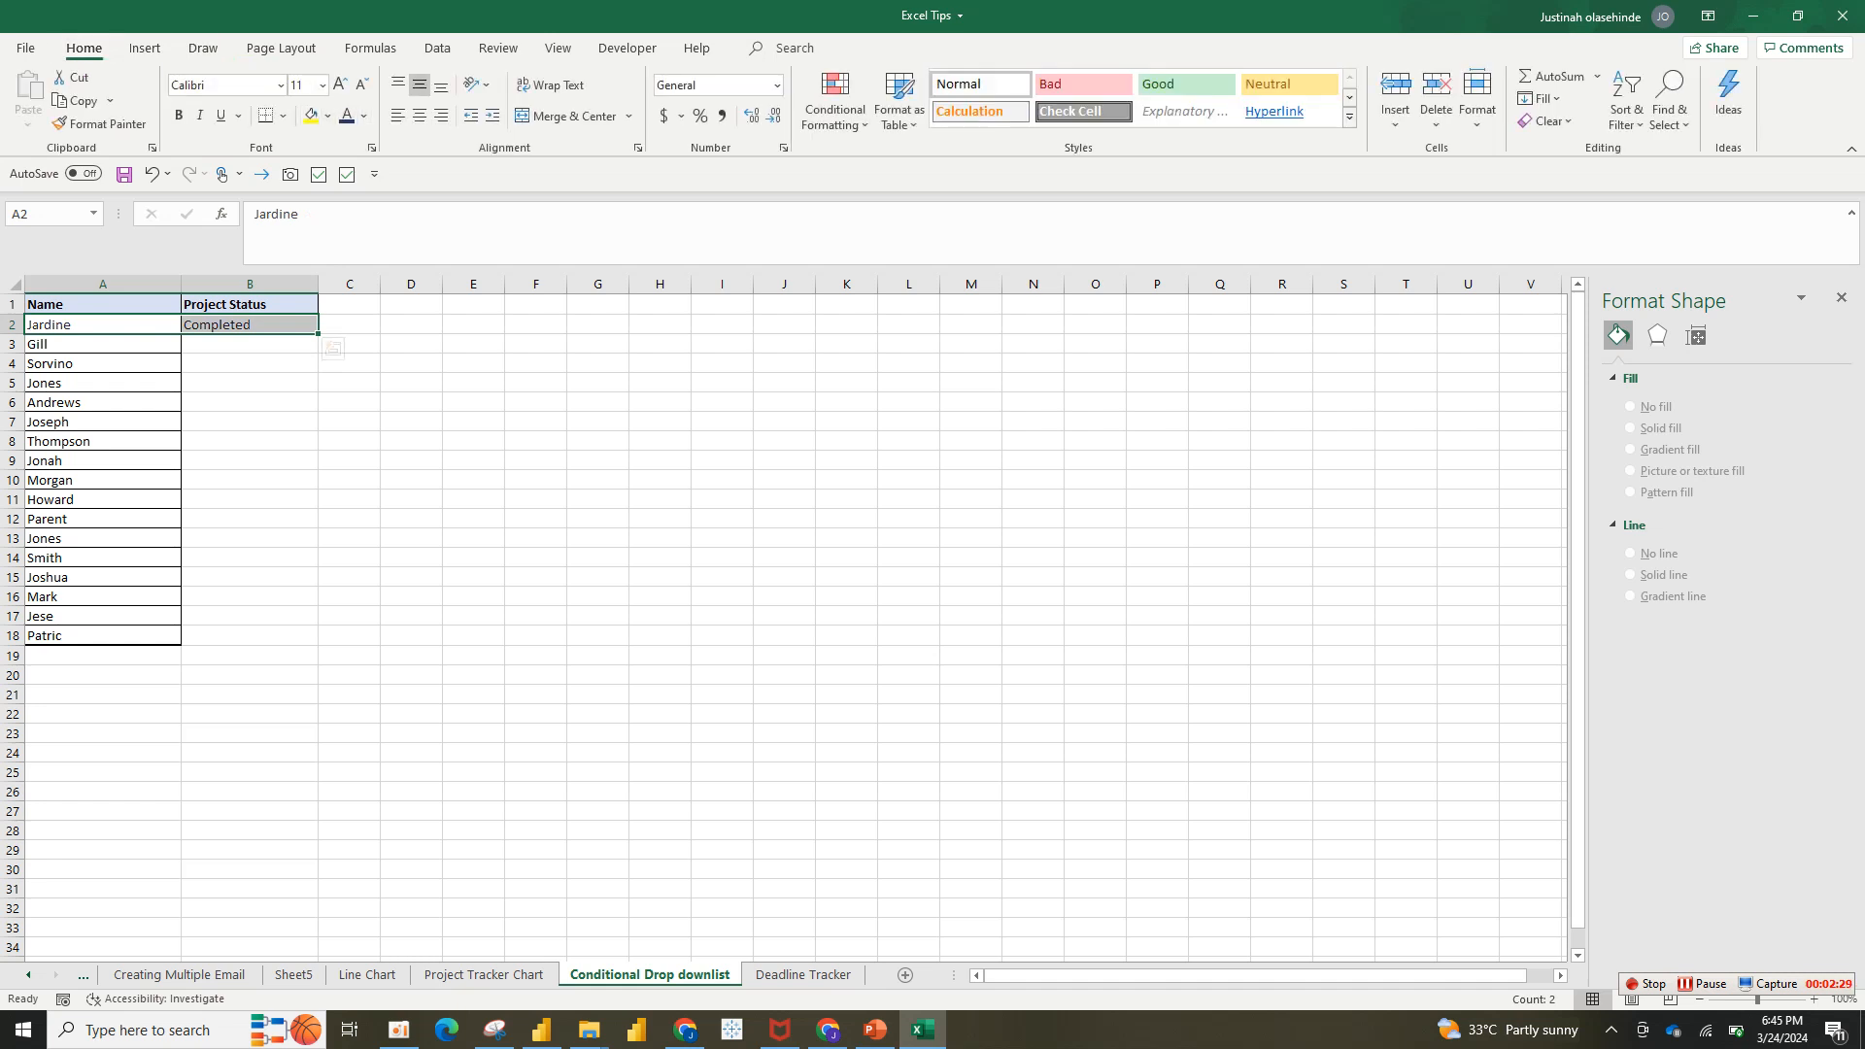
left_click(328, 116)
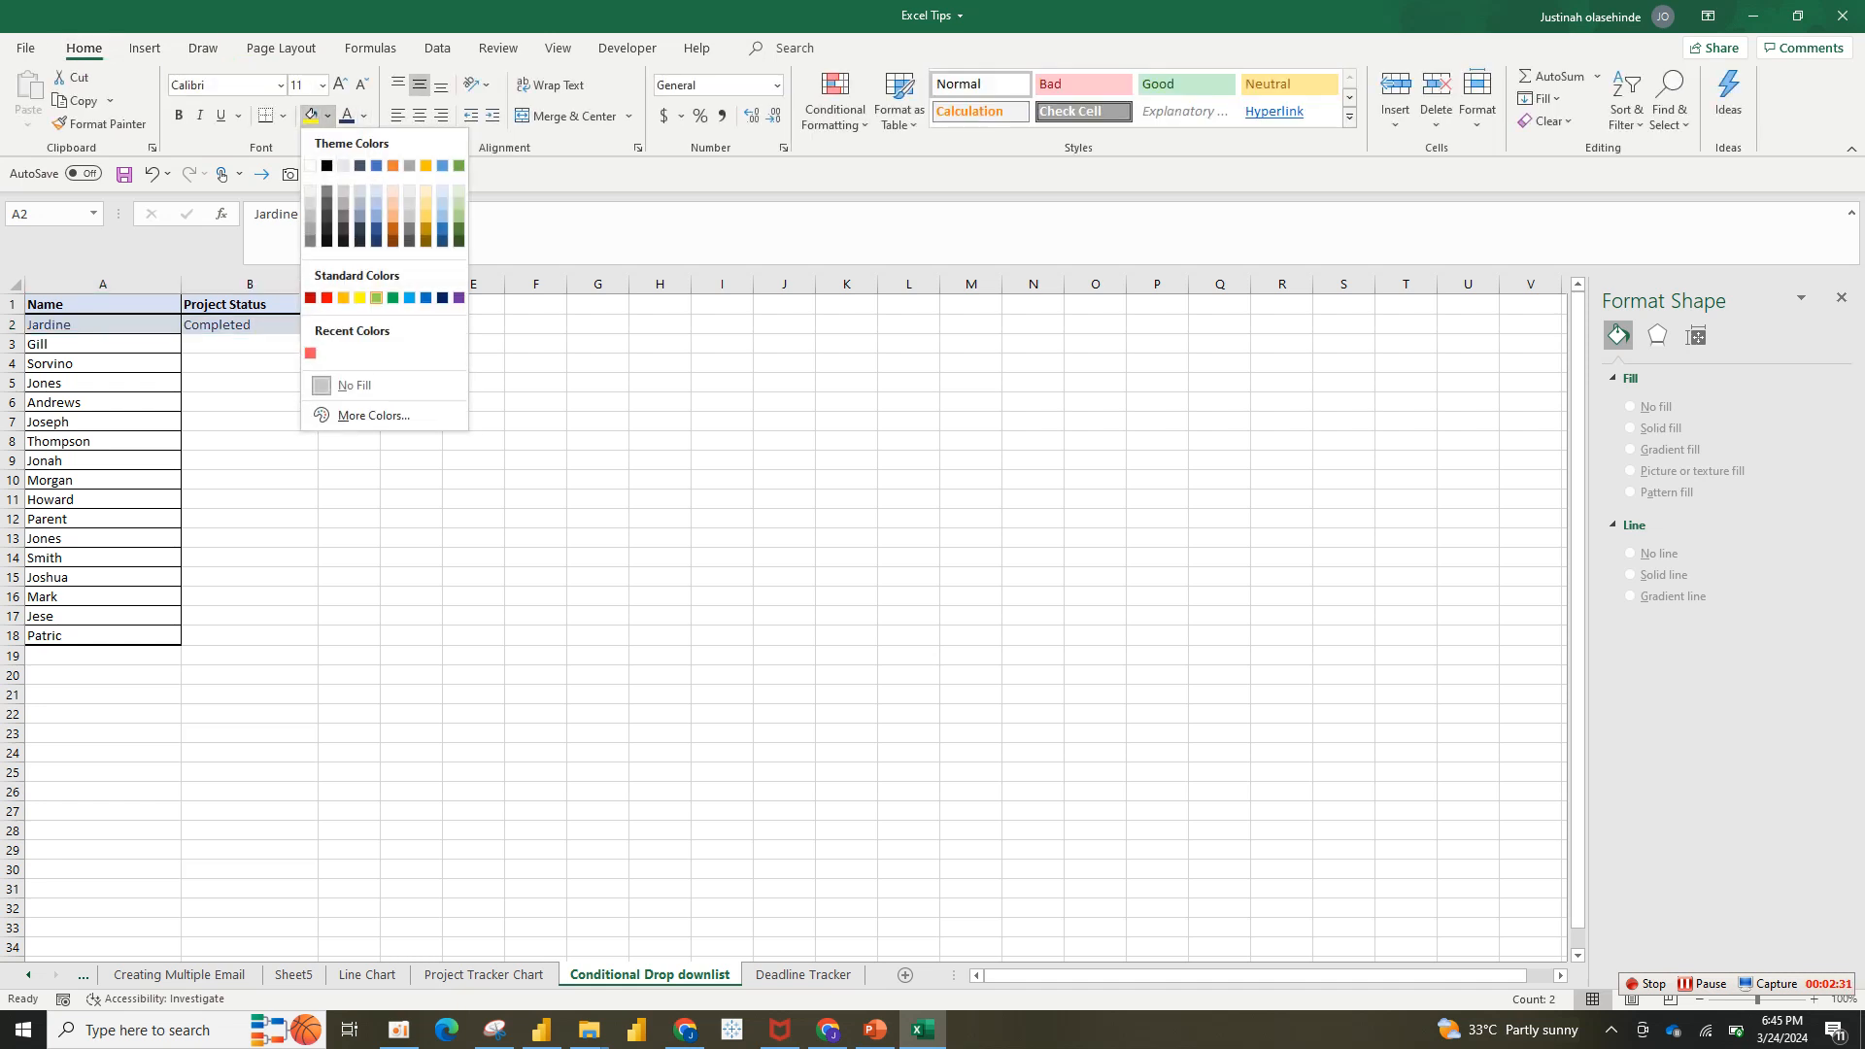
key("Escape")
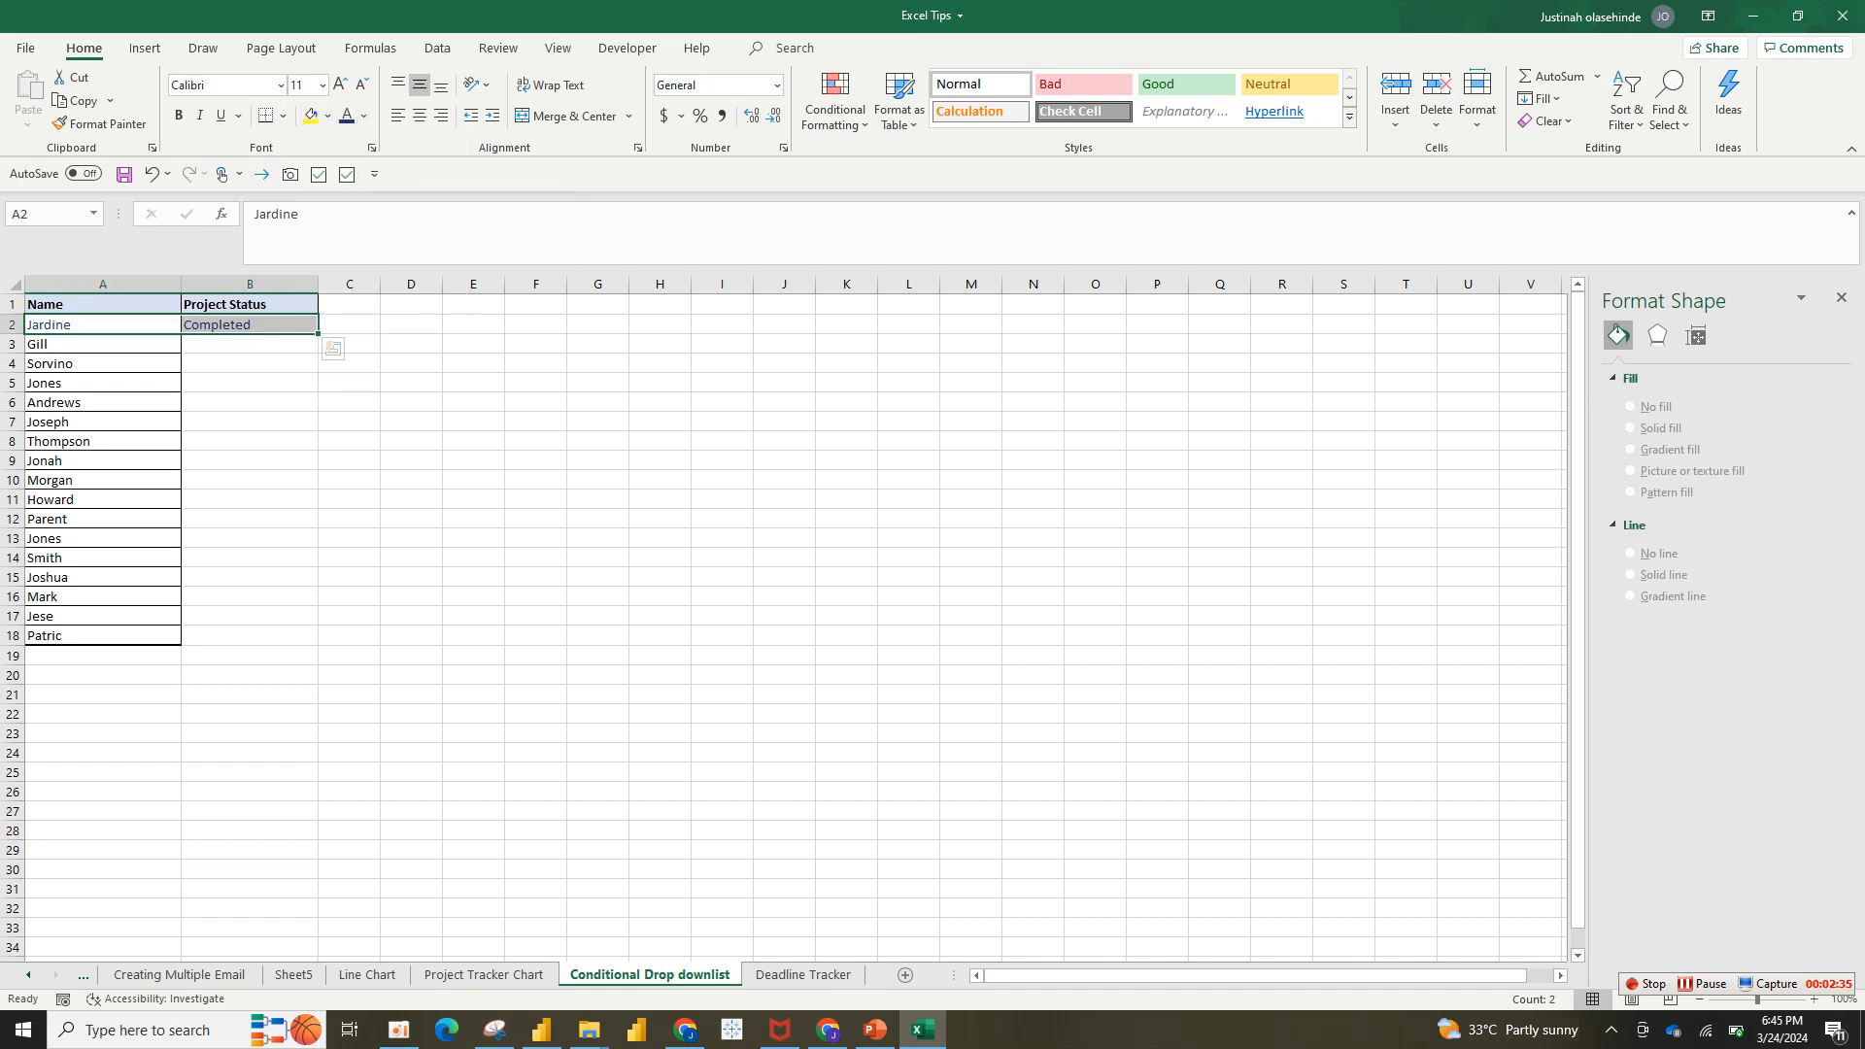
- Undo the status entry in B2
key("ctrl+z")
key("ctrl+z")
left_click(250, 421)
left_click(249, 325)
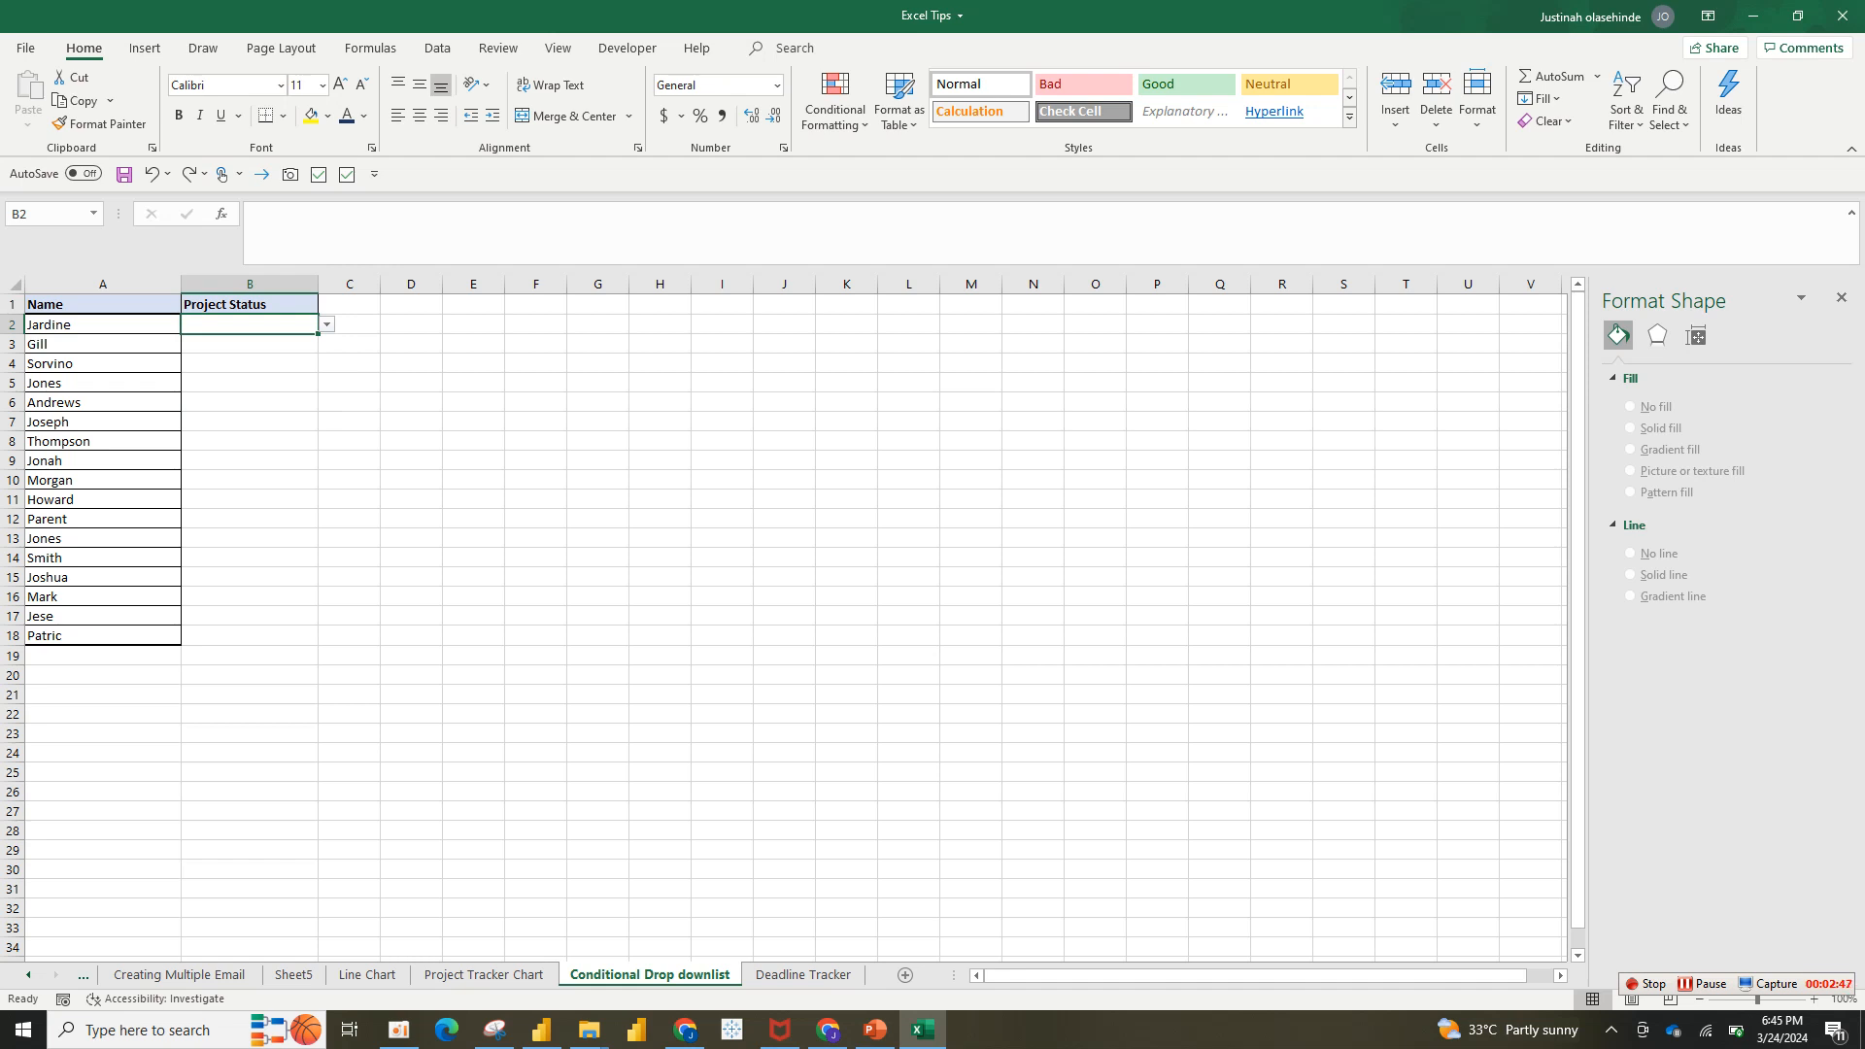
- Create a formula-based conditional formatting rule for A2:B18 with the formula =$b2="Completed"
left_click_drag(102, 324, 249, 636)
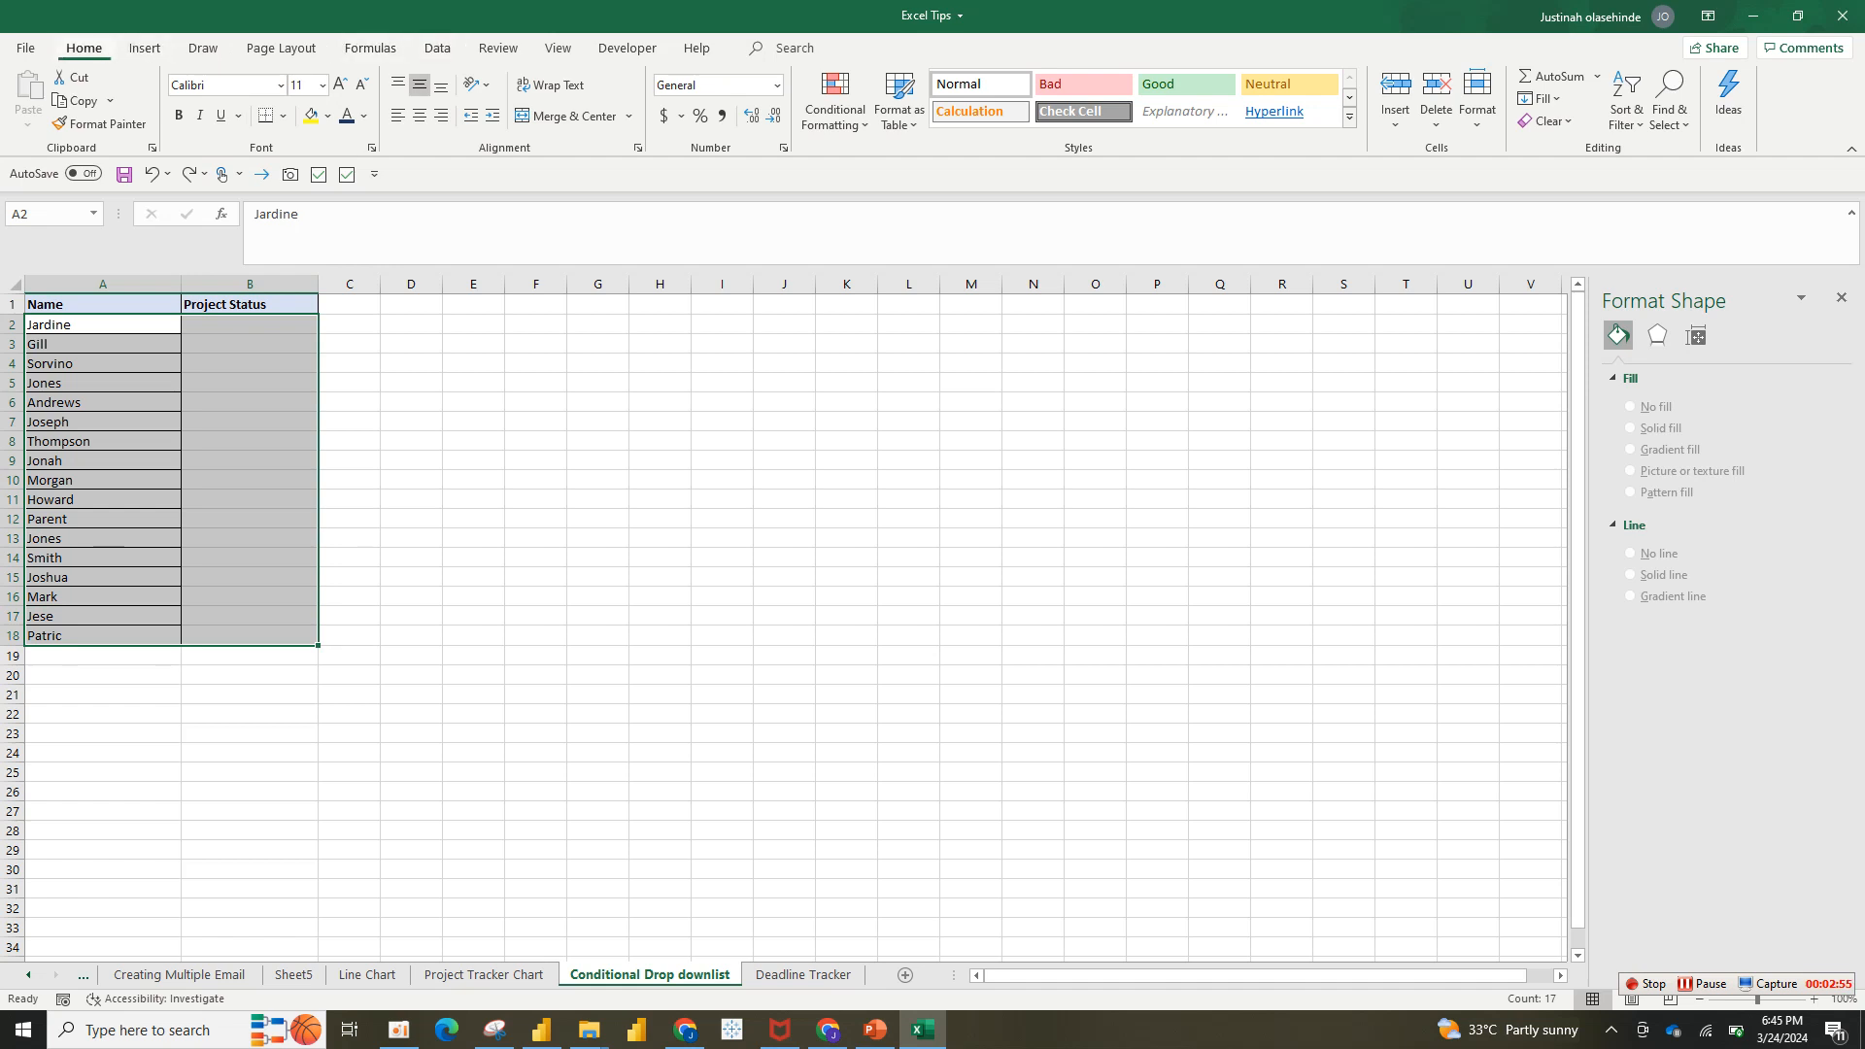
left_click(834, 102)
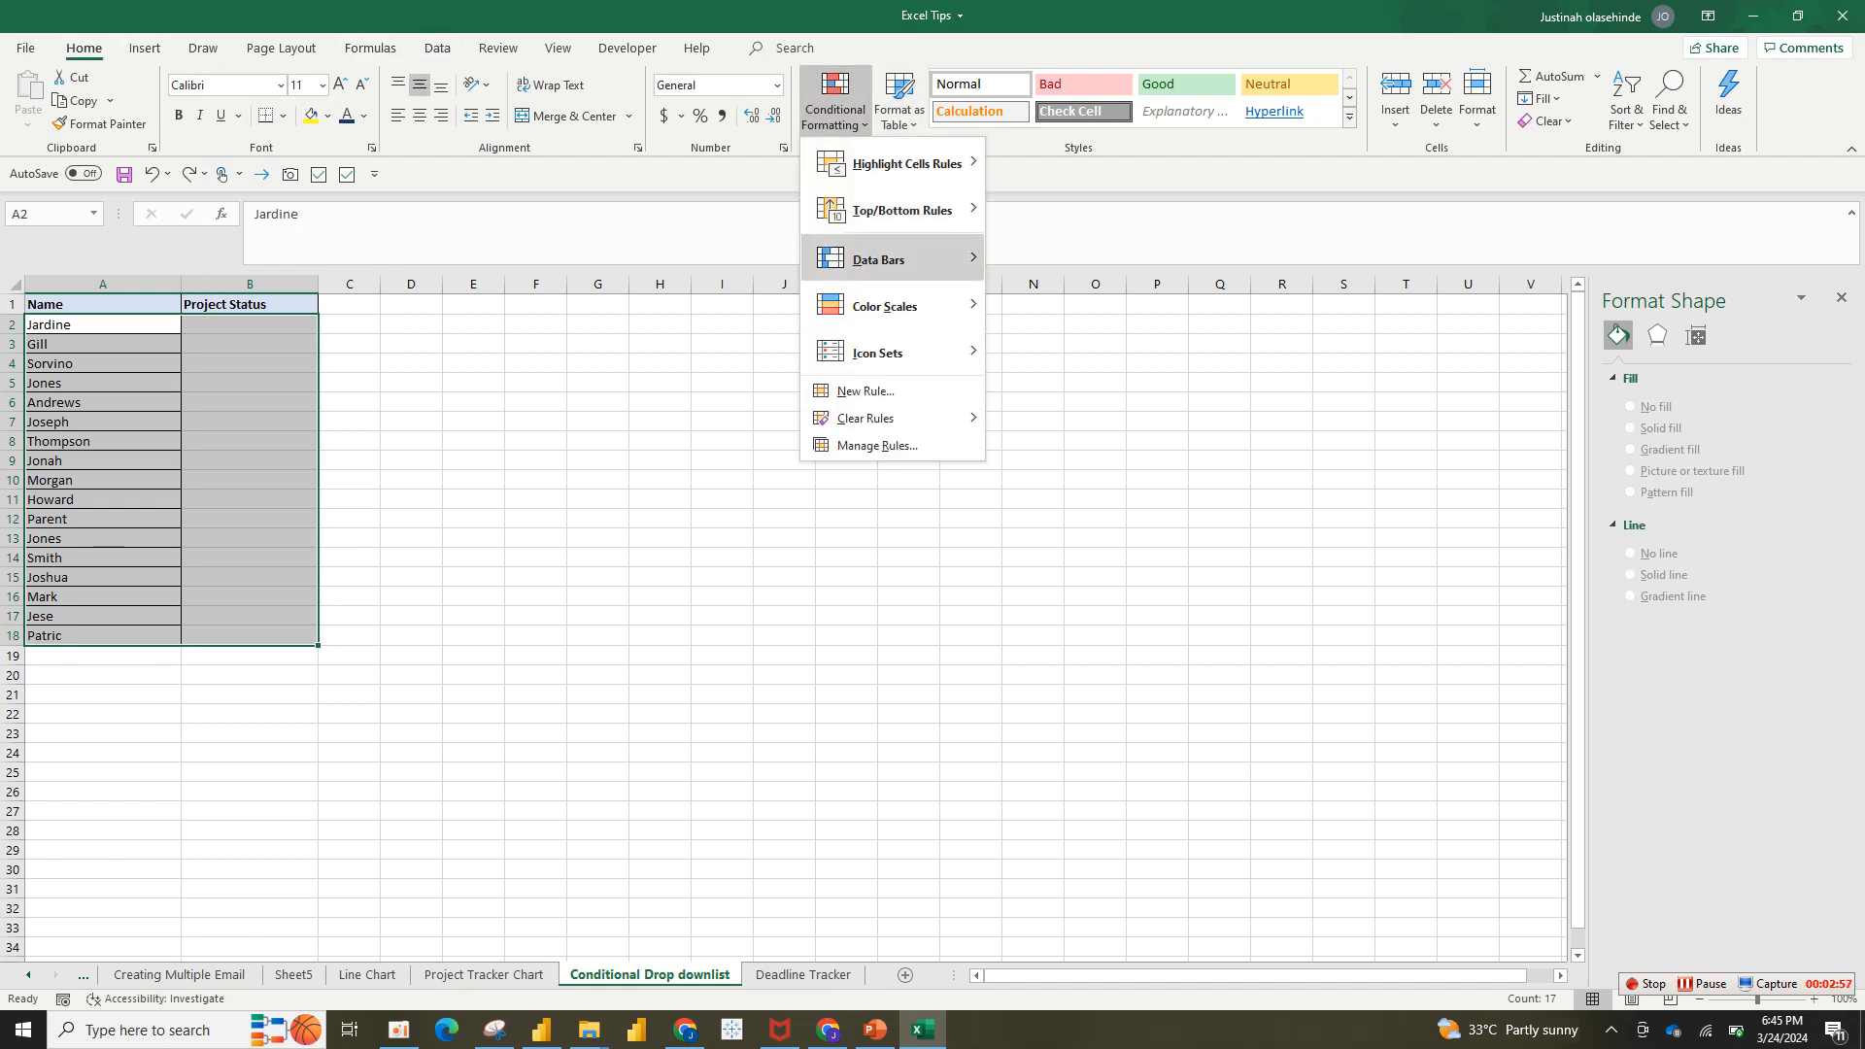
left_click(865, 390)
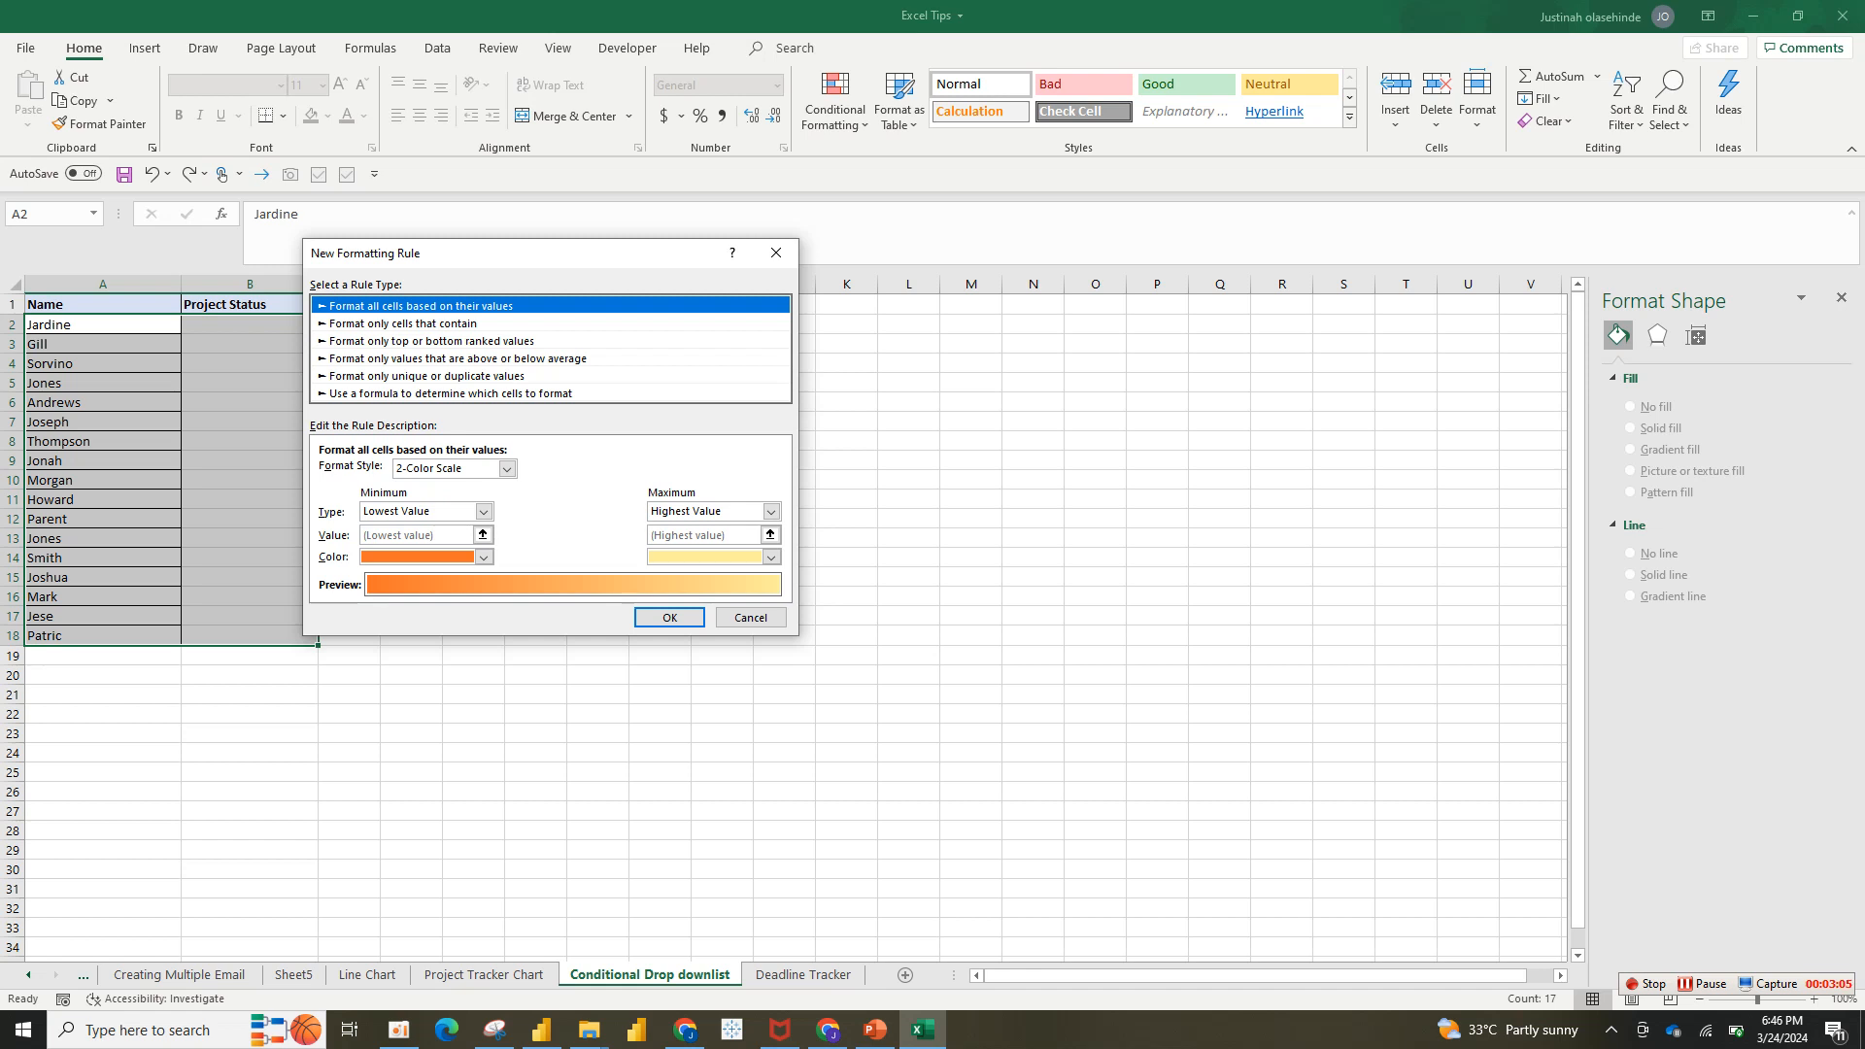
left_click(451, 393)
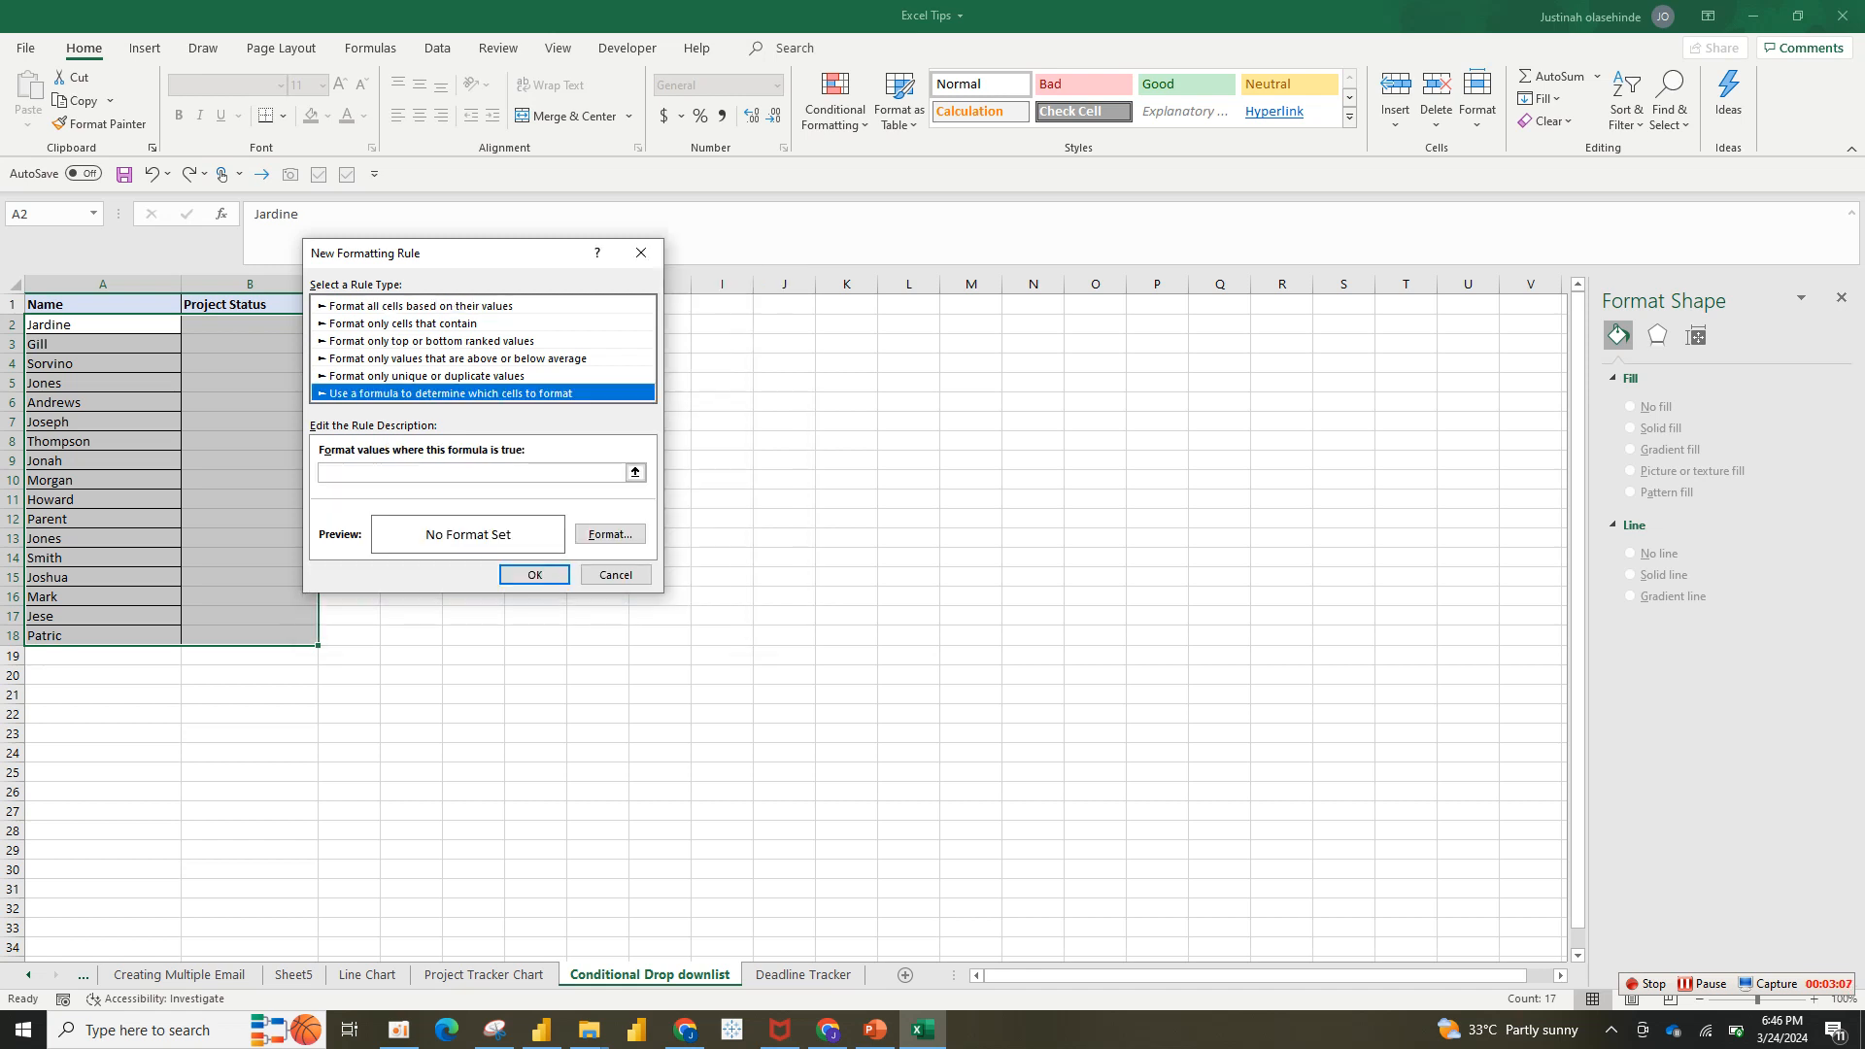
left_click(471, 473)
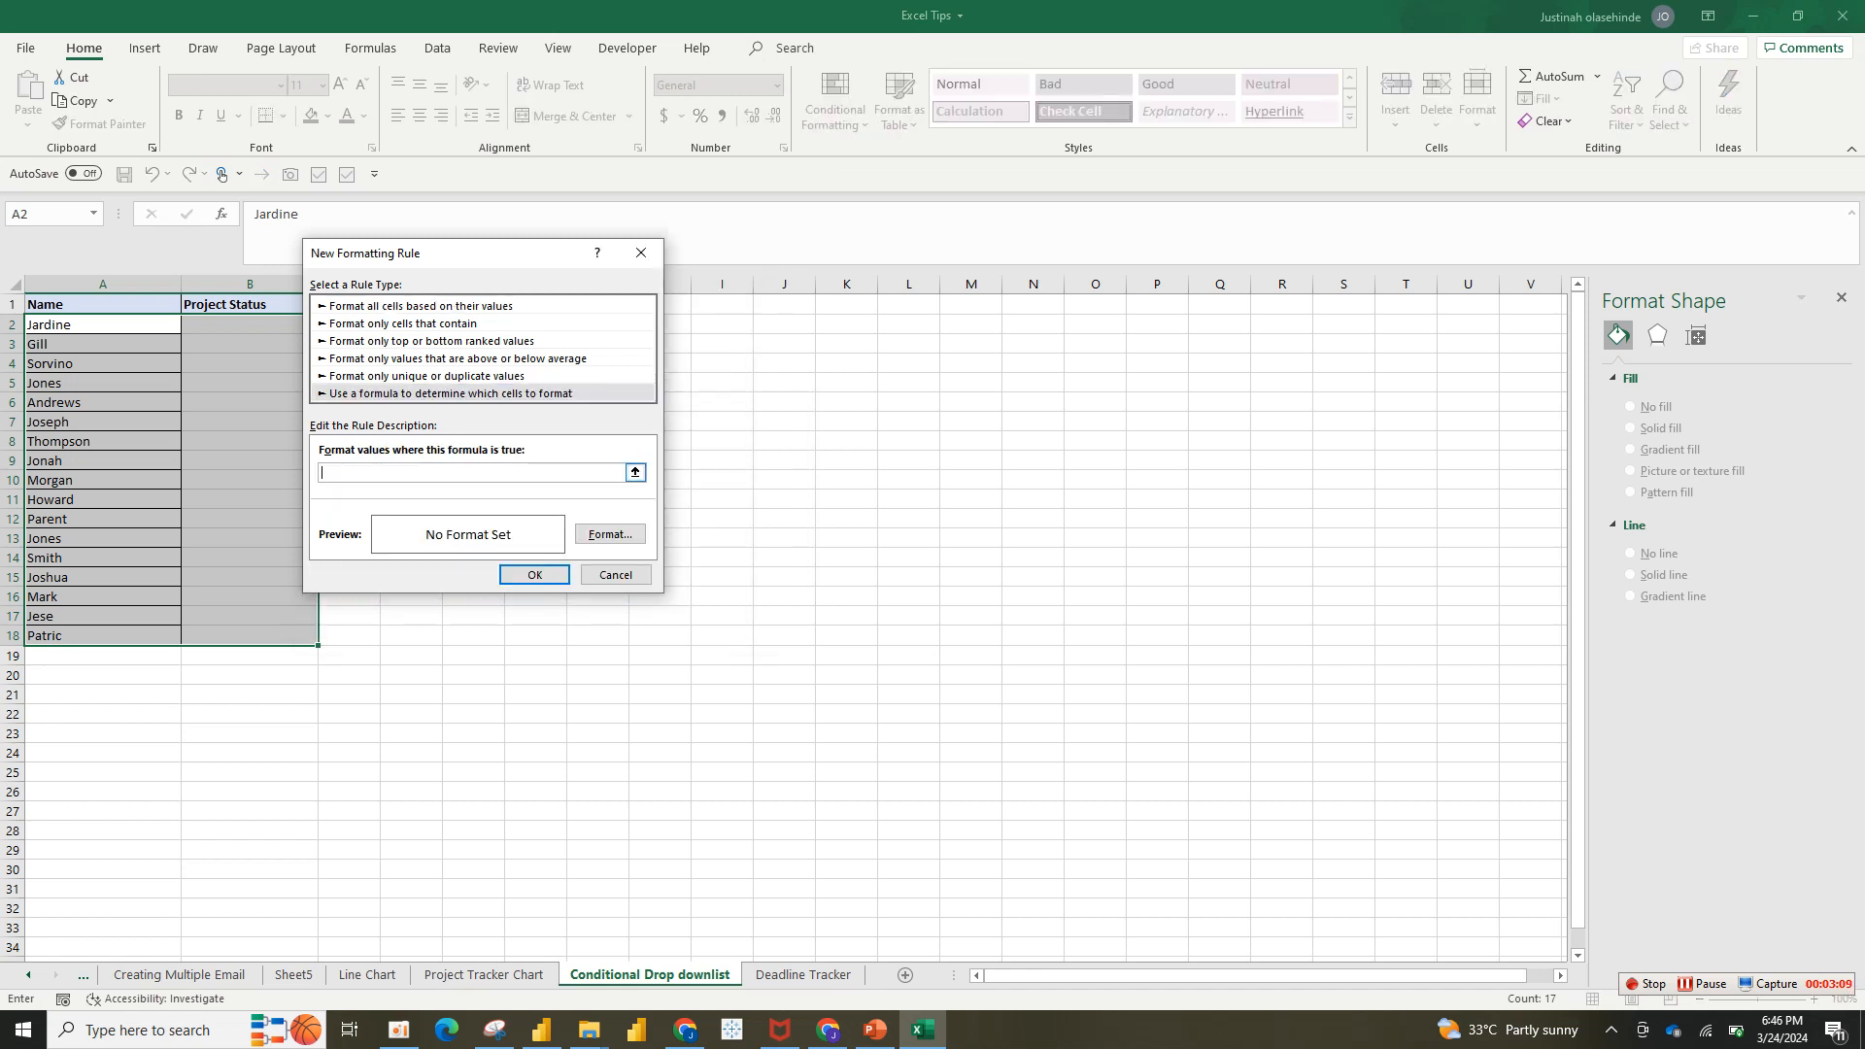
left_click_drag(476, 254, 662, 258)
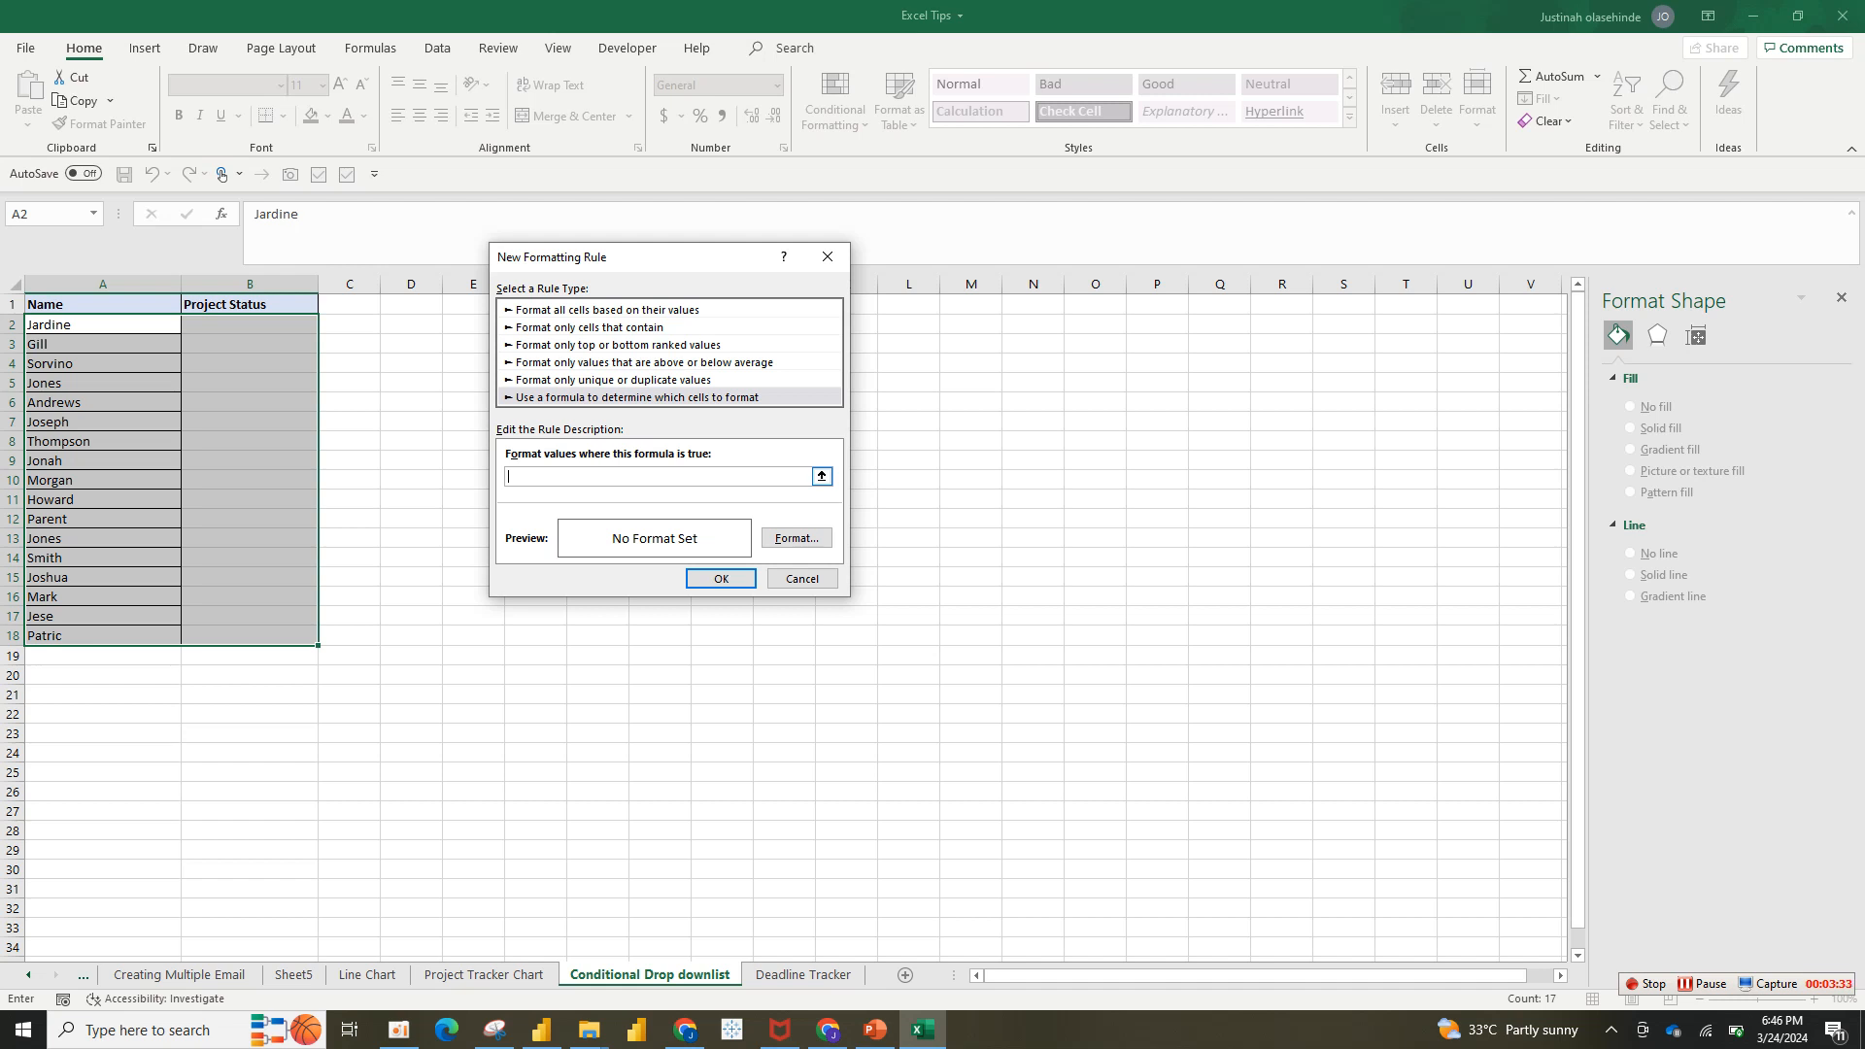
type("$")
key("BackSpace")
type("=")
type("$b2")
type("=")
type("\"Completed")
- Give the "Completed" rule a light green fill and apply it to the selected names and statuses
left_click(796, 538)
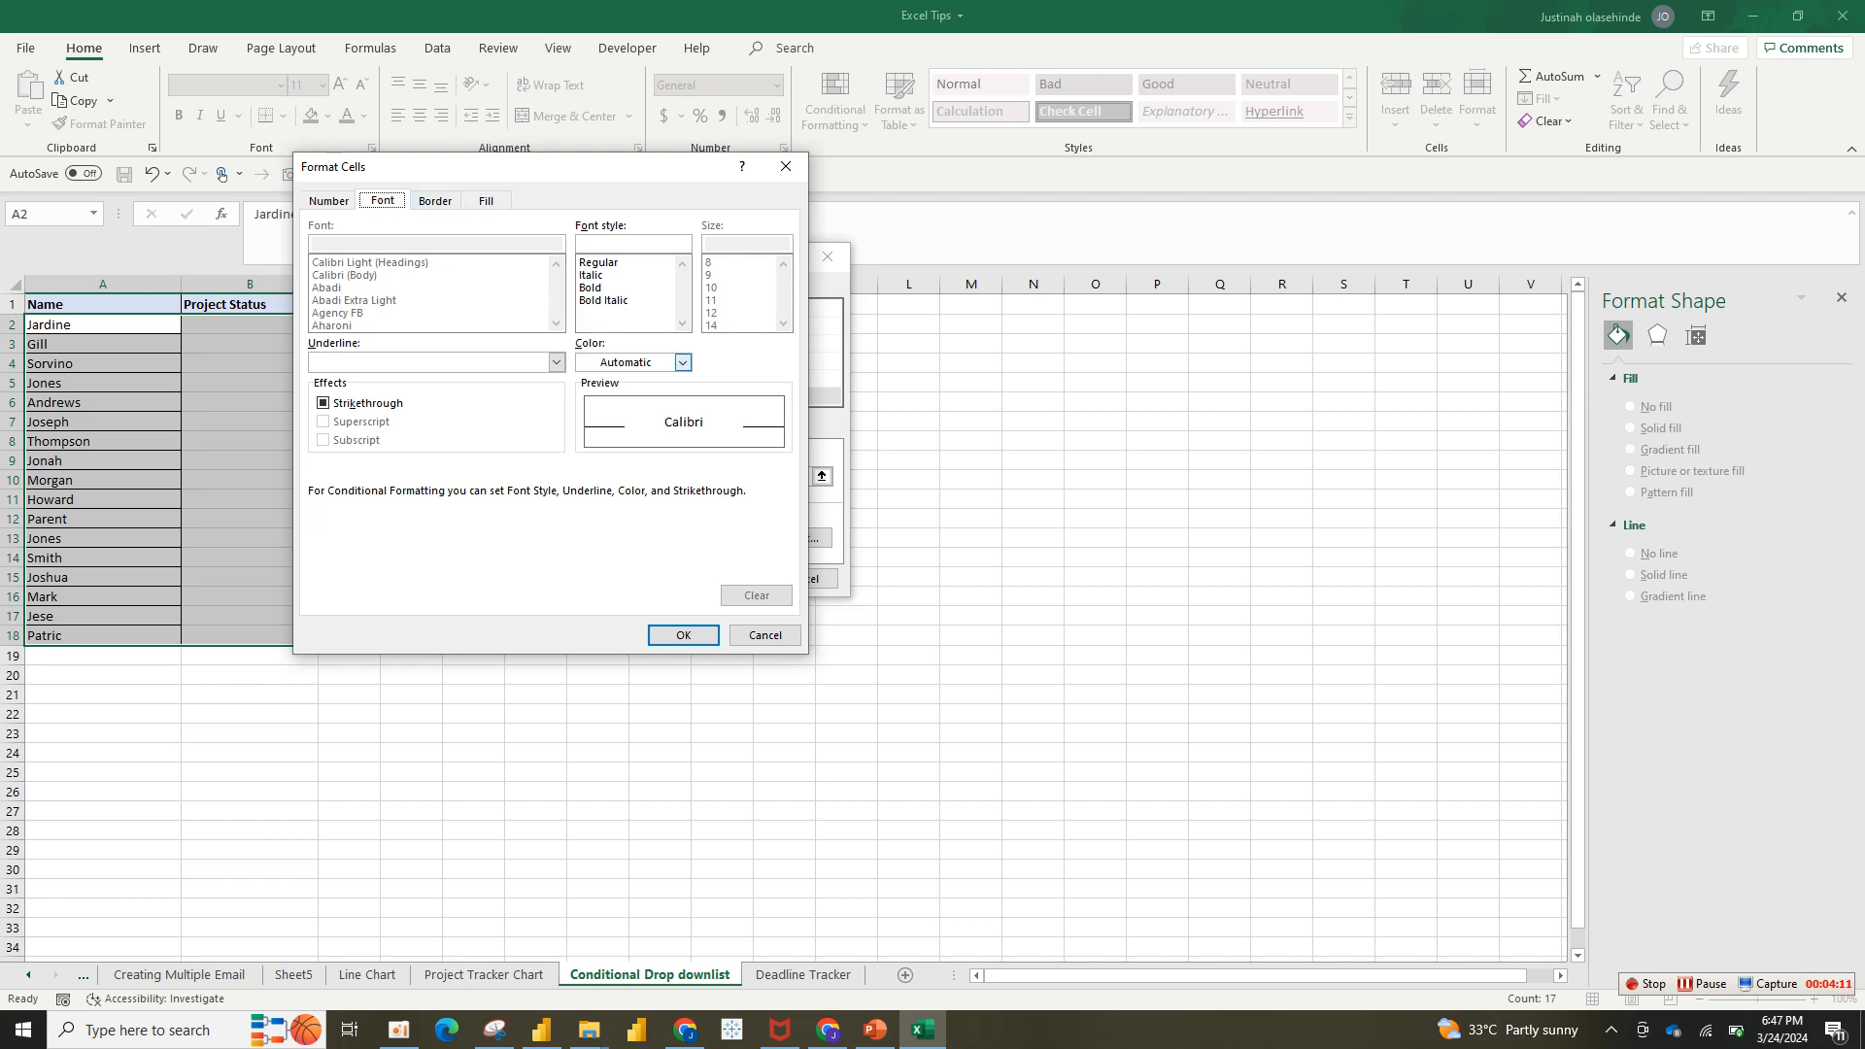
left_click(485, 201)
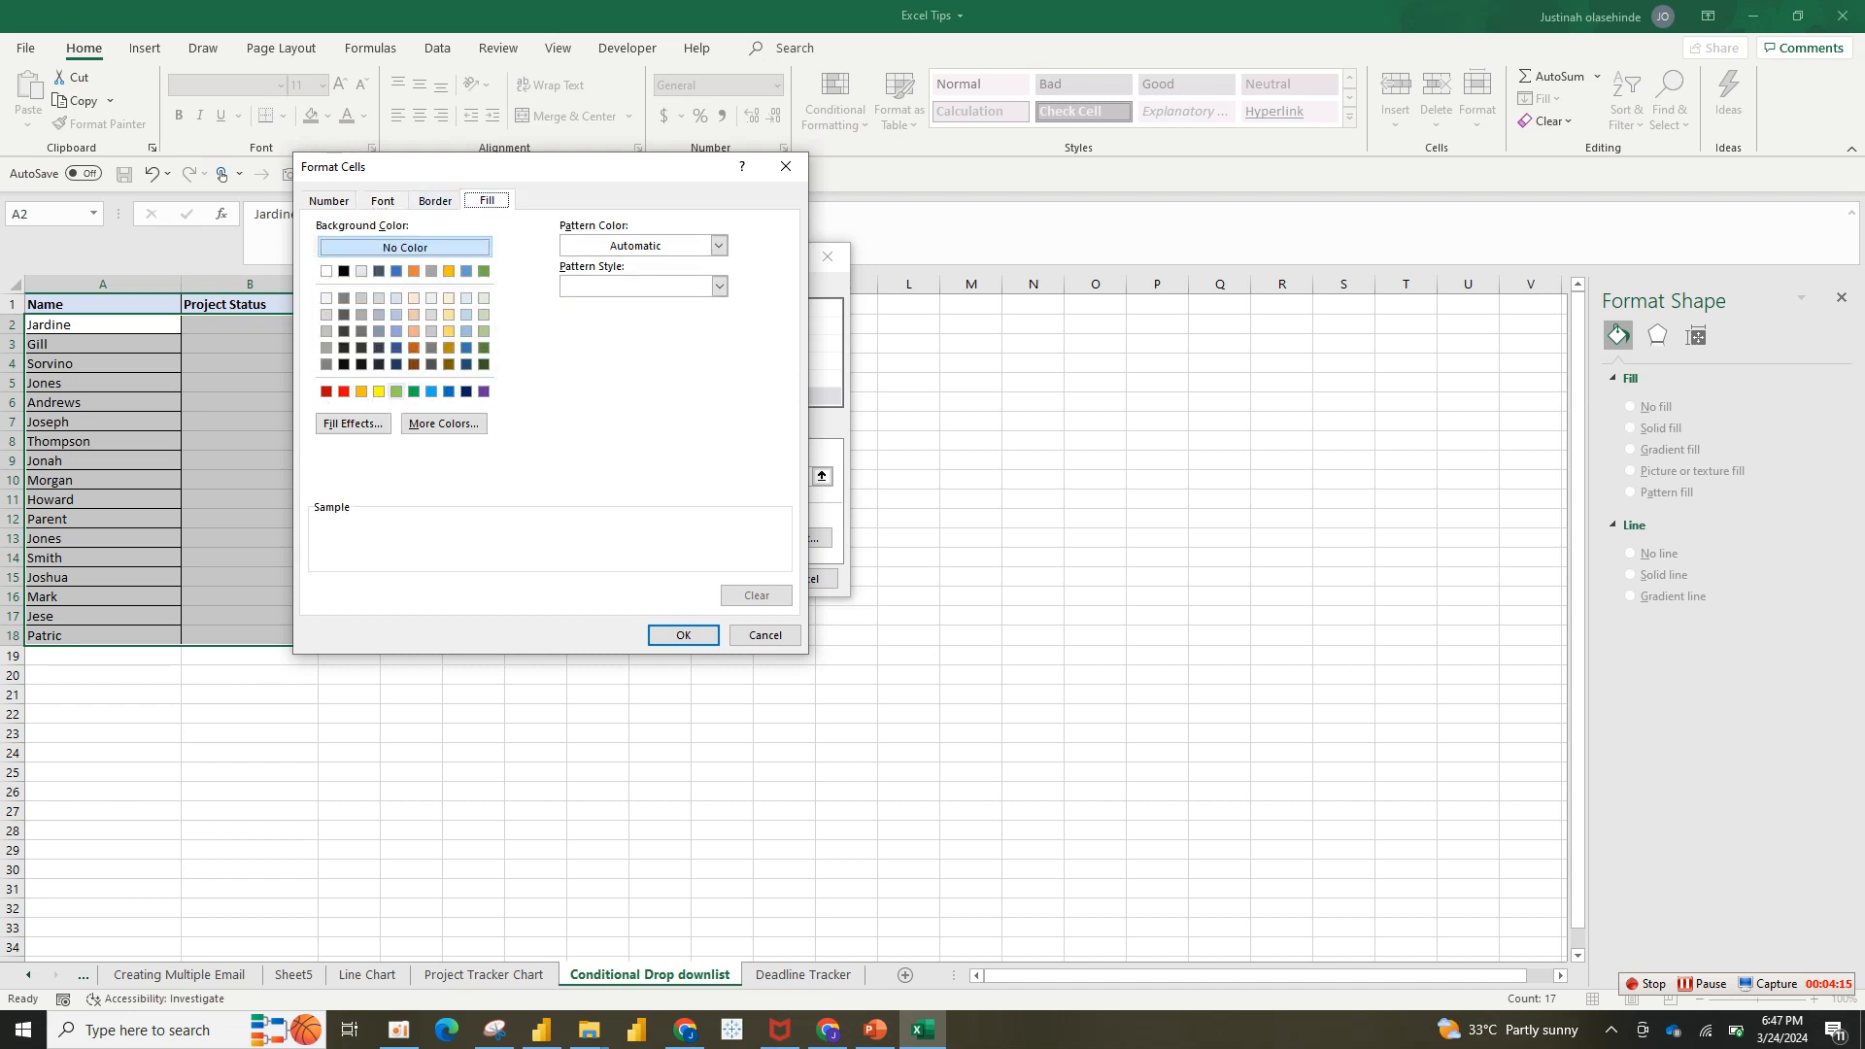
left_click(397, 392)
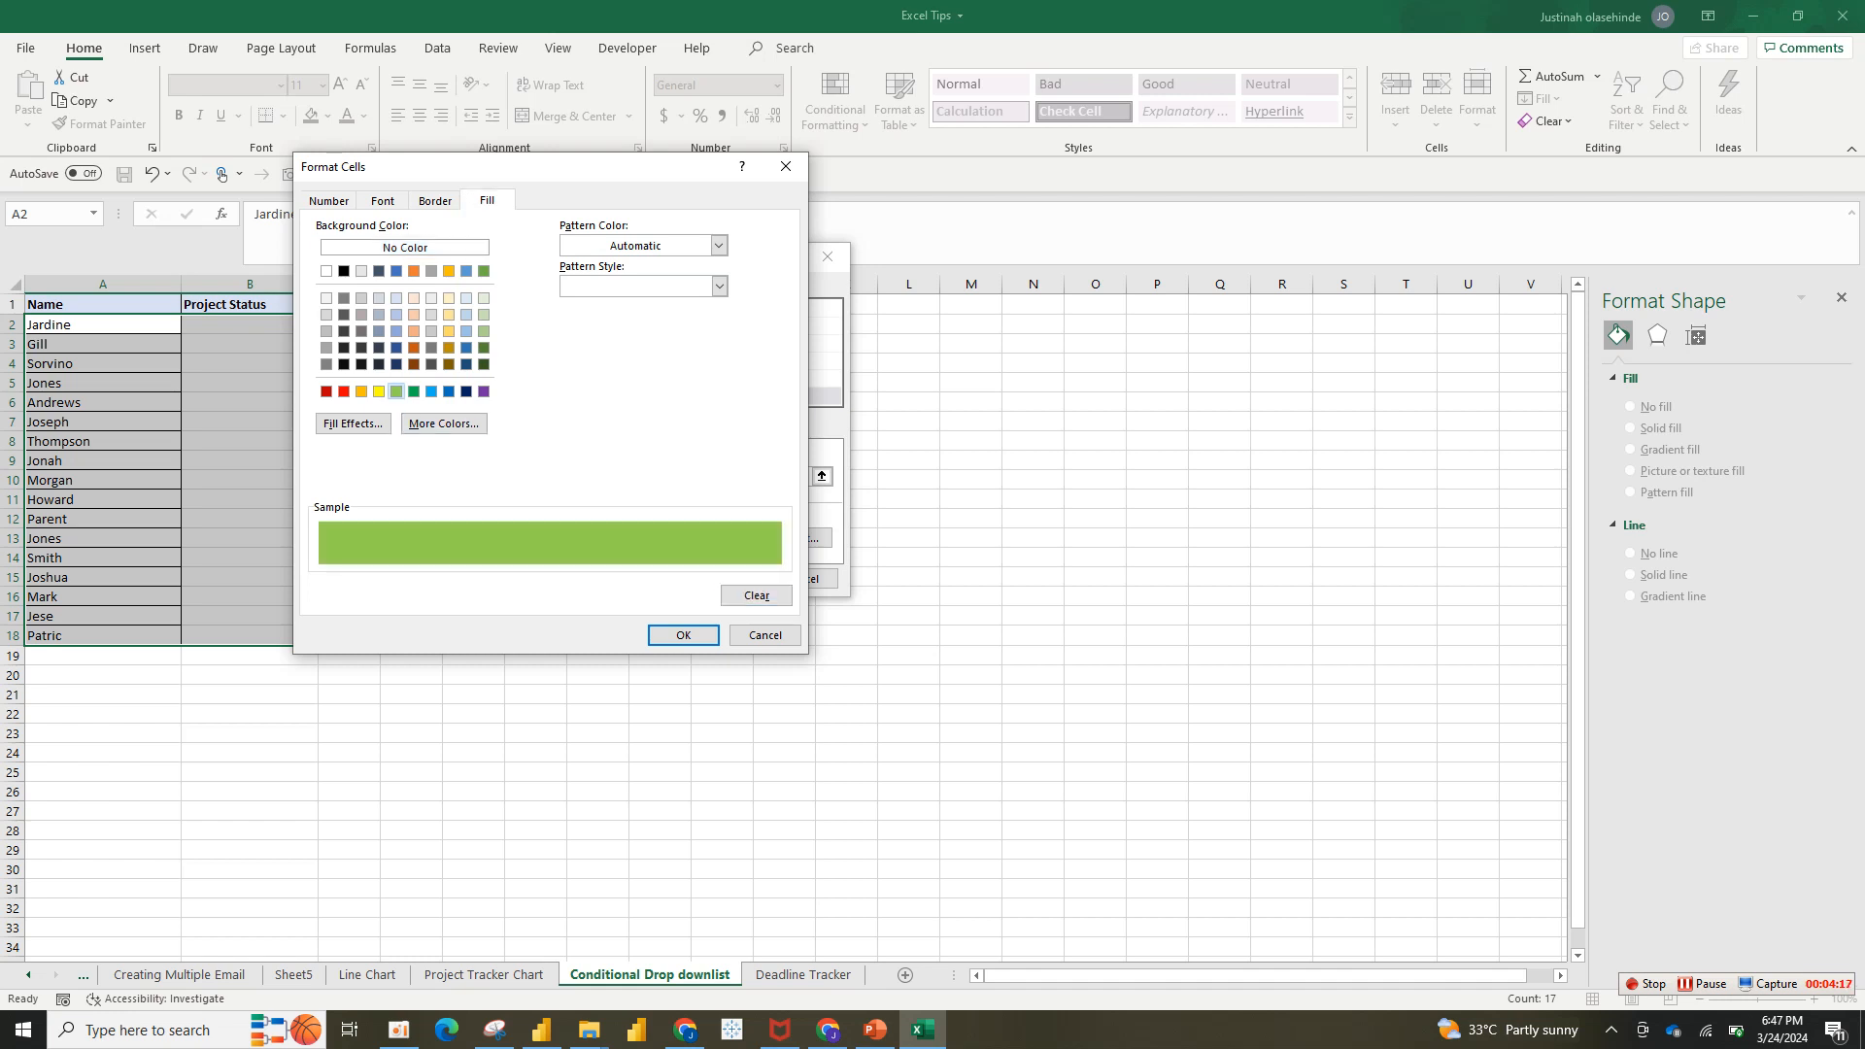
left_click(683, 635)
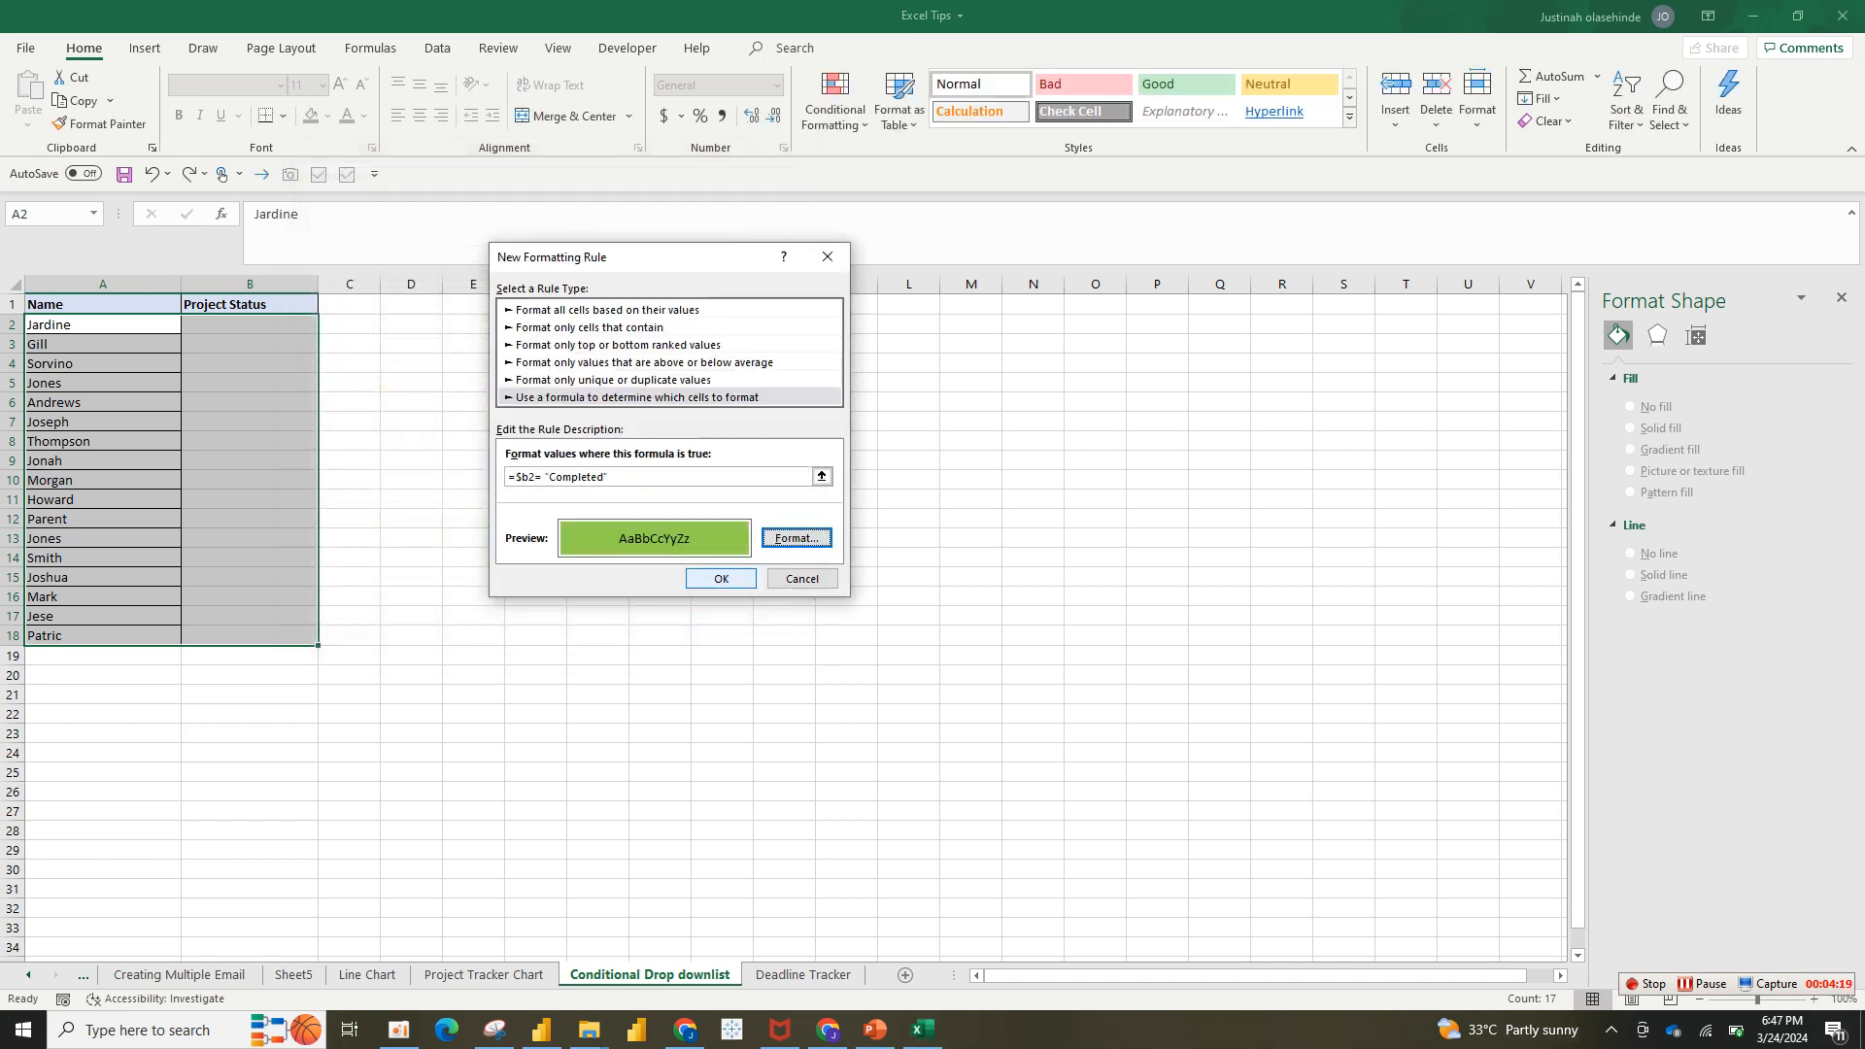
left_click(721, 578)
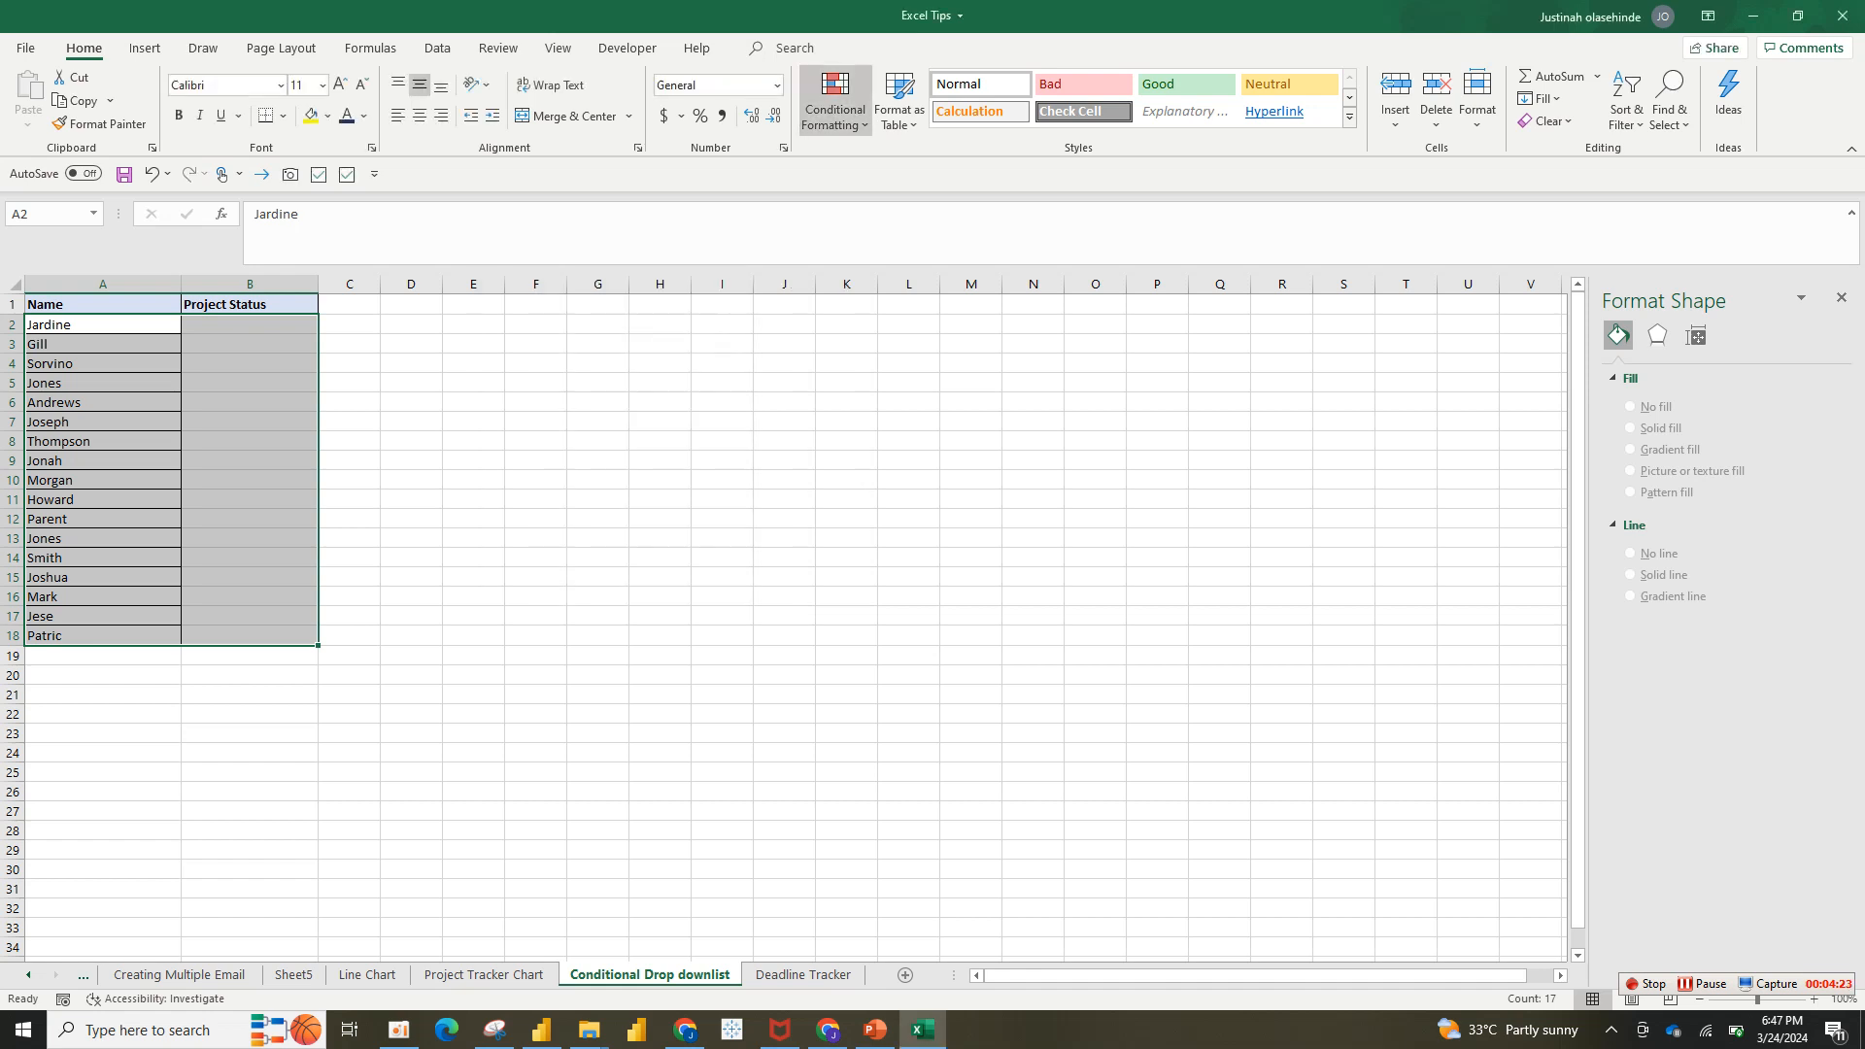
- Review the conditional formatting rules that apply to A2:B18
left_click(835, 102)
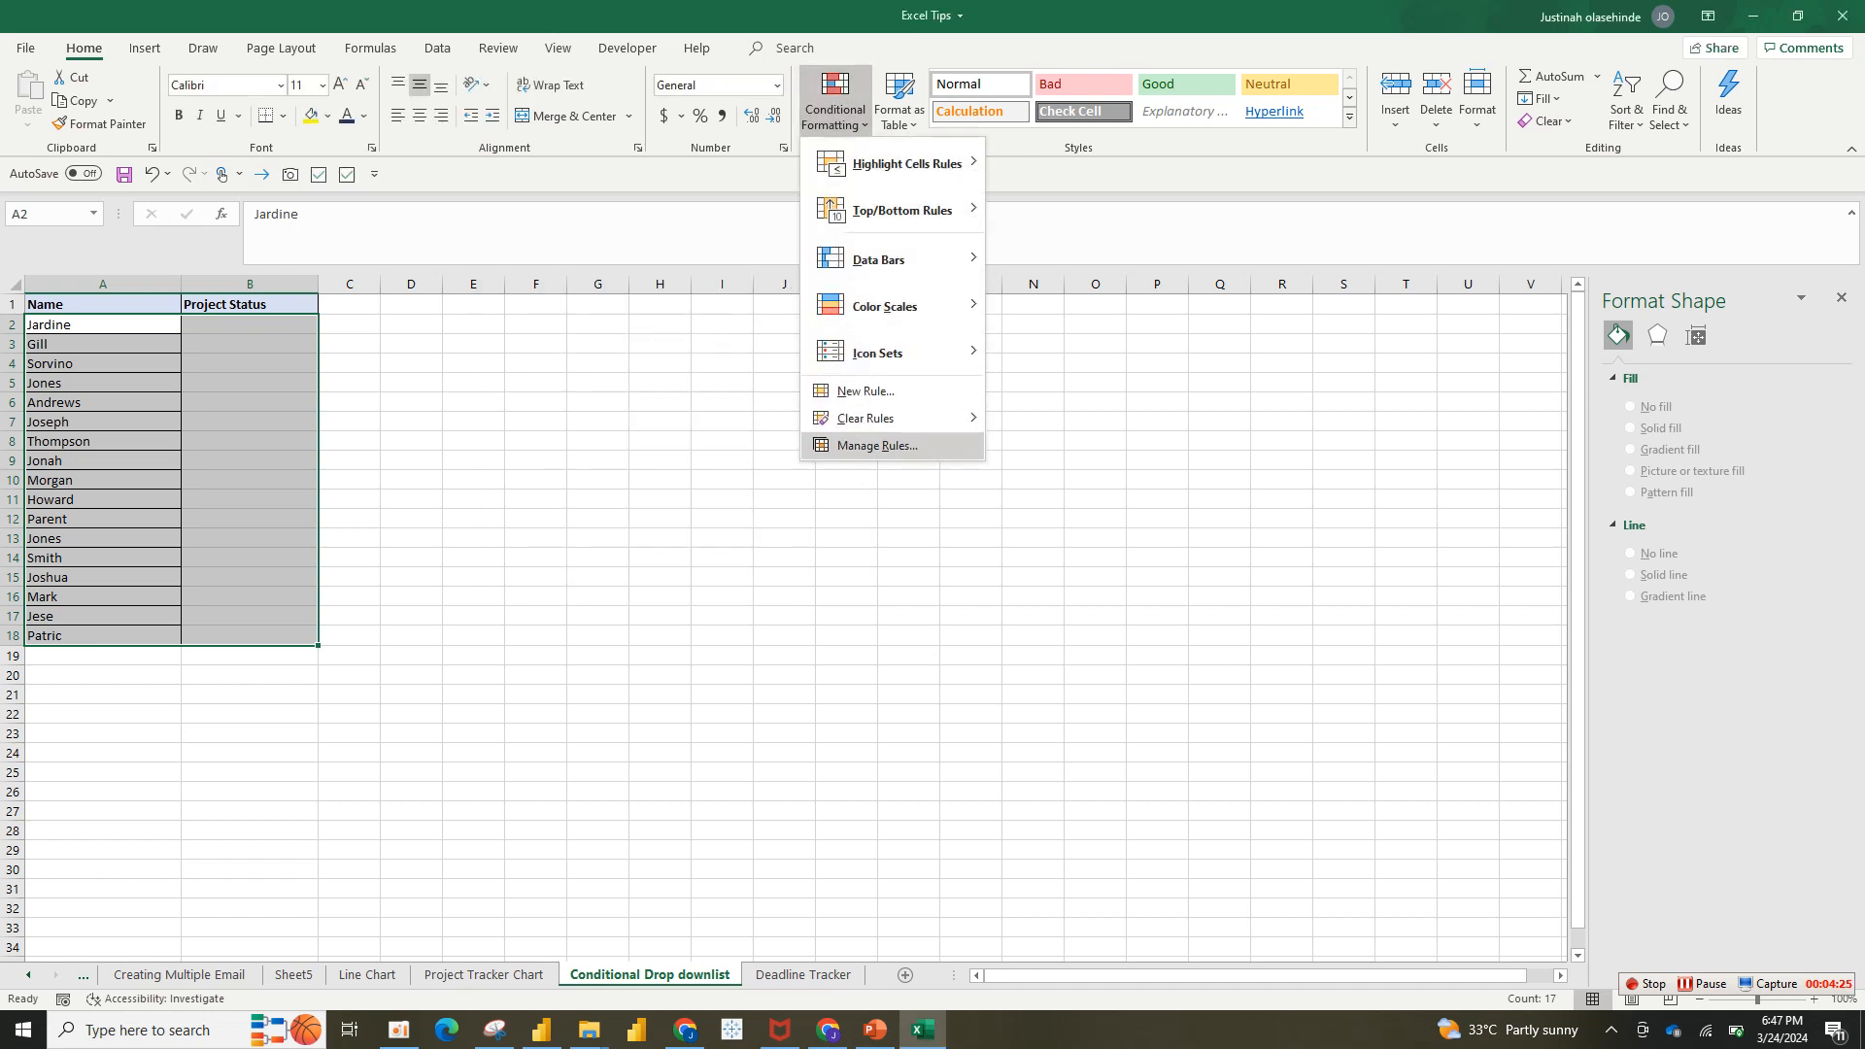
left_click(877, 444)
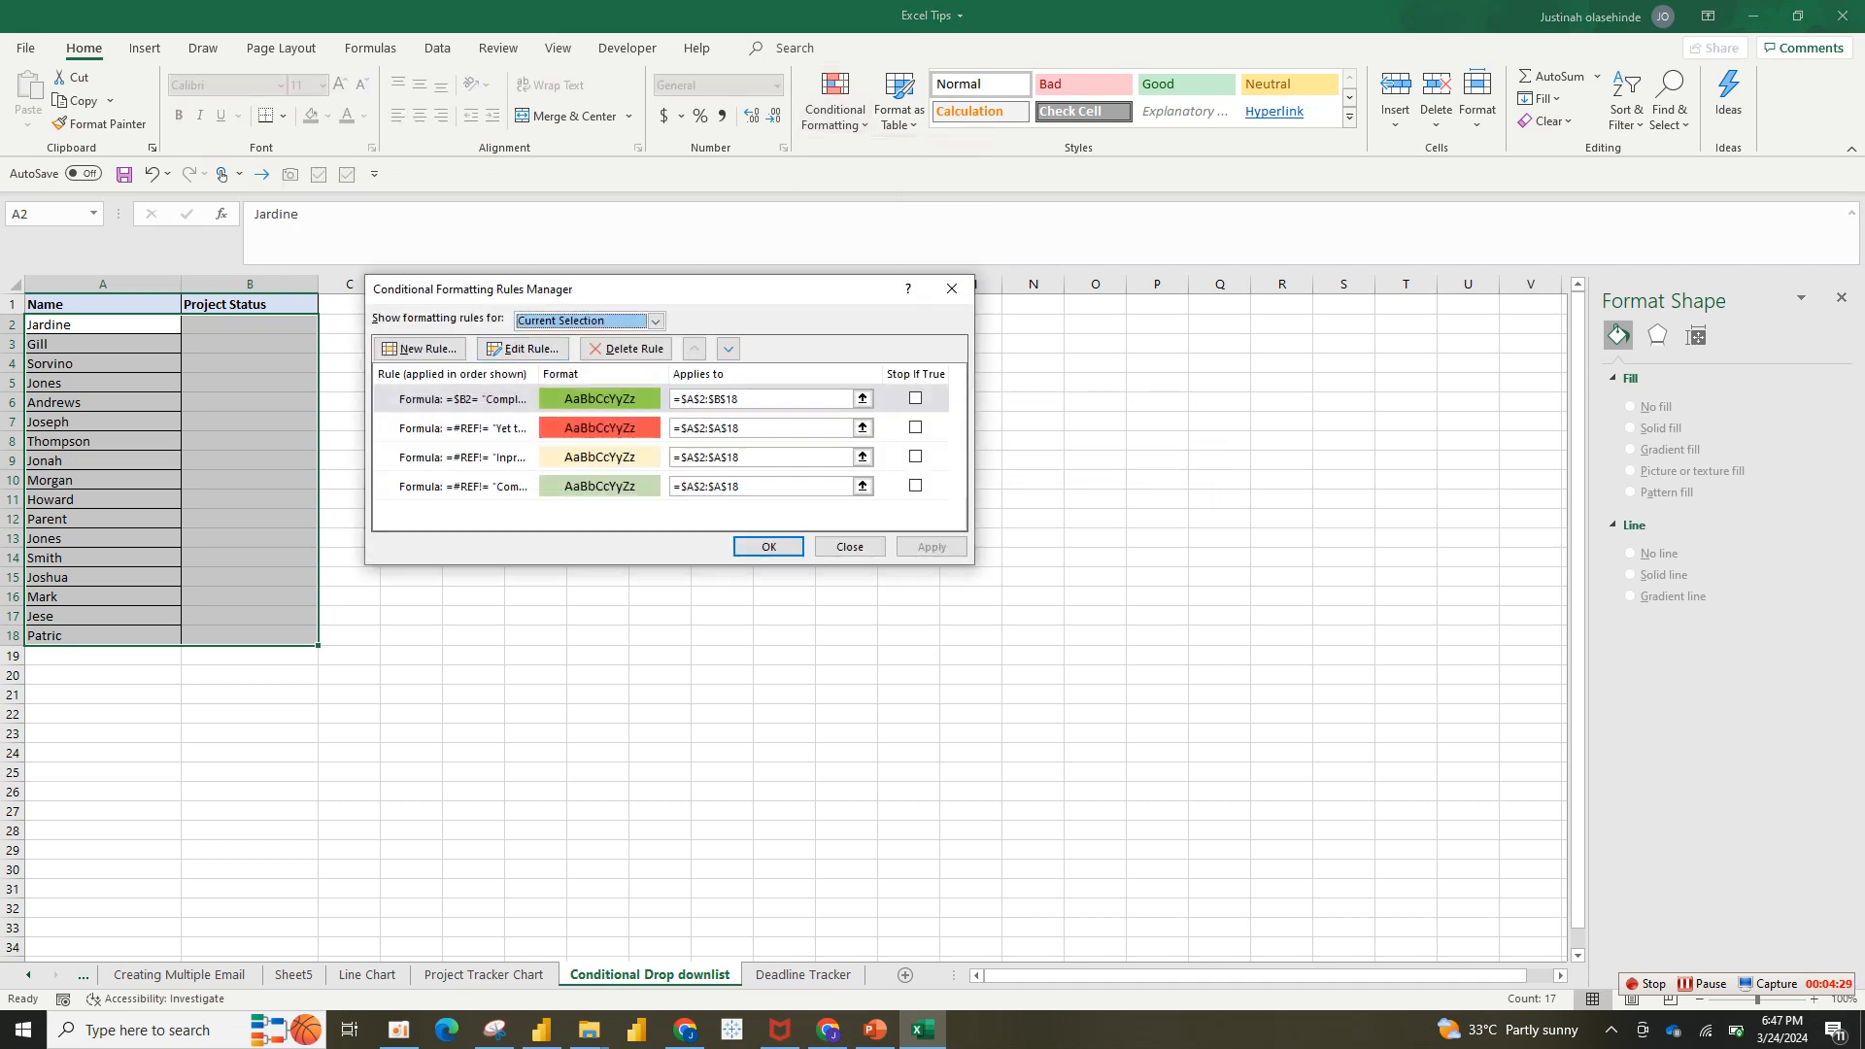
left_click(951, 289)
left_click(835, 102)
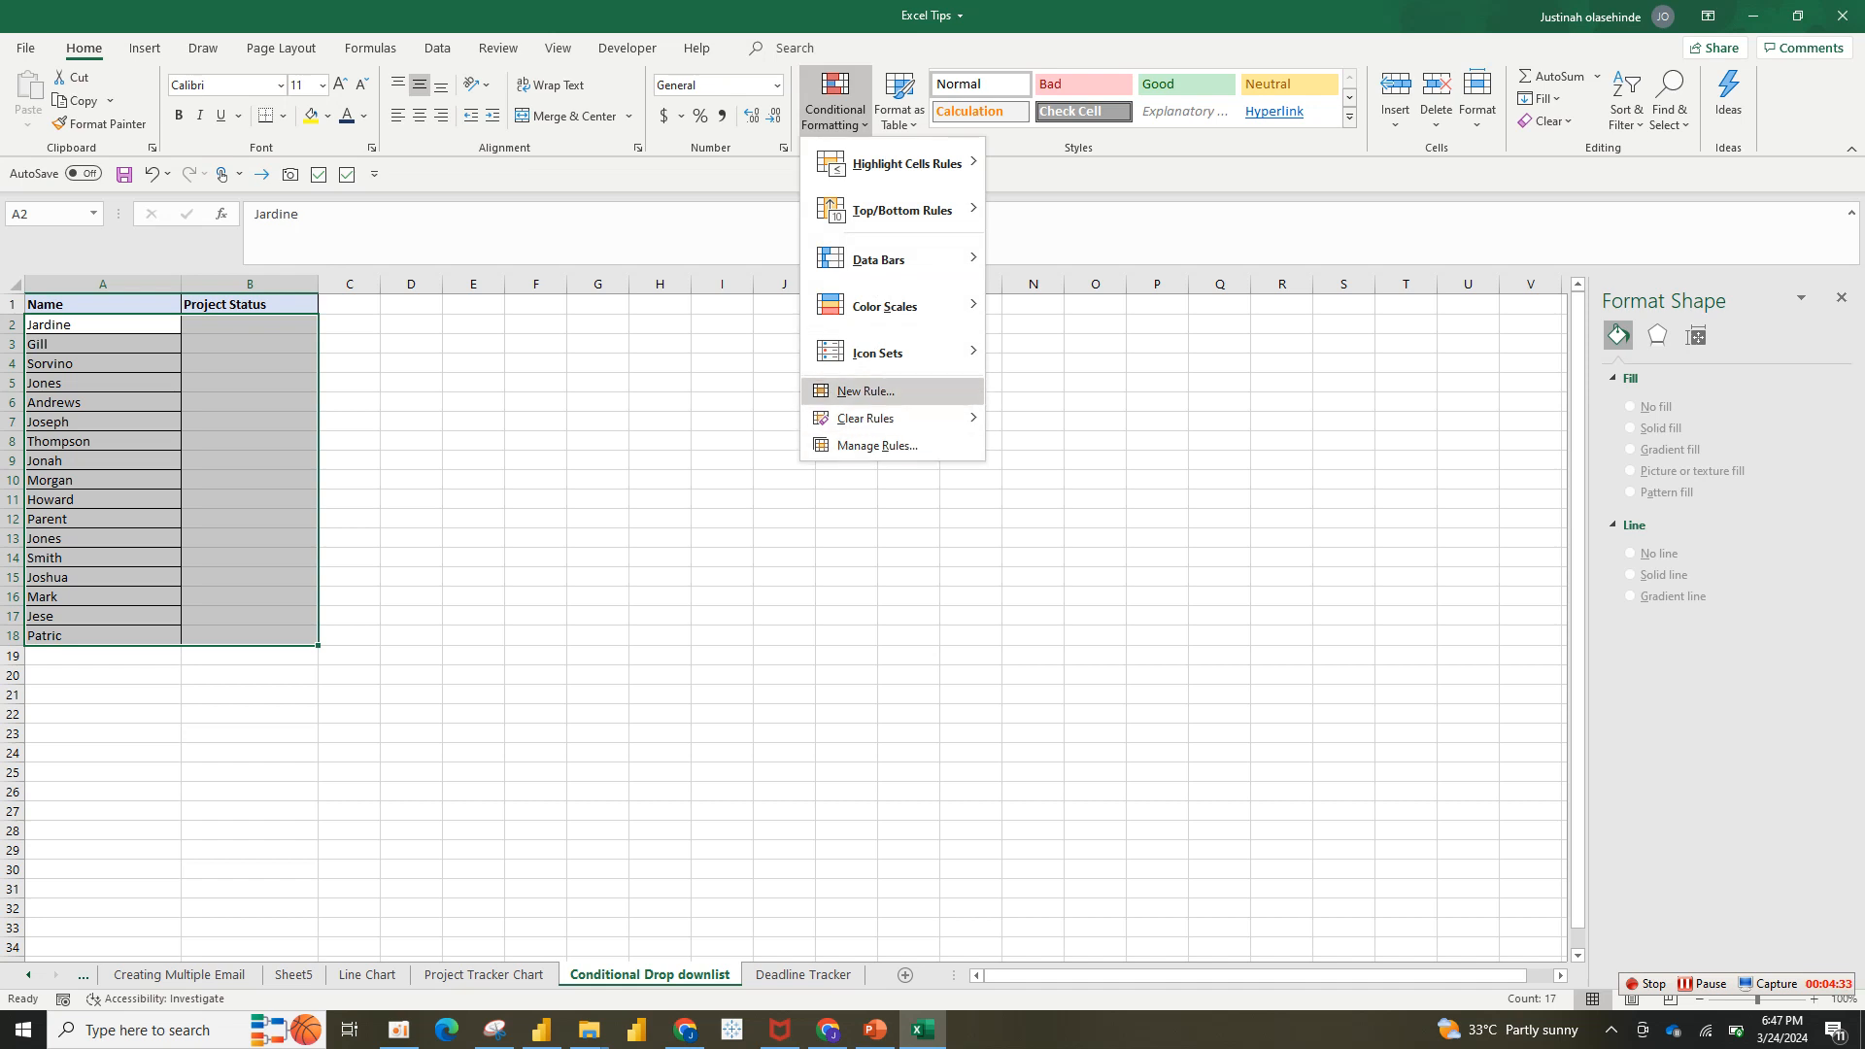
left_click(865, 390)
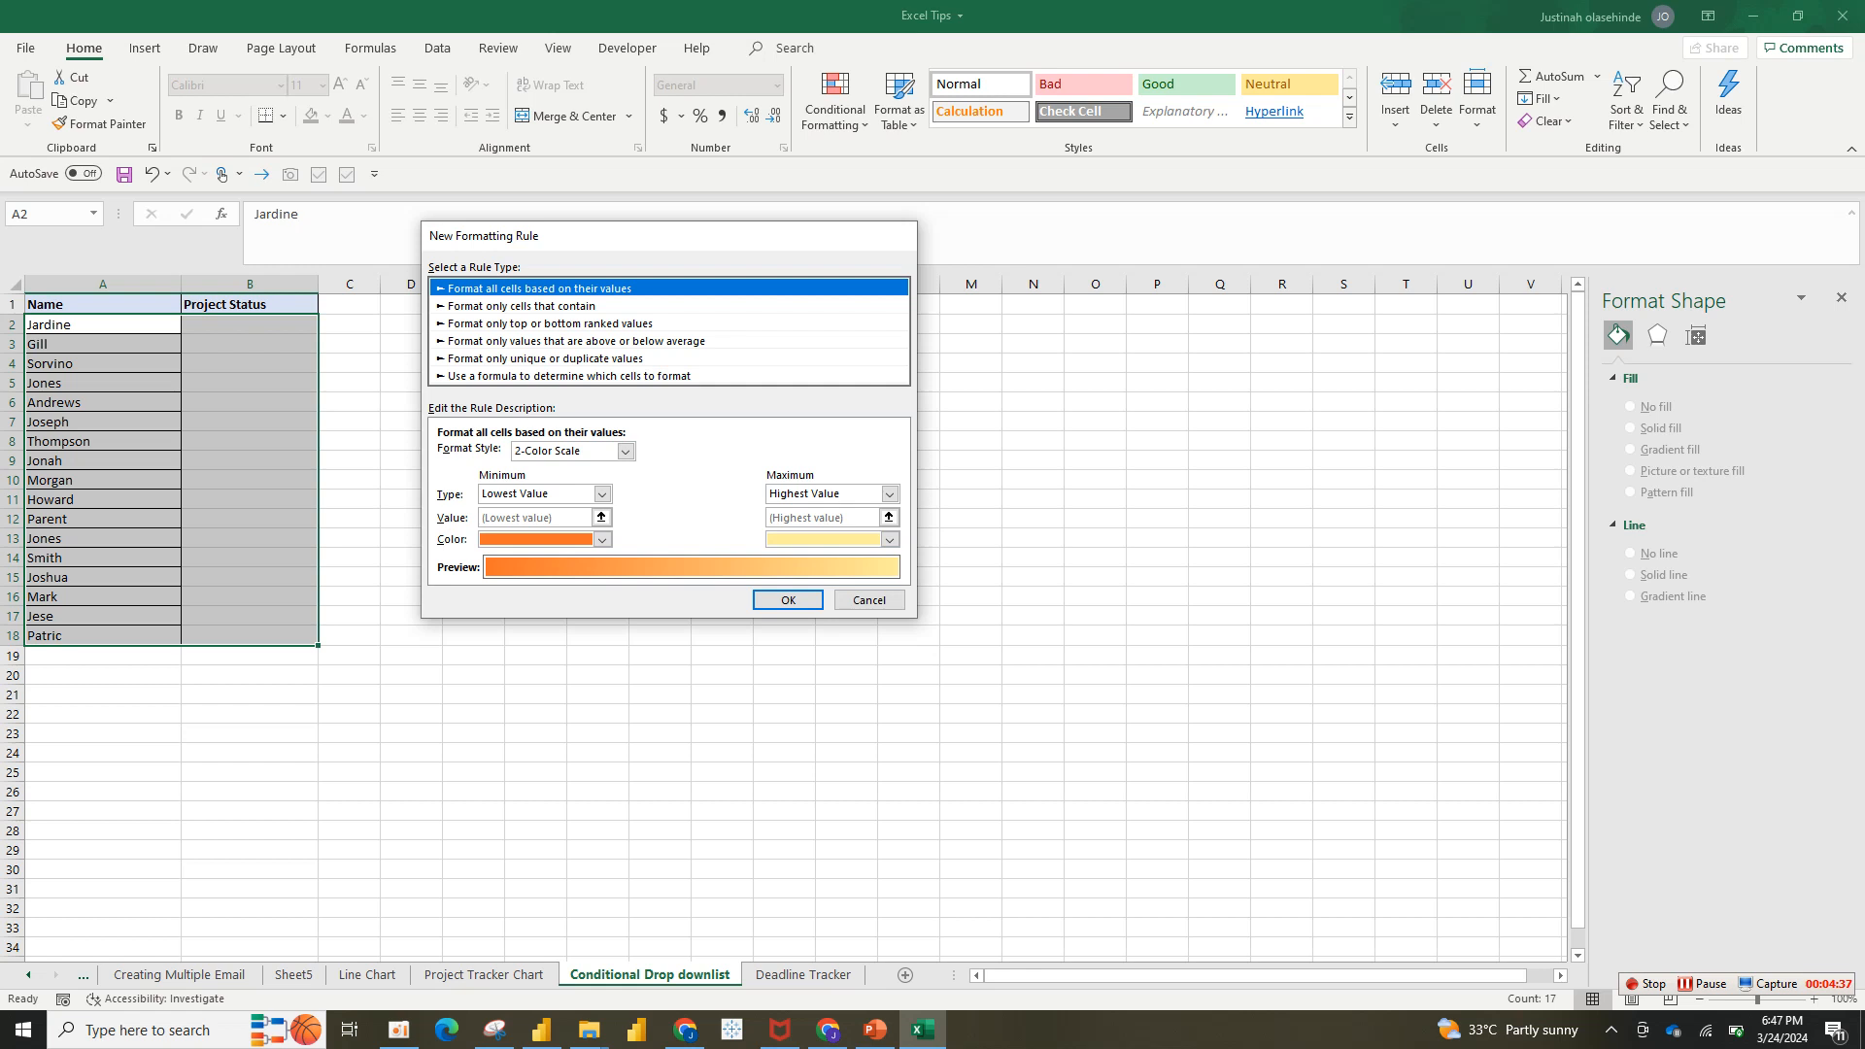
left_click(893, 235)
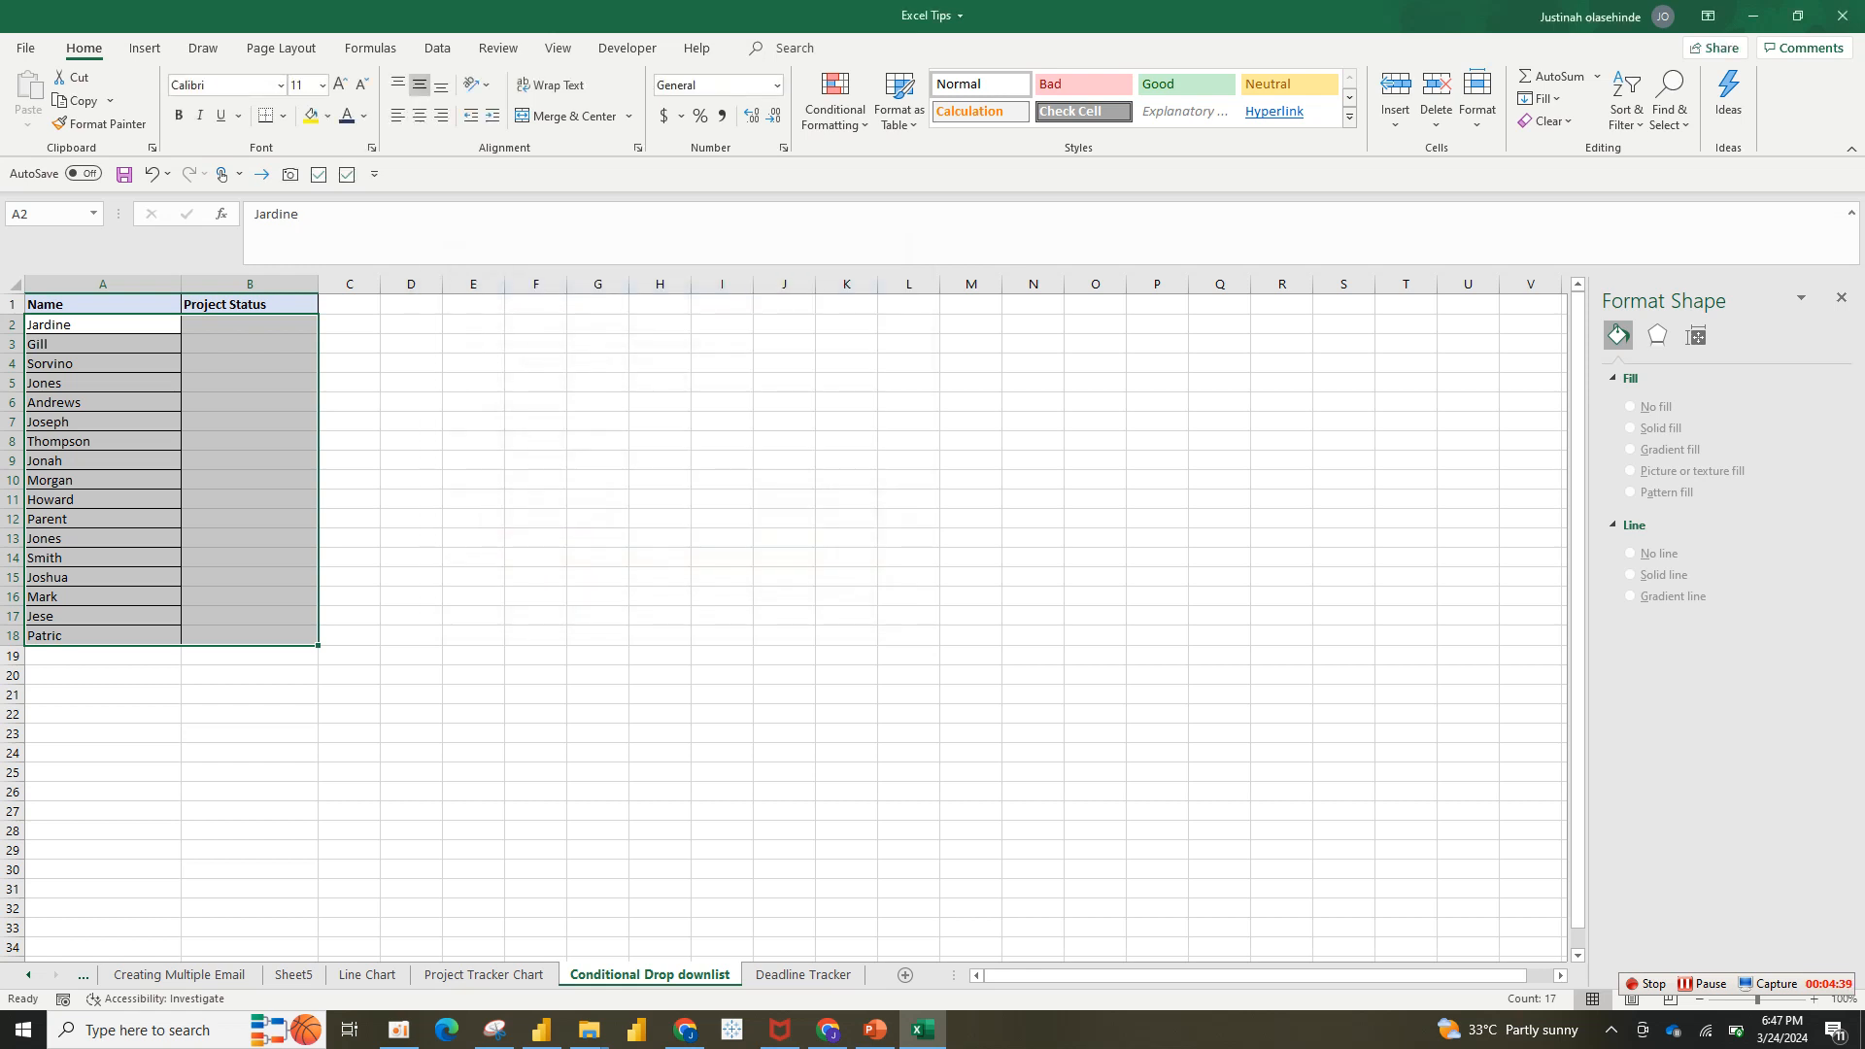
- Delete all conditional formatting rules for A2:B18, including those with #REF! formulas, and apply the change
left_click(835, 100)
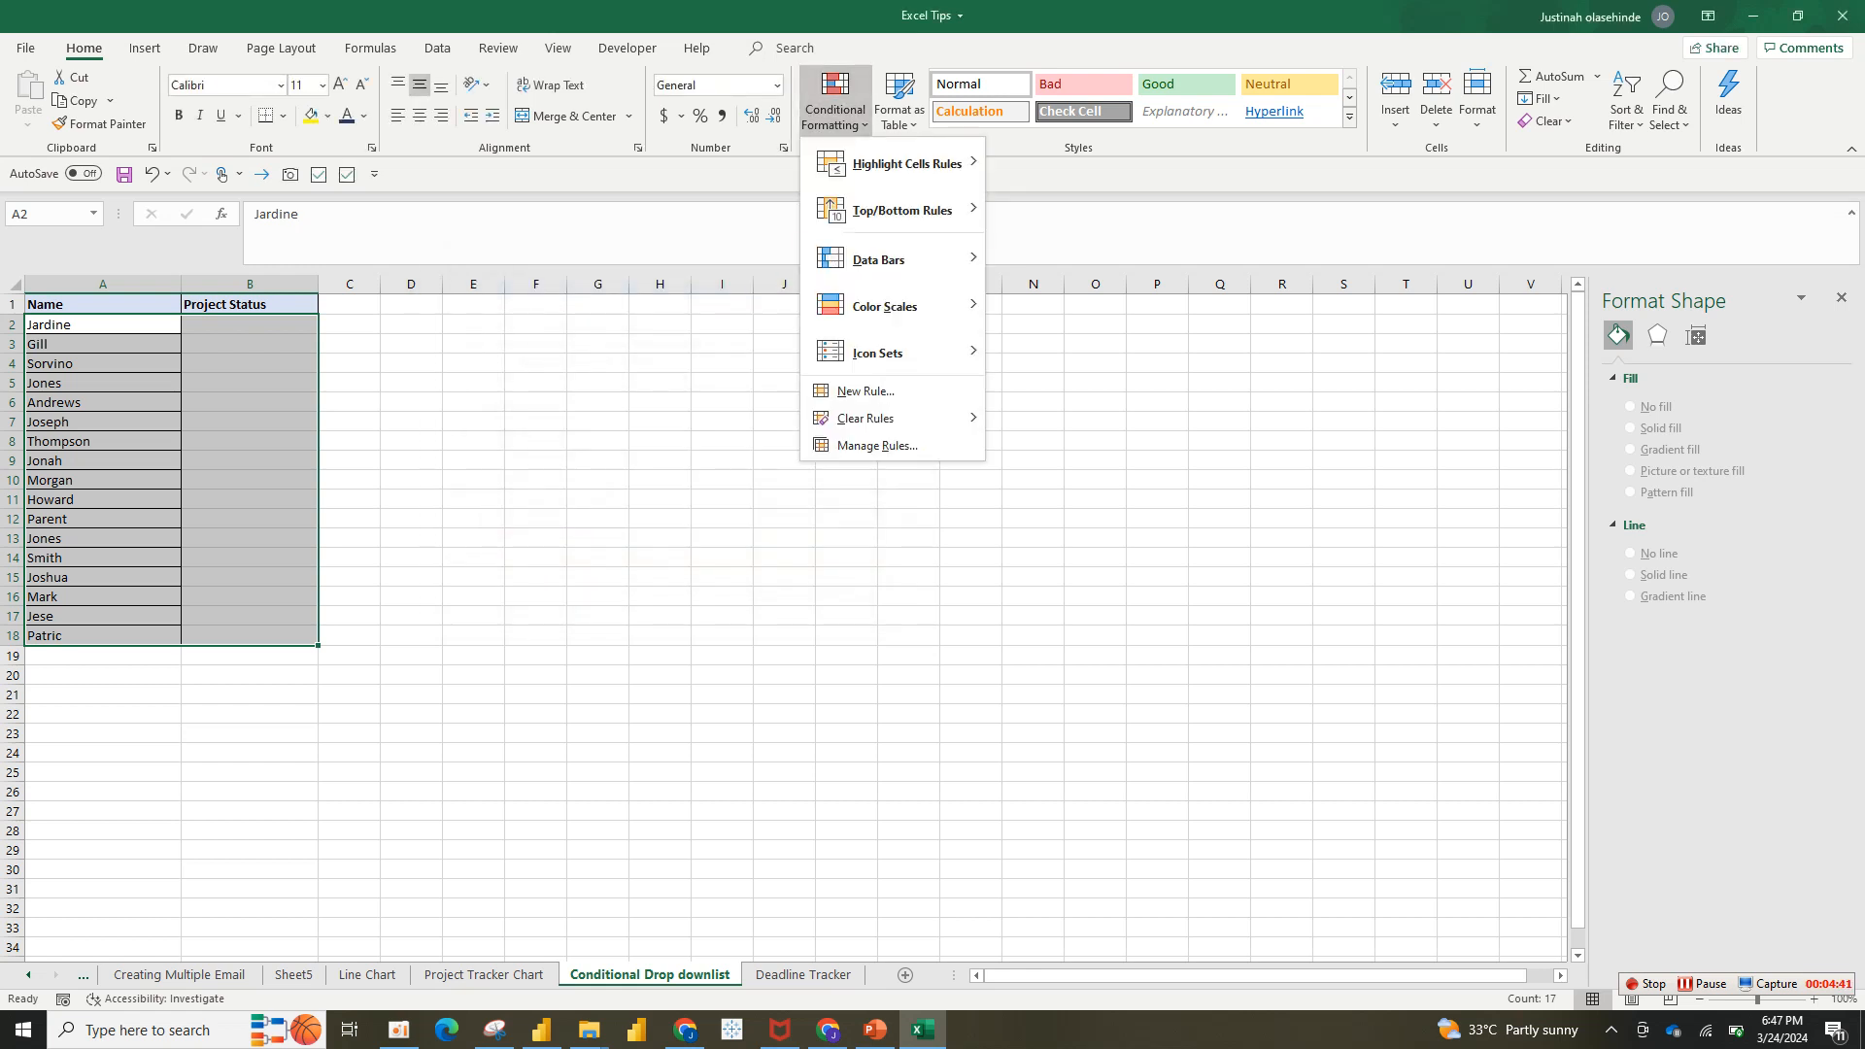
left_click(854, 446)
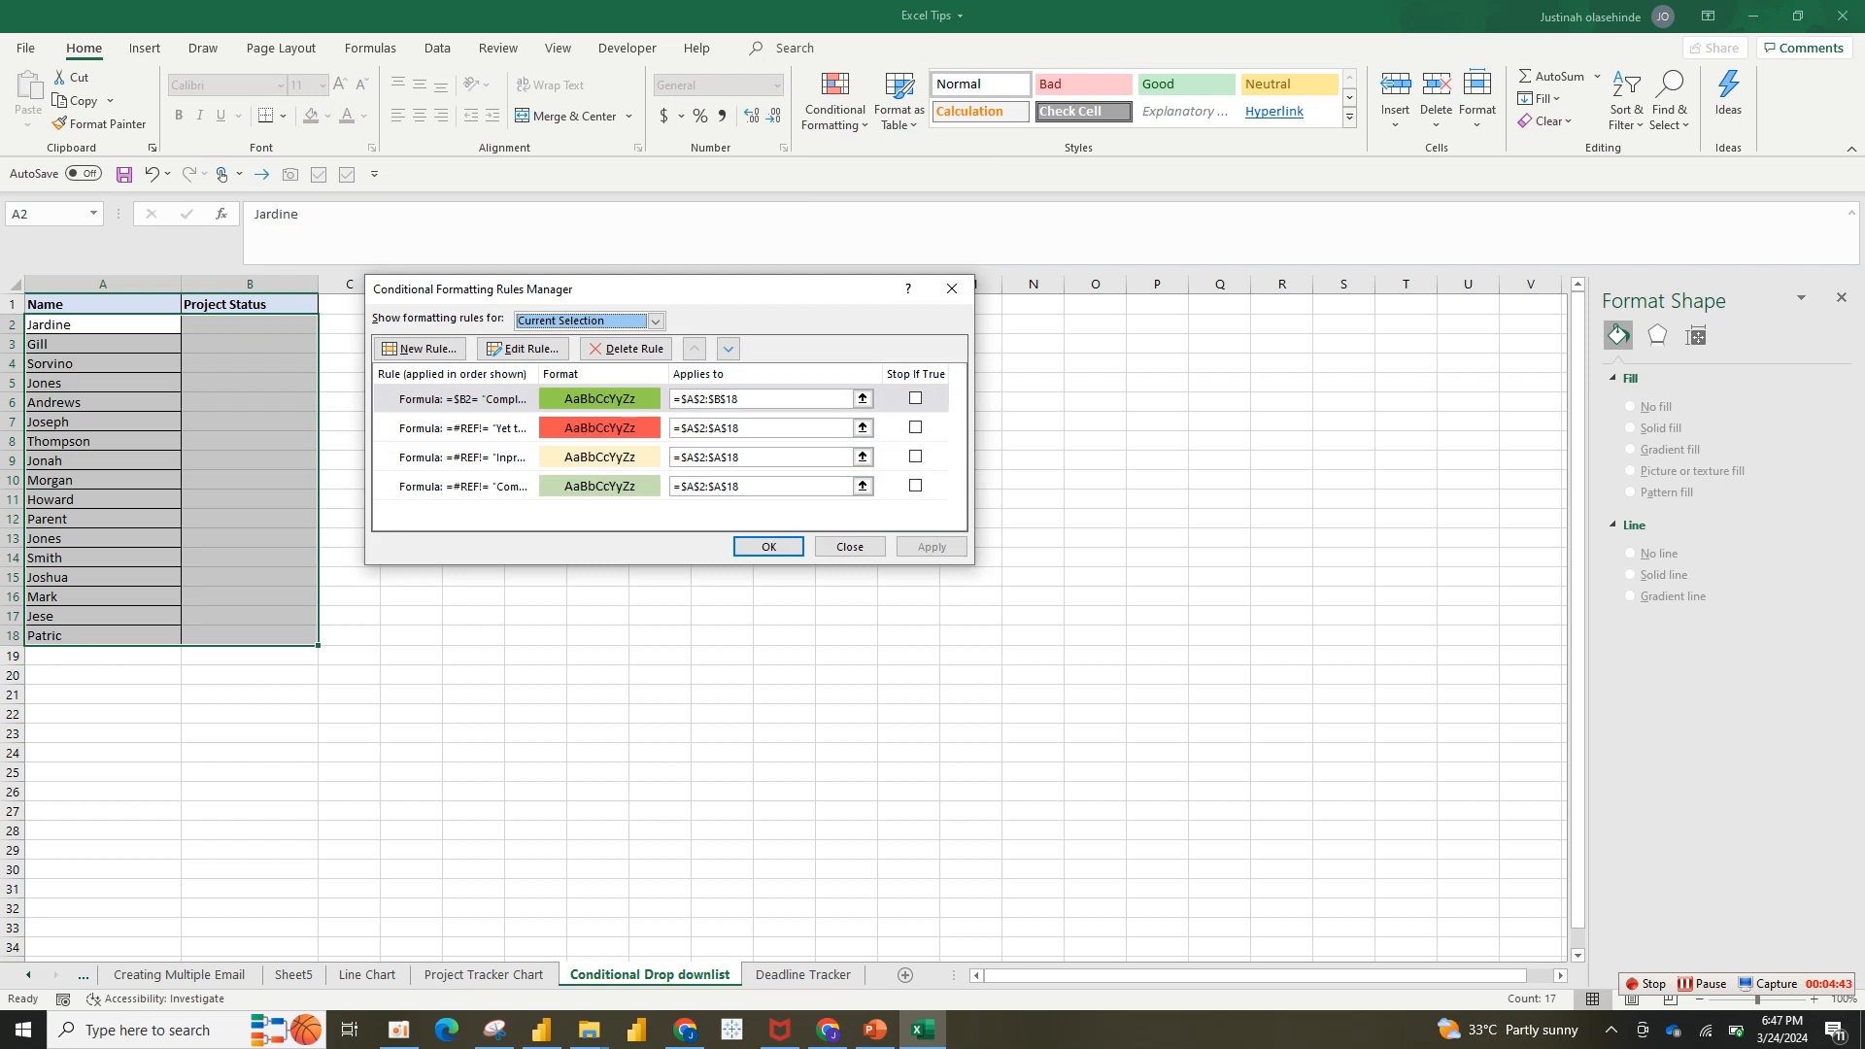
left_click(915, 486)
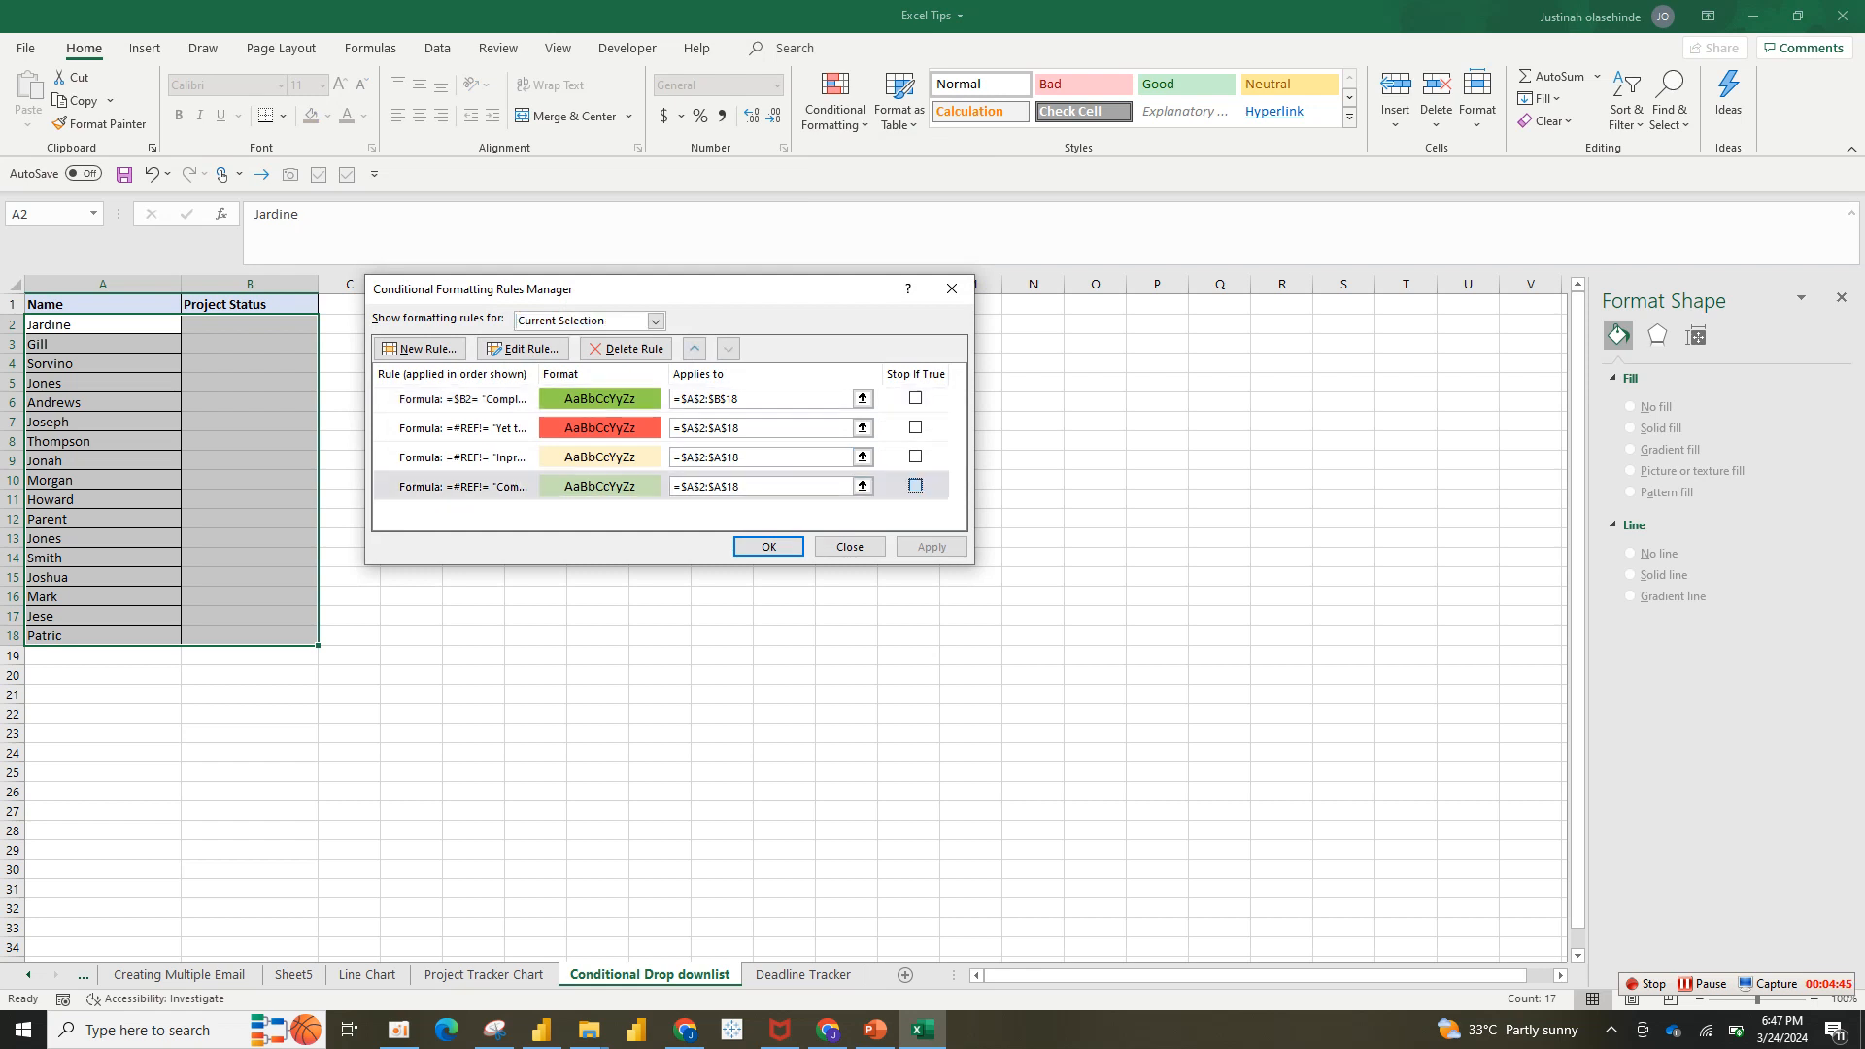
left_click(915, 457)
left_click(914, 428)
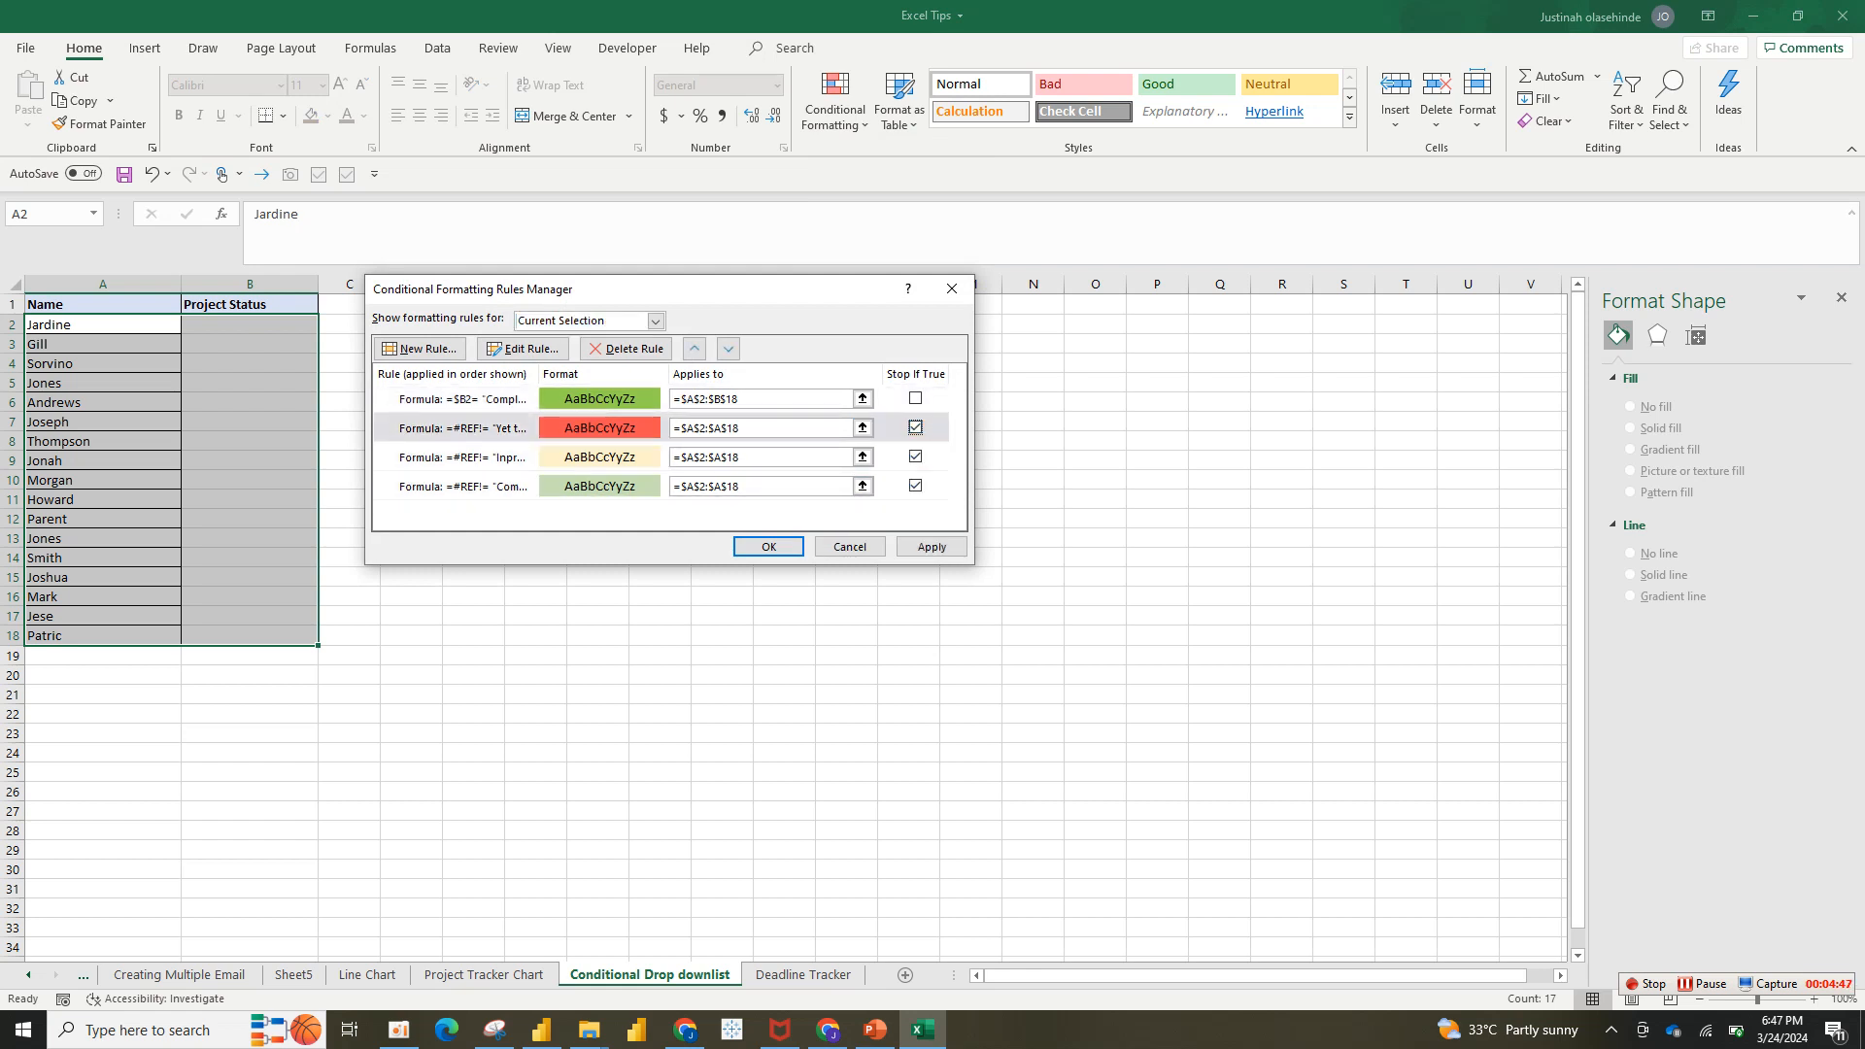
left_click(627, 348)
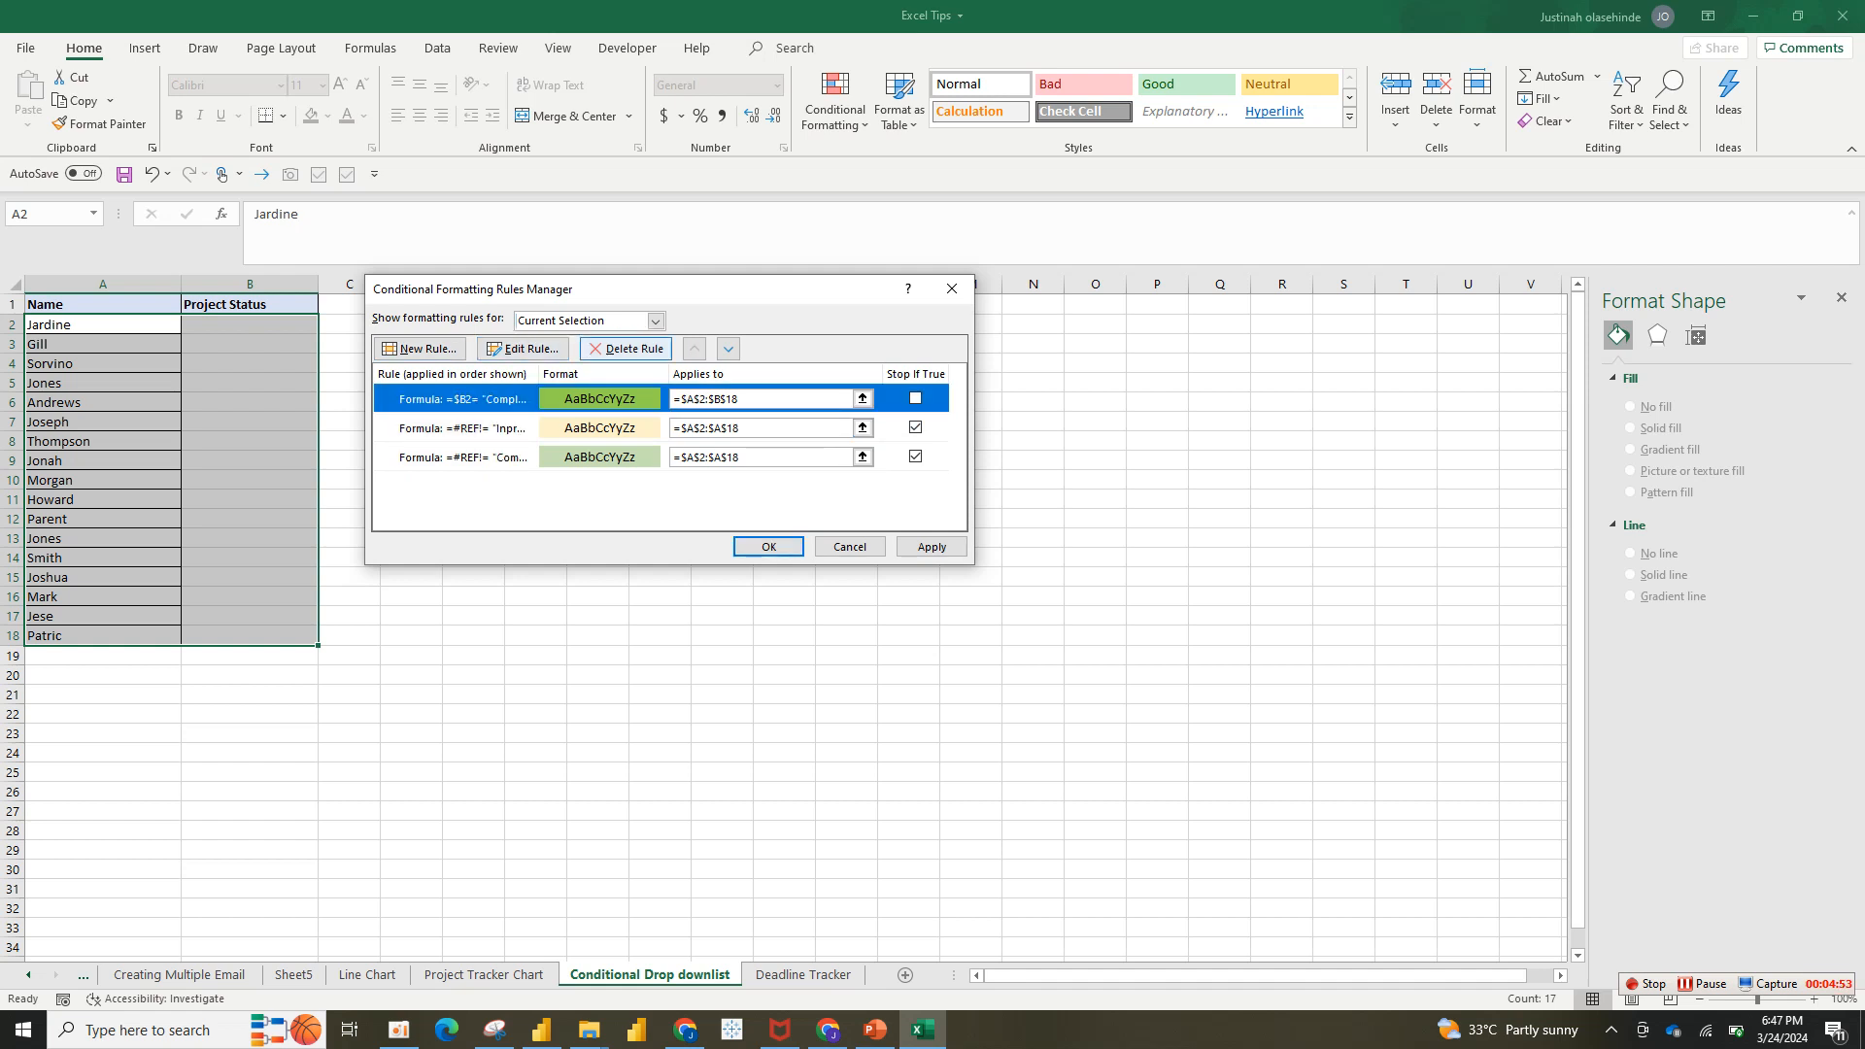
left_click(626, 347)
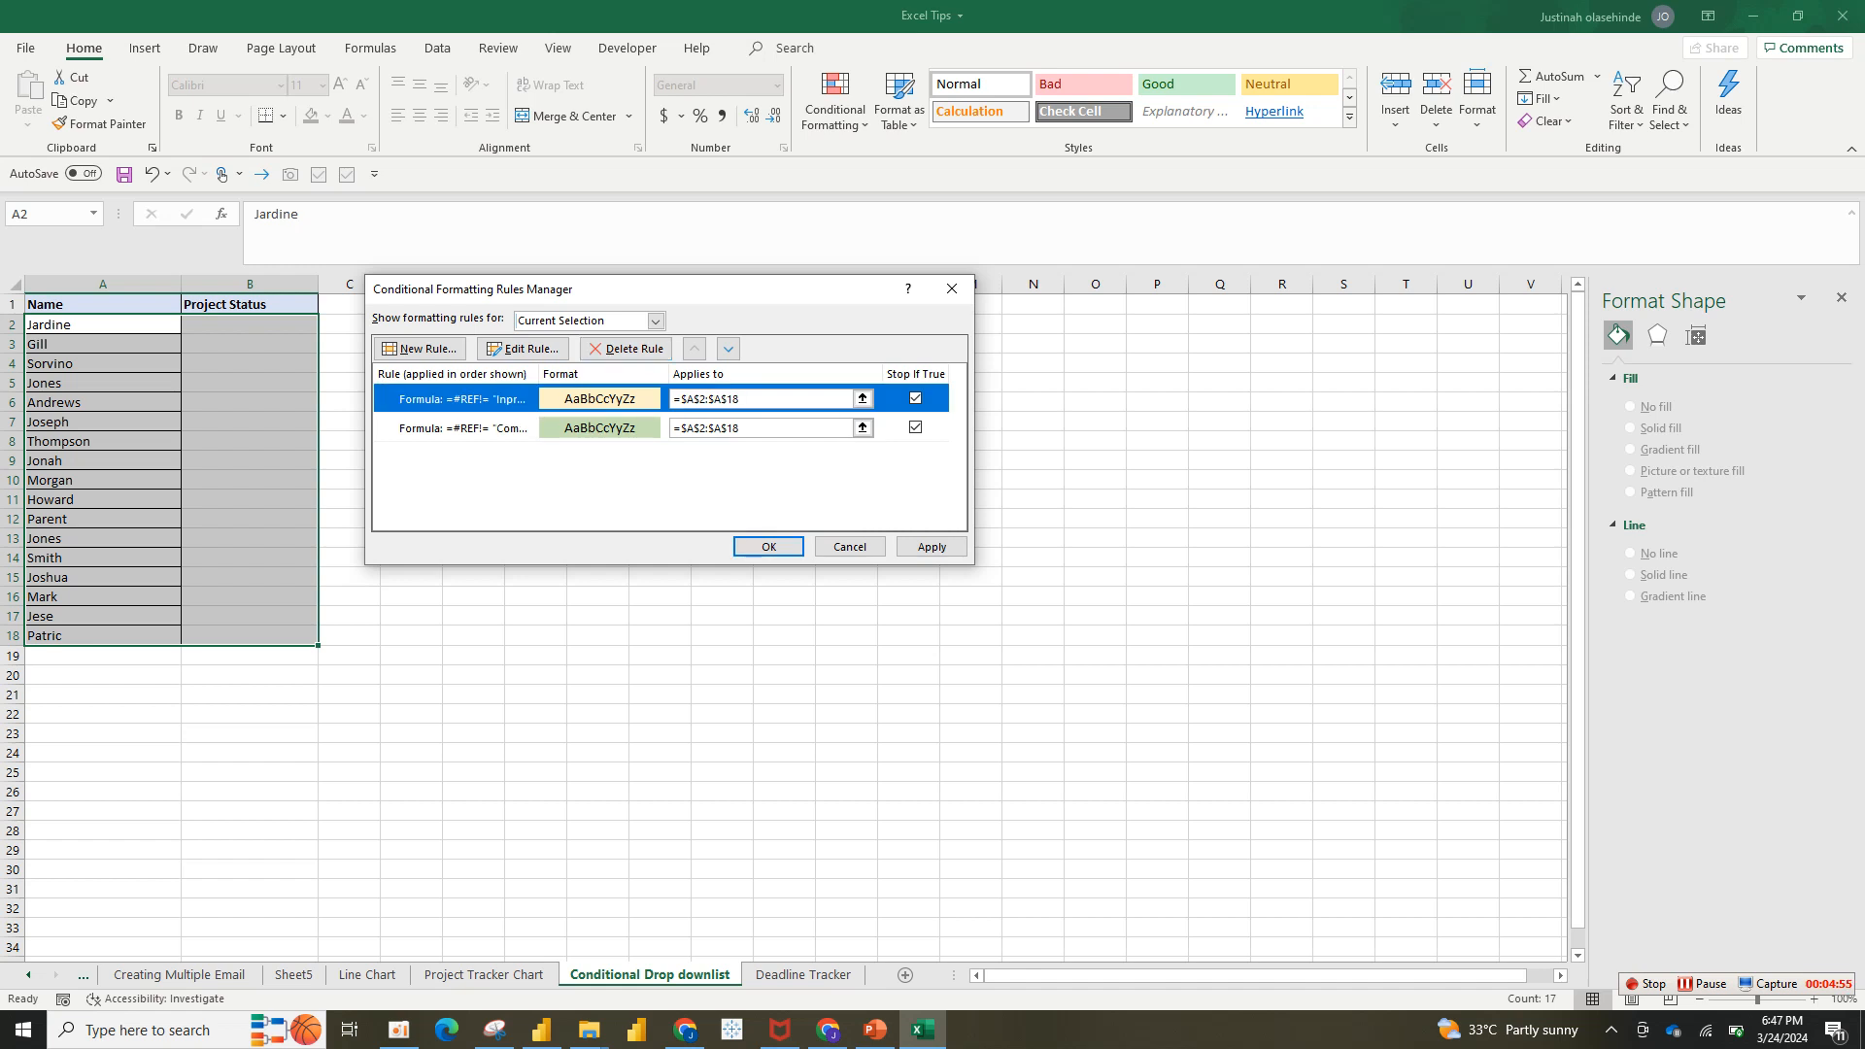
left_click(626, 347)
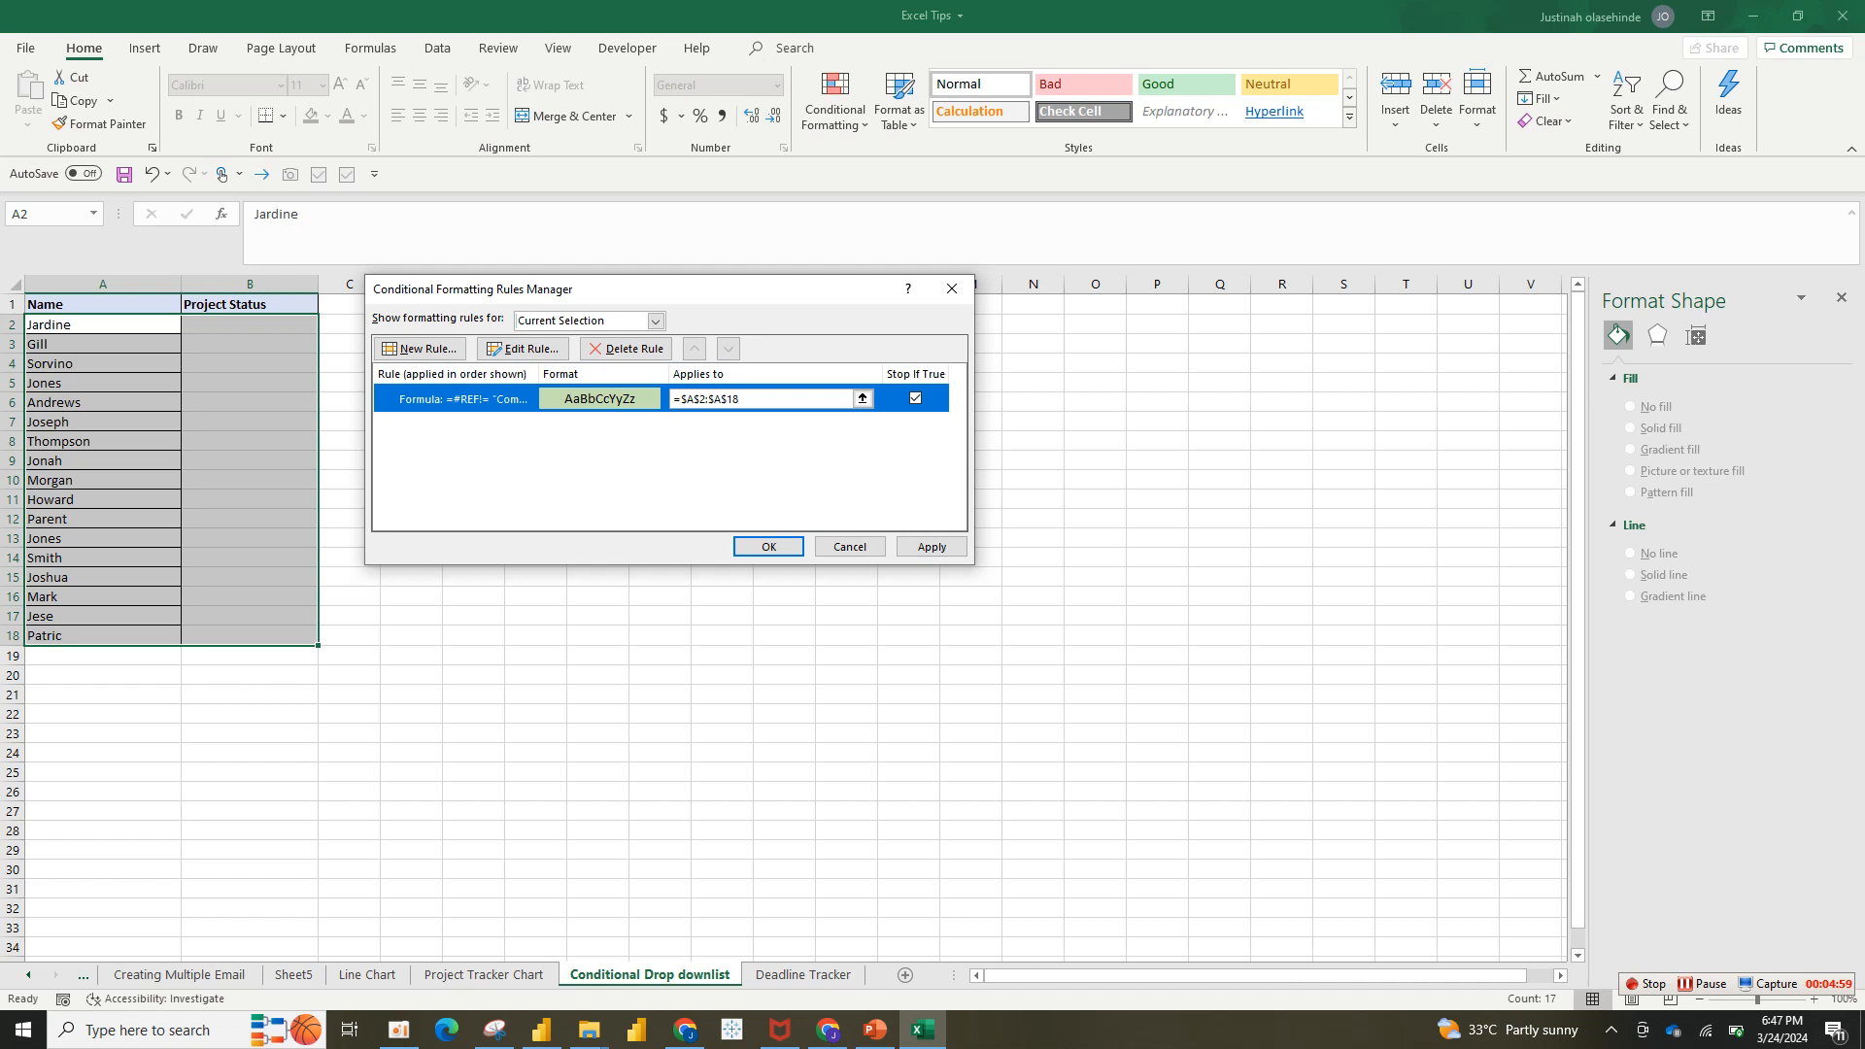
left_click(626, 347)
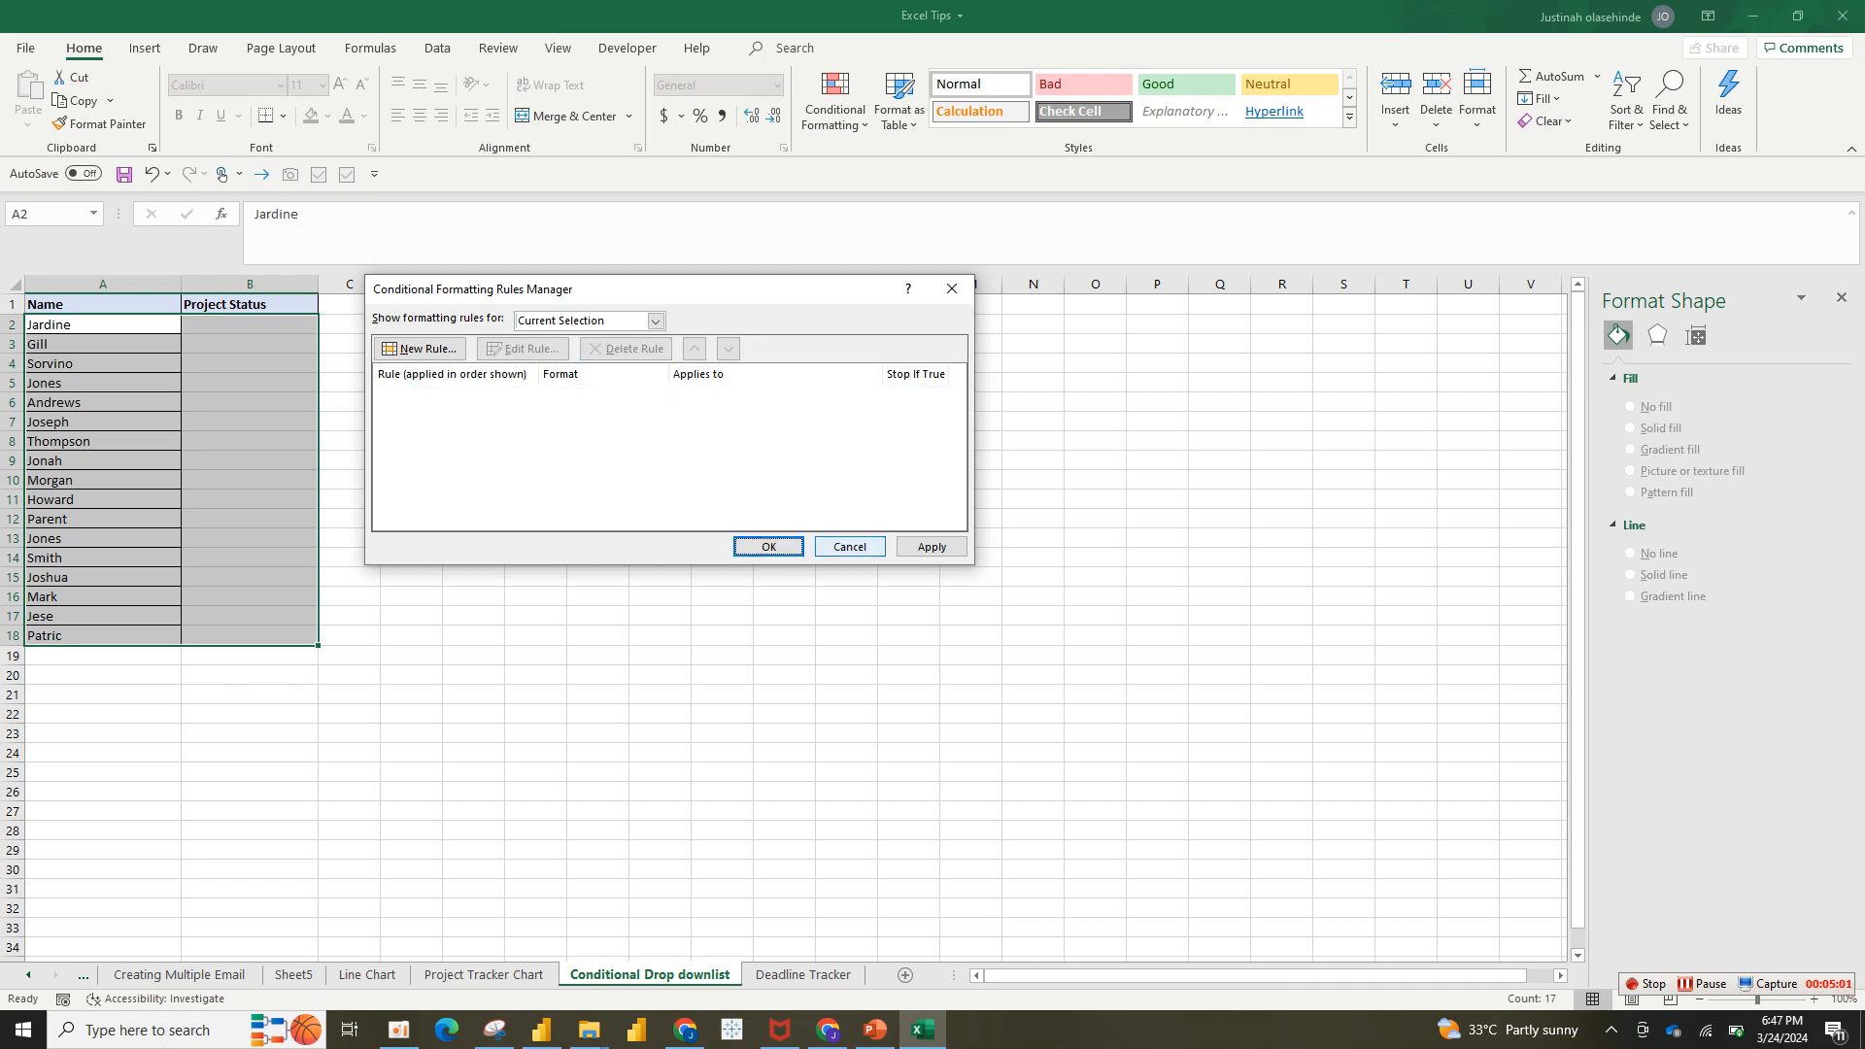
left_click(931, 546)
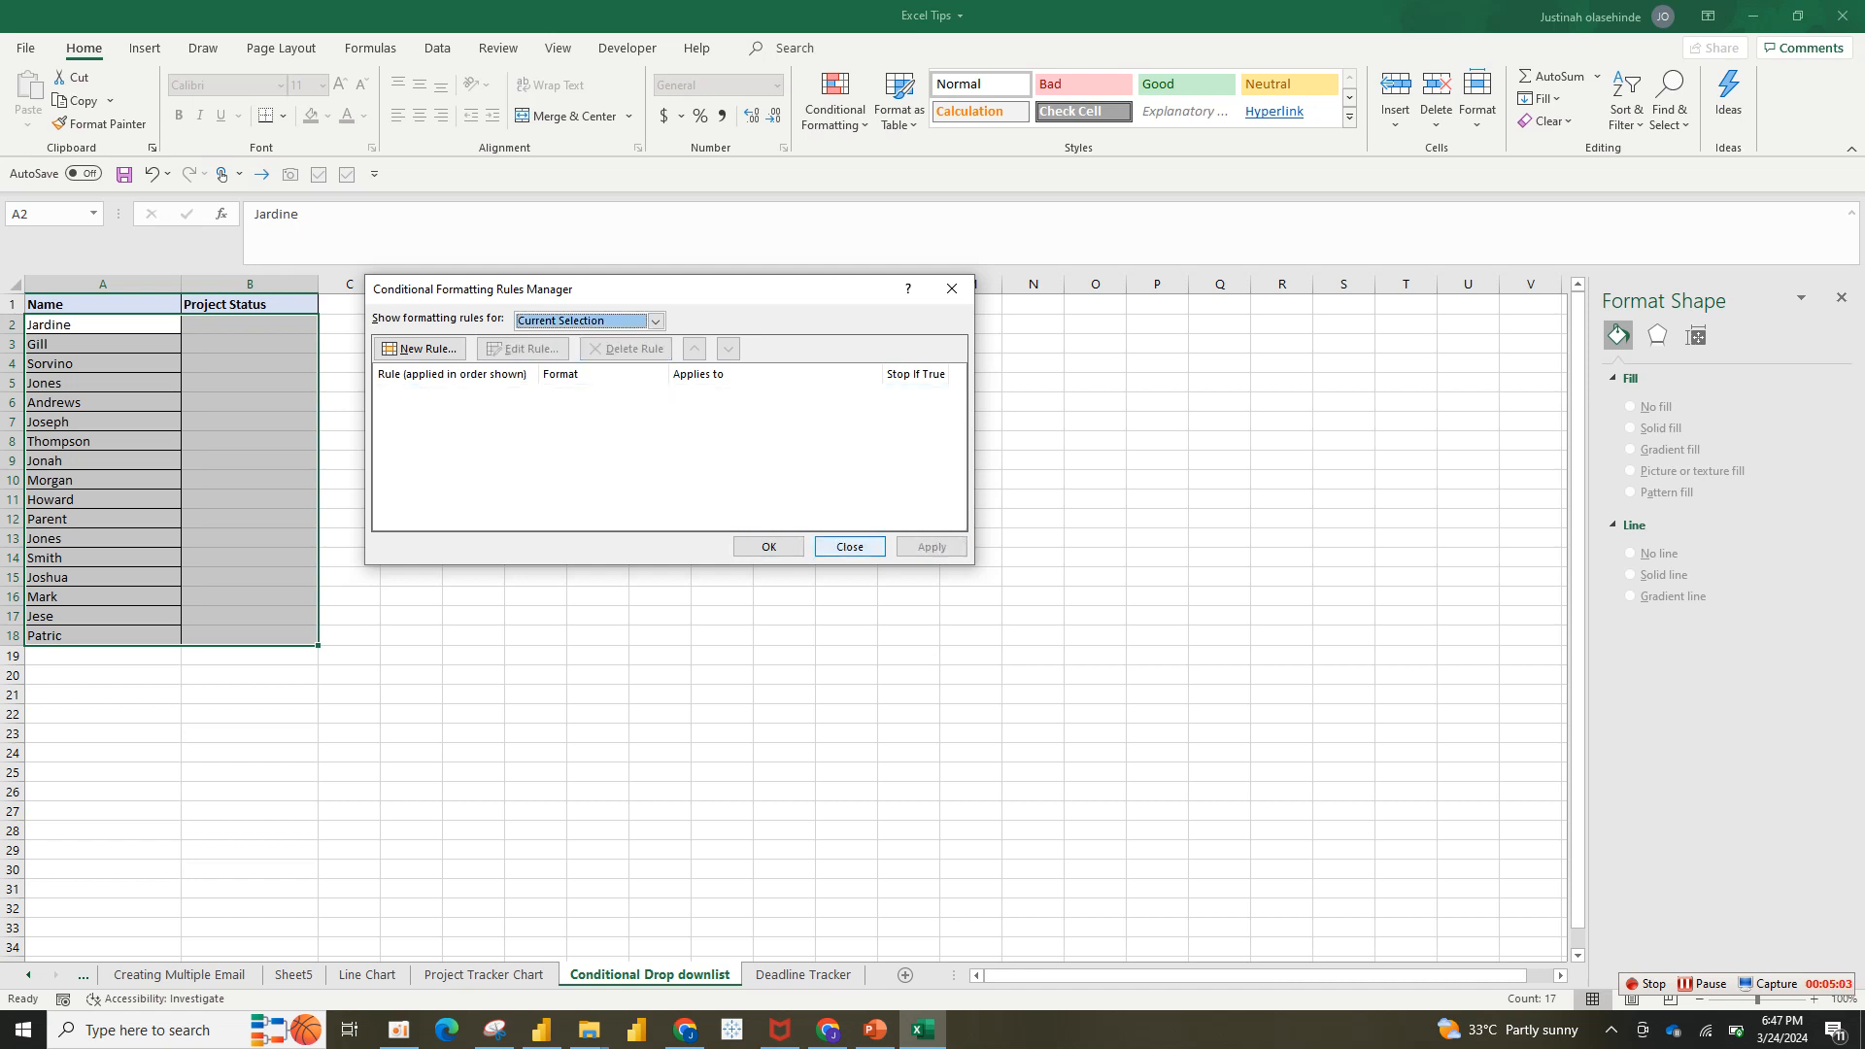
left_click(769, 546)
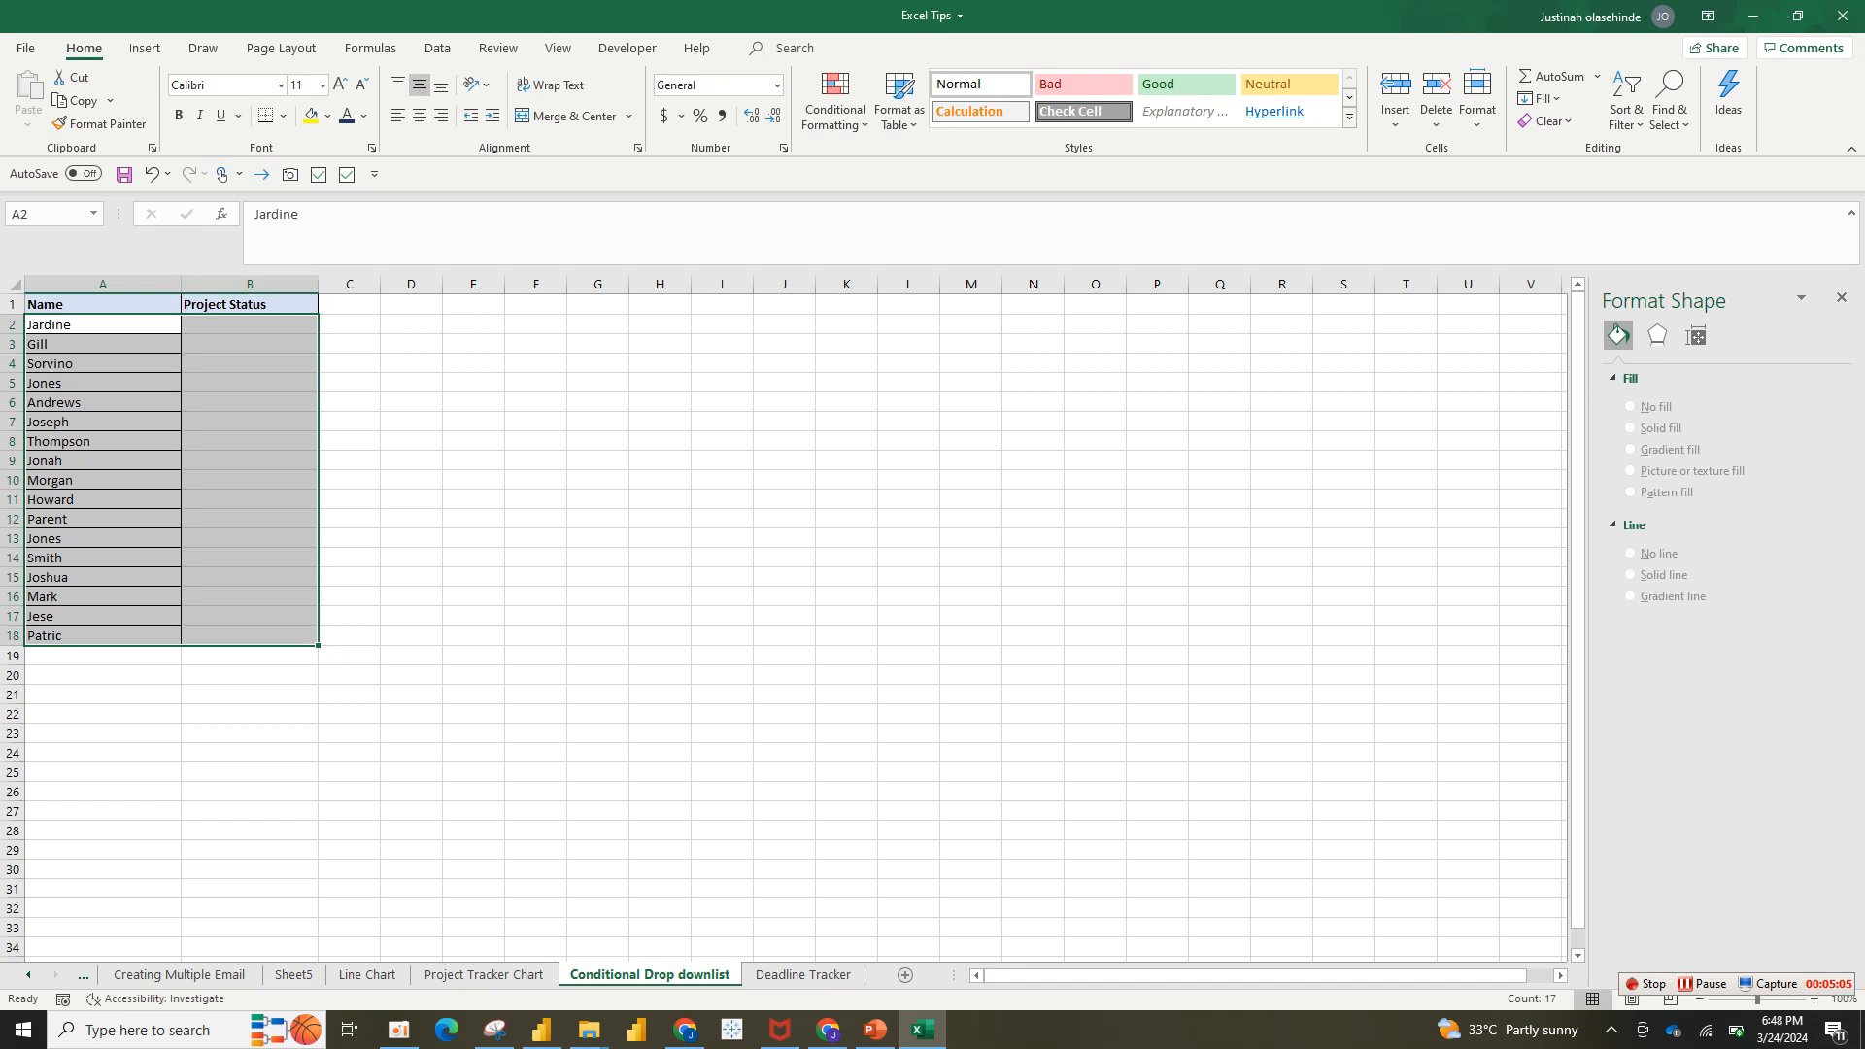
left_click(410, 402)
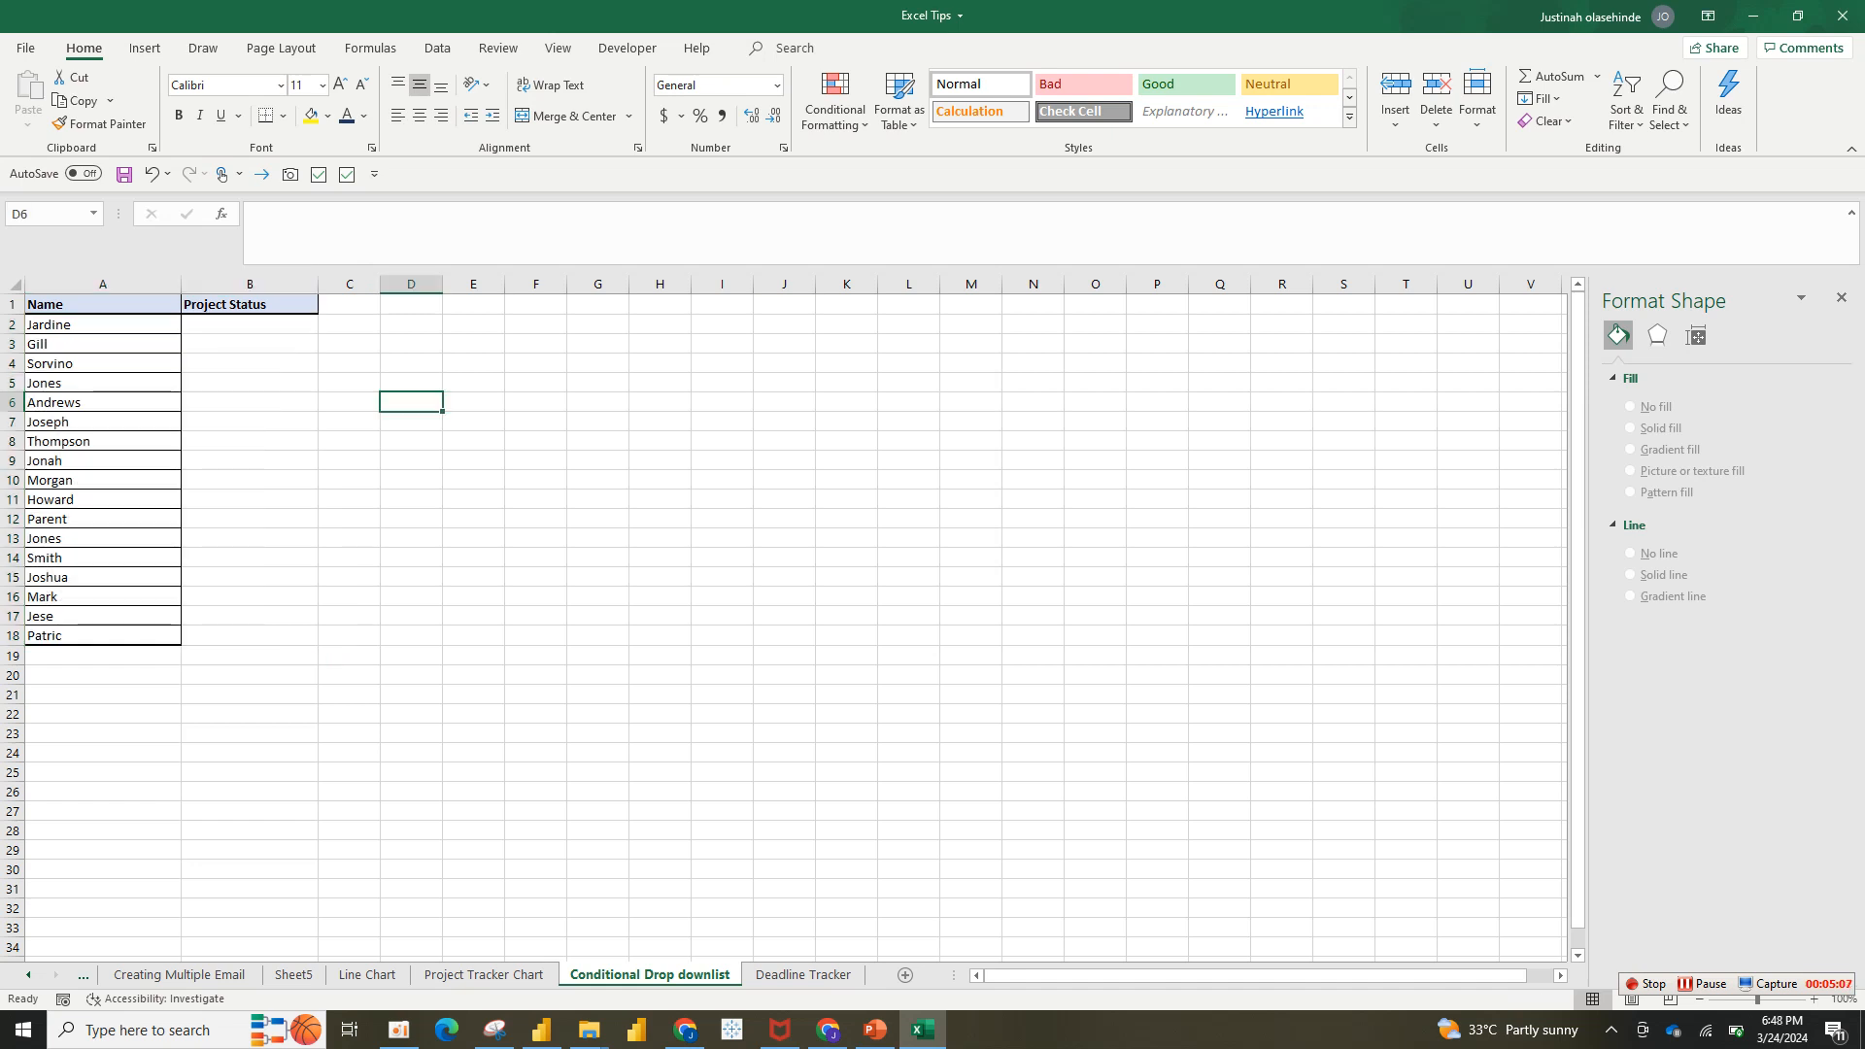
left_click(249, 324)
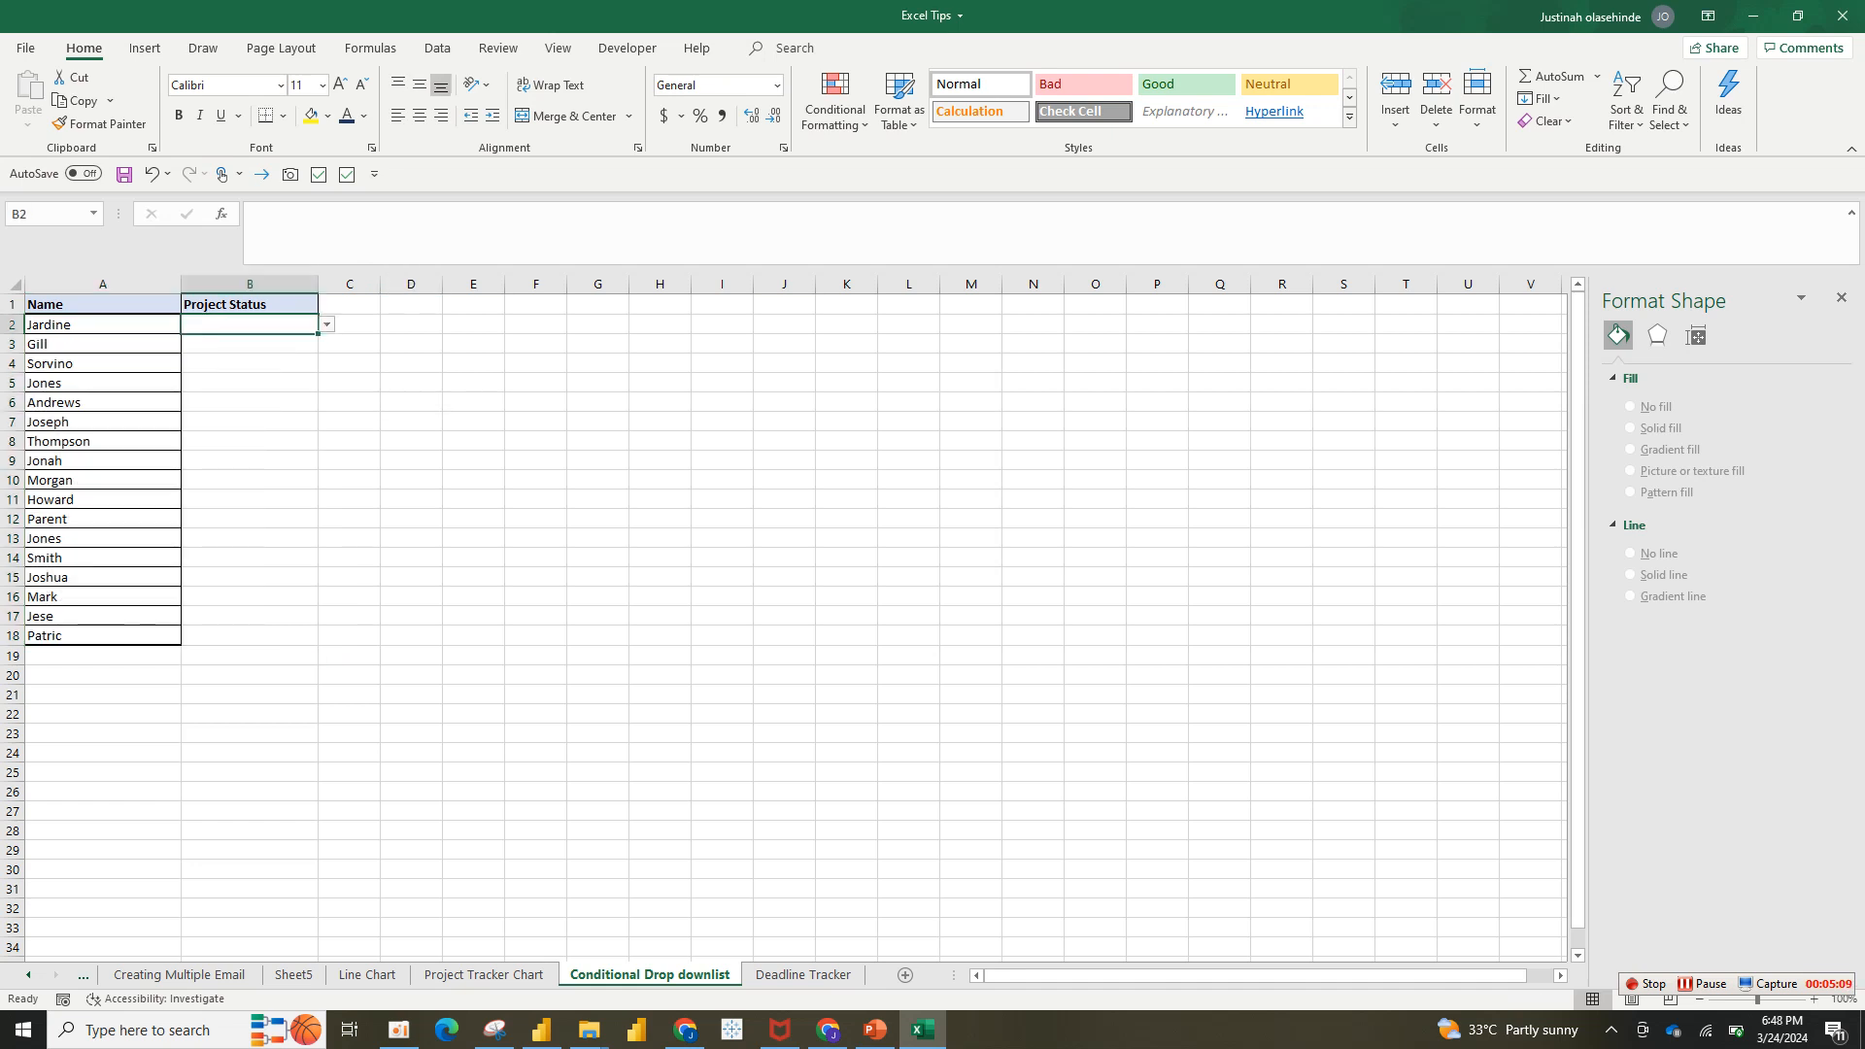
left_click_drag(103, 344, 250, 343)
left_click(103, 324)
- Start a formula-based conditional formatting rule for A2:B18 using the formula =$b2="Completed"
left_click_drag(103, 324, 250, 635)
left_click(836, 102)
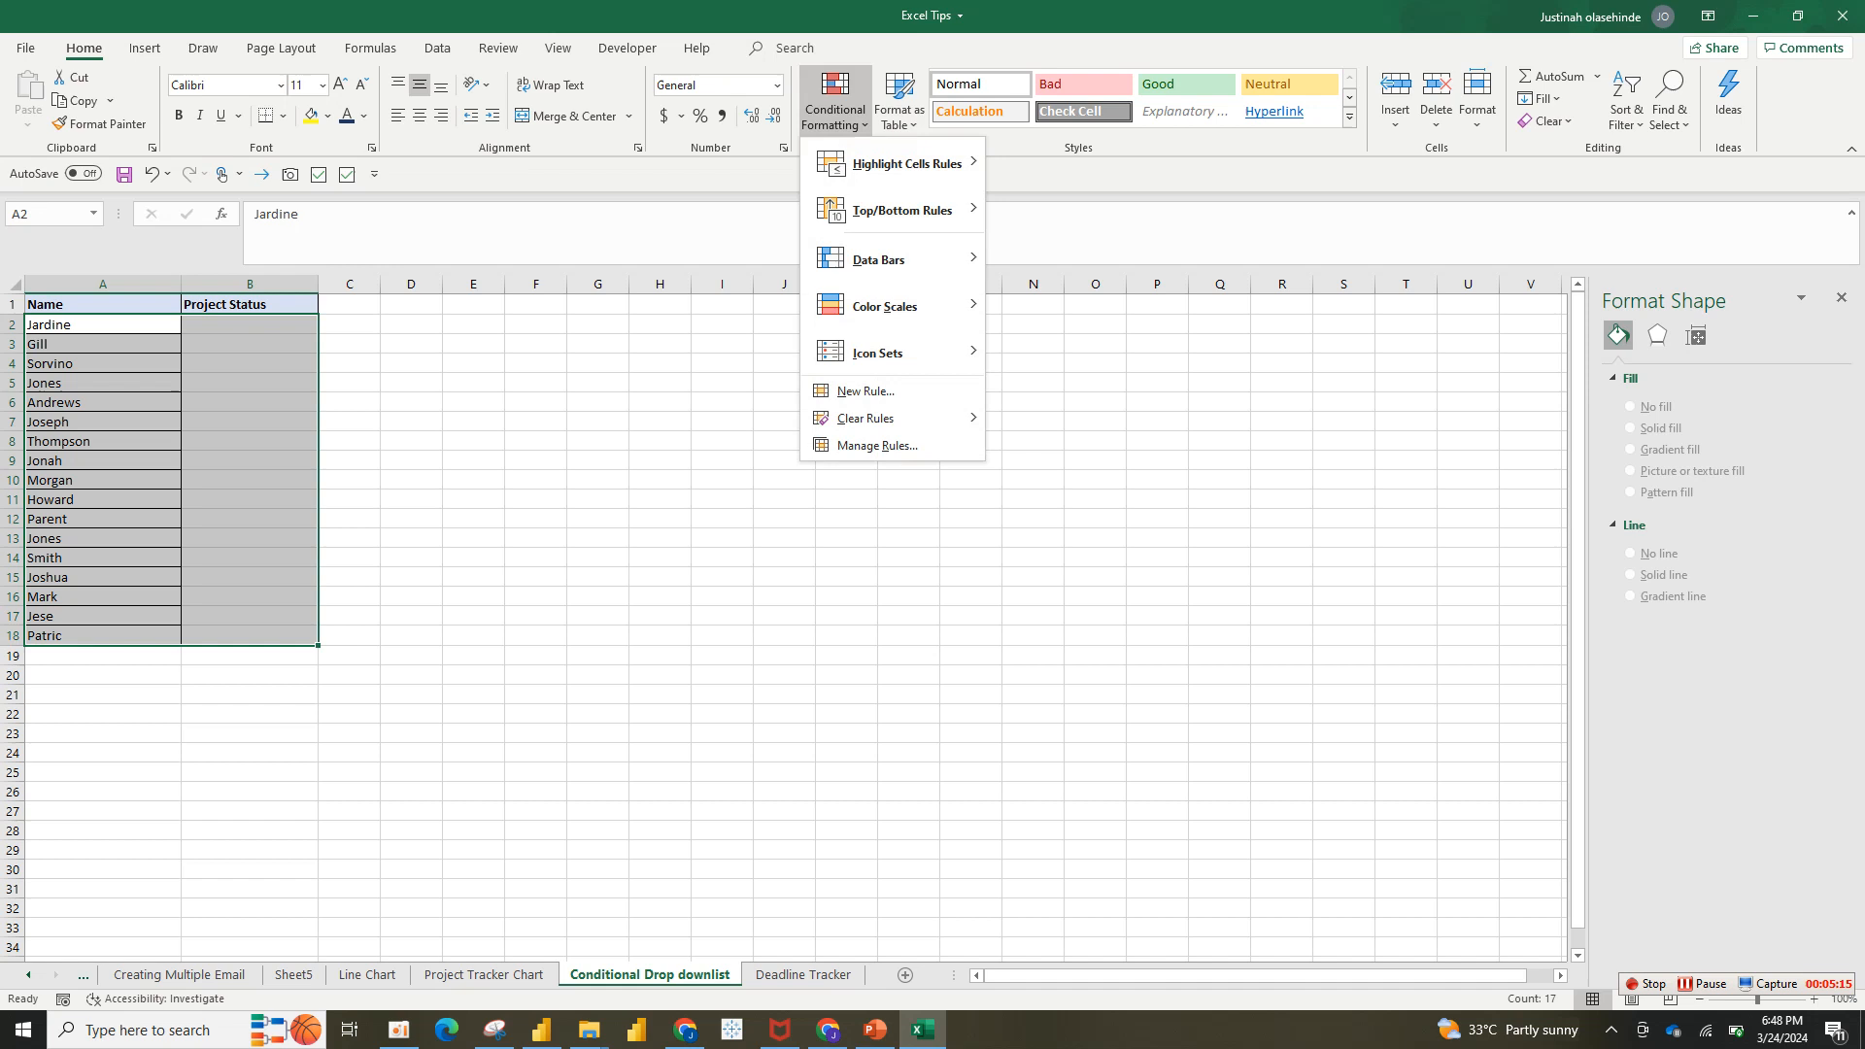
left_click(865, 391)
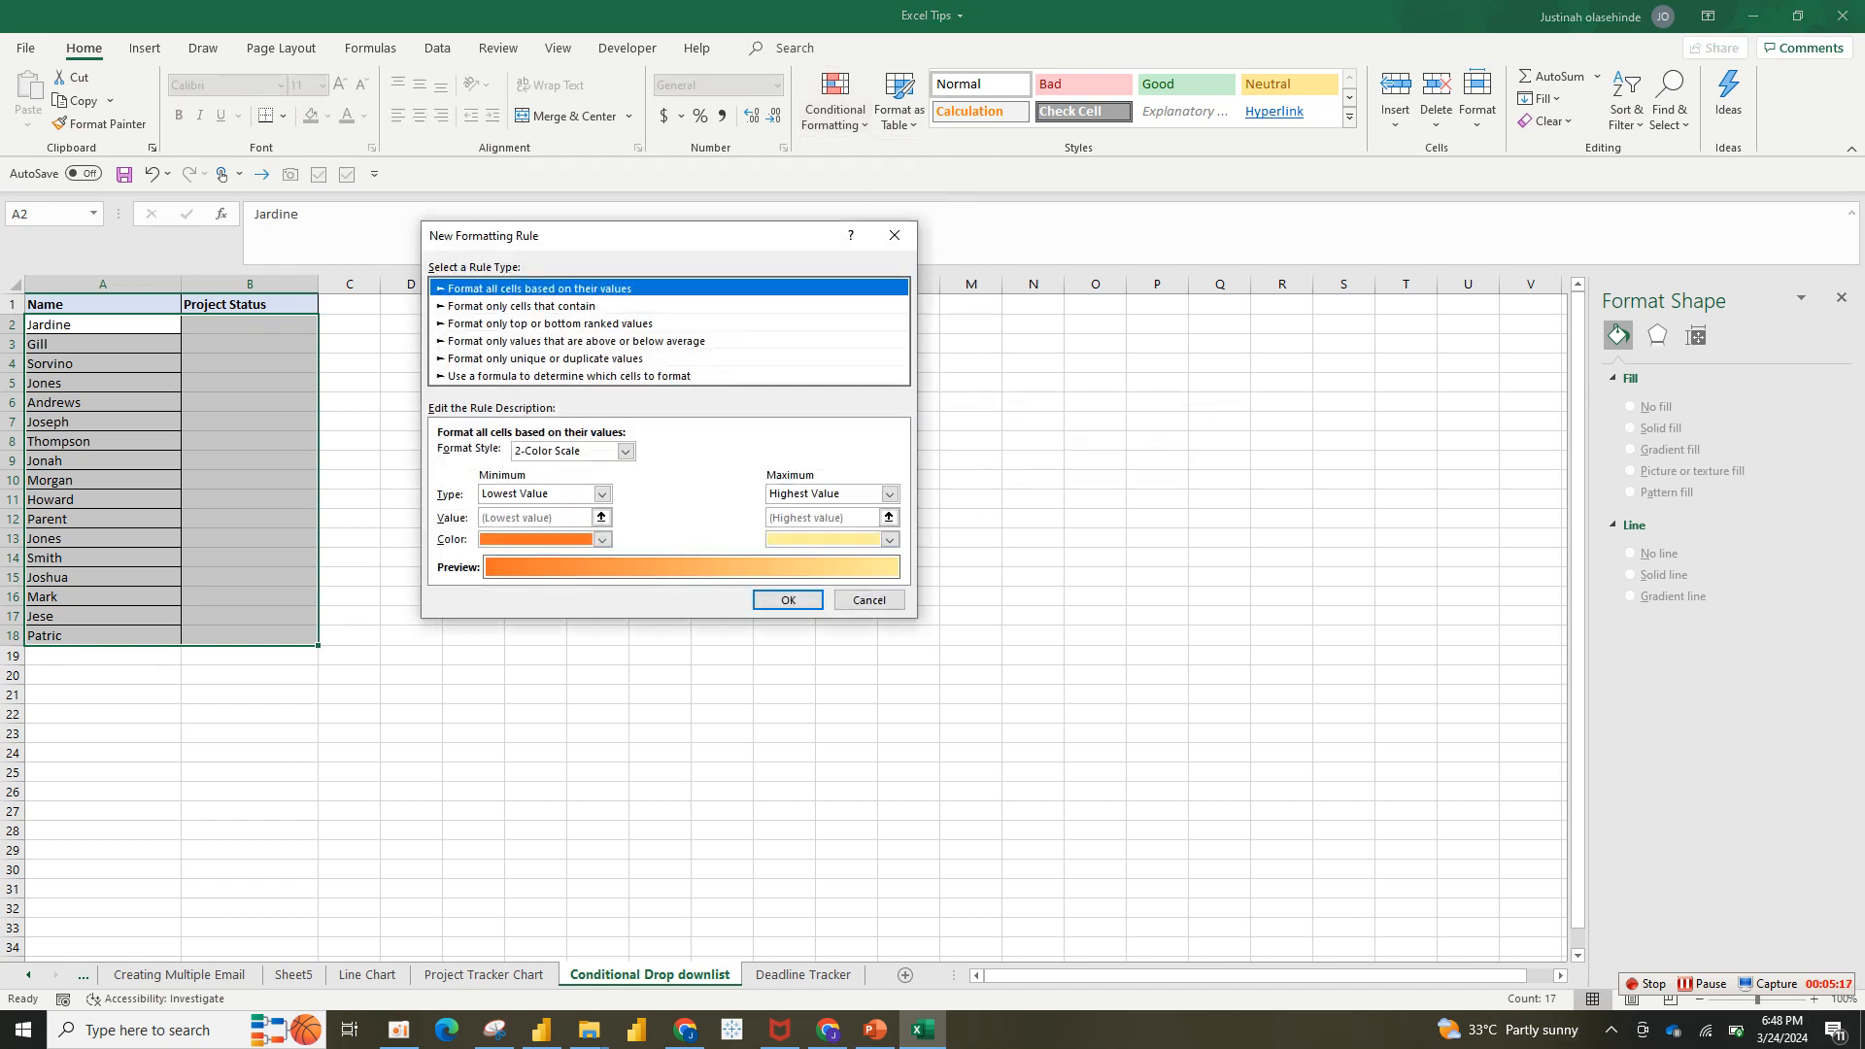
left_click(602, 376)
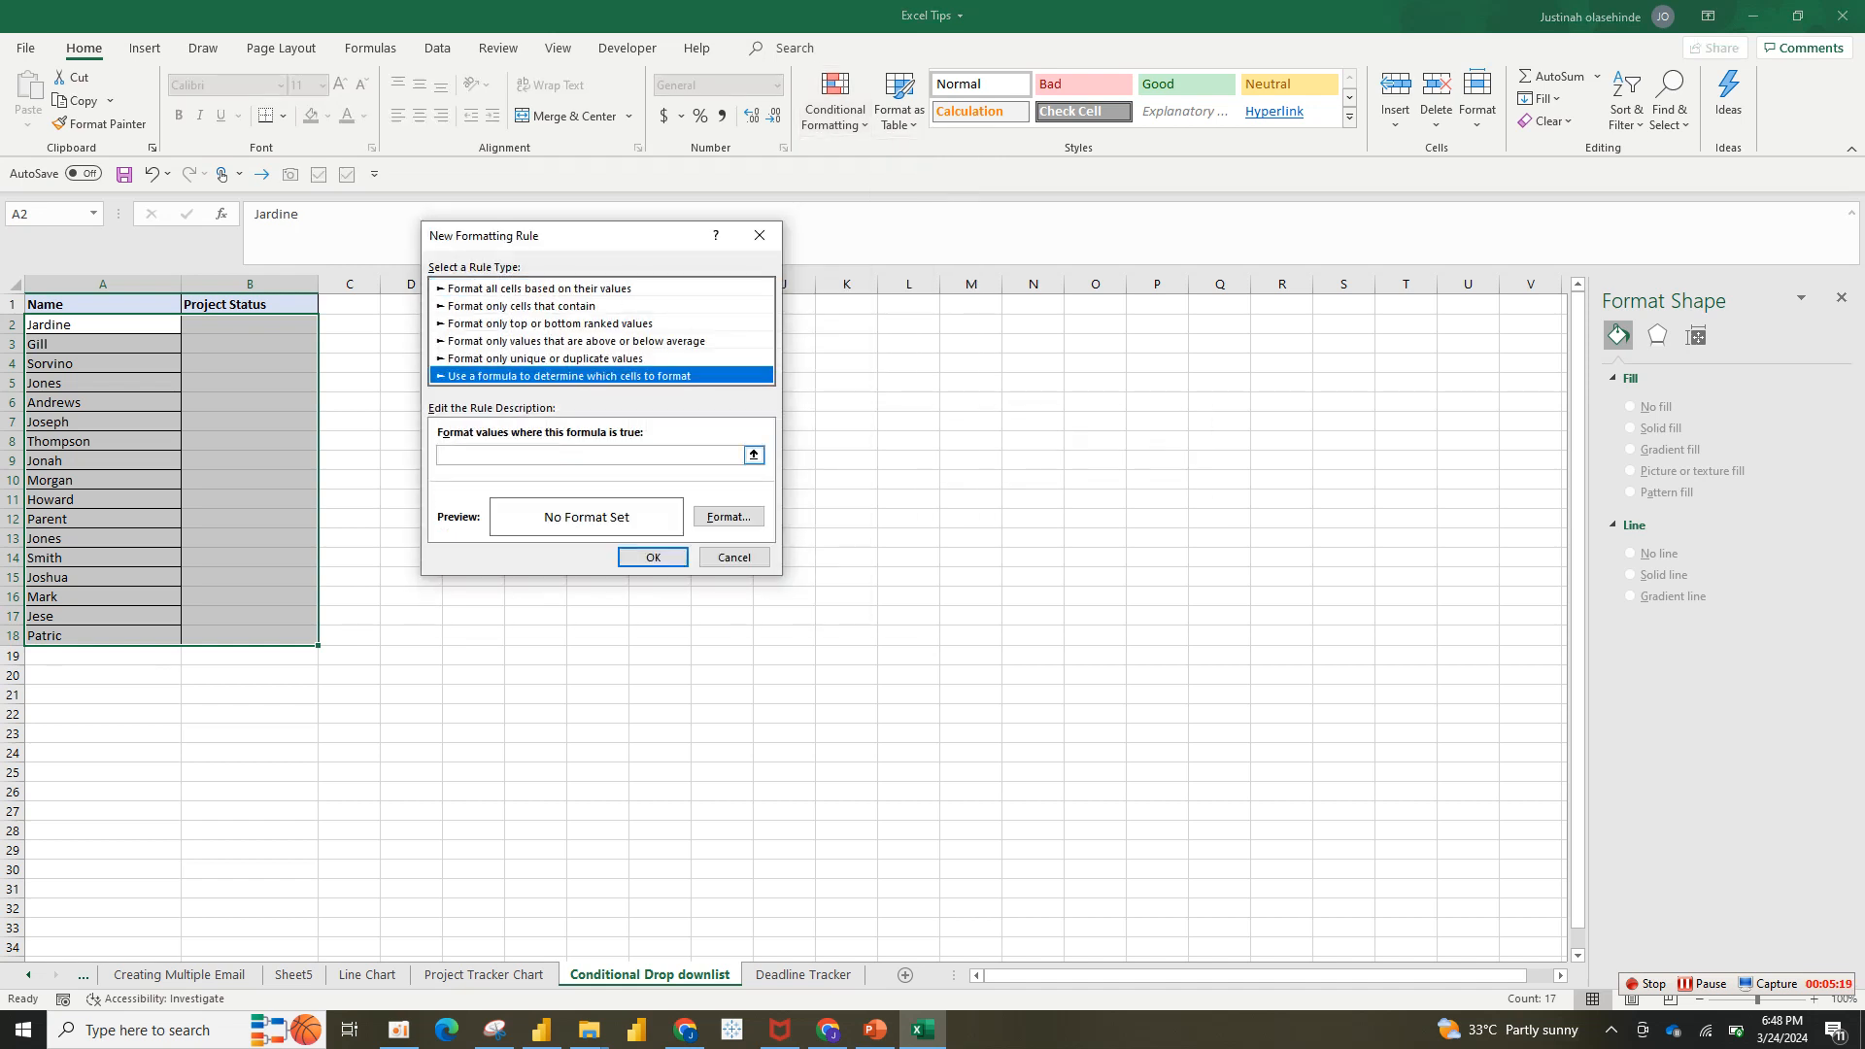
left_click(590, 455)
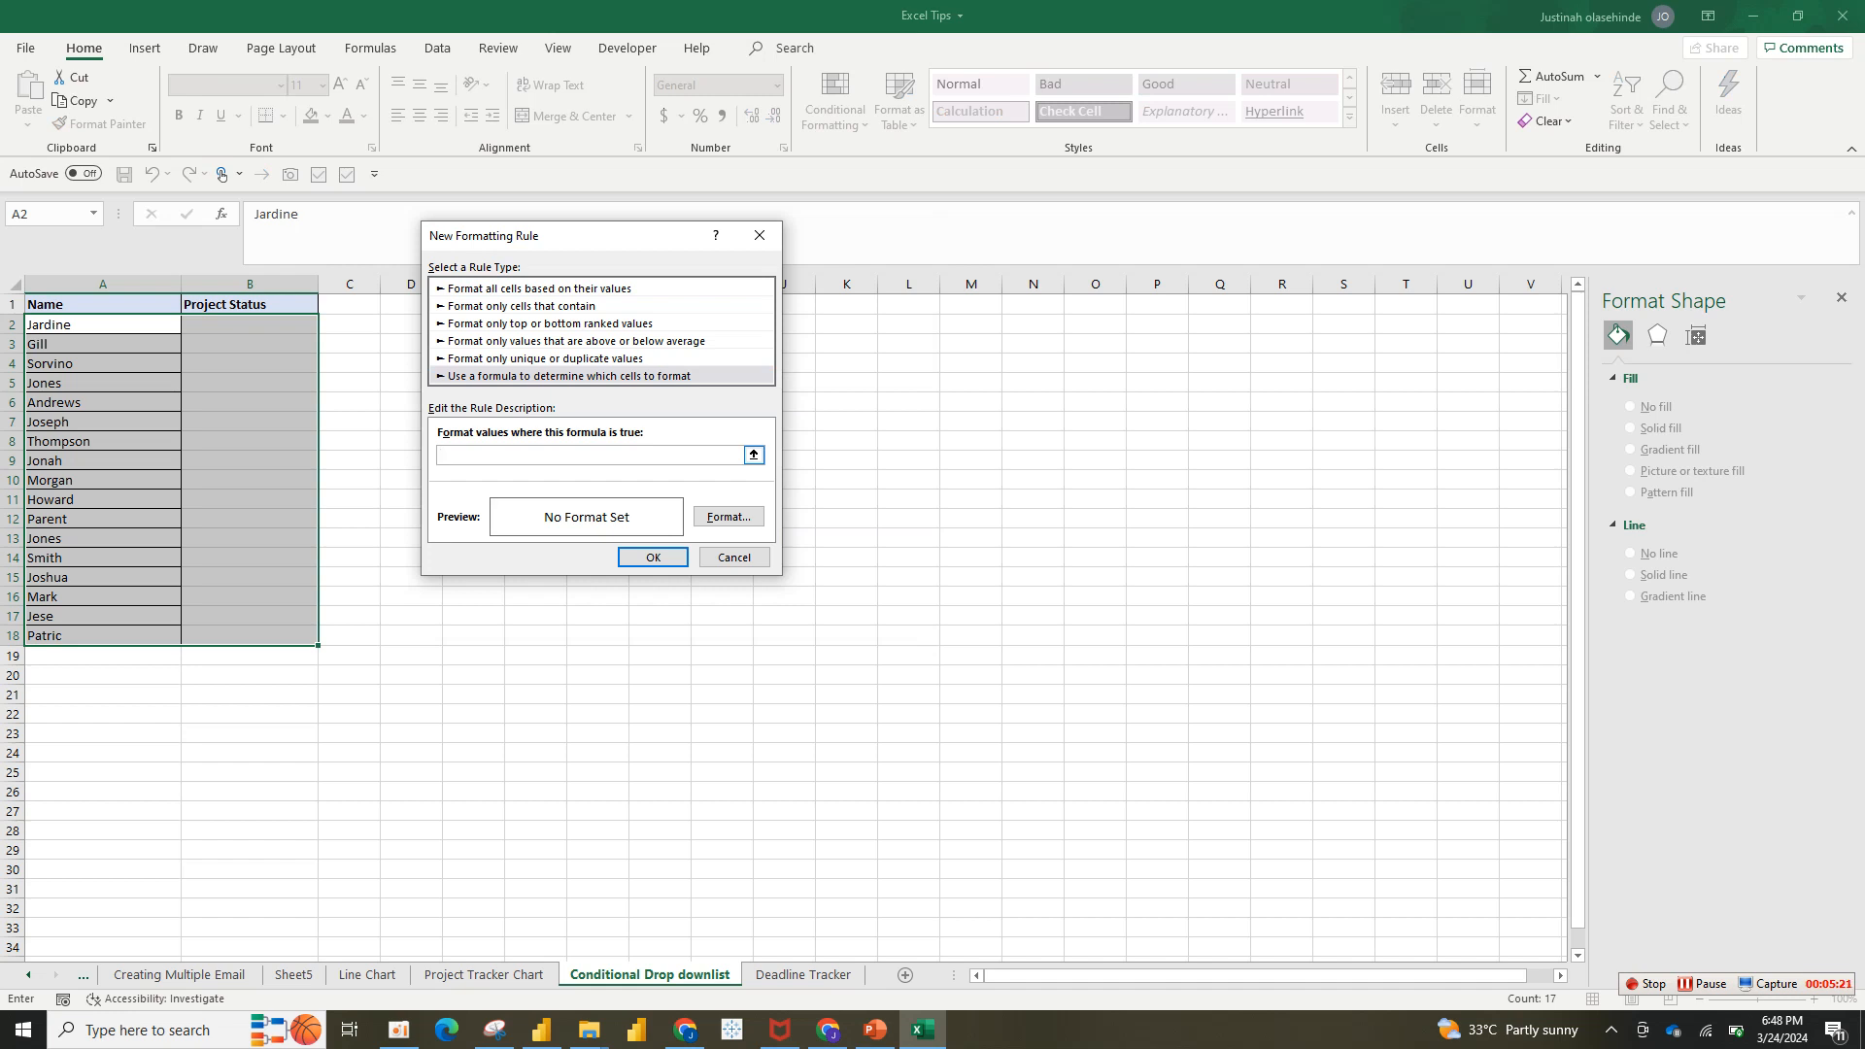
type("$")
type("Completed")
- Set the "Completed" rule's fill to light green and save the rule
left_click(728, 516)
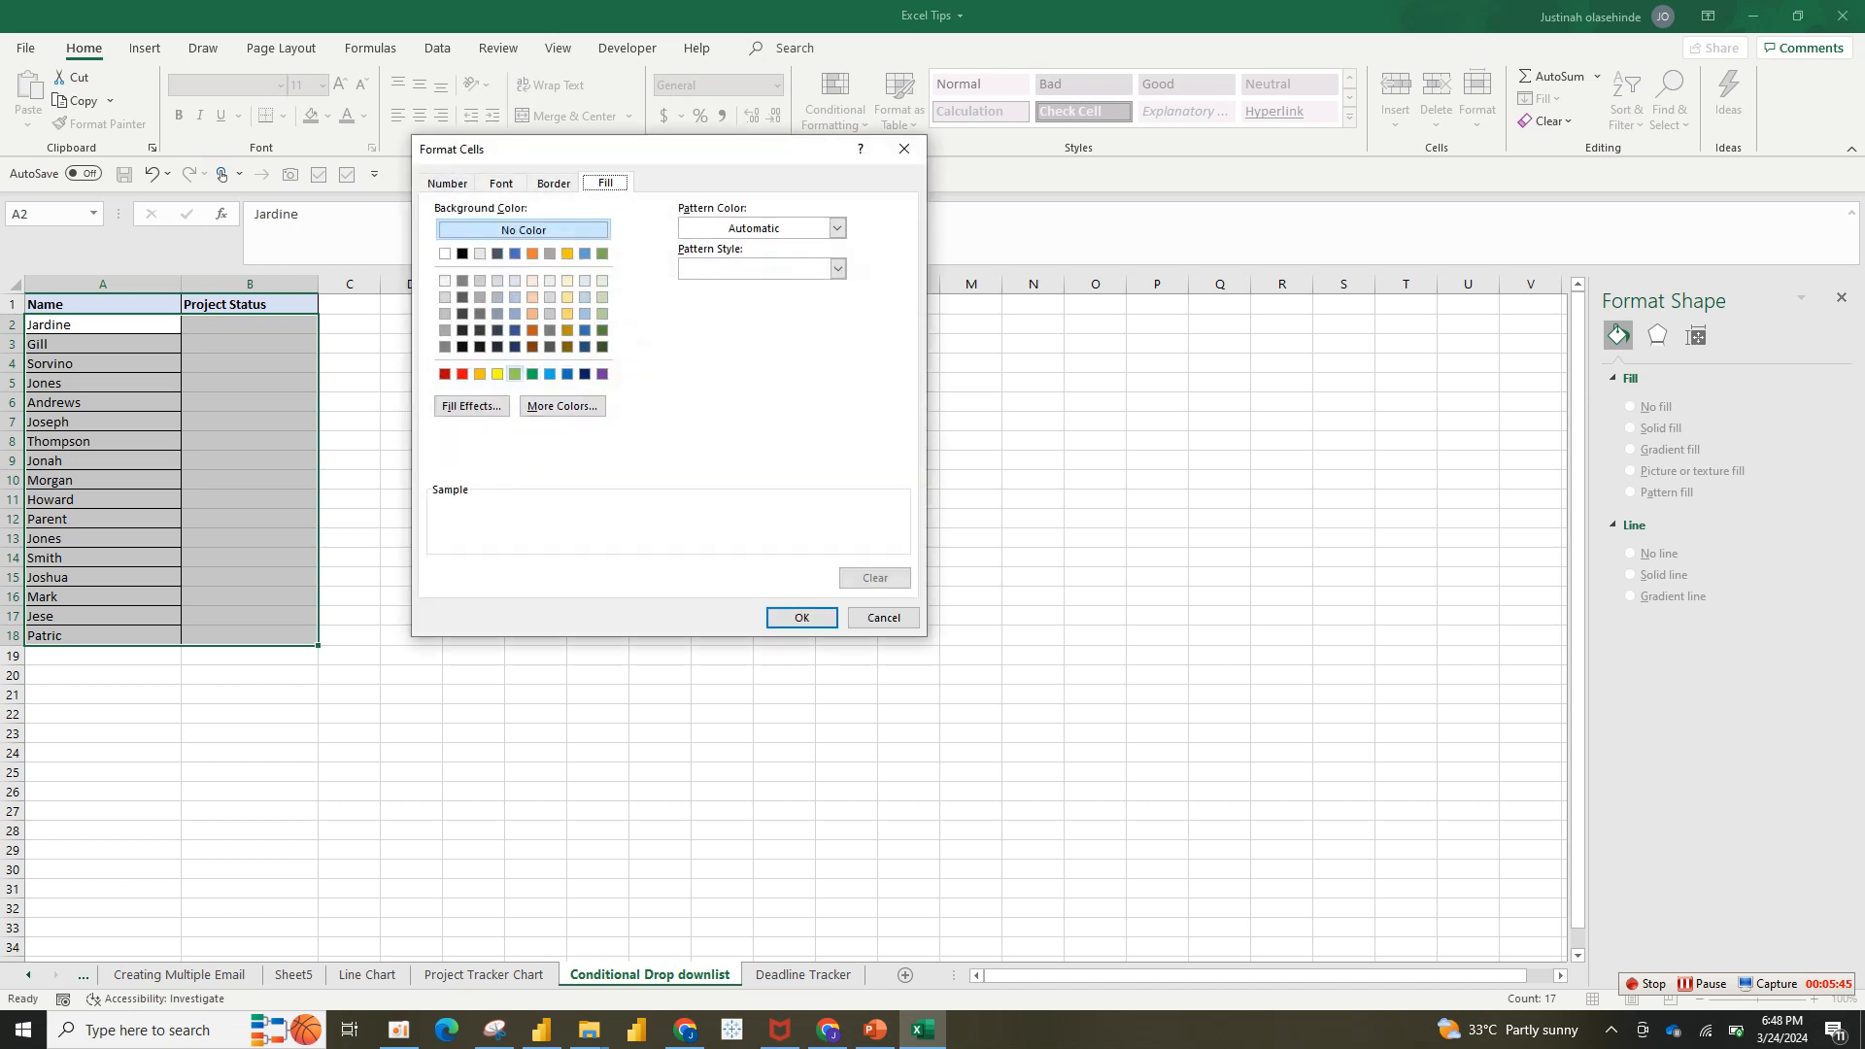
left_click(515, 374)
left_click(802, 618)
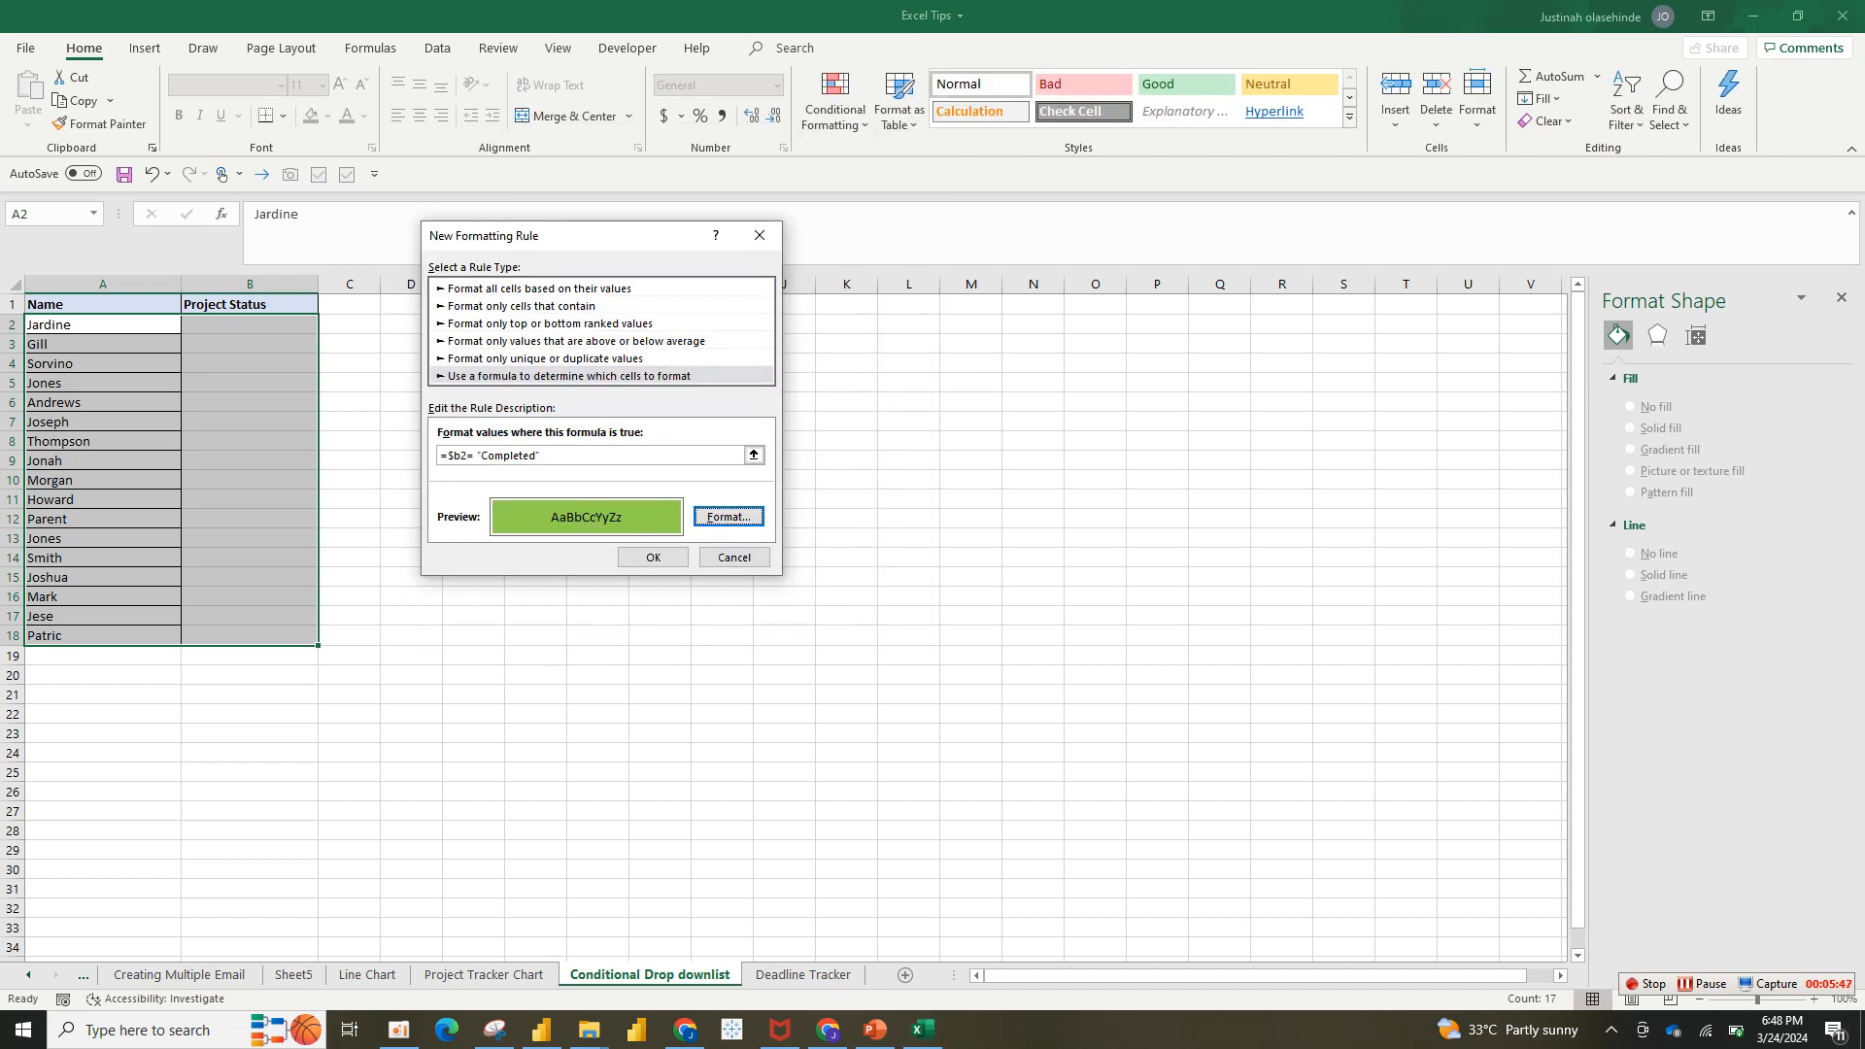
left_click(651, 556)
- Add a second formula-based conditional formatting rule for A2:B18 using the formula =$b2="Yet to Start"
left_click(834, 107)
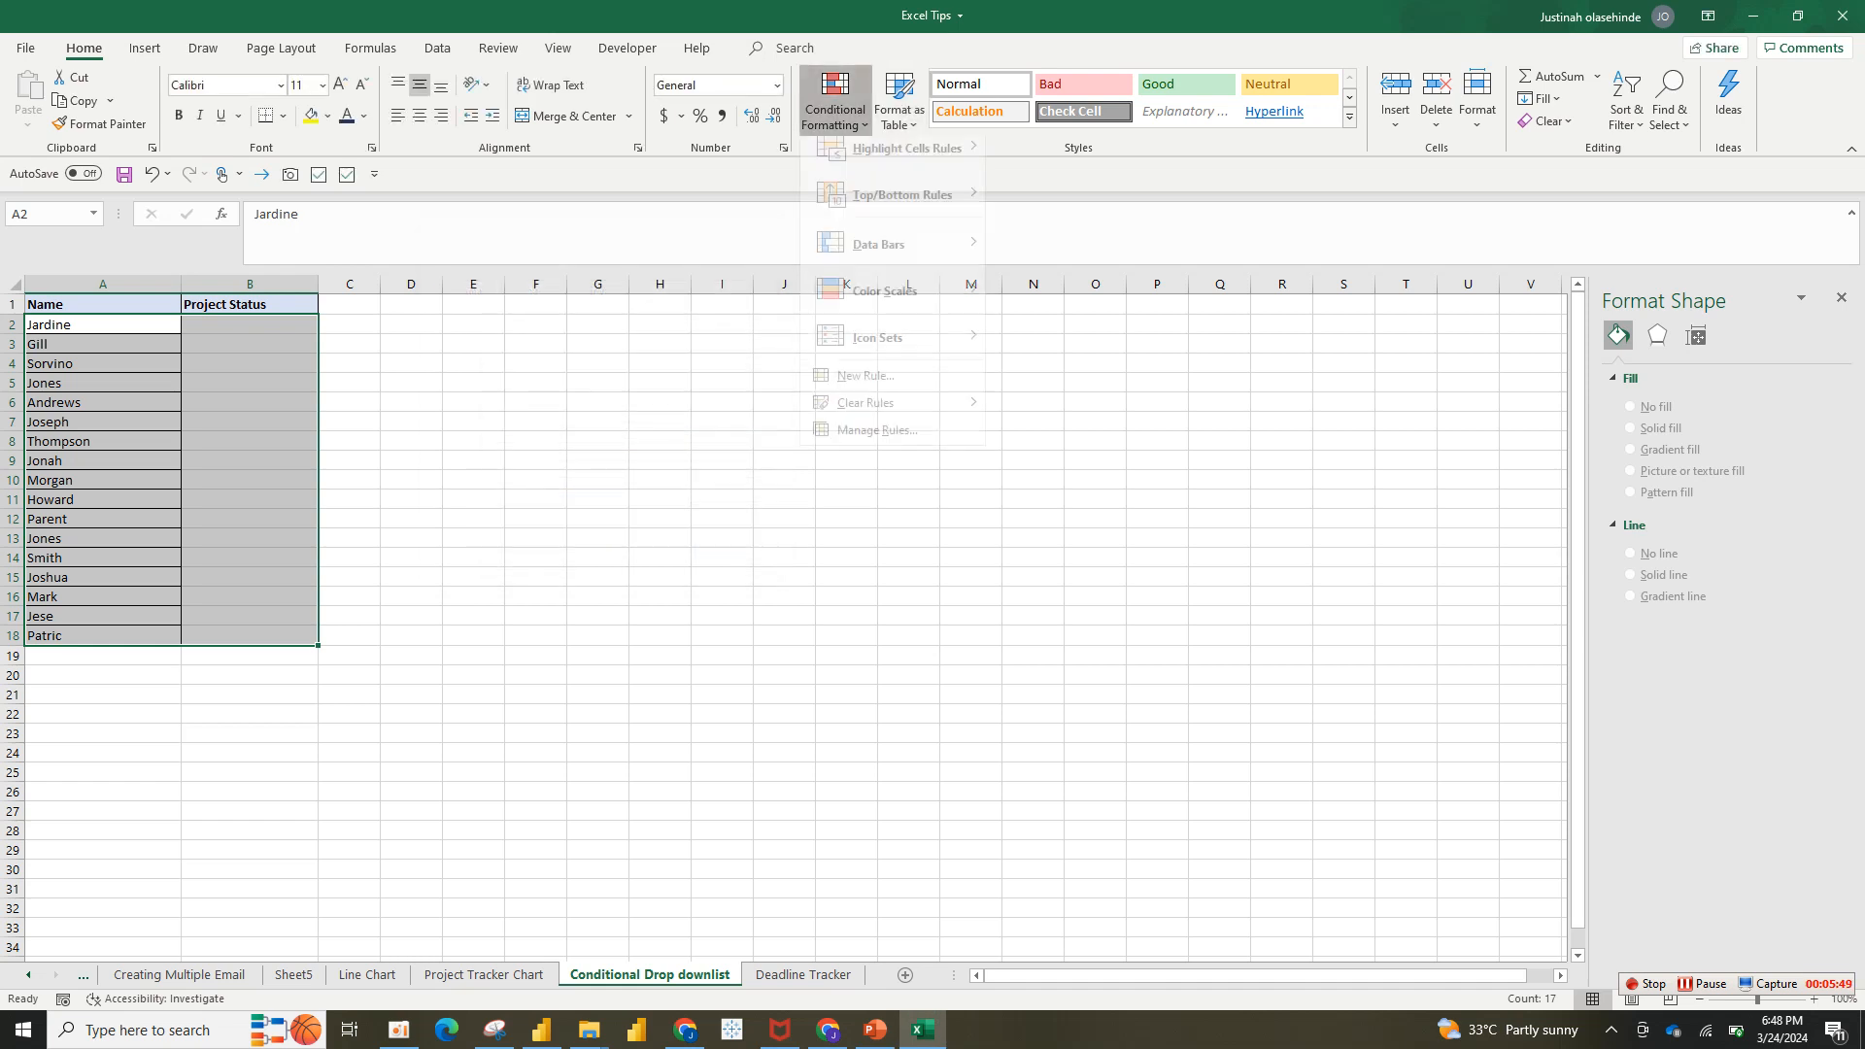
left_click(877, 444)
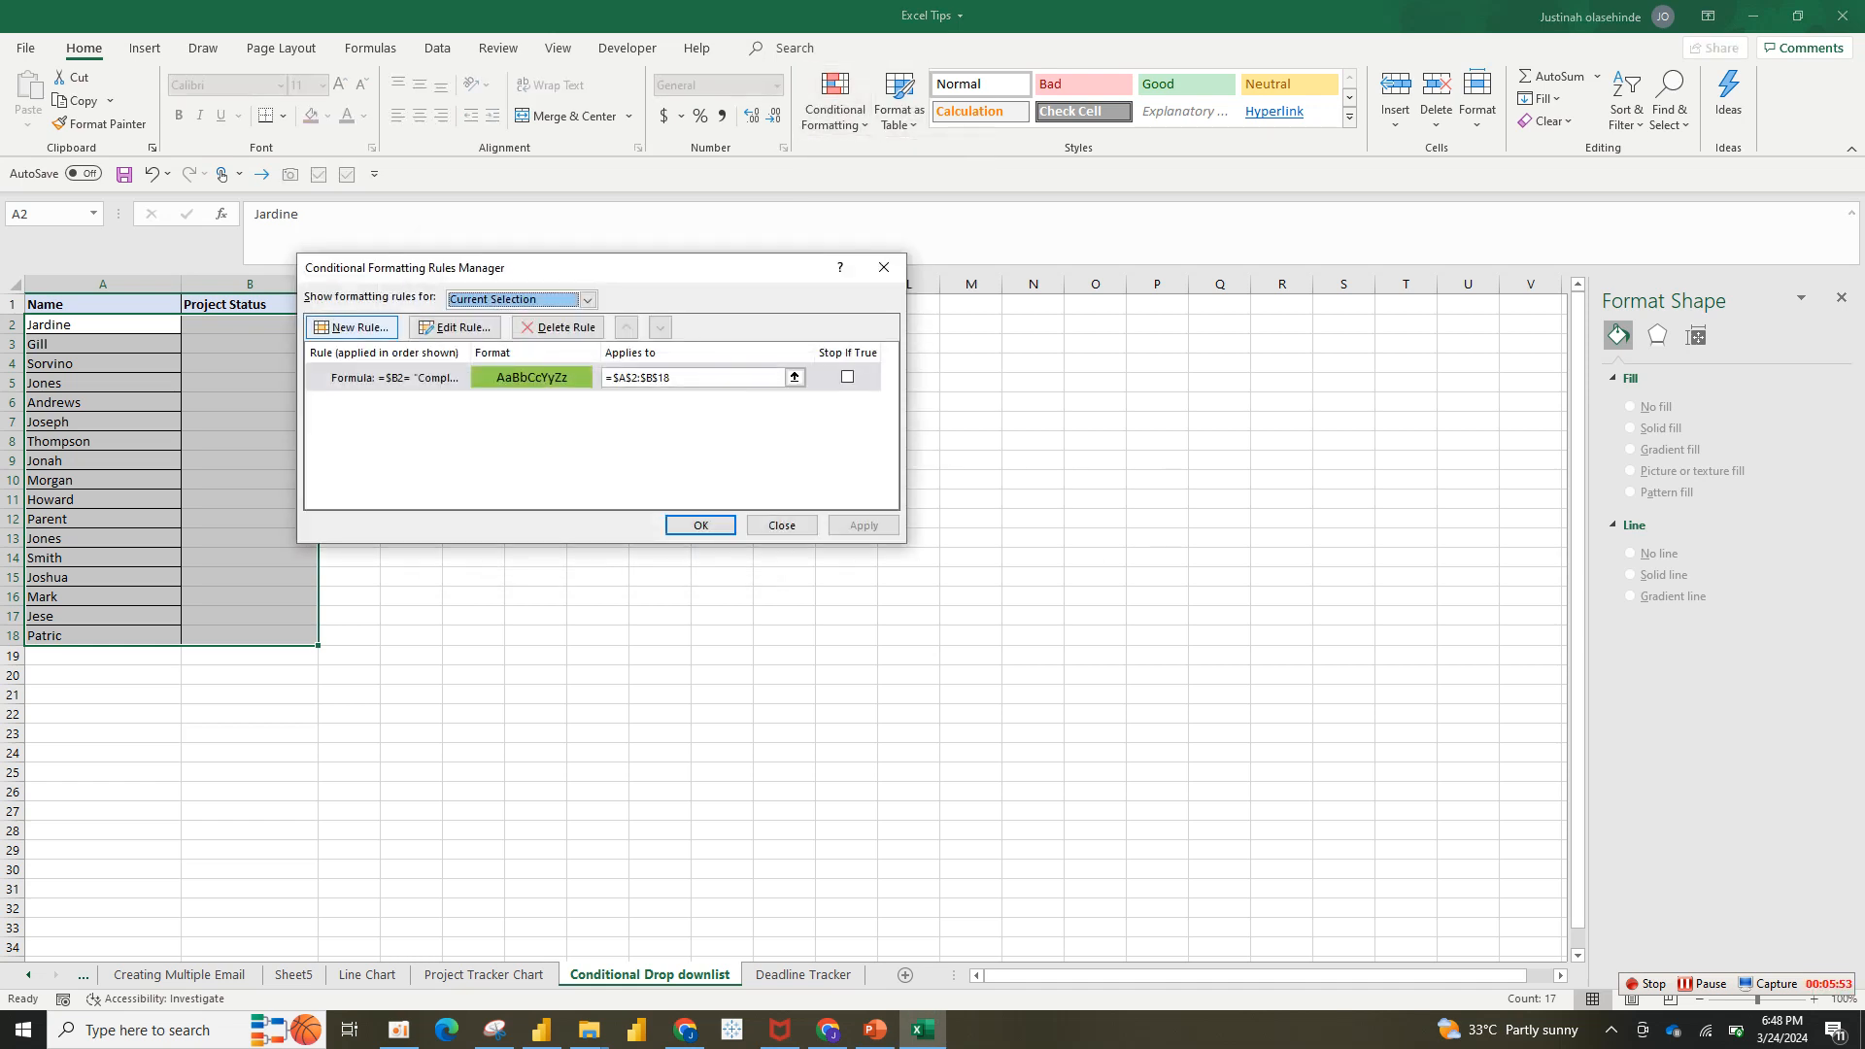
left_click(352, 326)
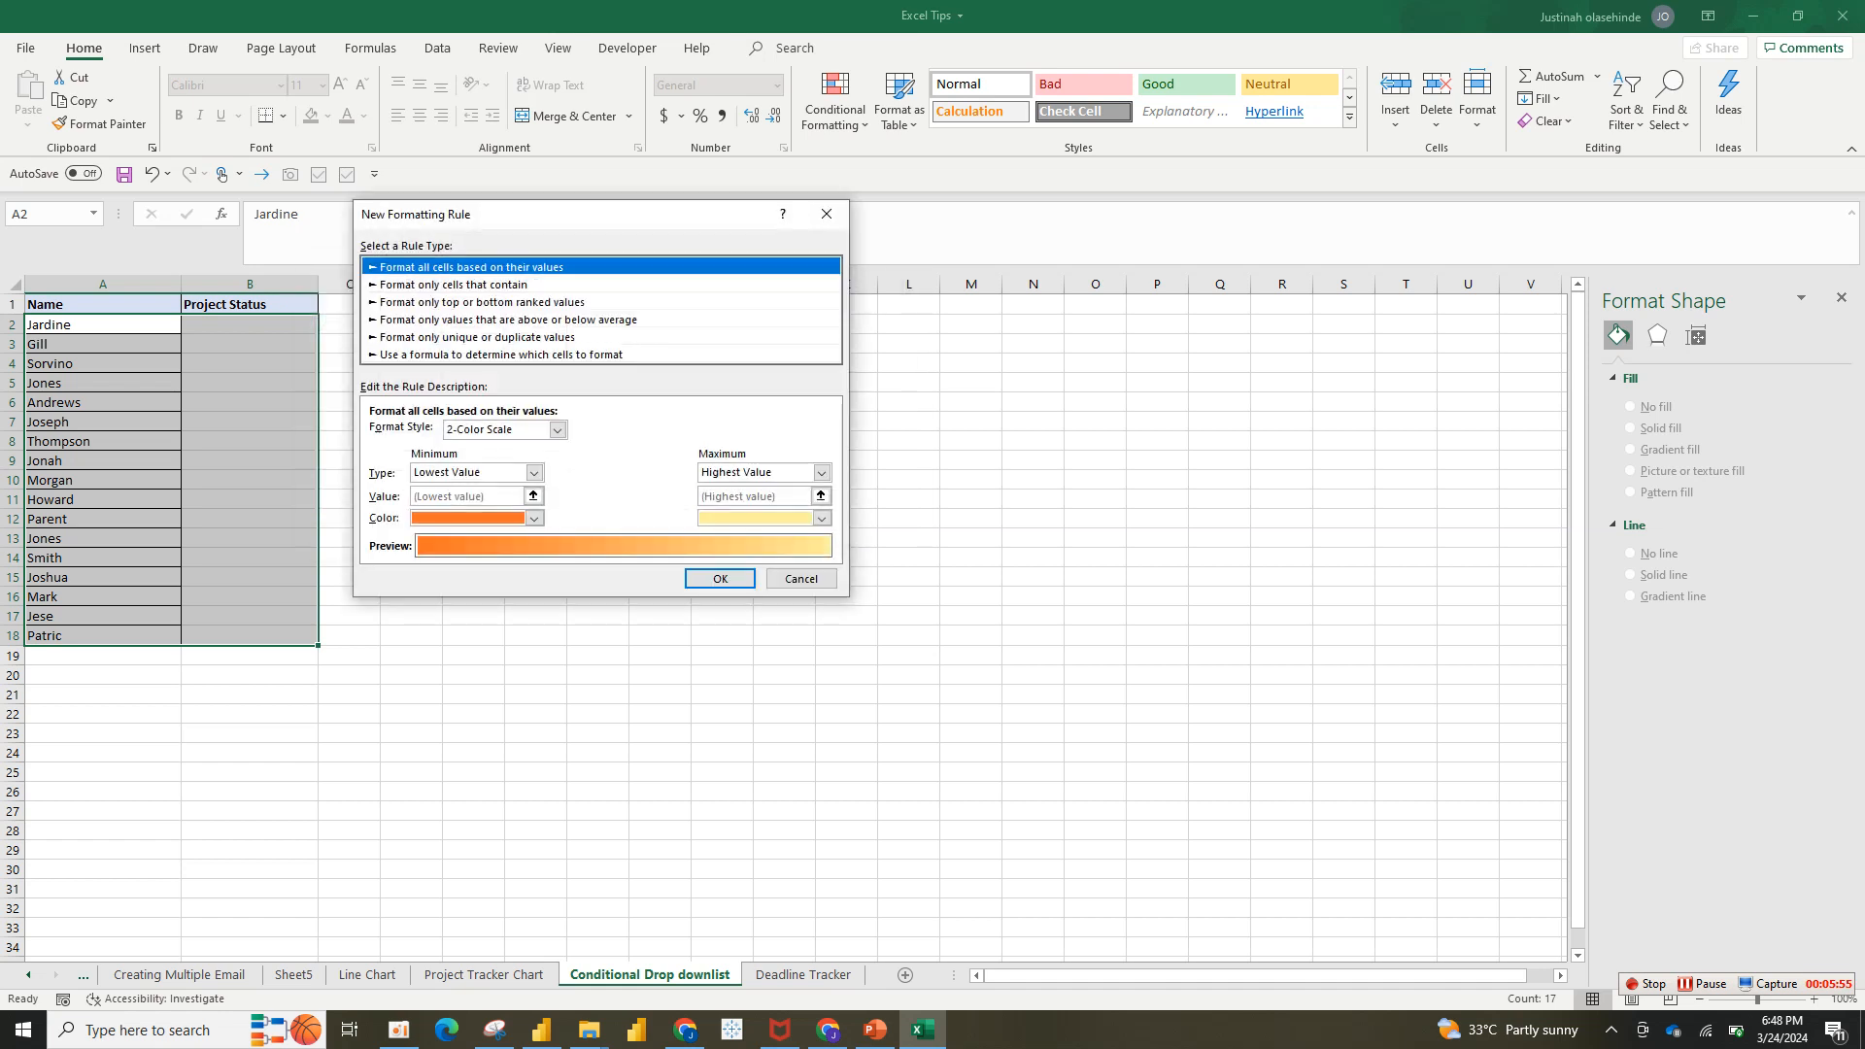
left_click(500, 354)
left_click(523, 435)
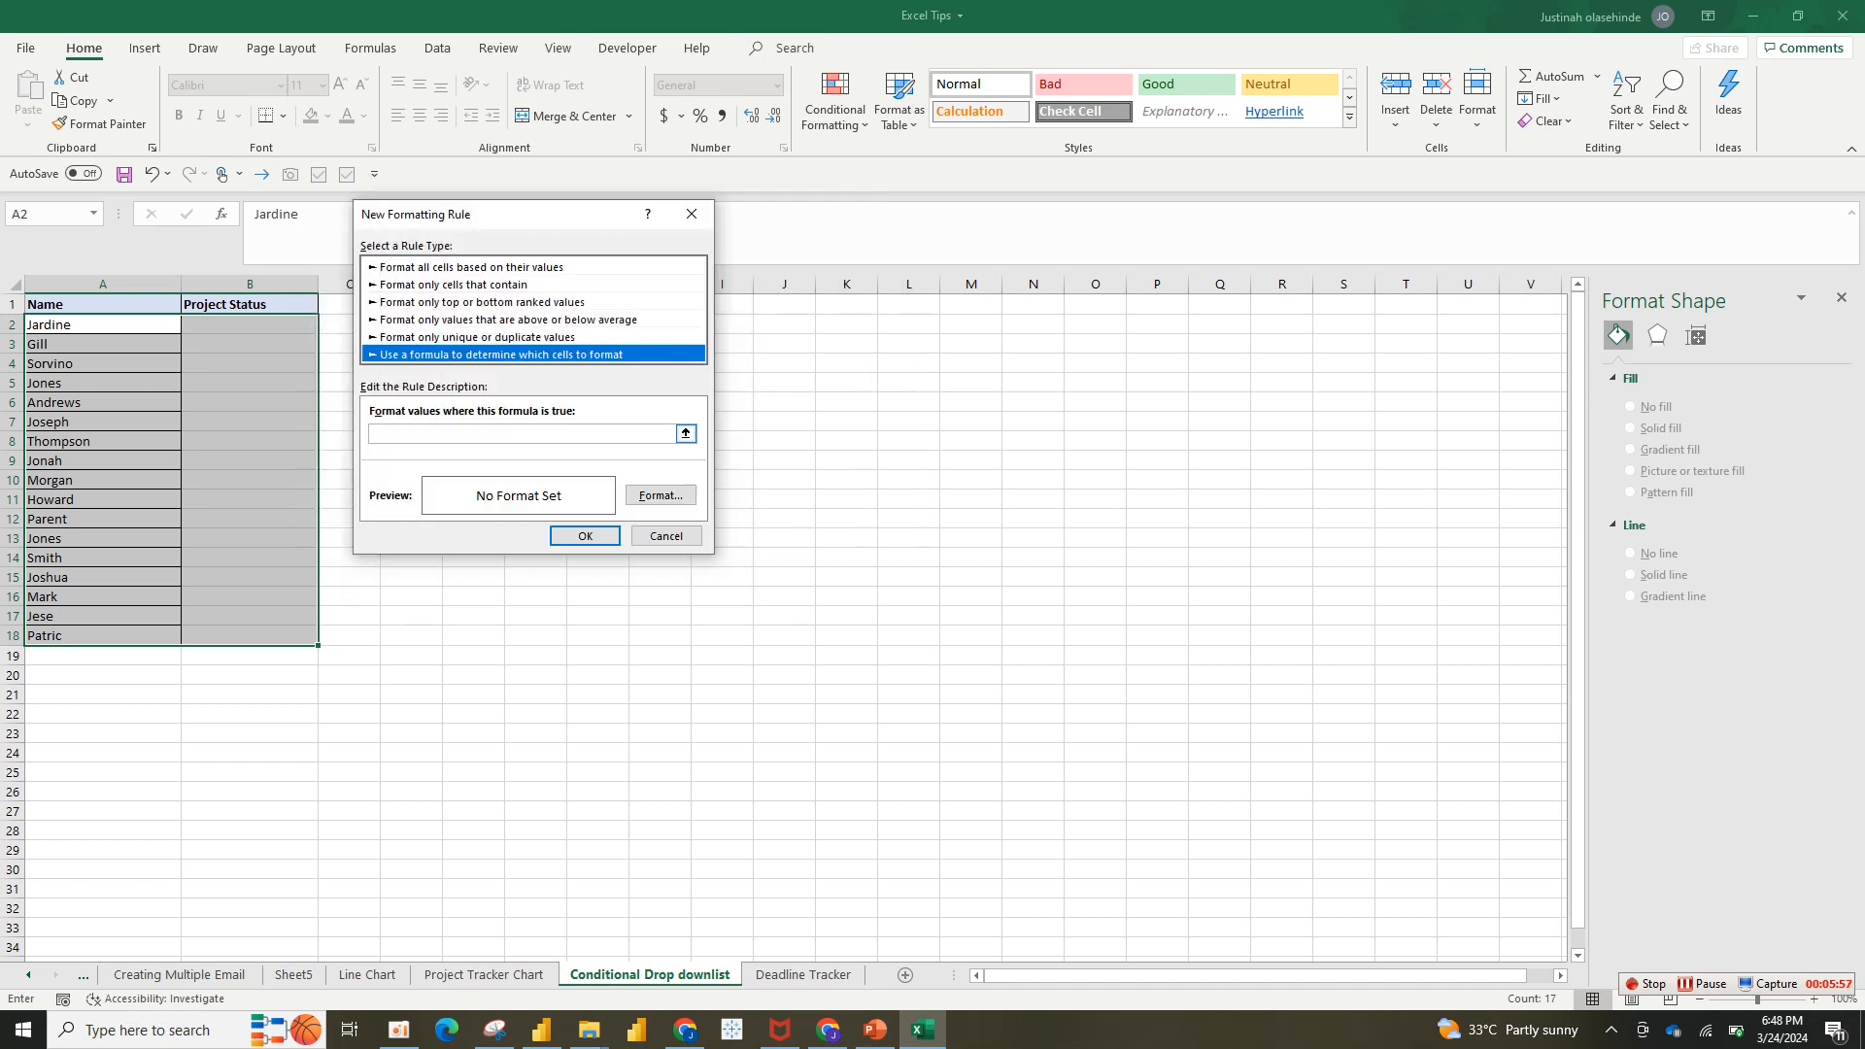
type("=")
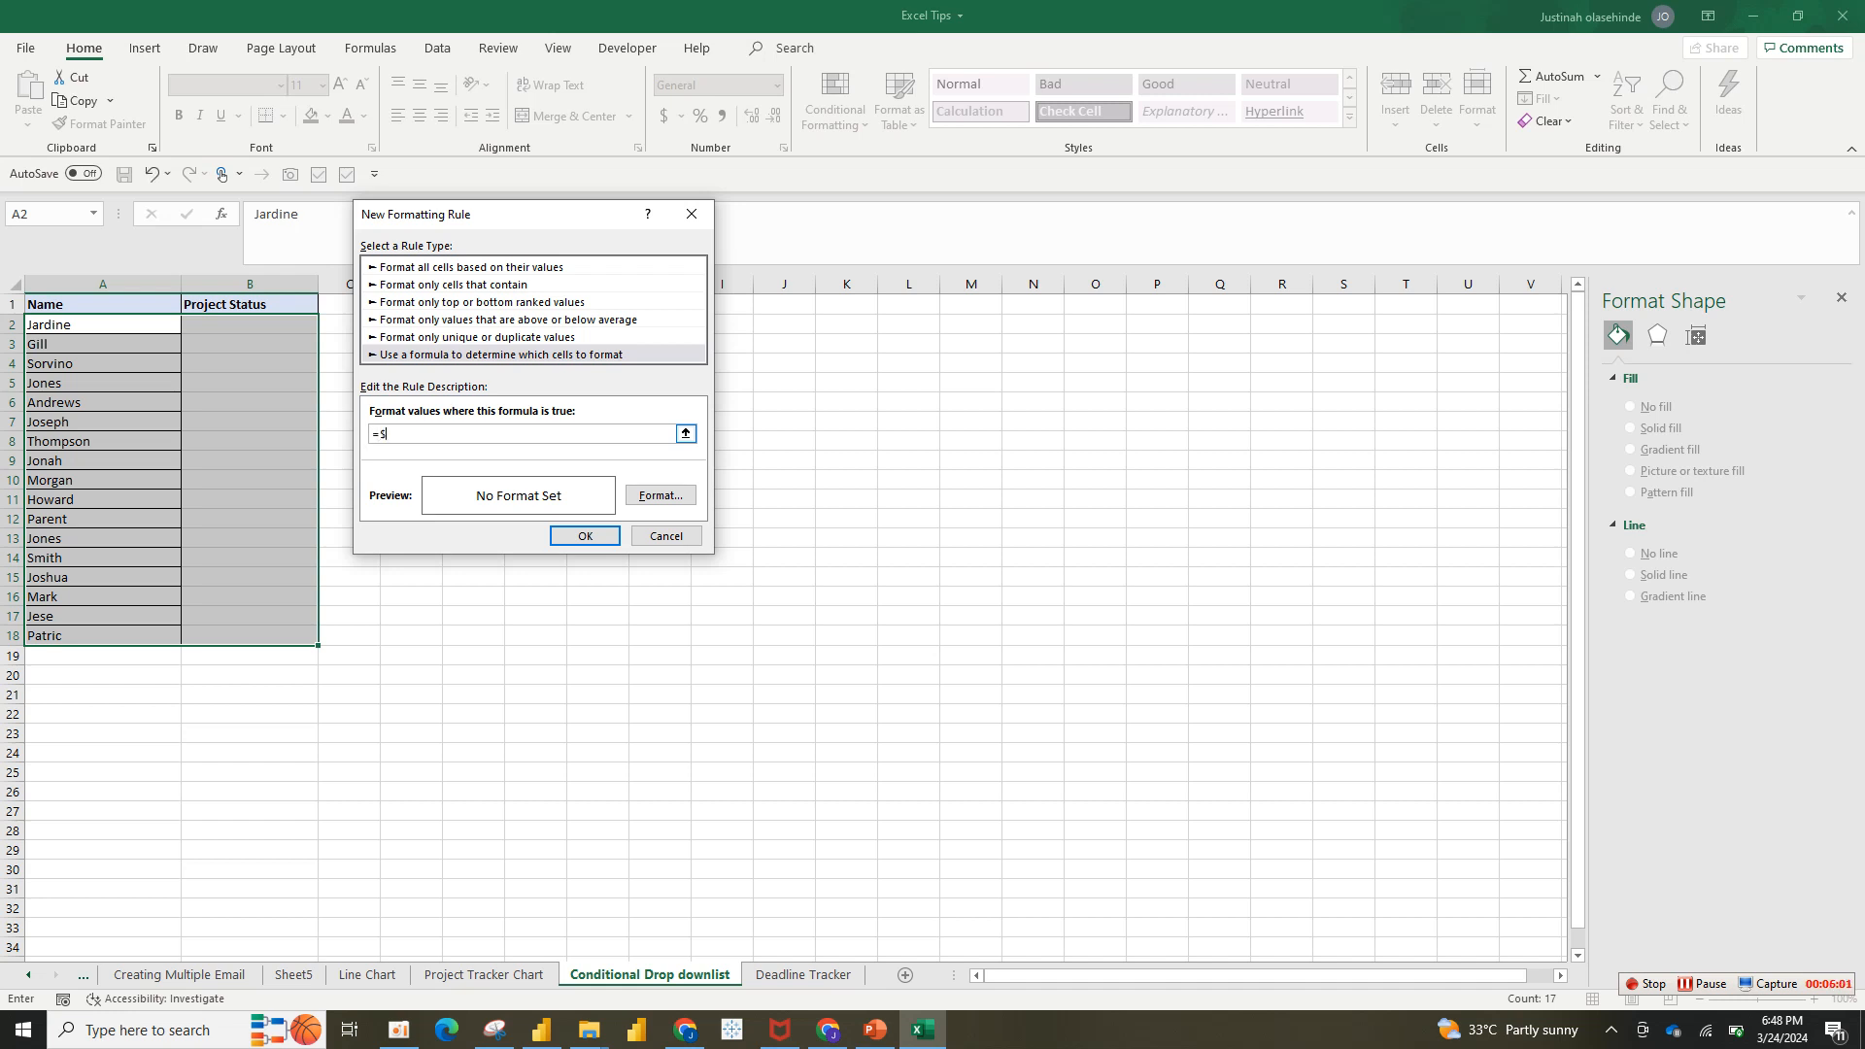
type("$b2= \"Yet toStart")
- Set the "Yet to Start" rule's fill to a custom light red and save the rule
left_click(660, 496)
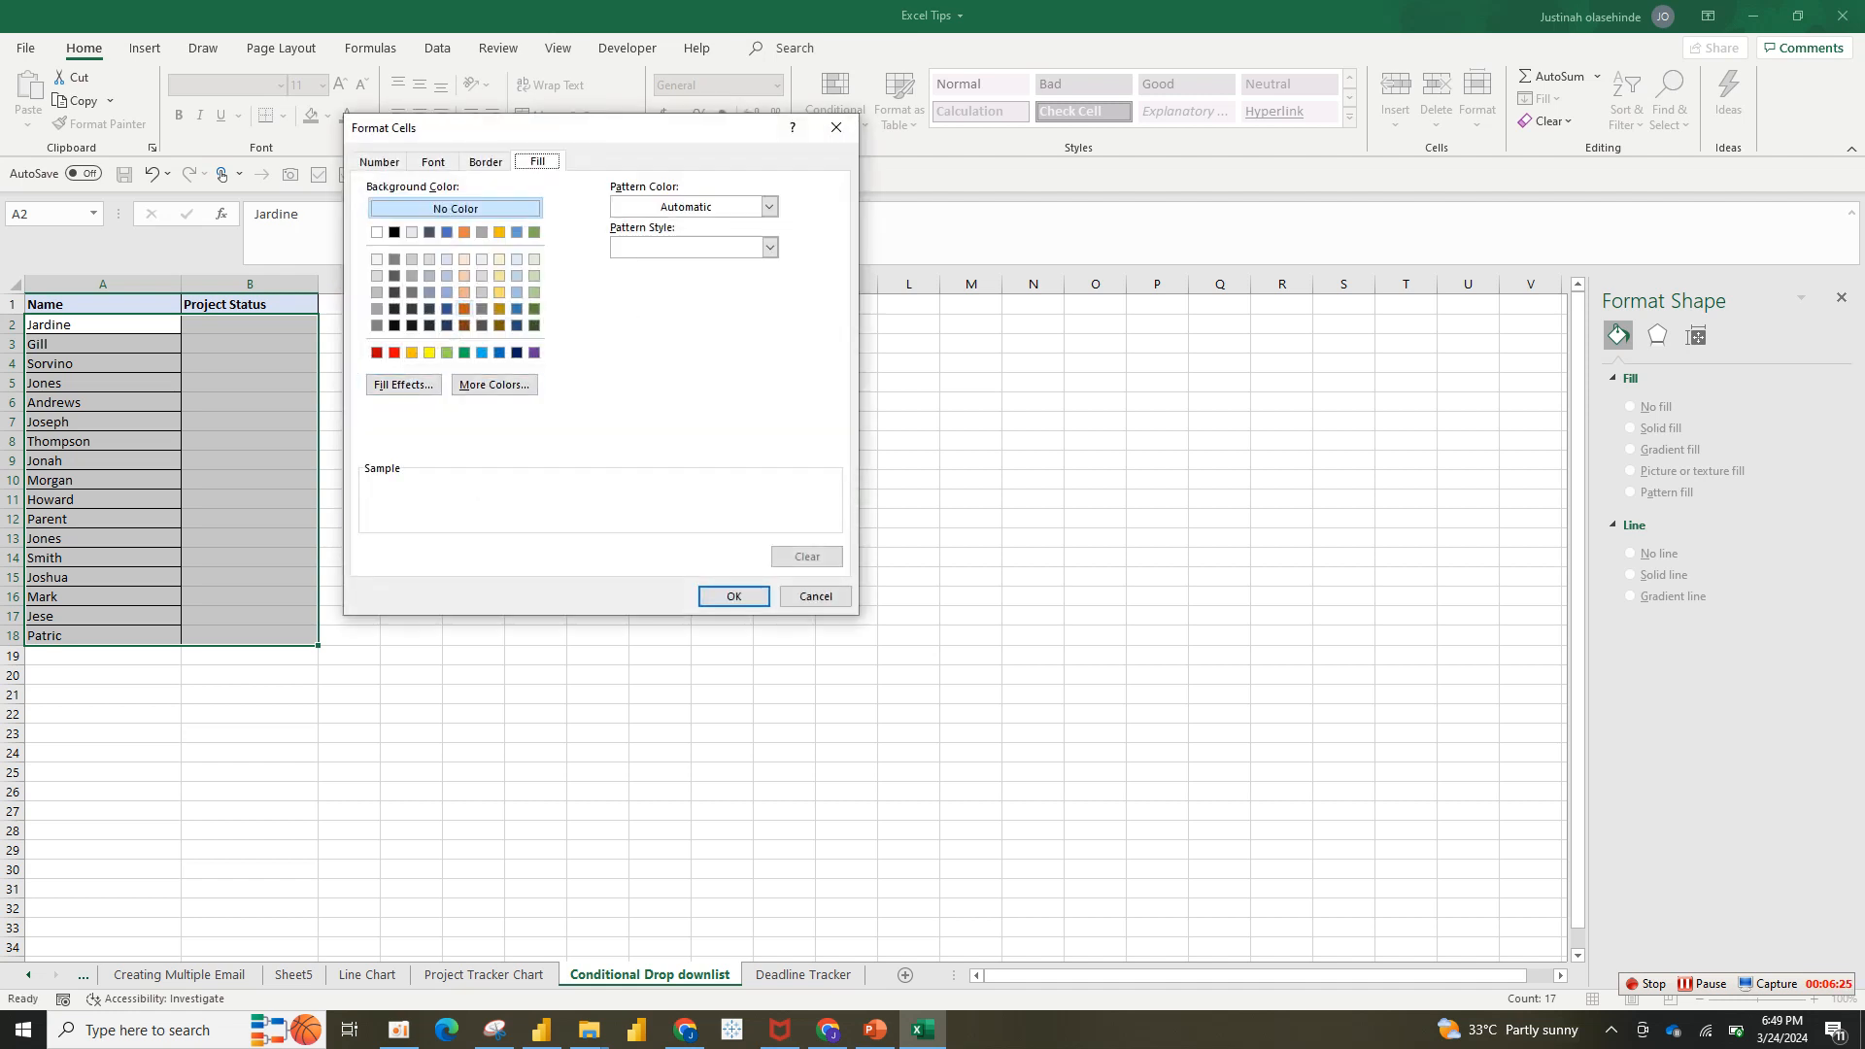
left_click(394, 353)
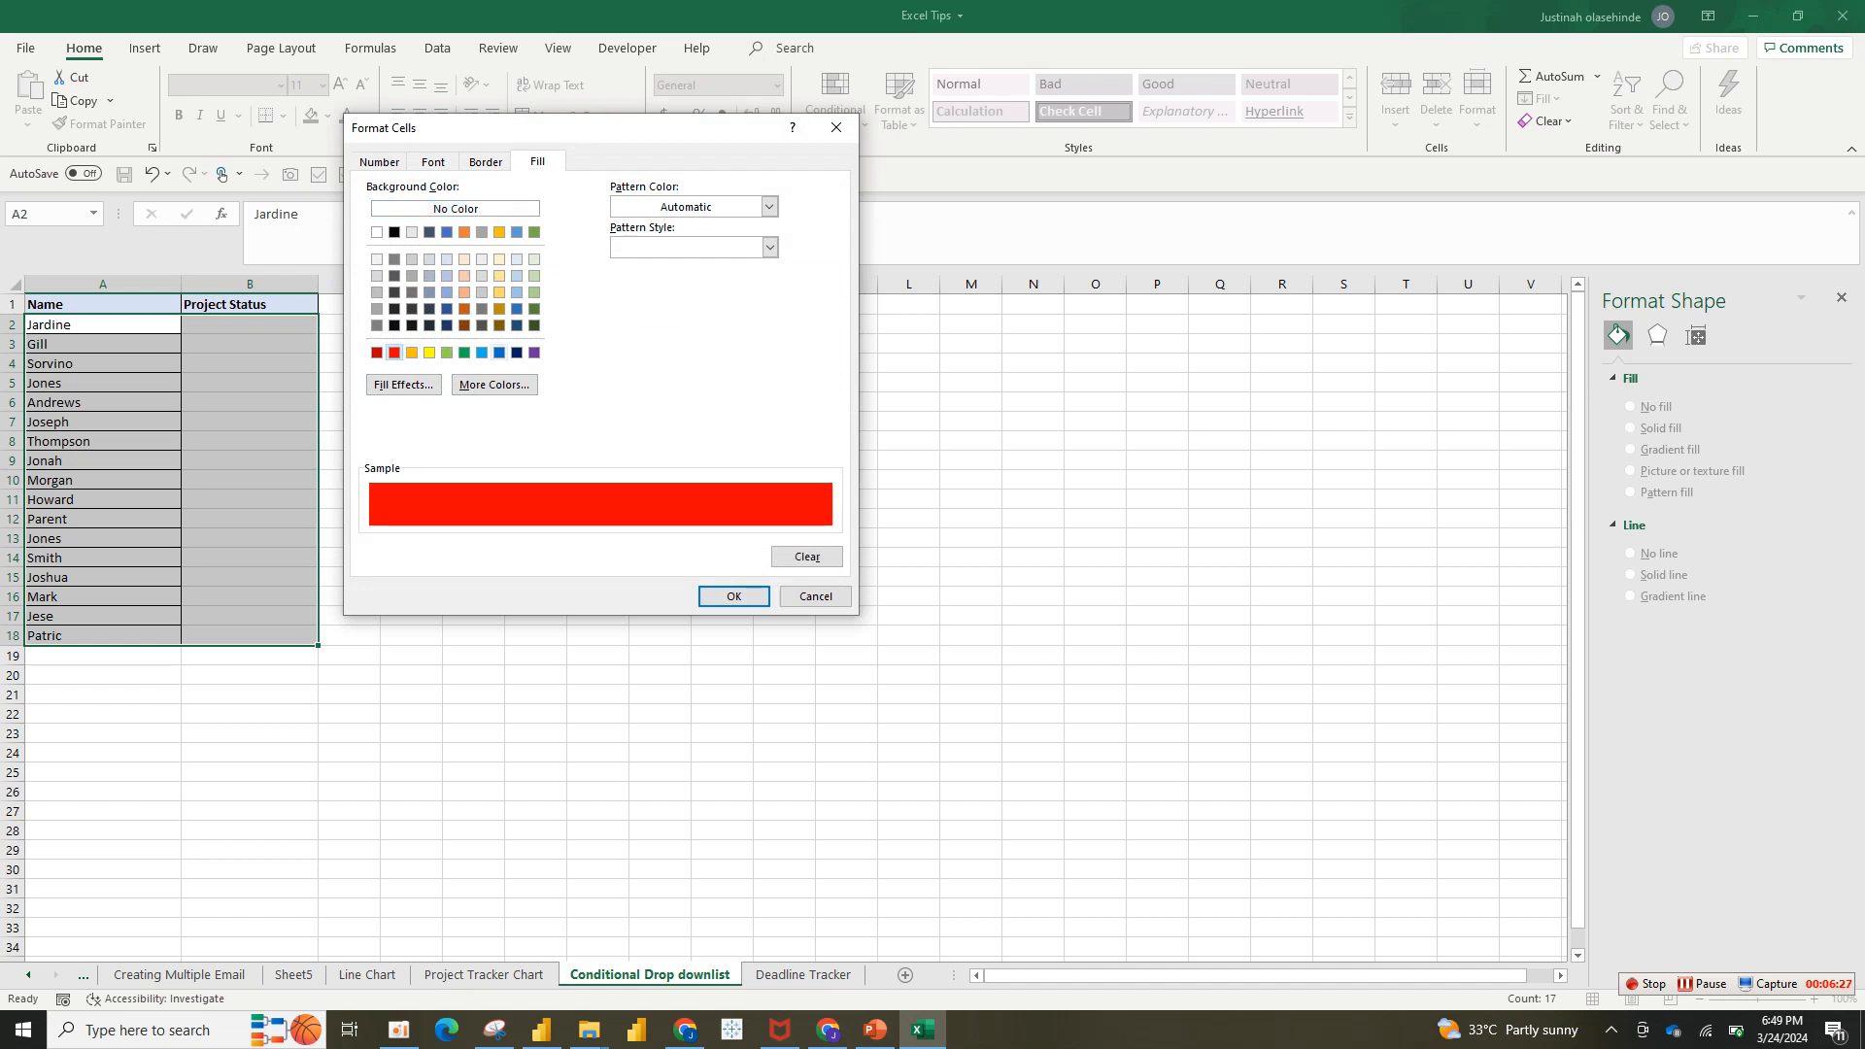
left_click(494, 384)
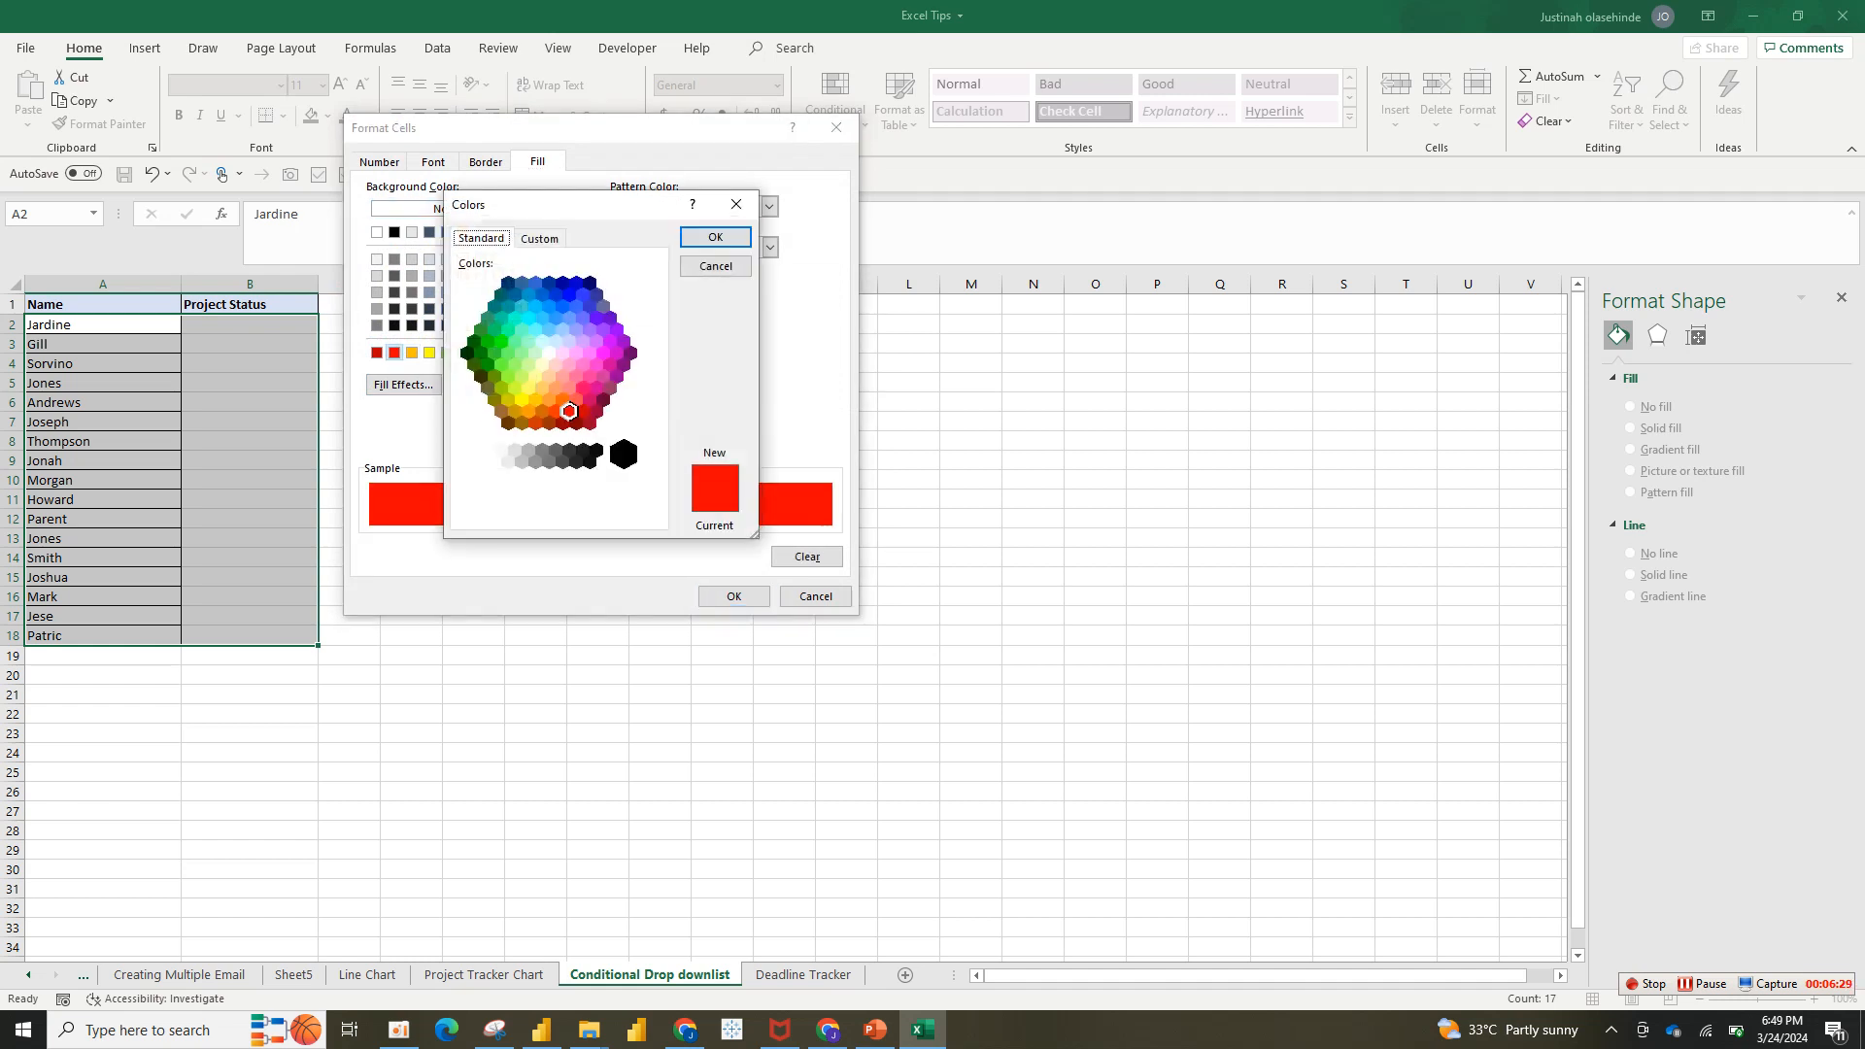
left_click(569, 387)
left_click(715, 237)
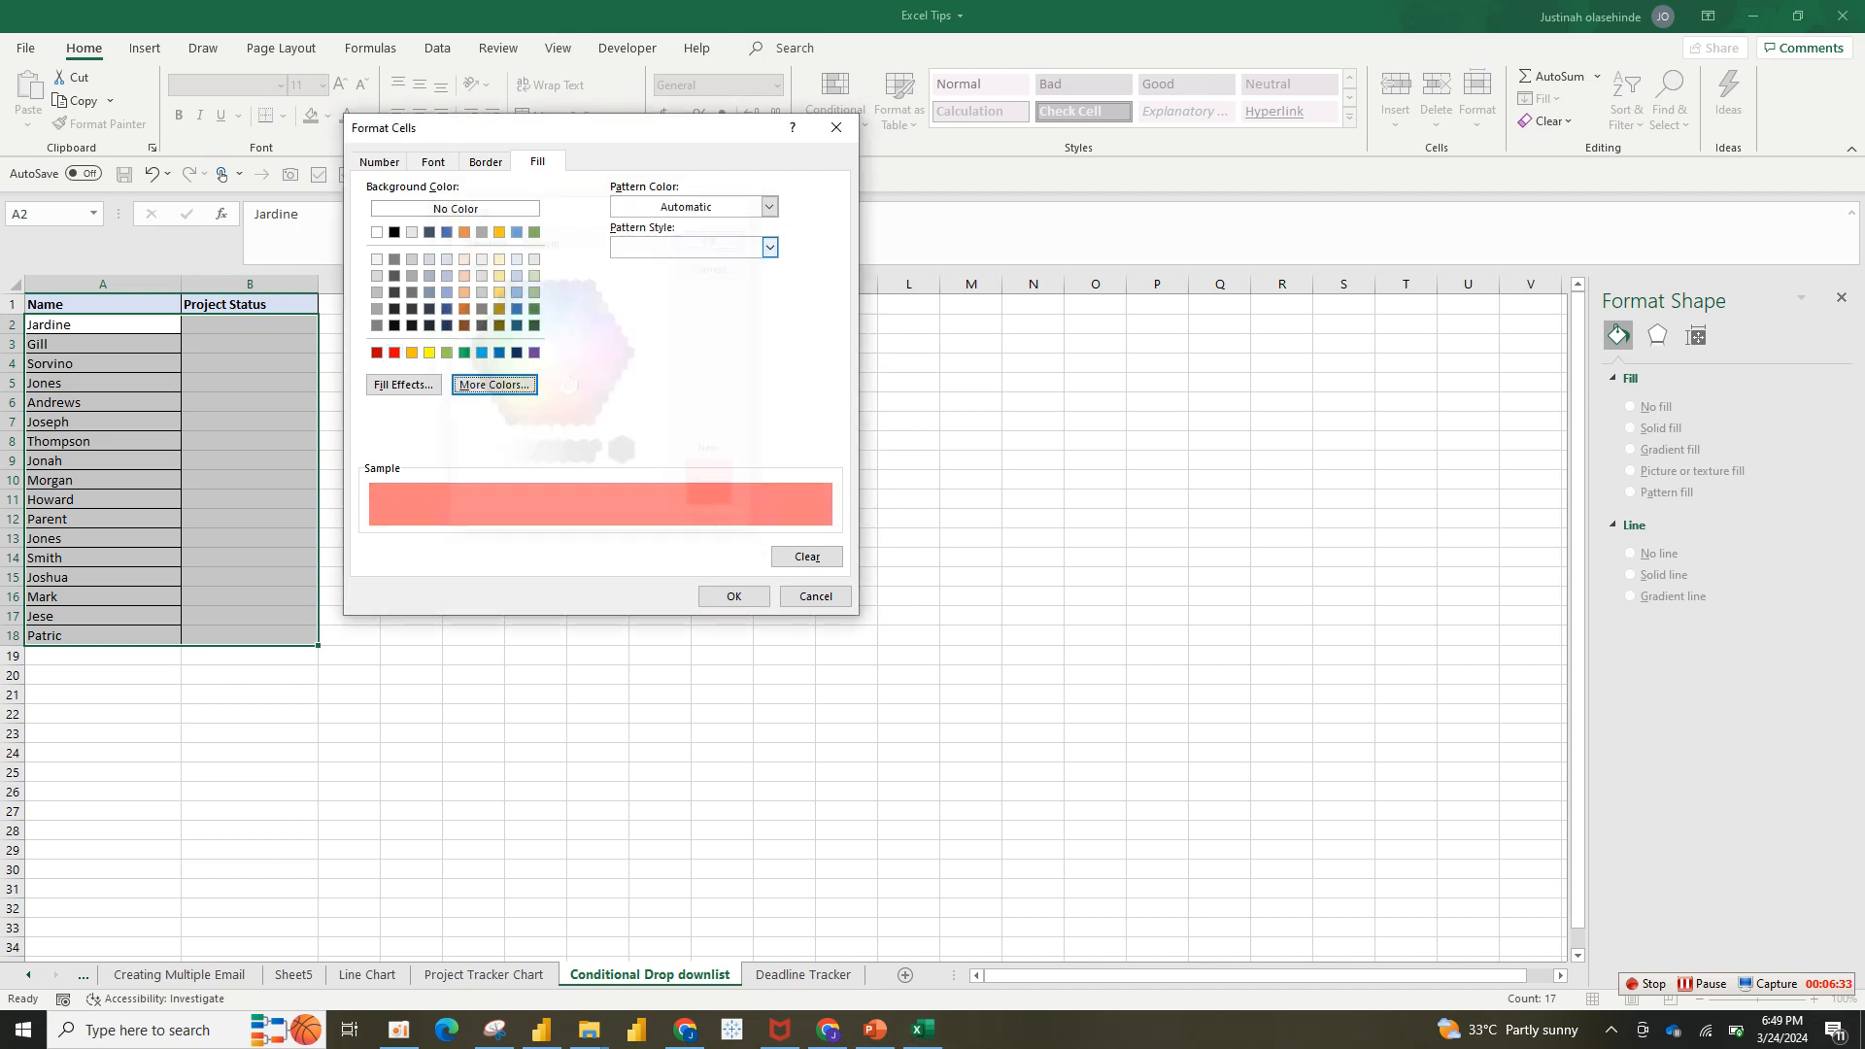
left_click(735, 596)
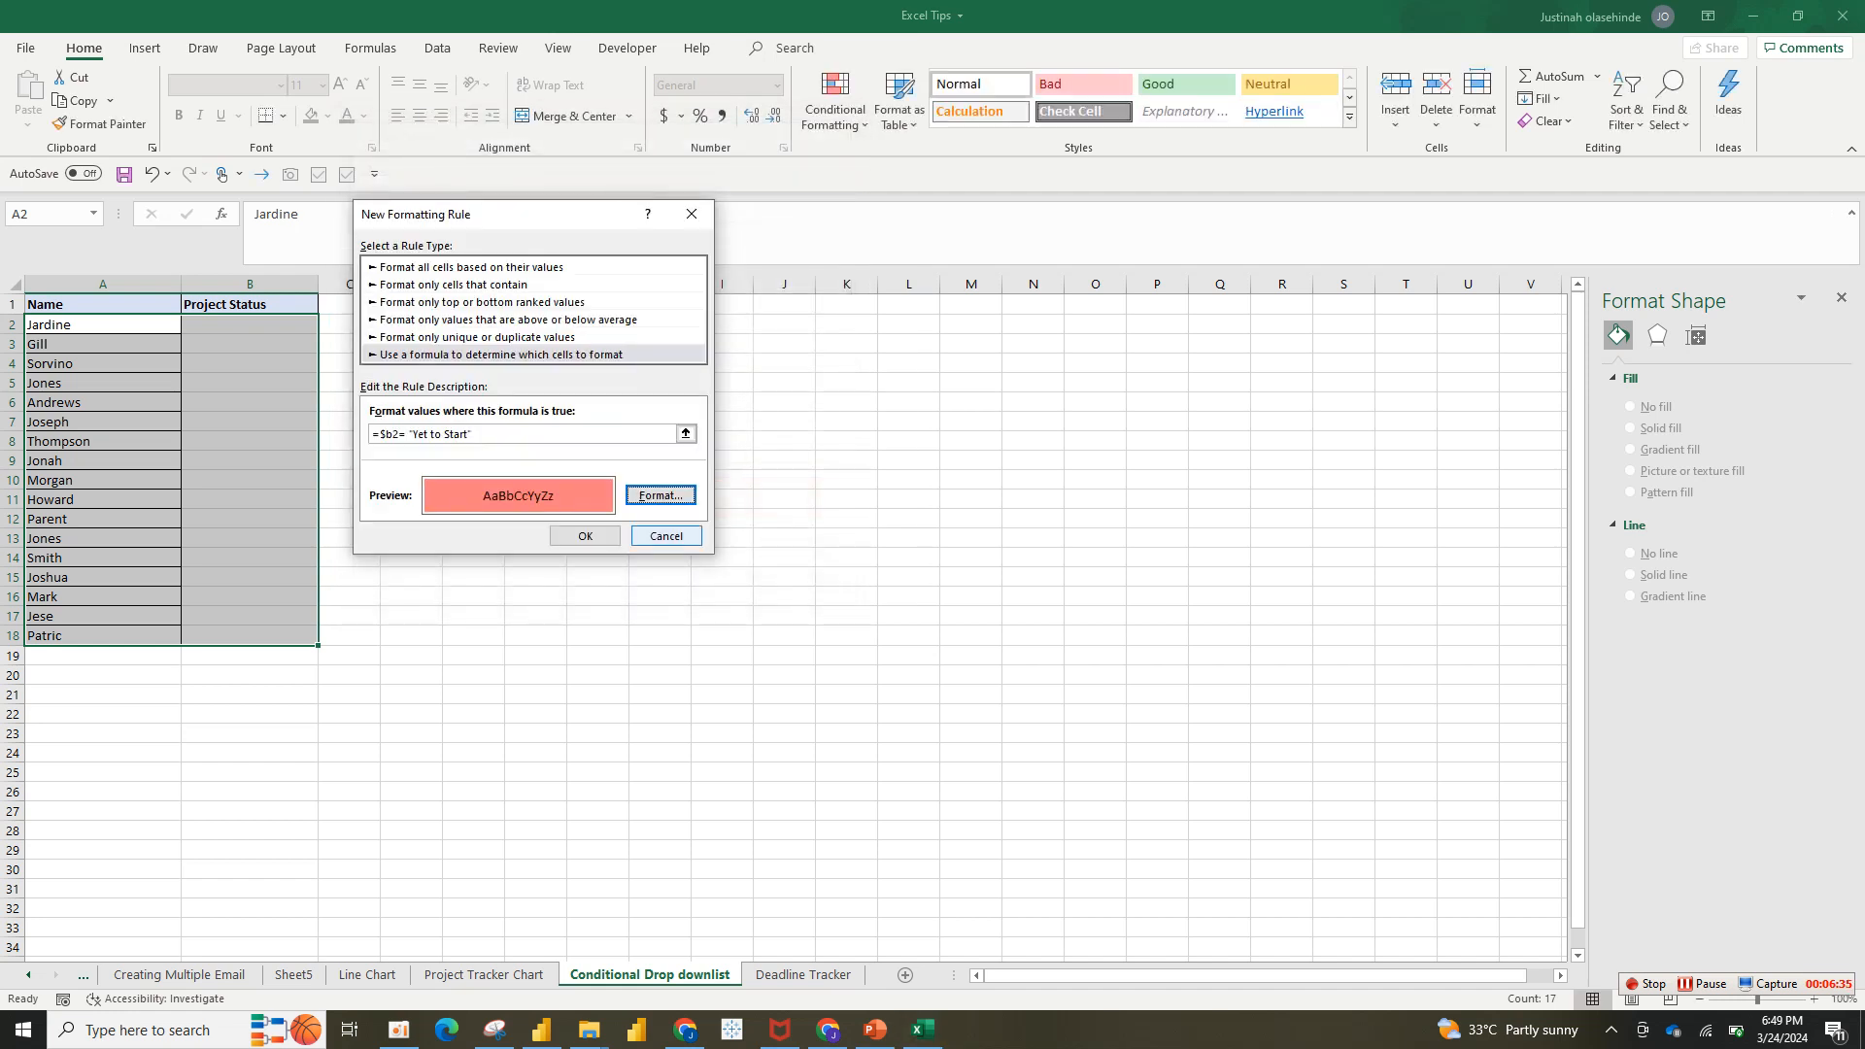
key("Return")
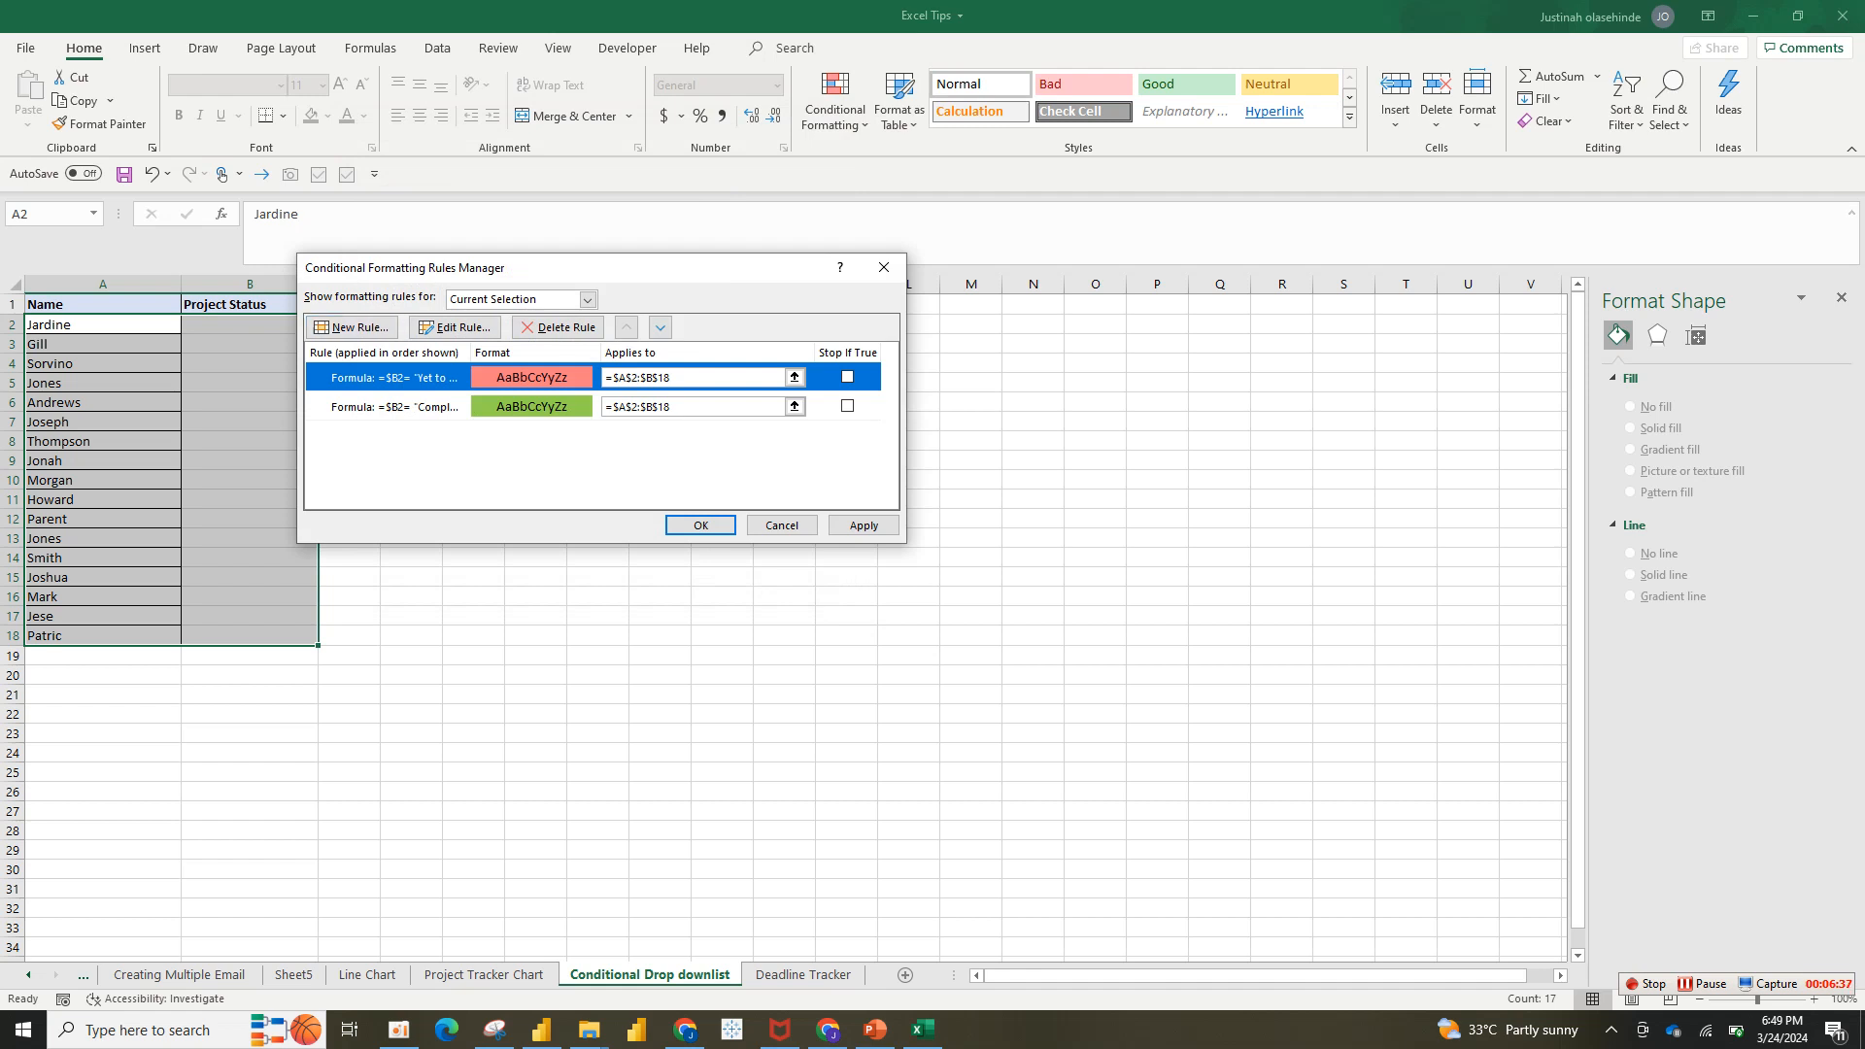
- Add a third formula-based conditional formatting rule for A2:B18 using the formula =$b2="Inprocess"
left_click(352, 327)
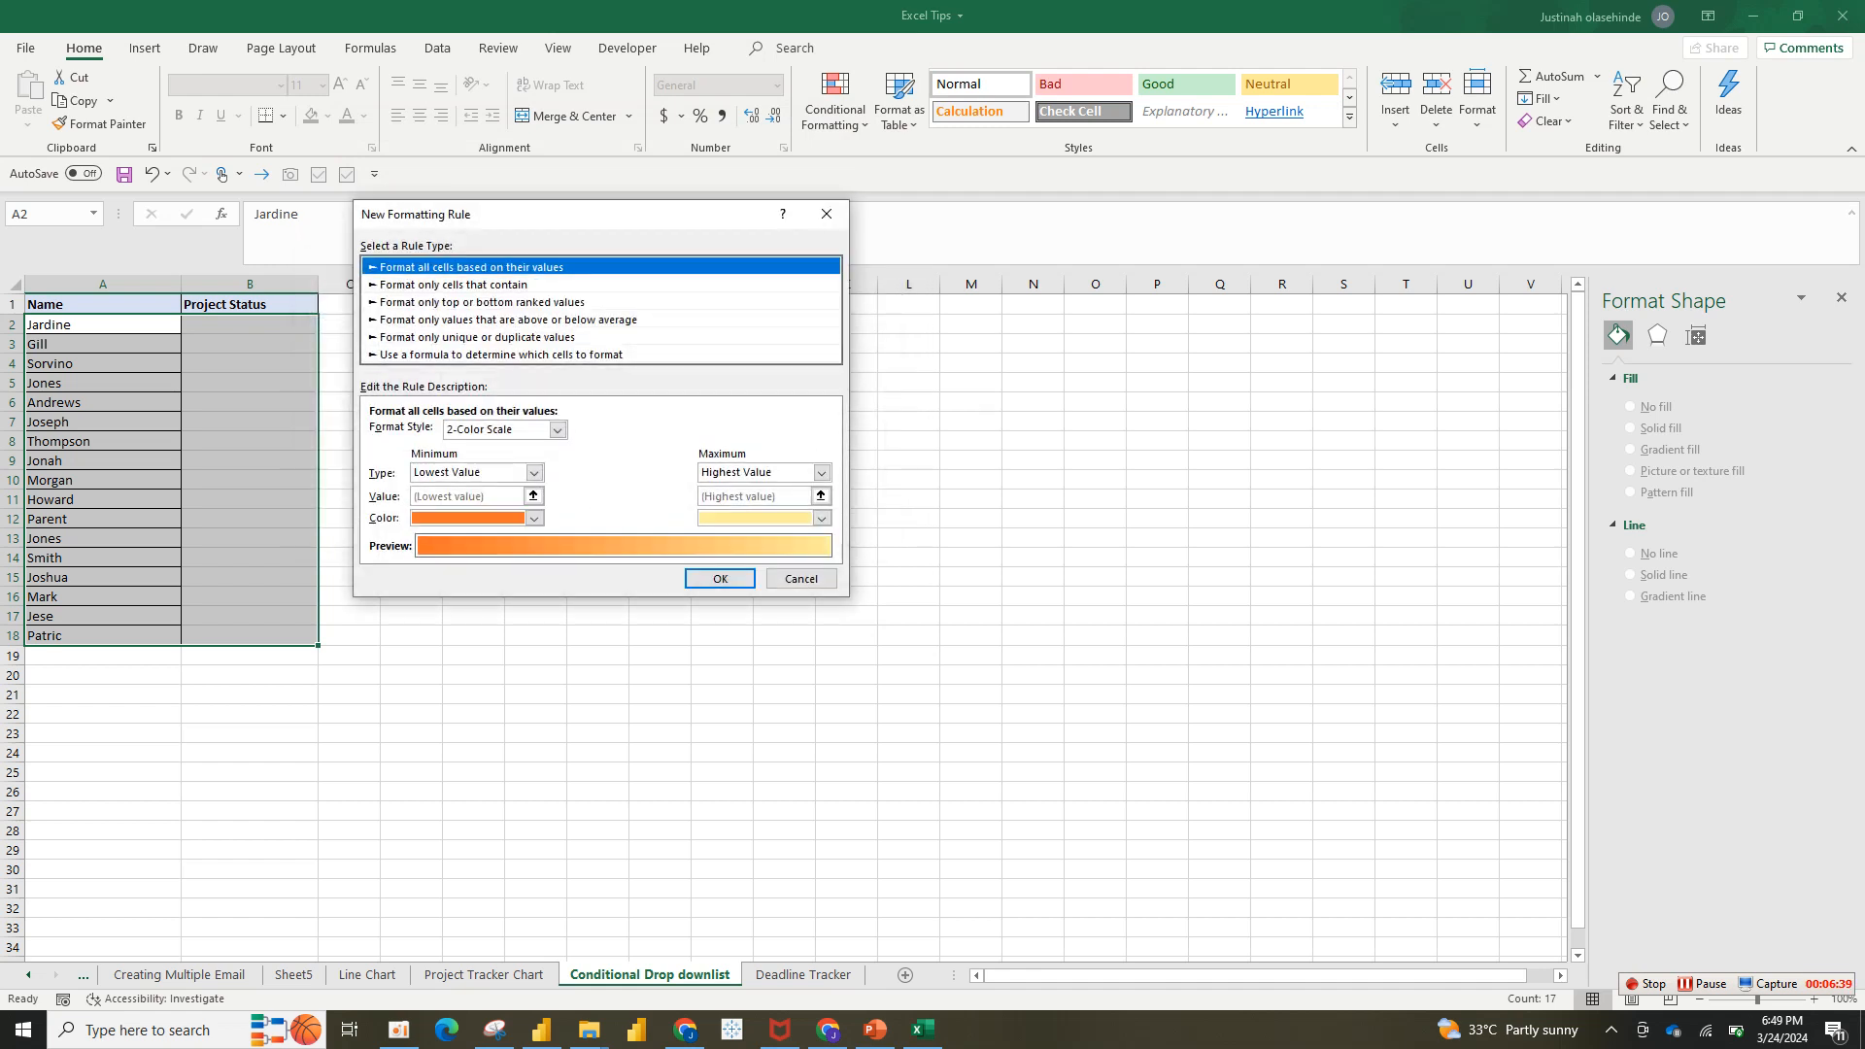
left_click(501, 355)
left_click(511, 434)
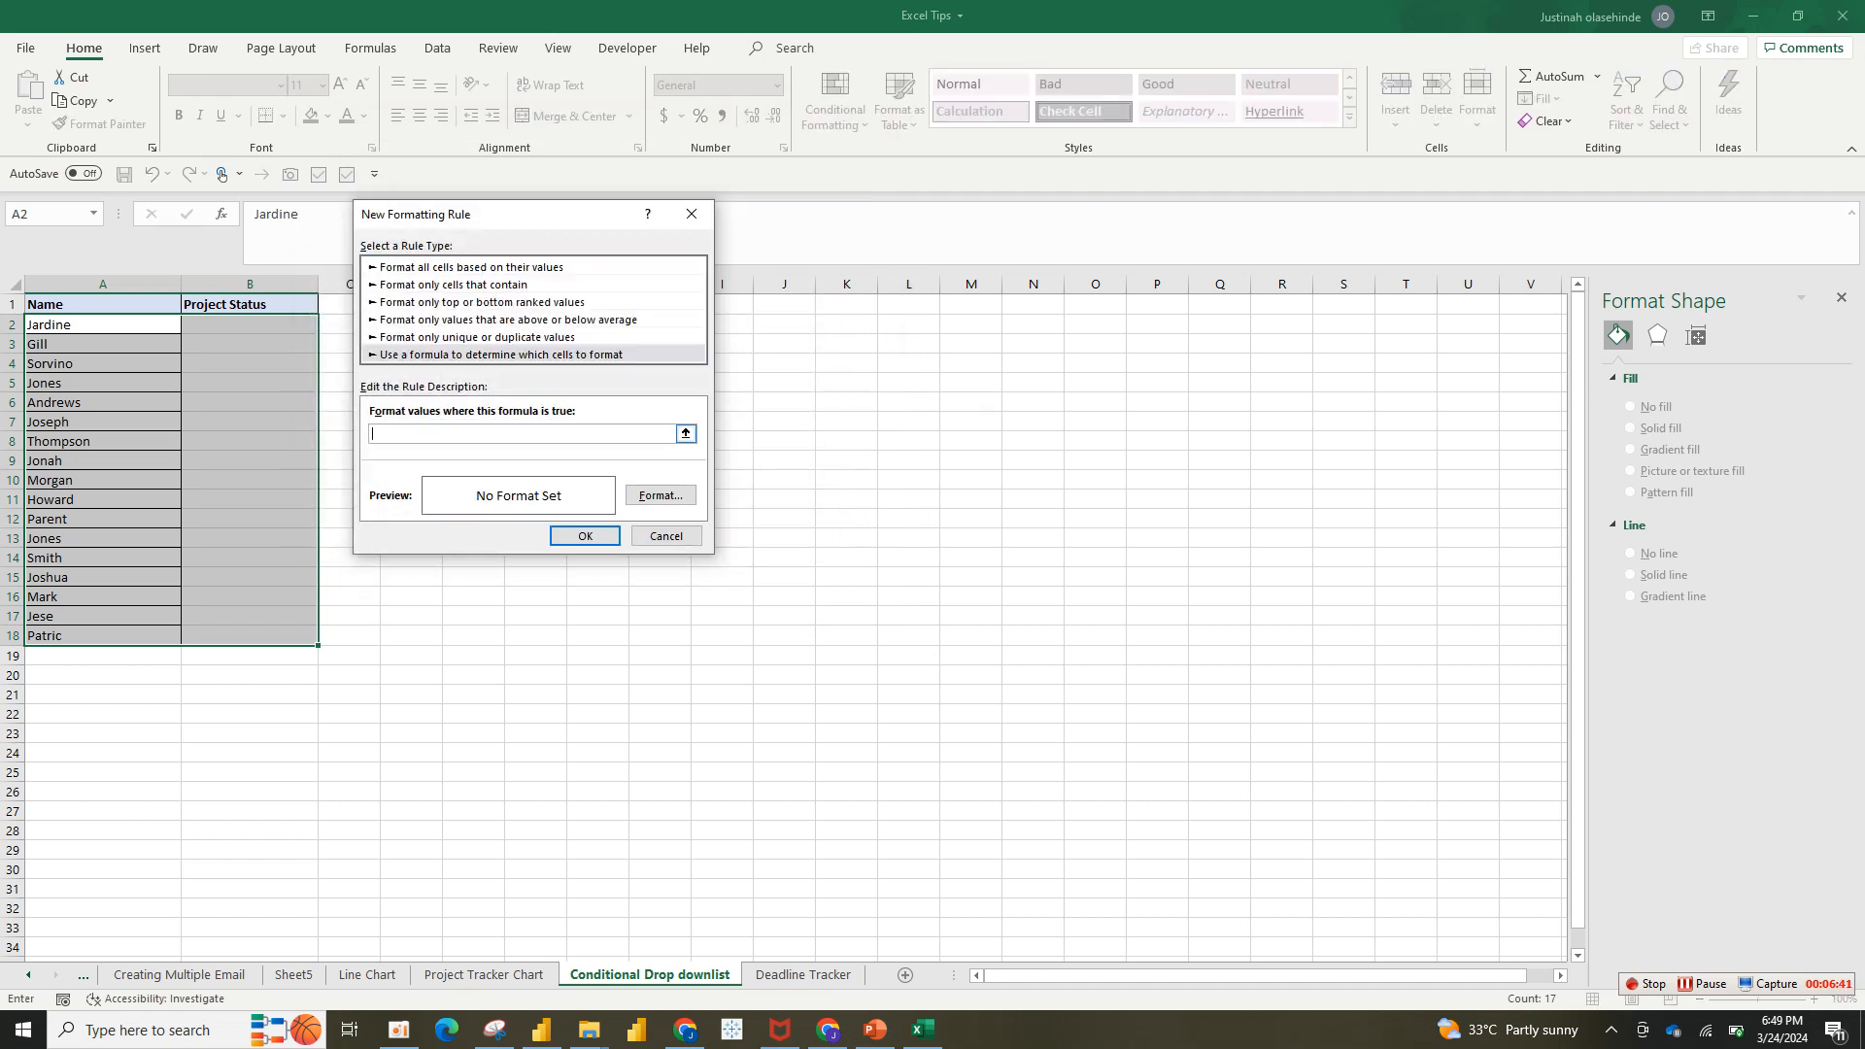
type("=")
type("ocess")
- Set the "Inprocess" rule's fill to light yellow, save it, and apply all three rules
left_click(660, 495)
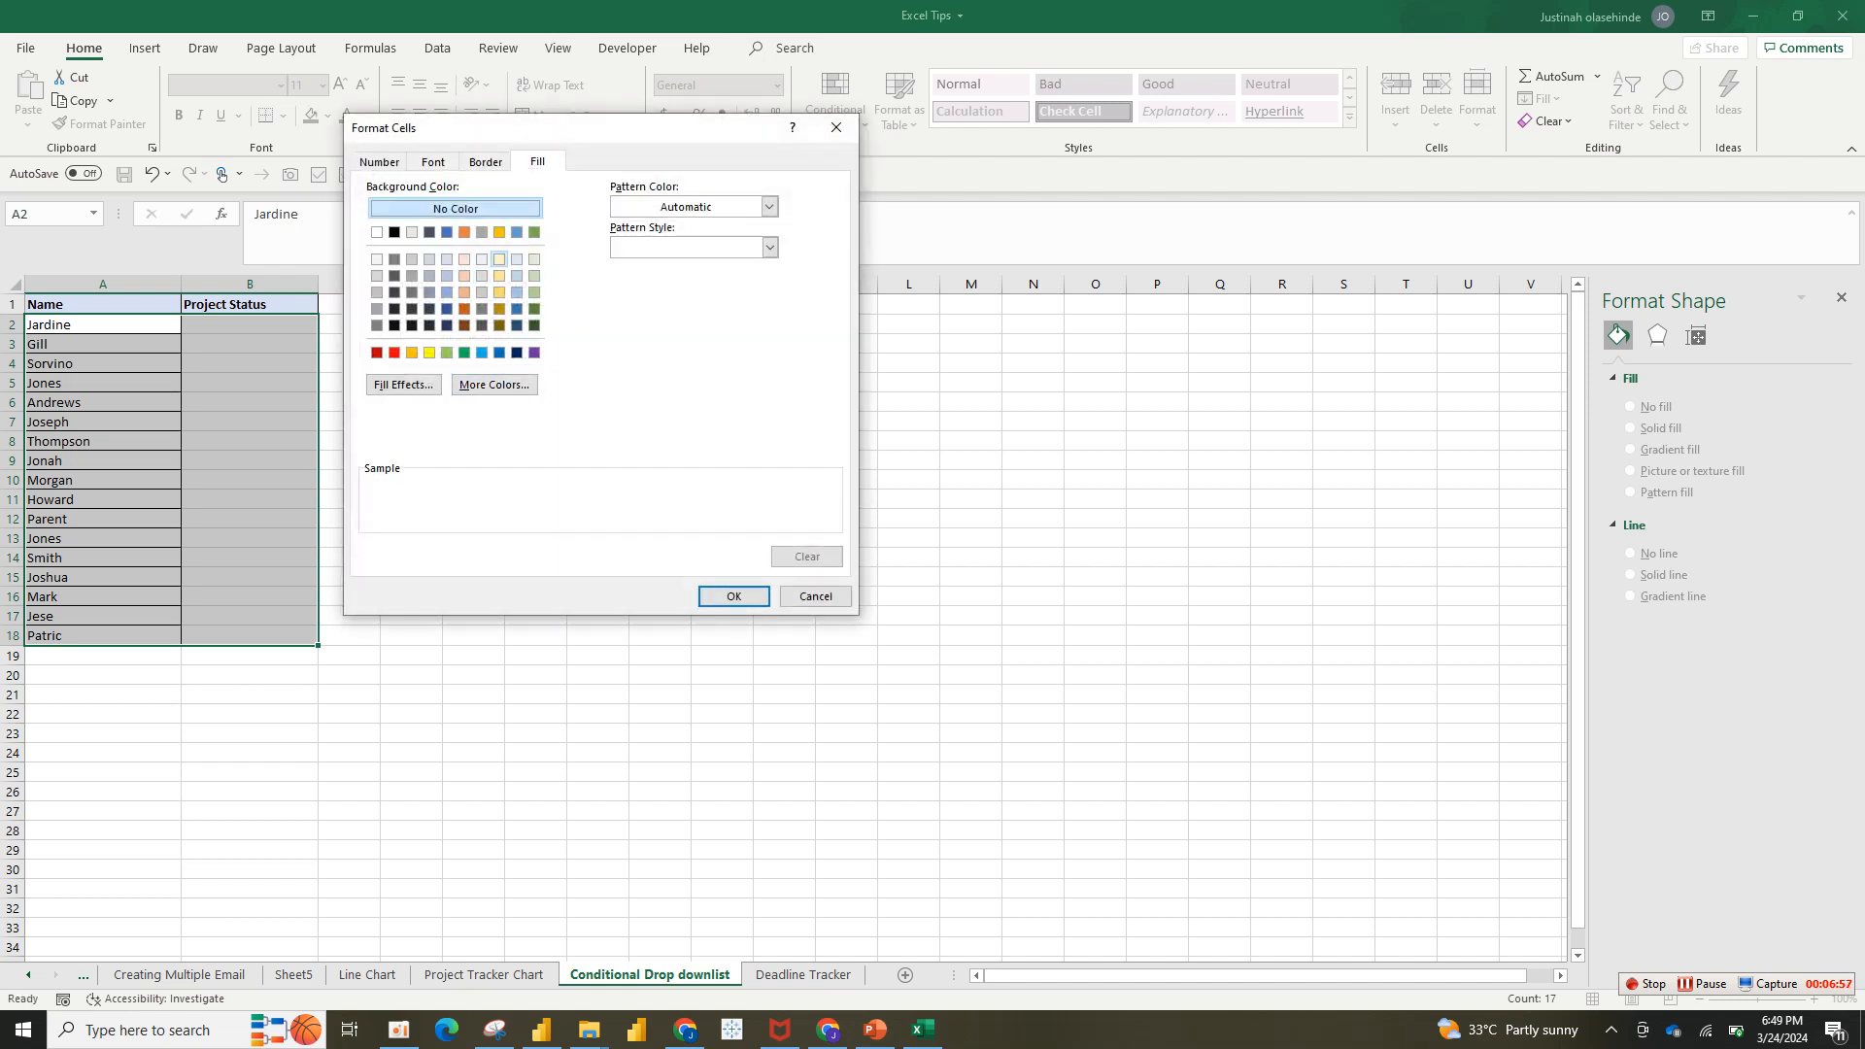
left_click(500, 259)
left_click(733, 595)
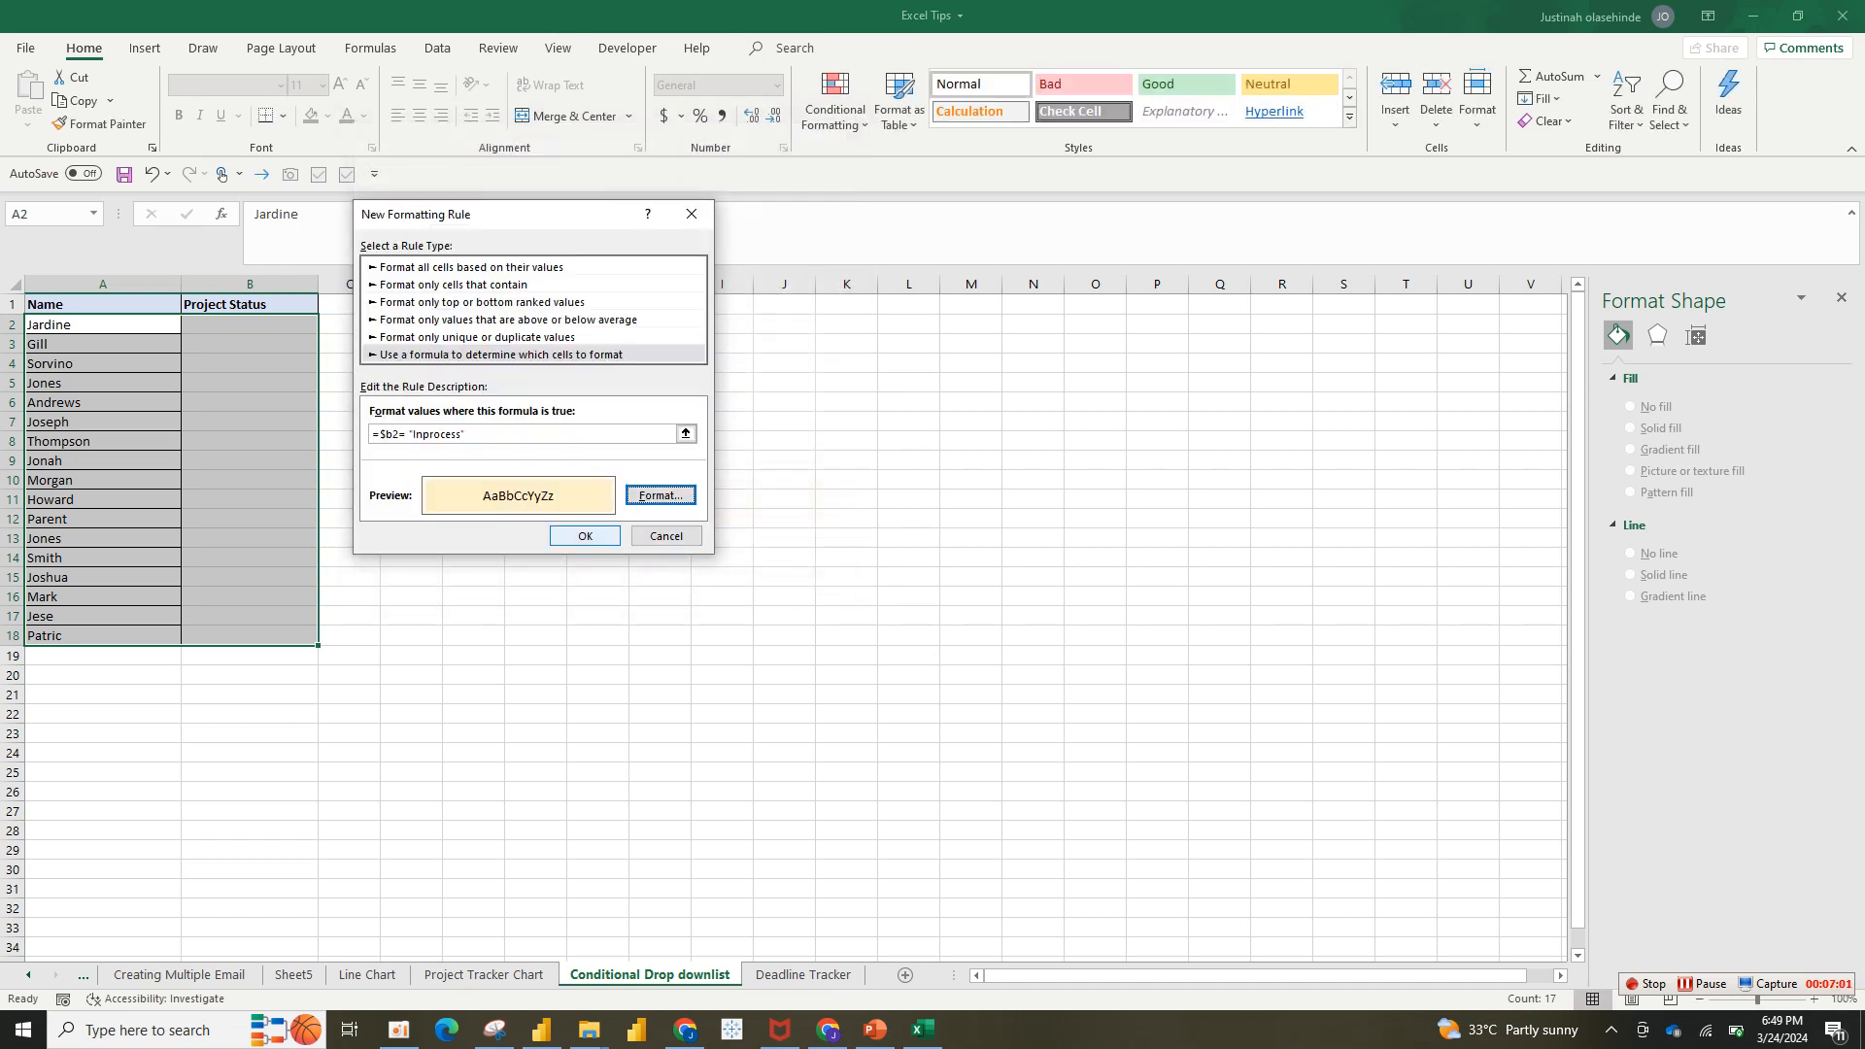
left_click(585, 535)
left_click(700, 526)
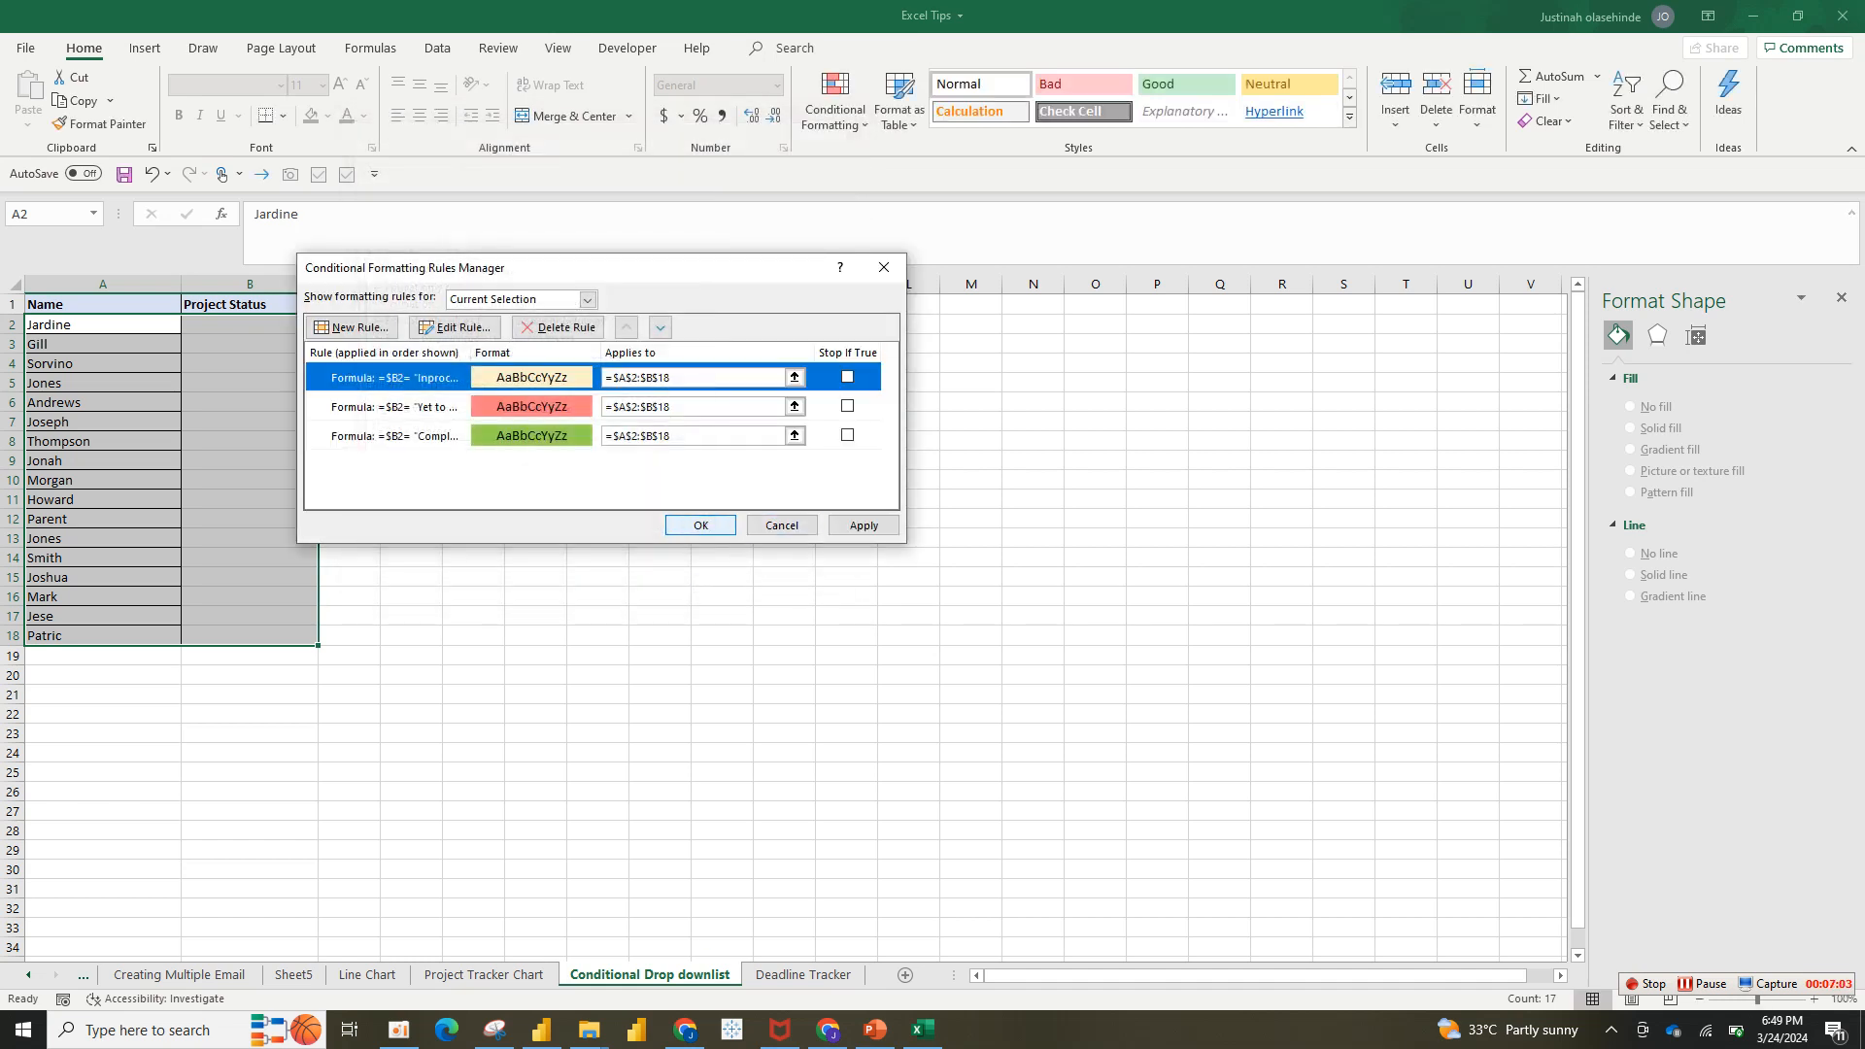
- Choose "Yet to Start" as the project status in B2 and "Completed" in B3
left_click(250, 324)
left_click(327, 325)
left_click(233, 340)
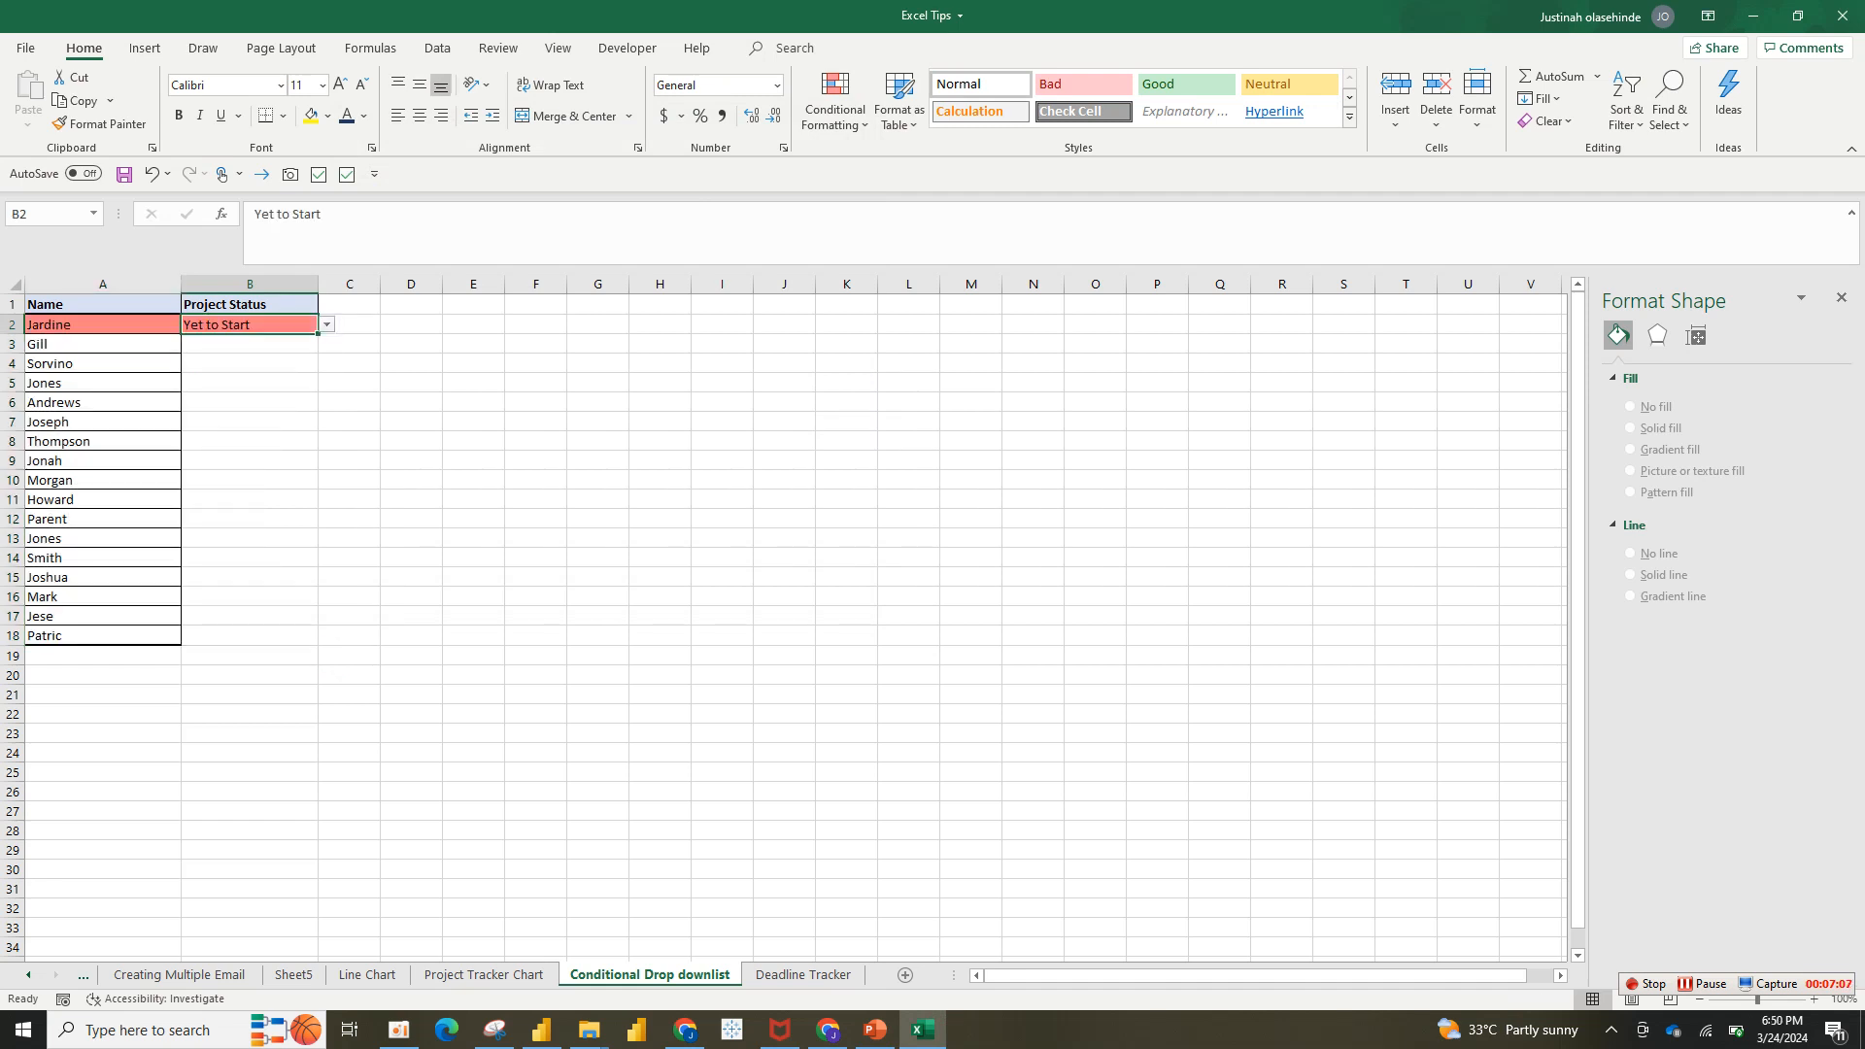
left_click(249, 344)
left_click(328, 344)
left_click(233, 373)
- Choose "Completed" as the project status in B4
left_click(249, 364)
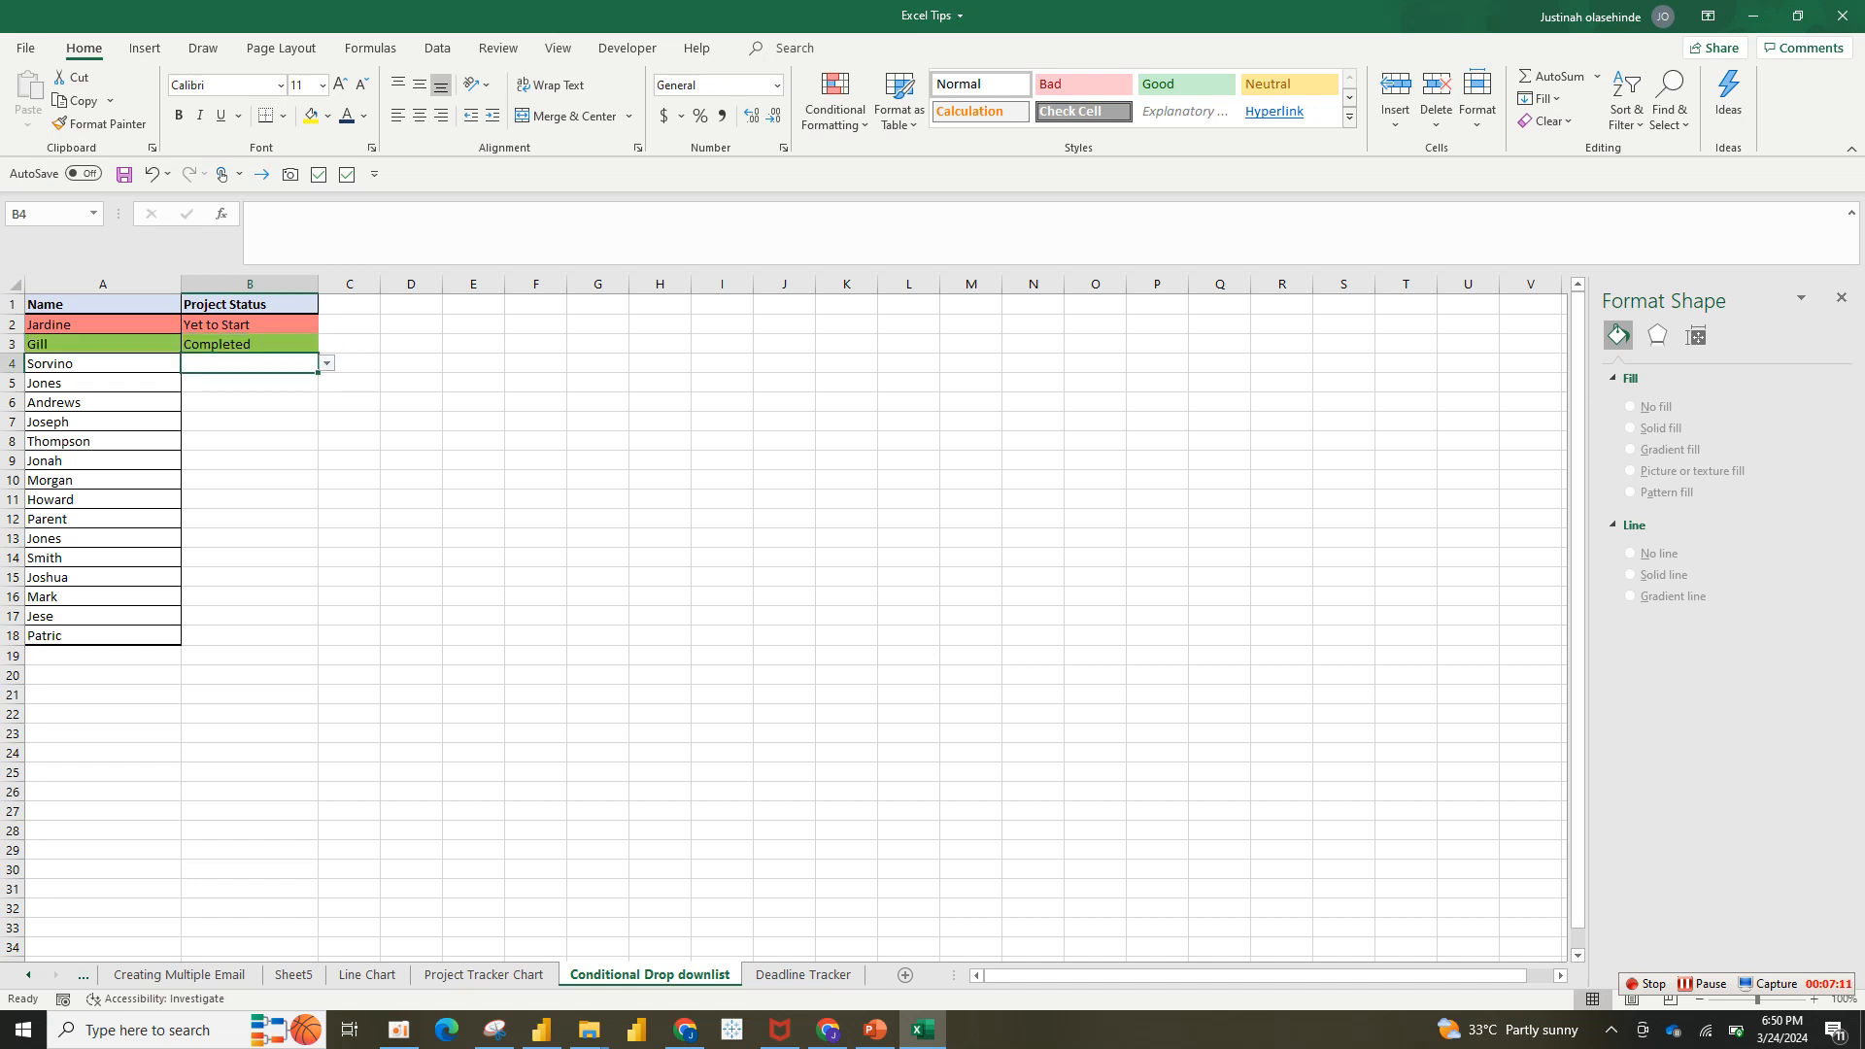
left_click(327, 363)
key("Down")
key("Down")
key("Return")
- Choose "Inprocess" as the project status in B5
key("Down")
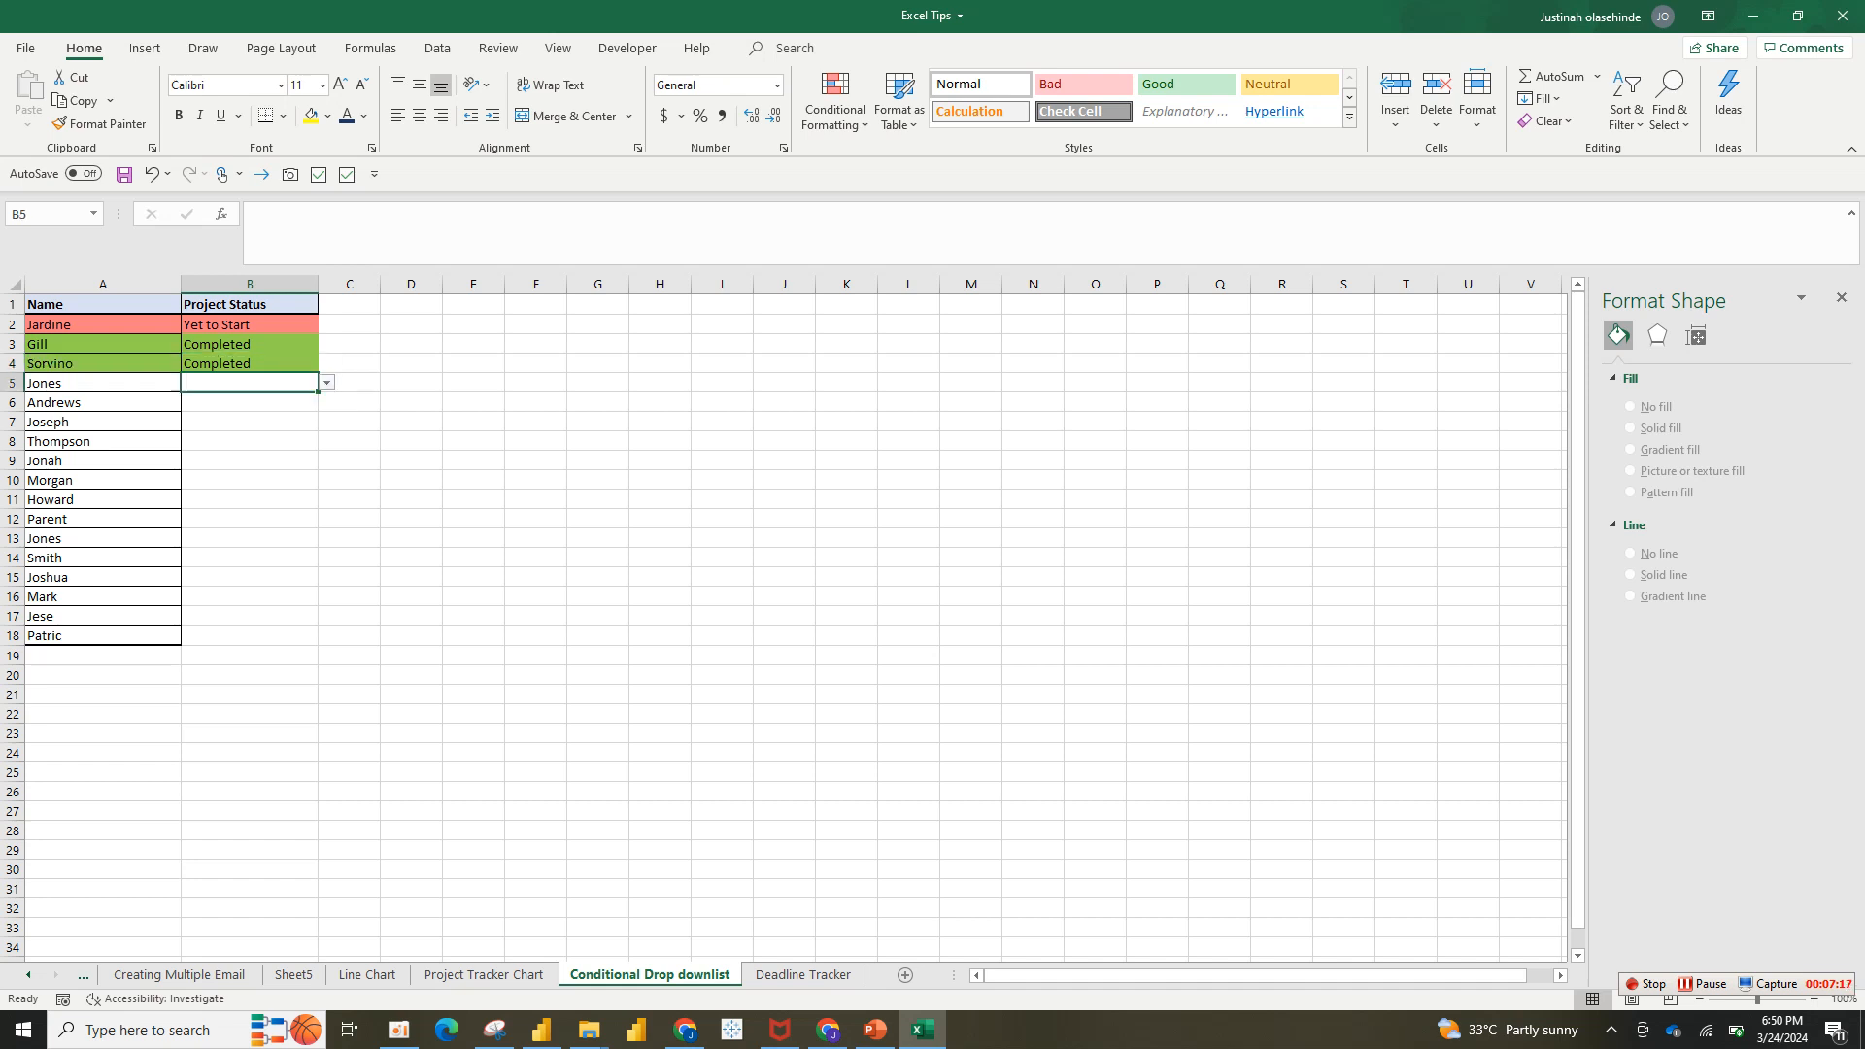
key("alt+Down")
key("Down")
key("Down")
key("Down")
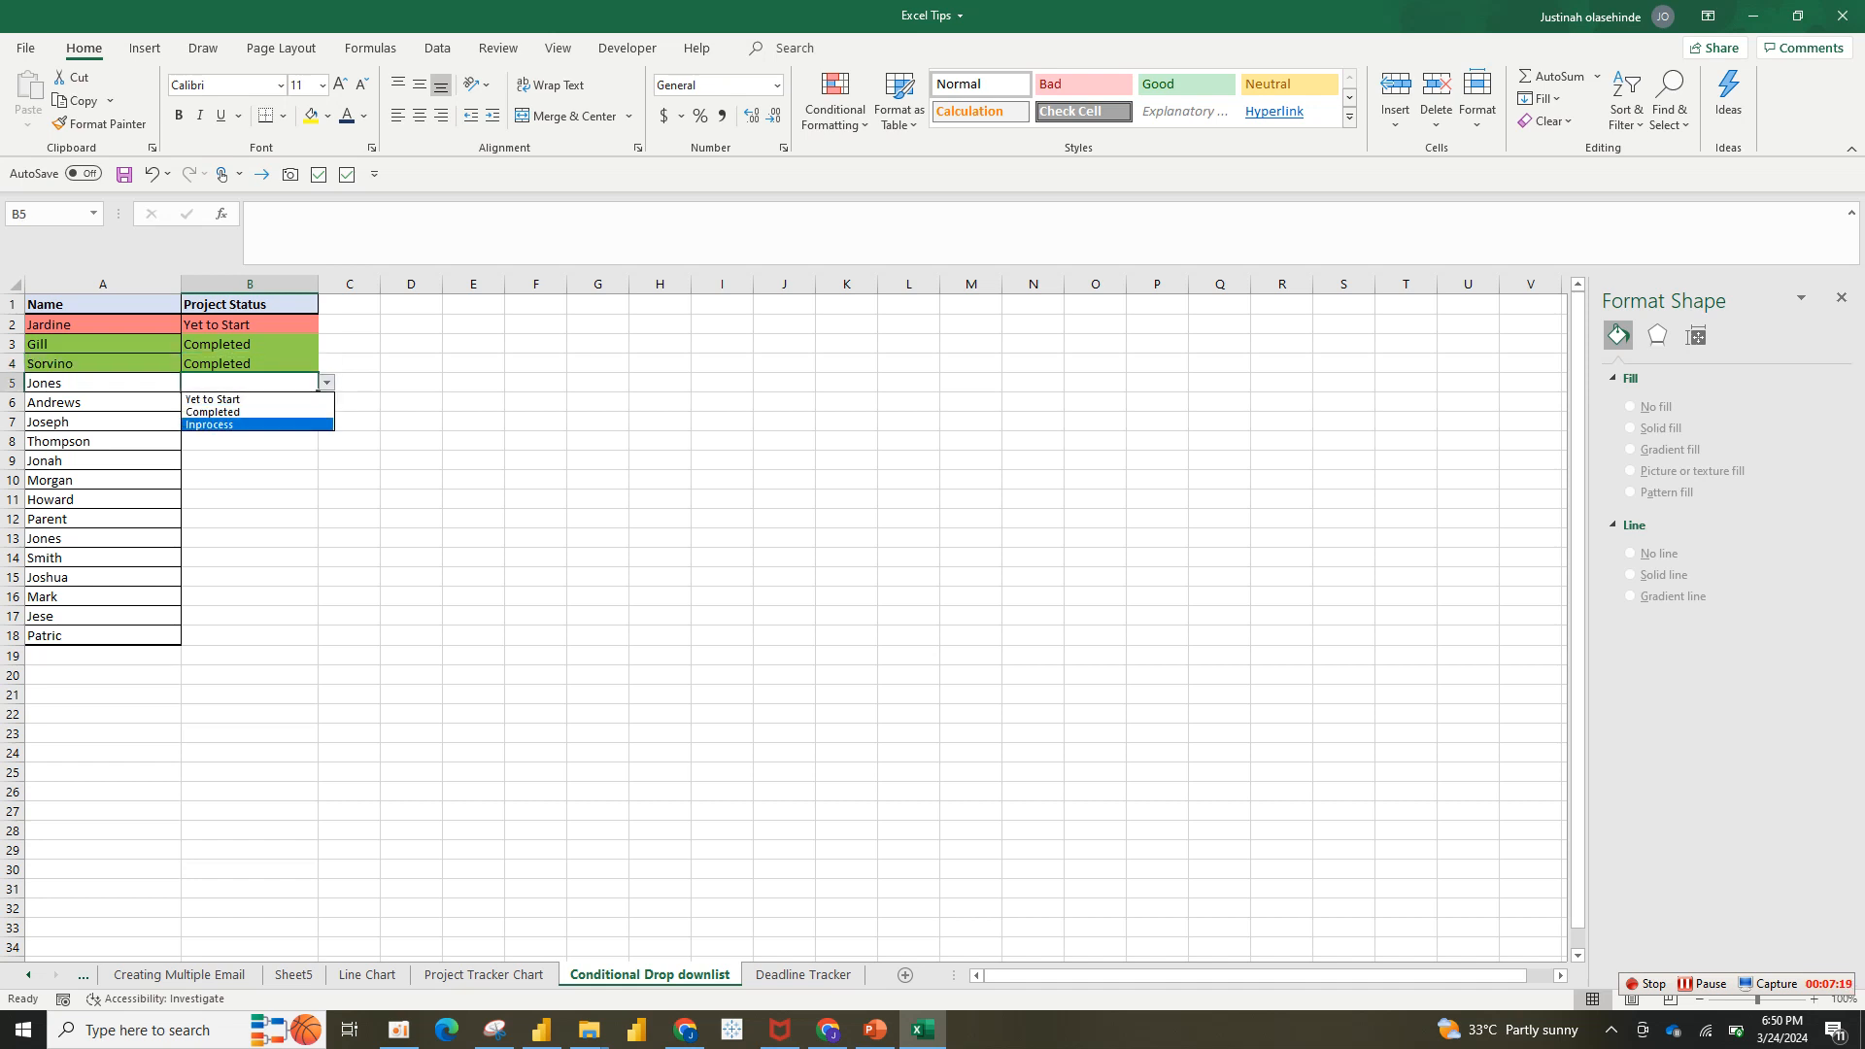
key("Return")
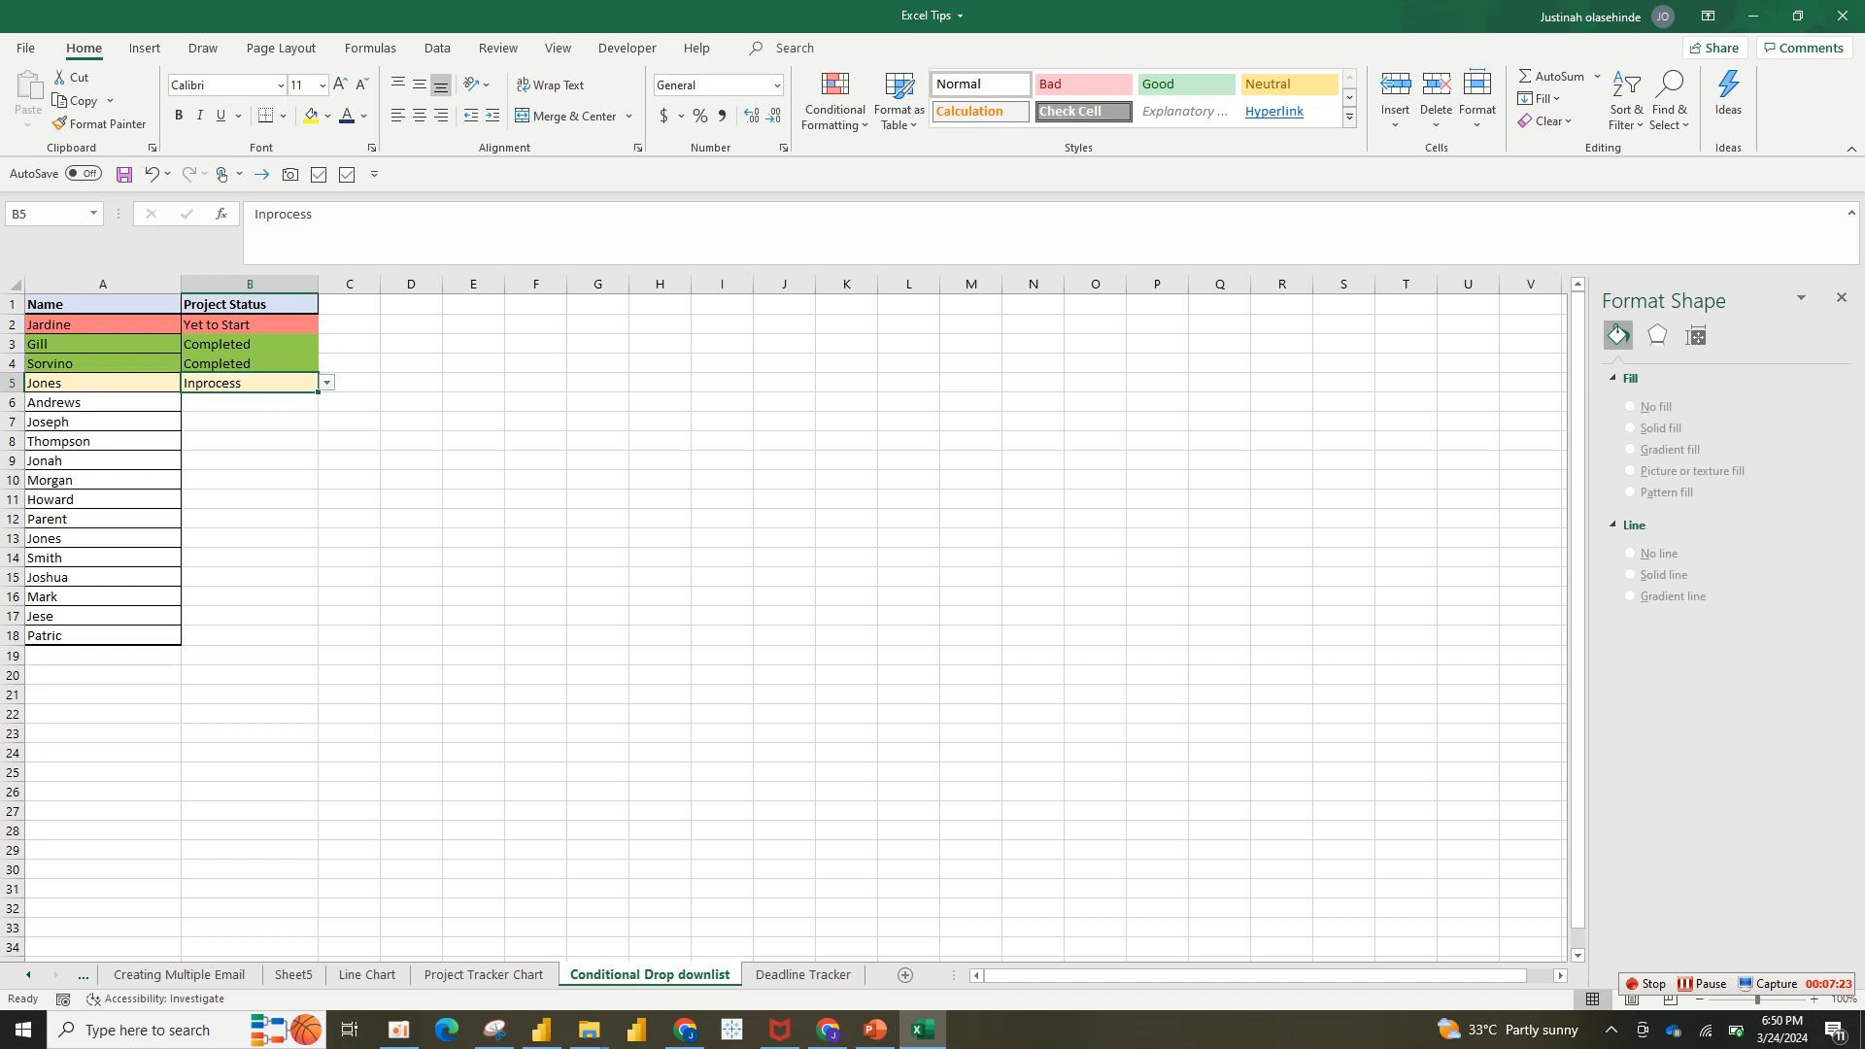
- Choose "Completed" as the project status in B6
key("Down")
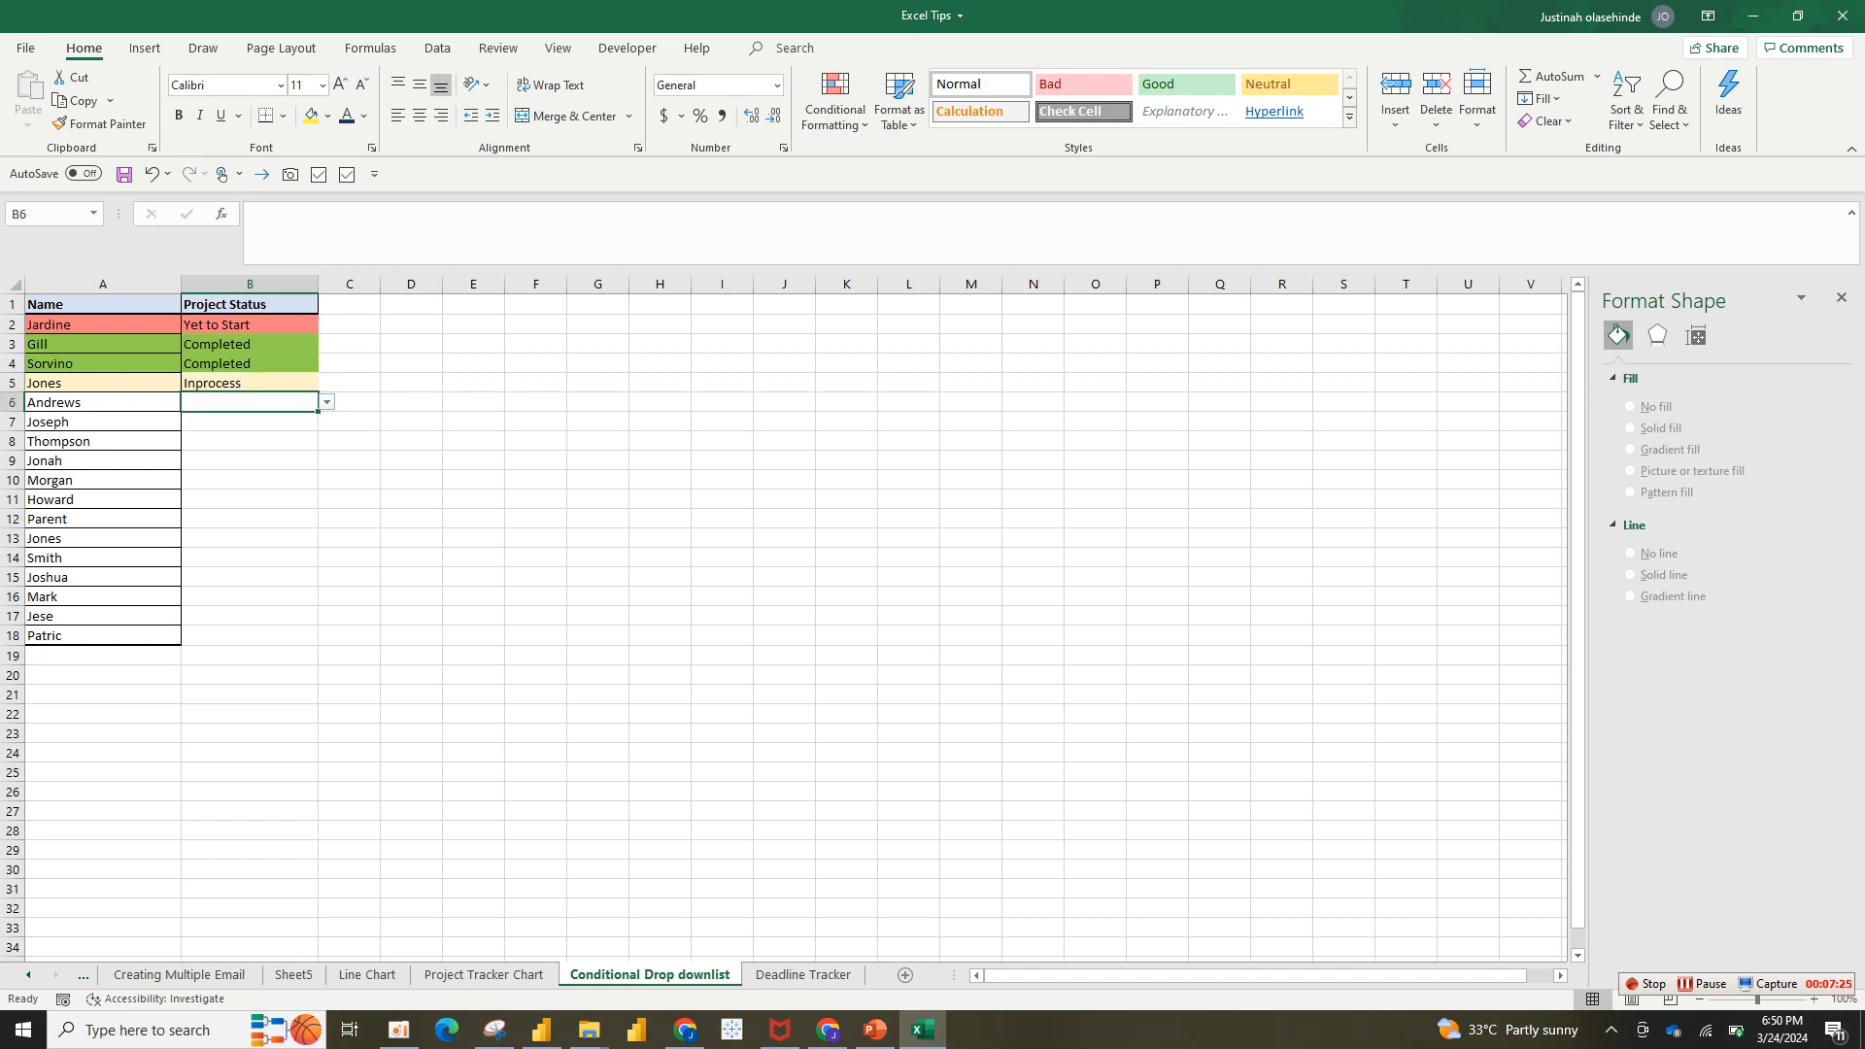
key("alt+Down")
key("Down")
key("Down")
key("Down")
key("Up")
key("Return")
- Set the project status in B6 to "Inprocess"
key("alt+Down")
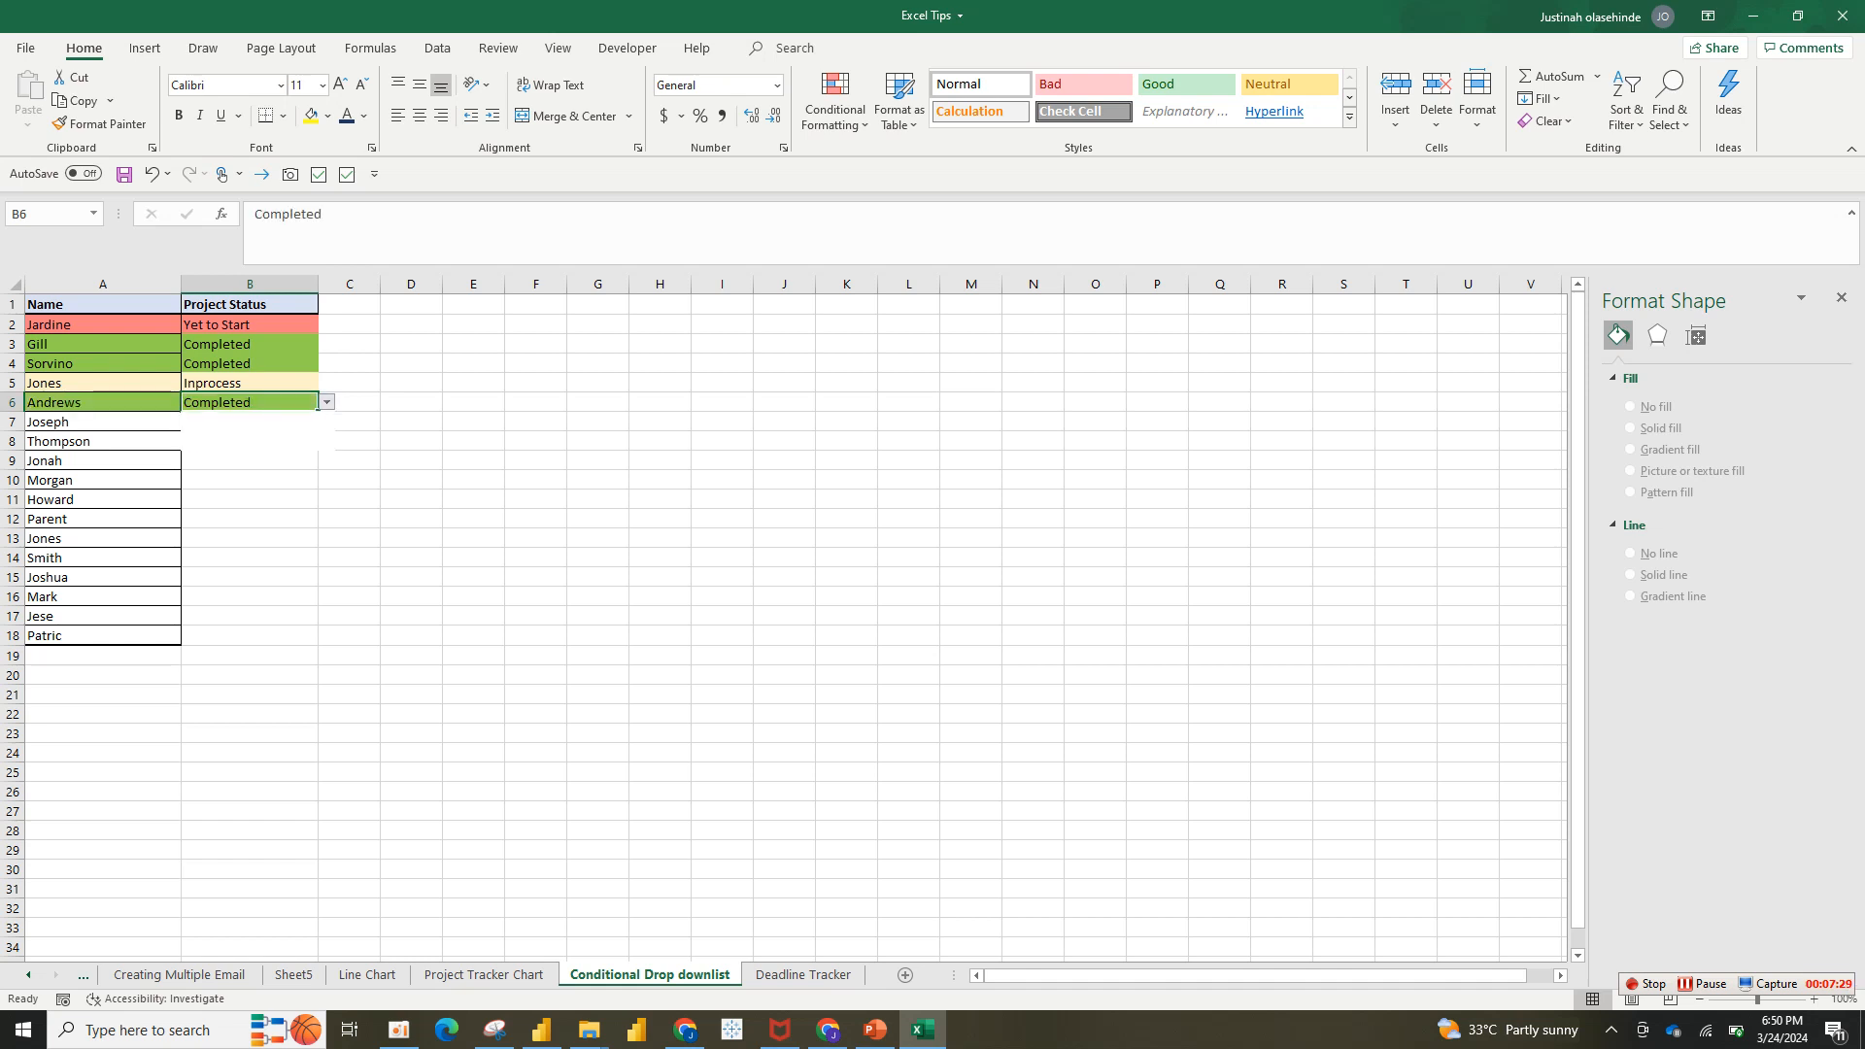
key("Down")
key("Down")
key("Down")
key("Return")
- Choose "Yet to Start" as the project status in B8 and "Completed" in B10
left_click(249, 441)
key("alt+Down")
key("Down")
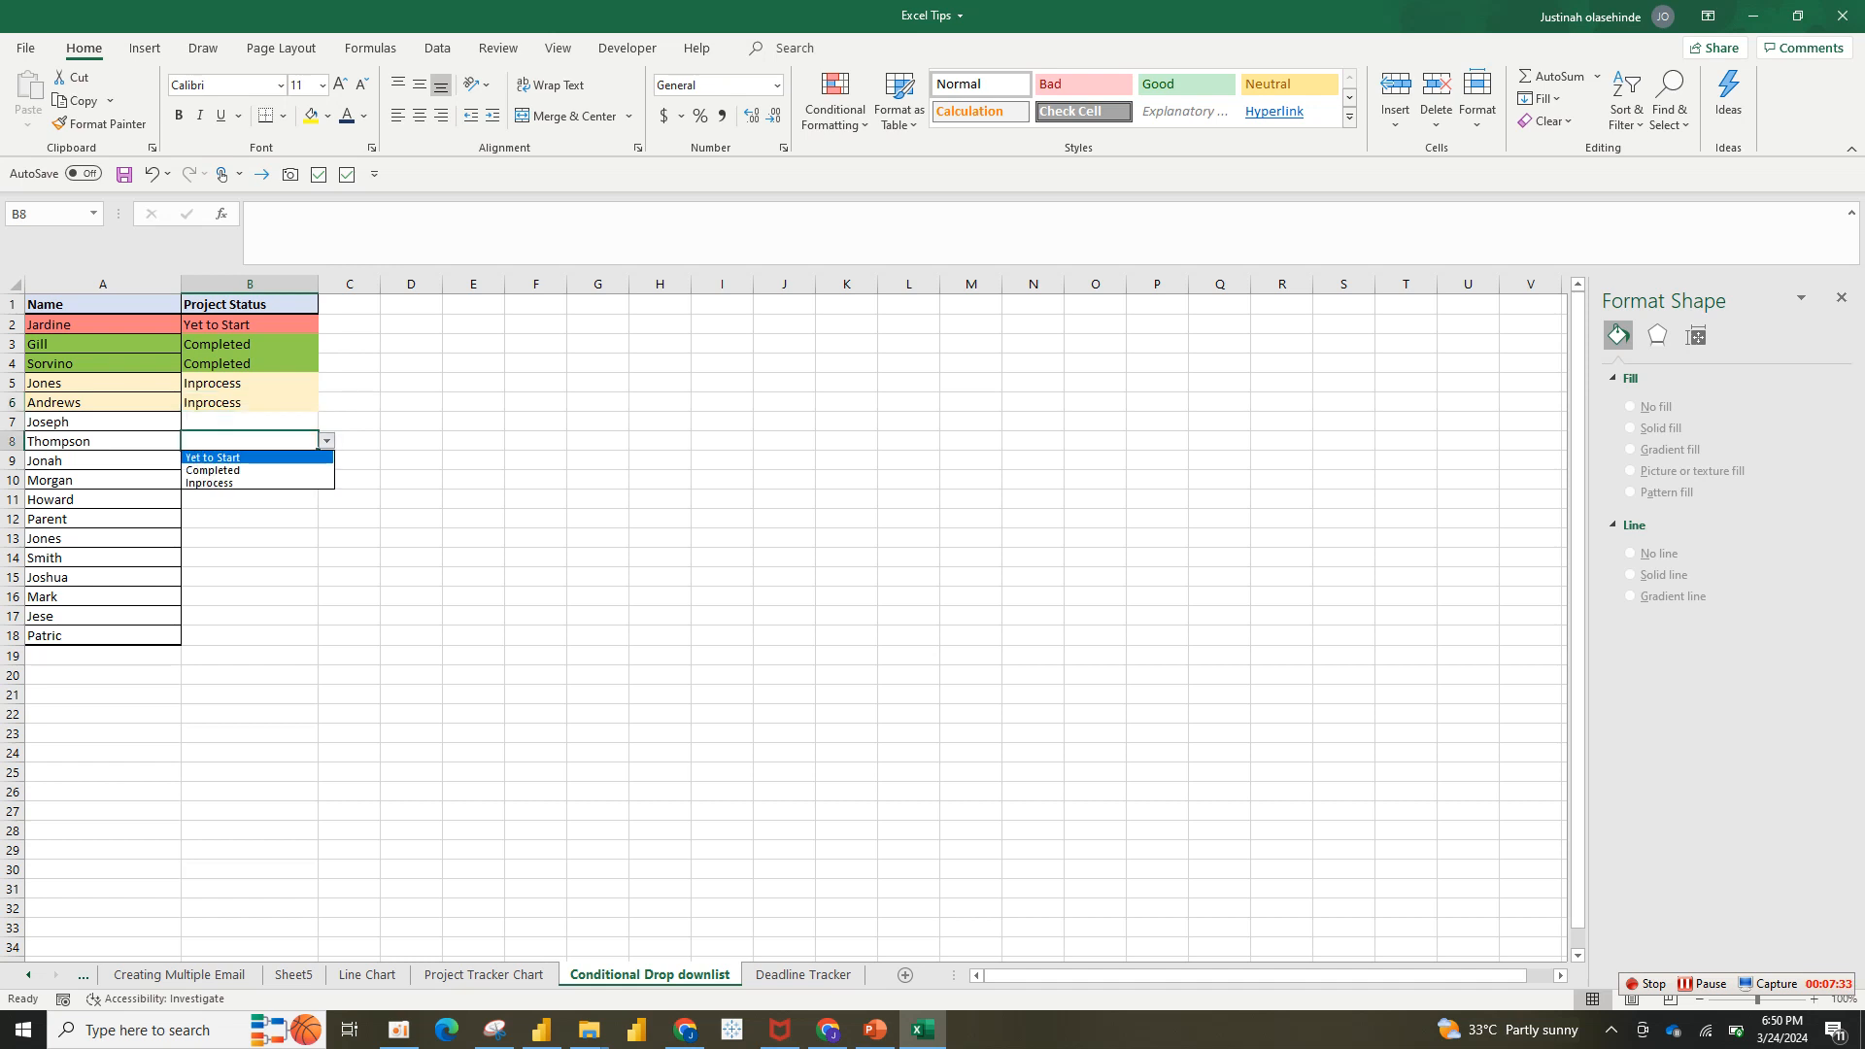
key("Return")
left_click(250, 480)
key("alt+Down")
key("Down")
key("Down")
key("Return")
left_click(249, 304)
left_click_drag(103, 344, 250, 501)
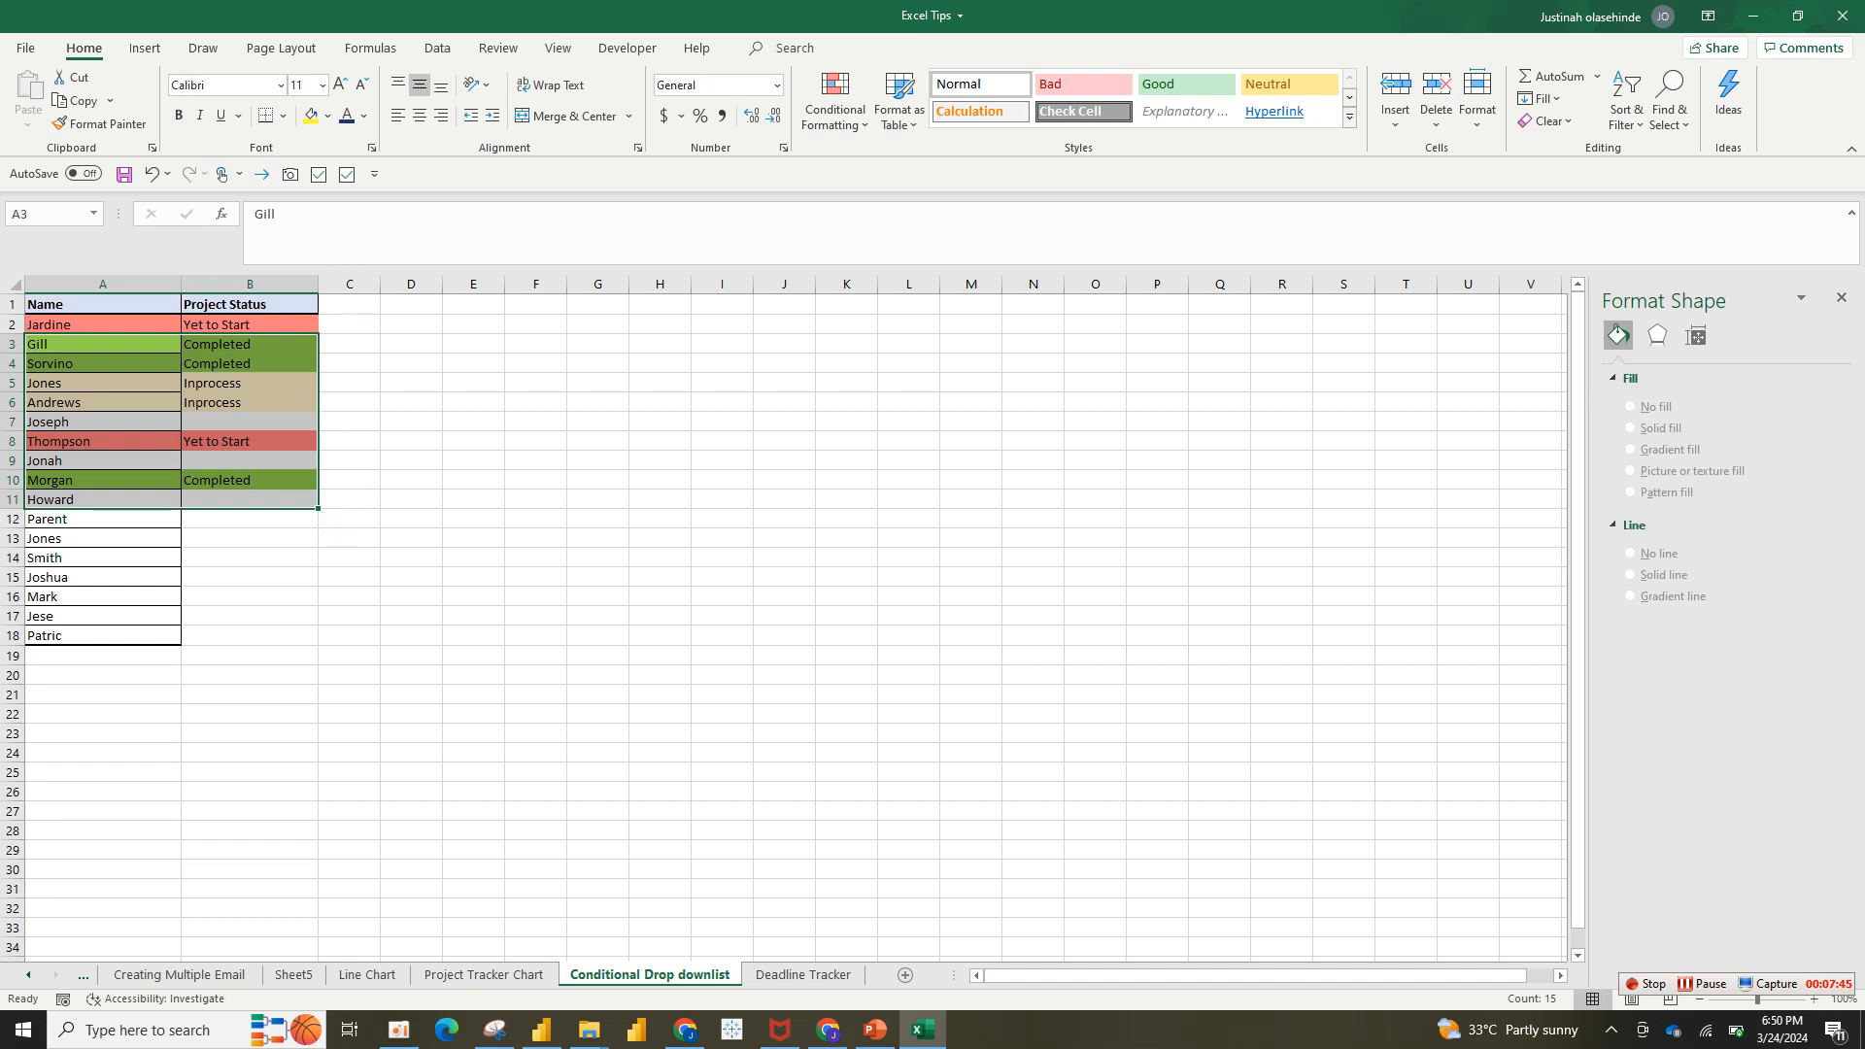
- Open the Deadline Tracker sheet and examine its Date, Project and Days Left columns
left_click(802, 974)
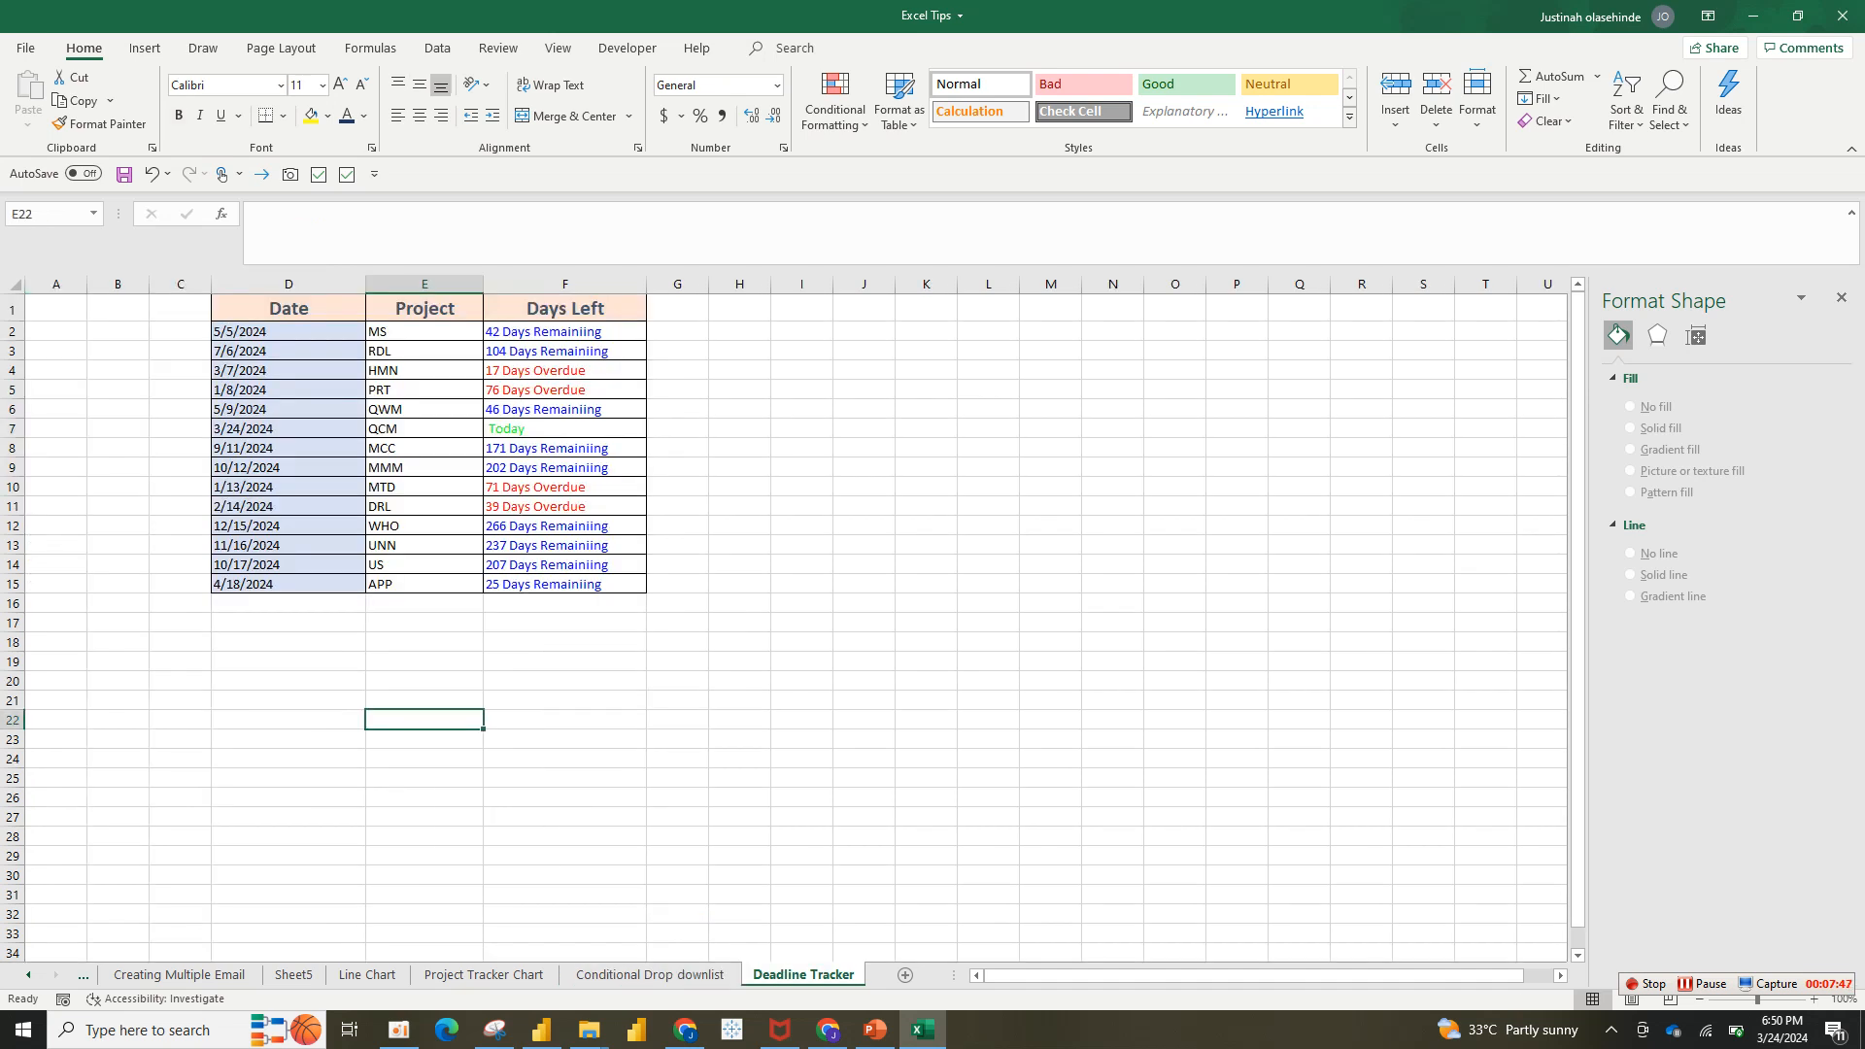
left_click_drag(565, 331, 564, 583)
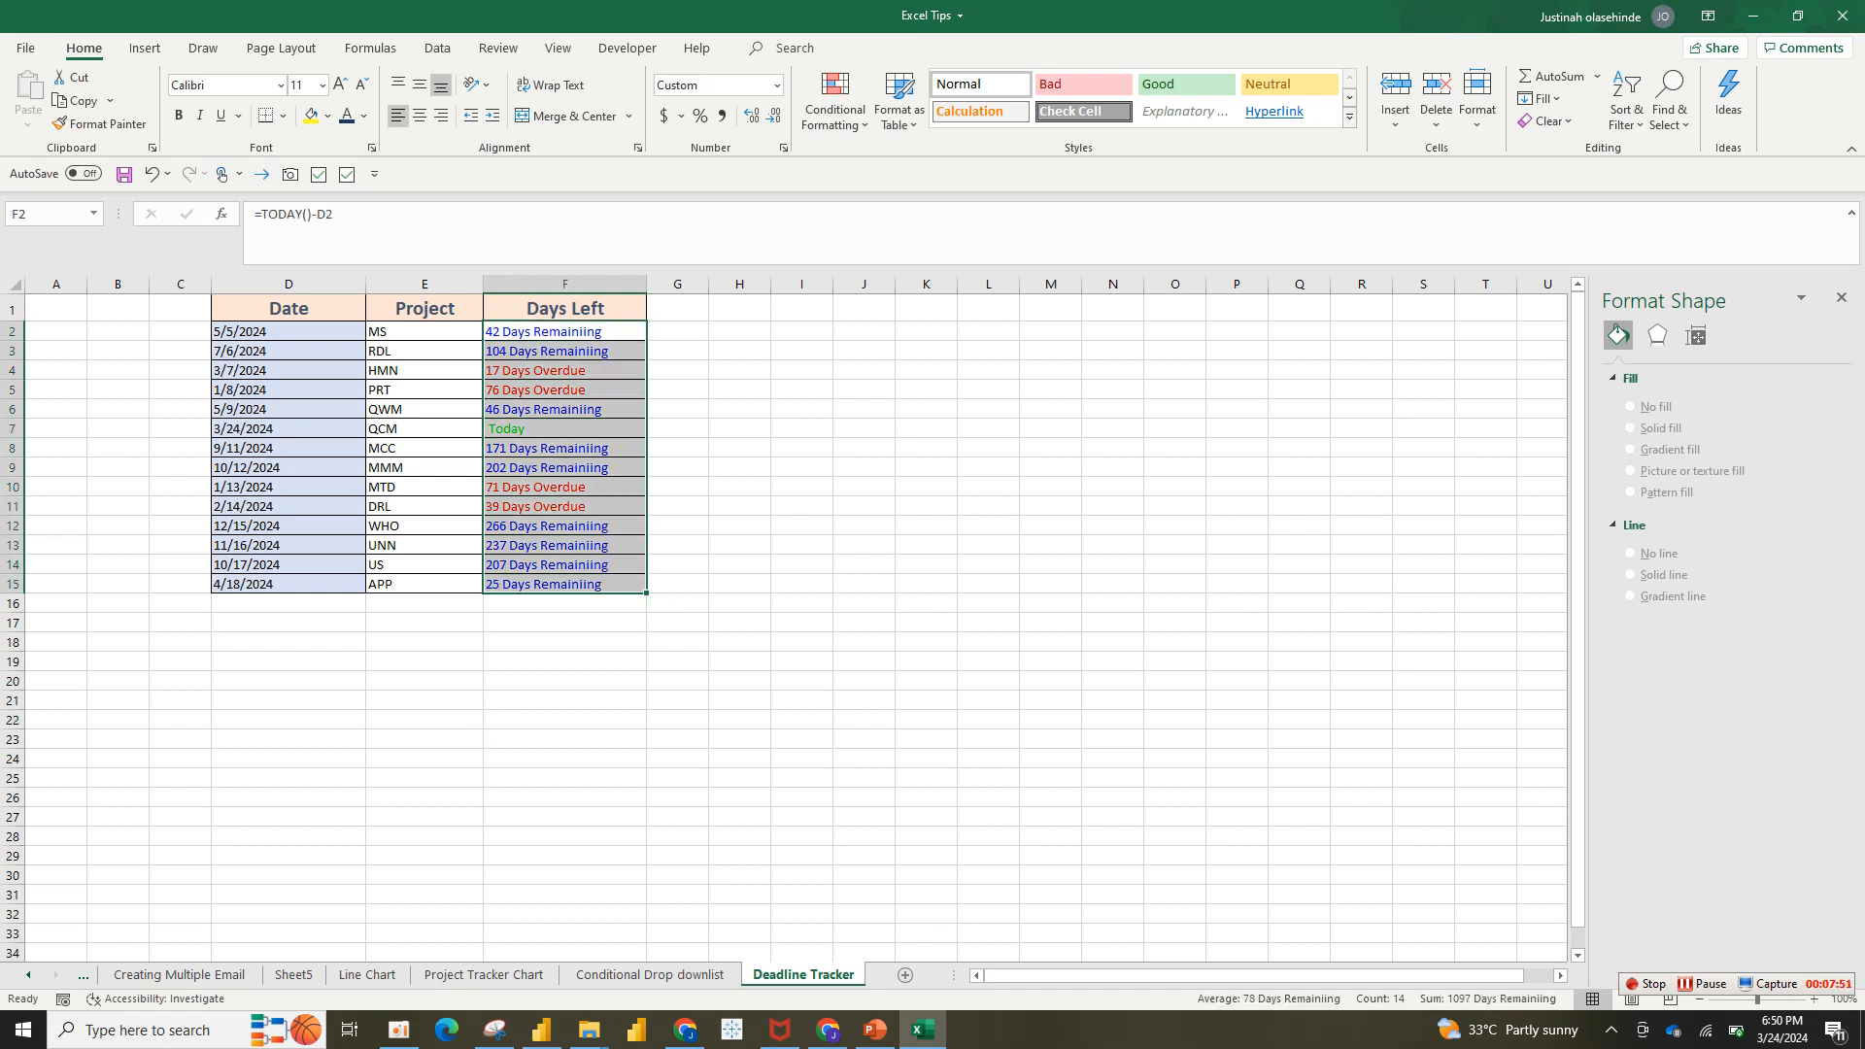
left_click(288, 331)
left_click_drag(425, 332, 564, 603)
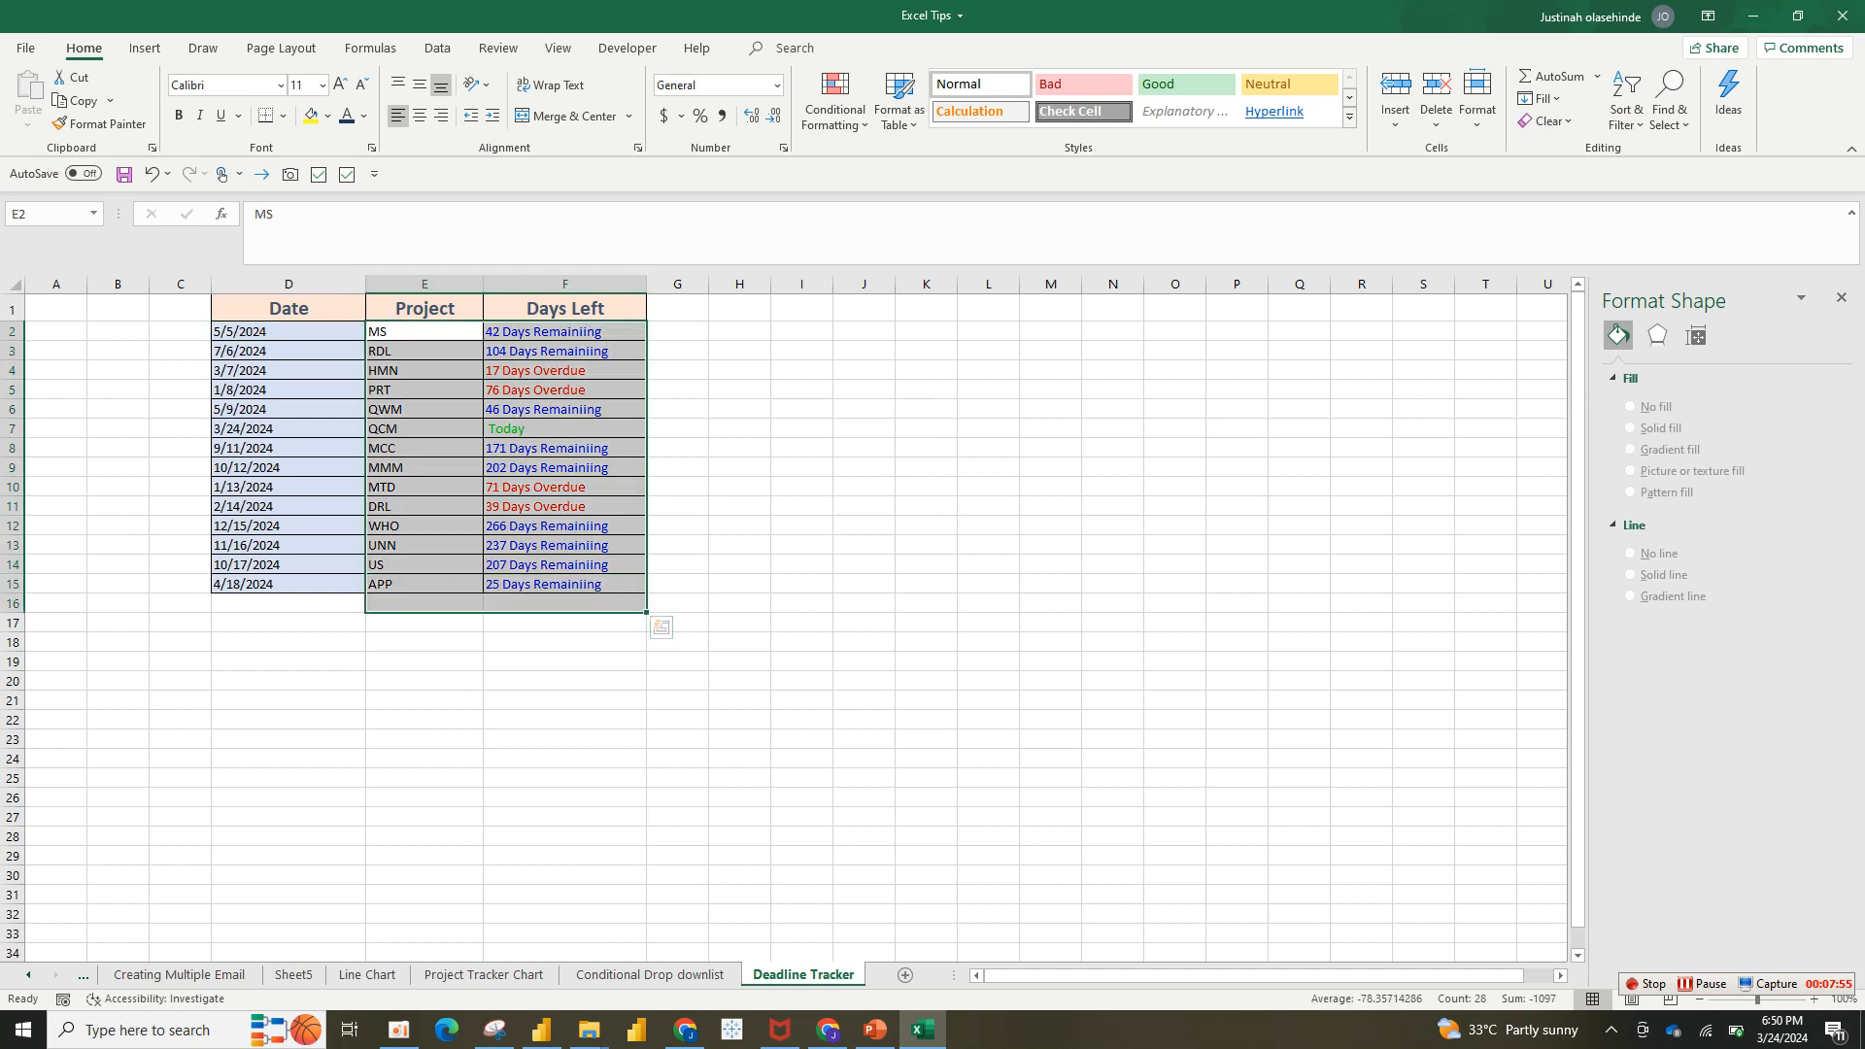
- Clear the contents of the Days Left cells F2:F15
left_click(564, 331)
left_click_drag(565, 331, 564, 583)
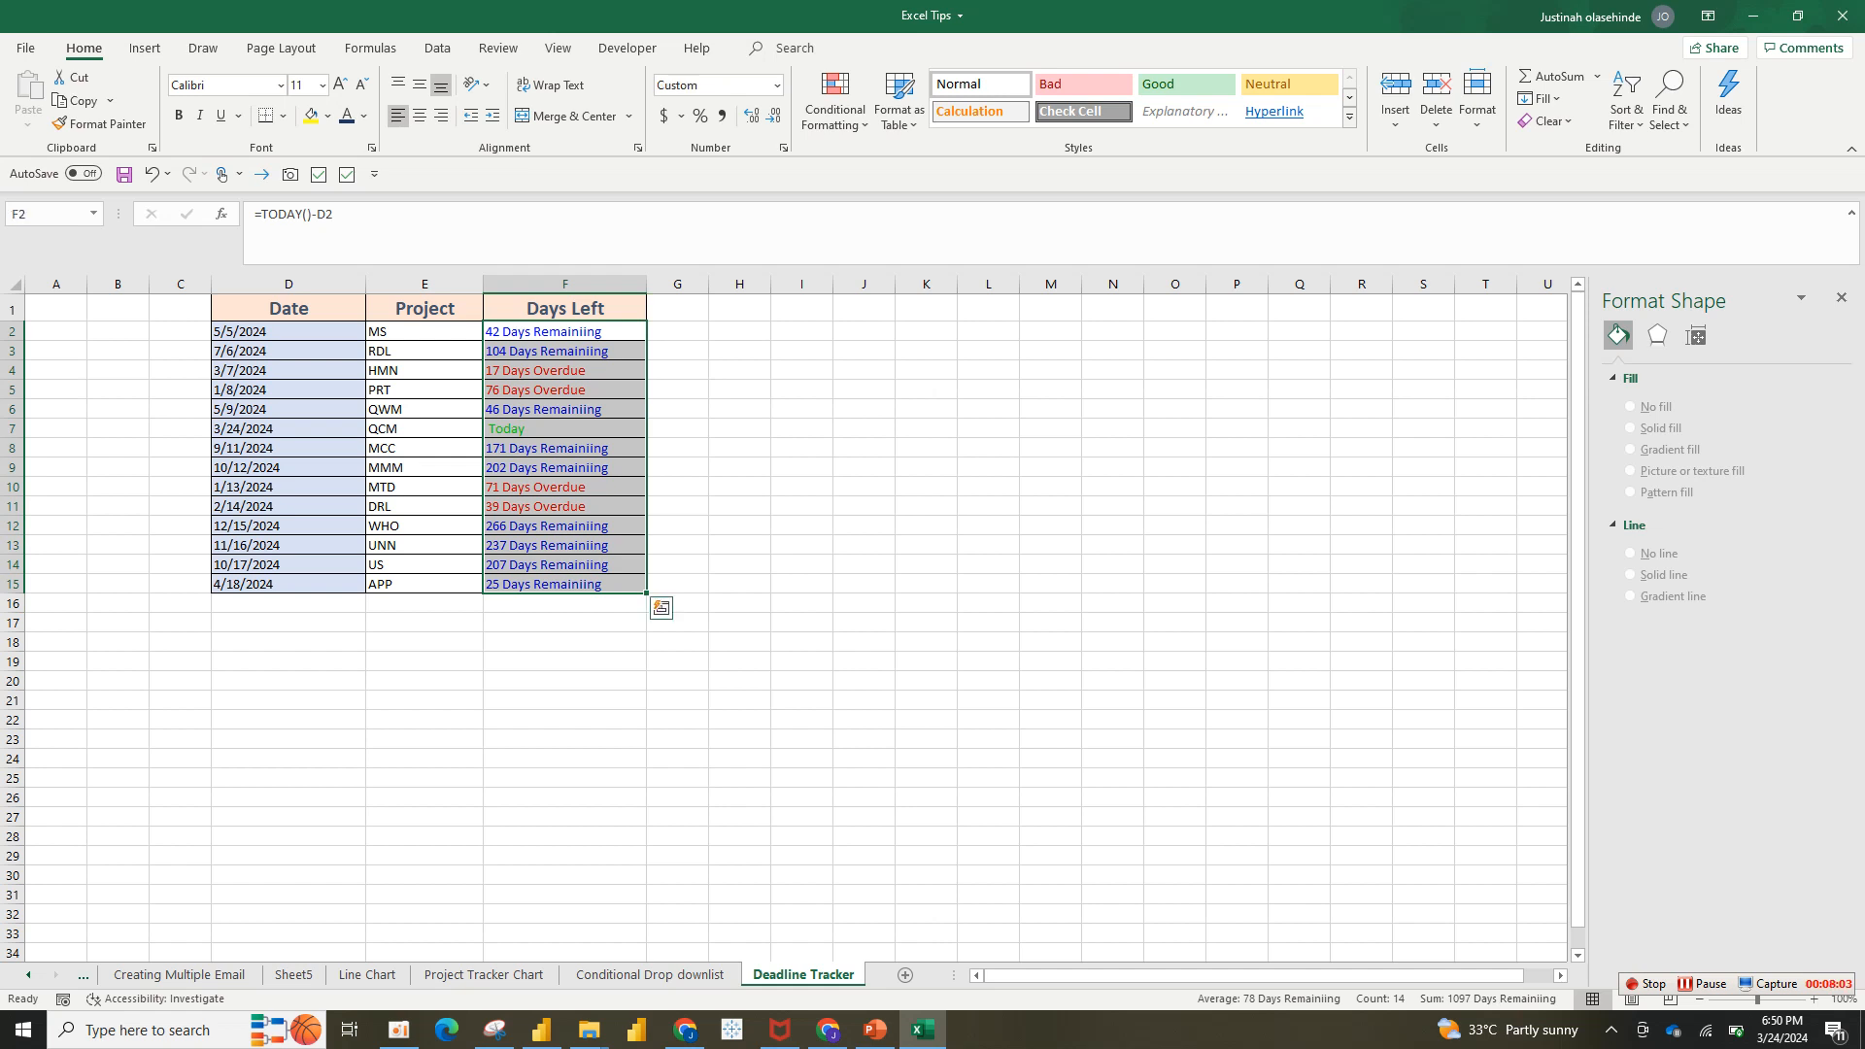
key("Delete")
- Copy the plain formatting of blank cell H12 onto the Days Left cells F2:F15 with Format Painter
left_click(739, 526)
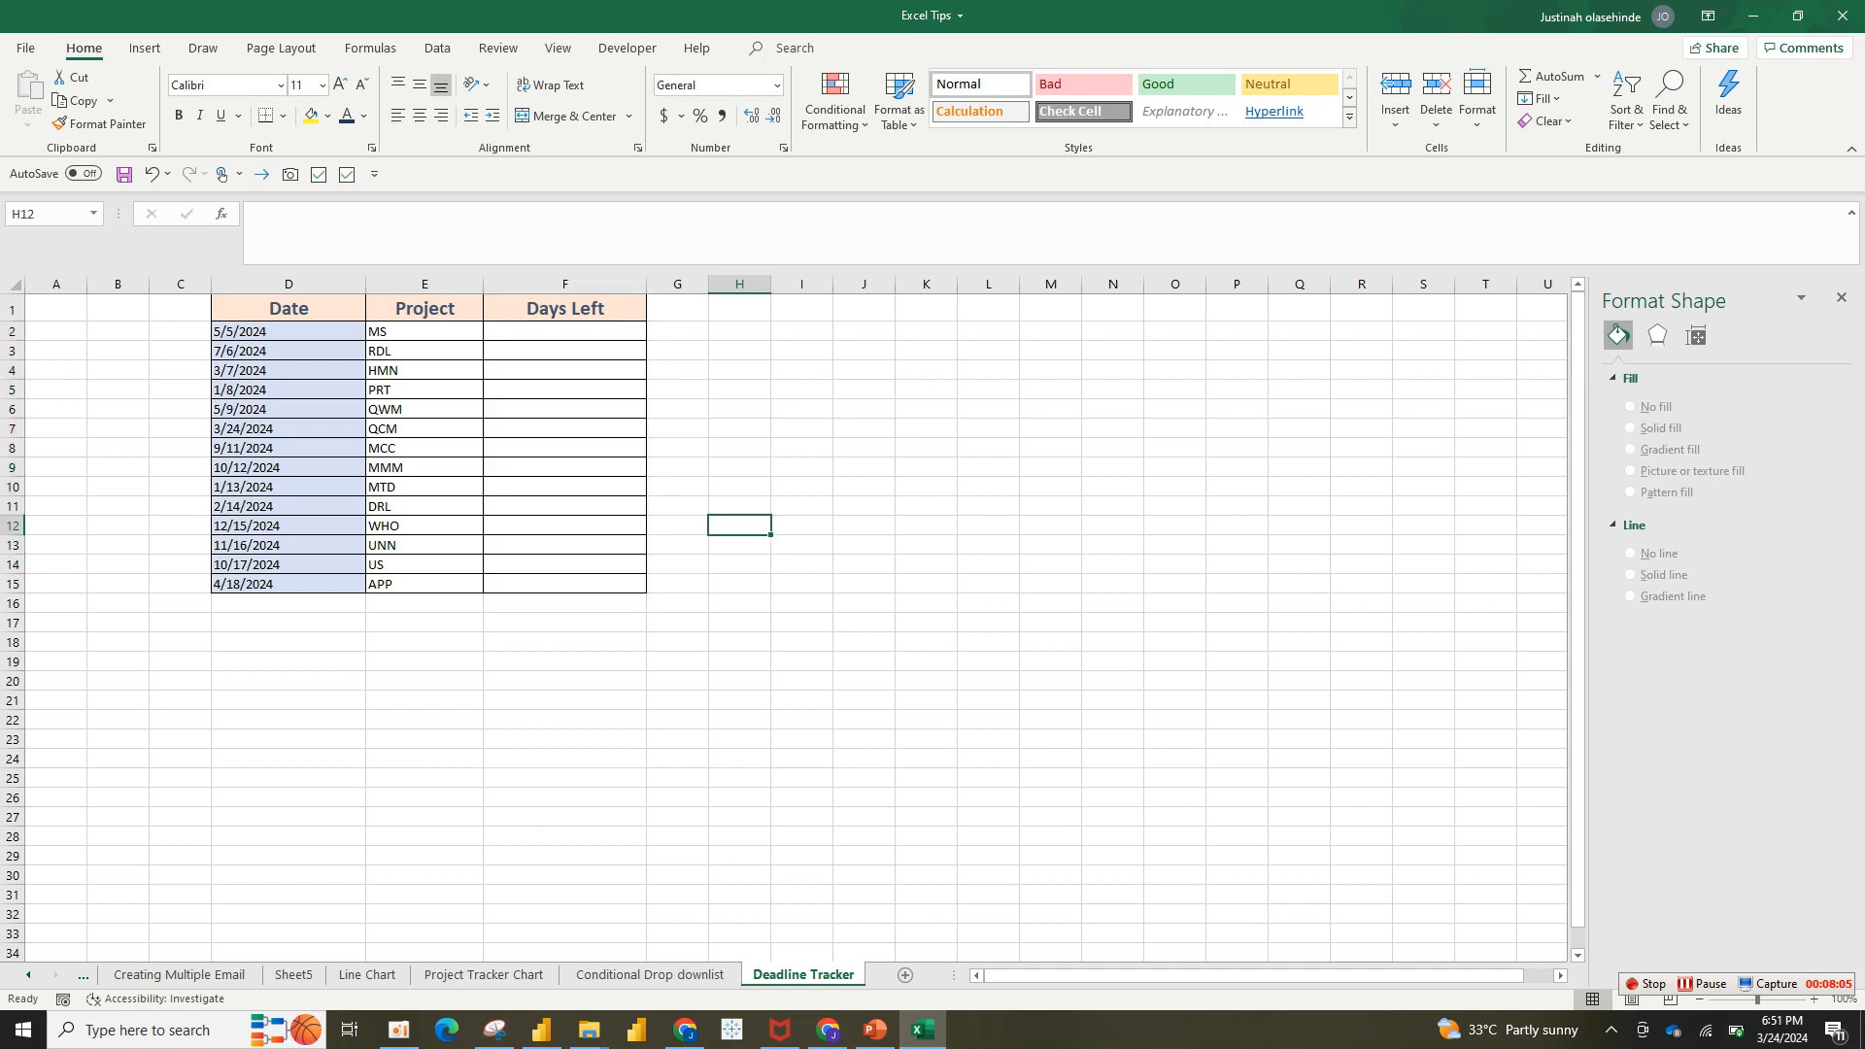
left_click(100, 124)
left_click_drag(564, 332, 564, 583)
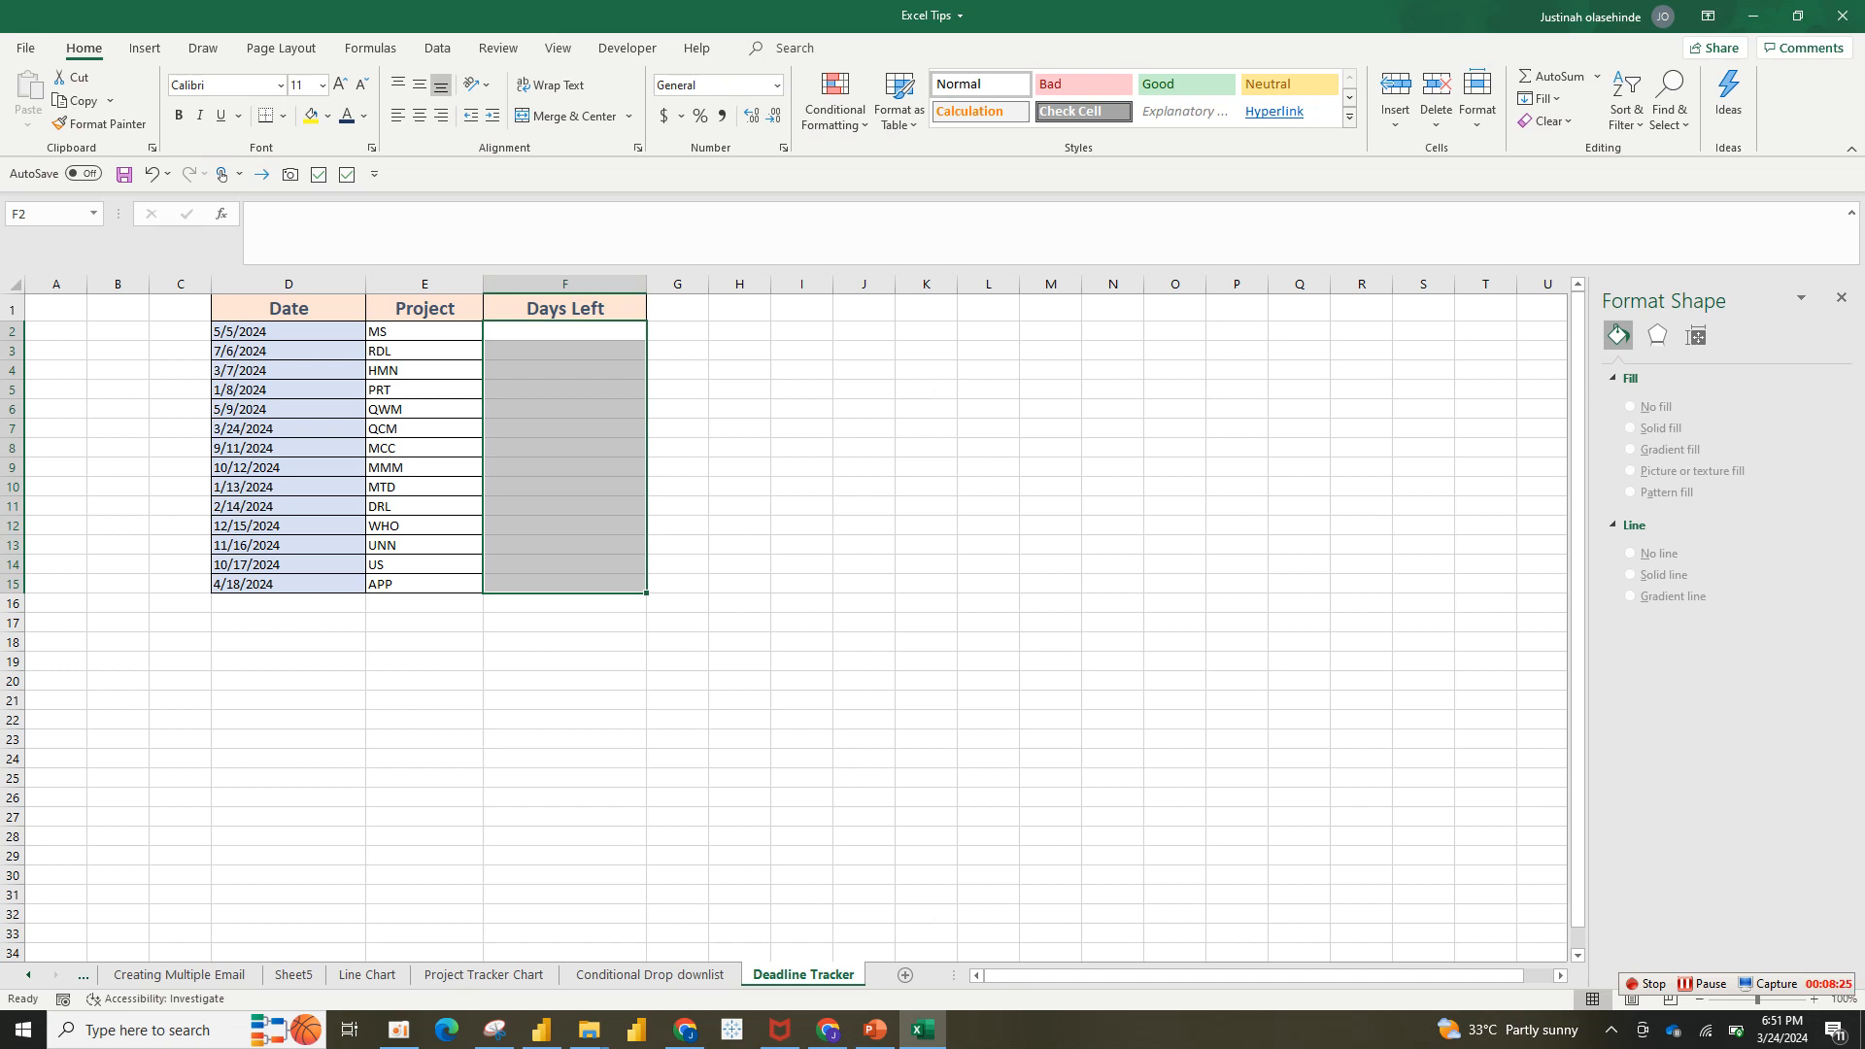
- Select F2, the first empty cell under the Days Left header
left_click(289, 448)
left_click(424, 331)
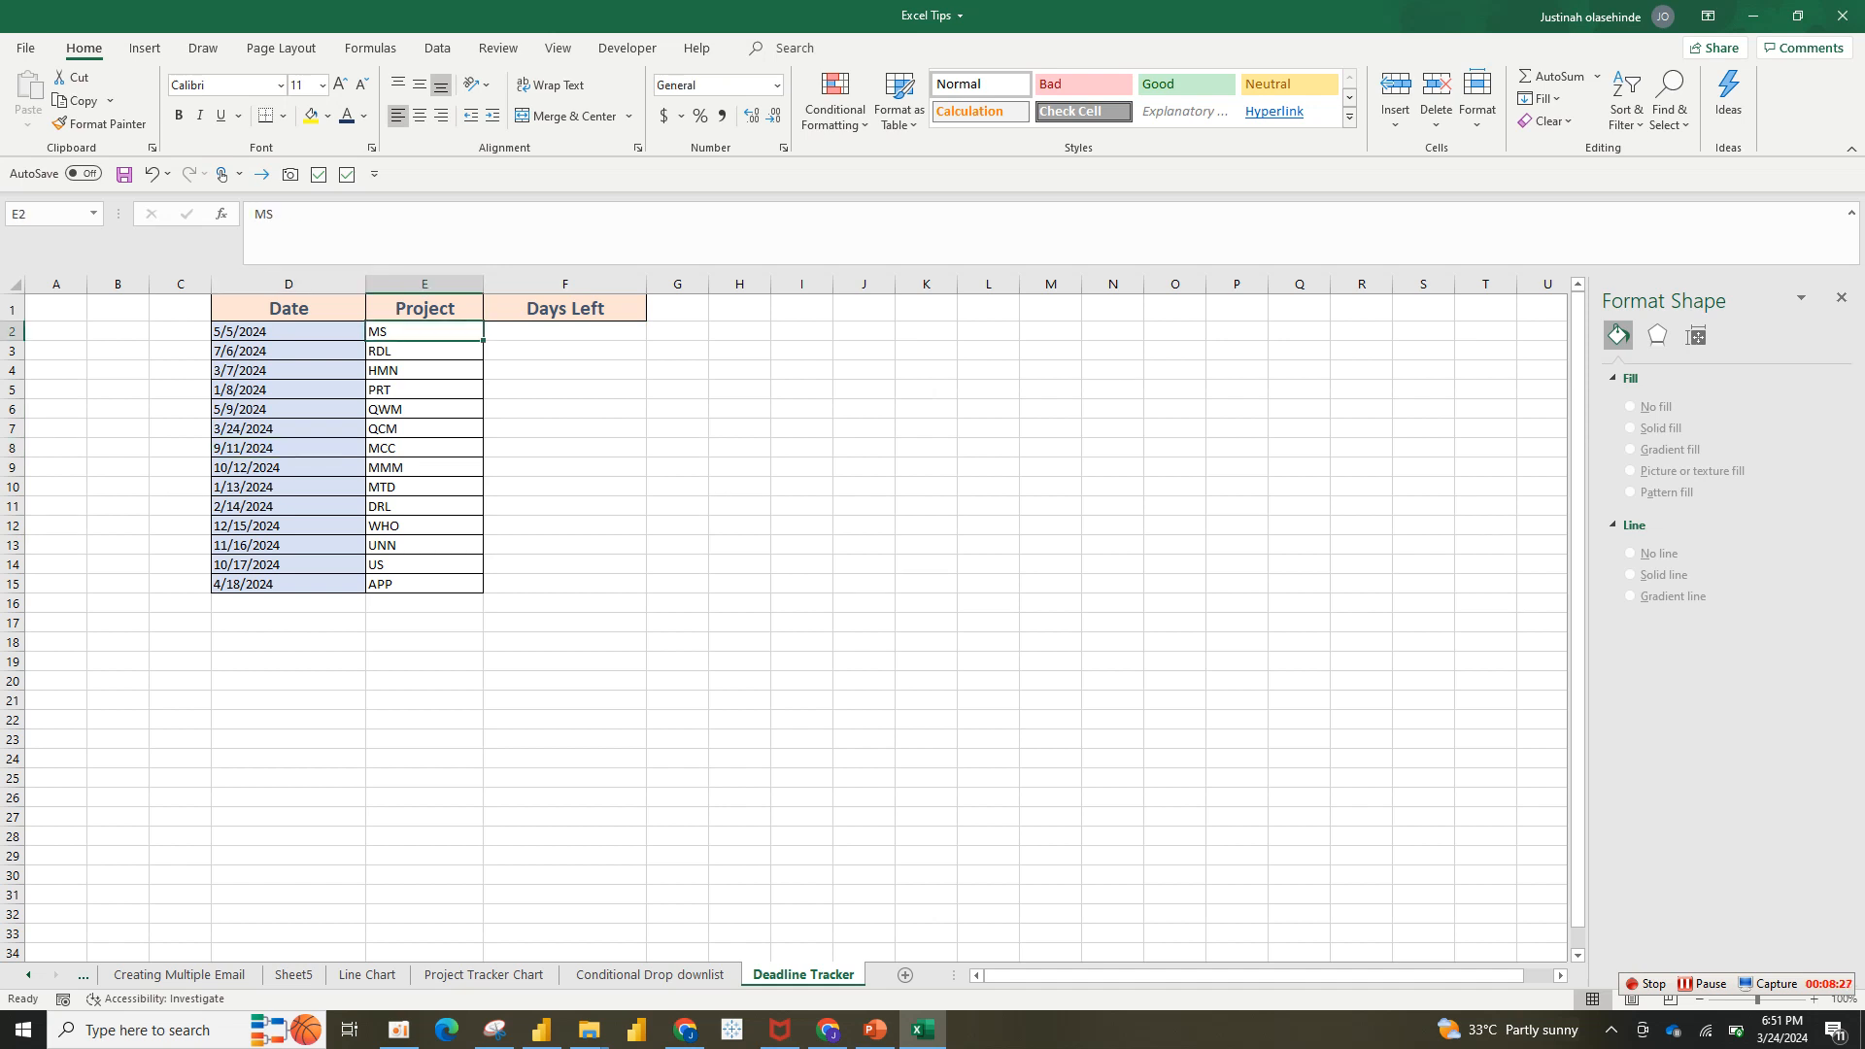
left_click(288, 284)
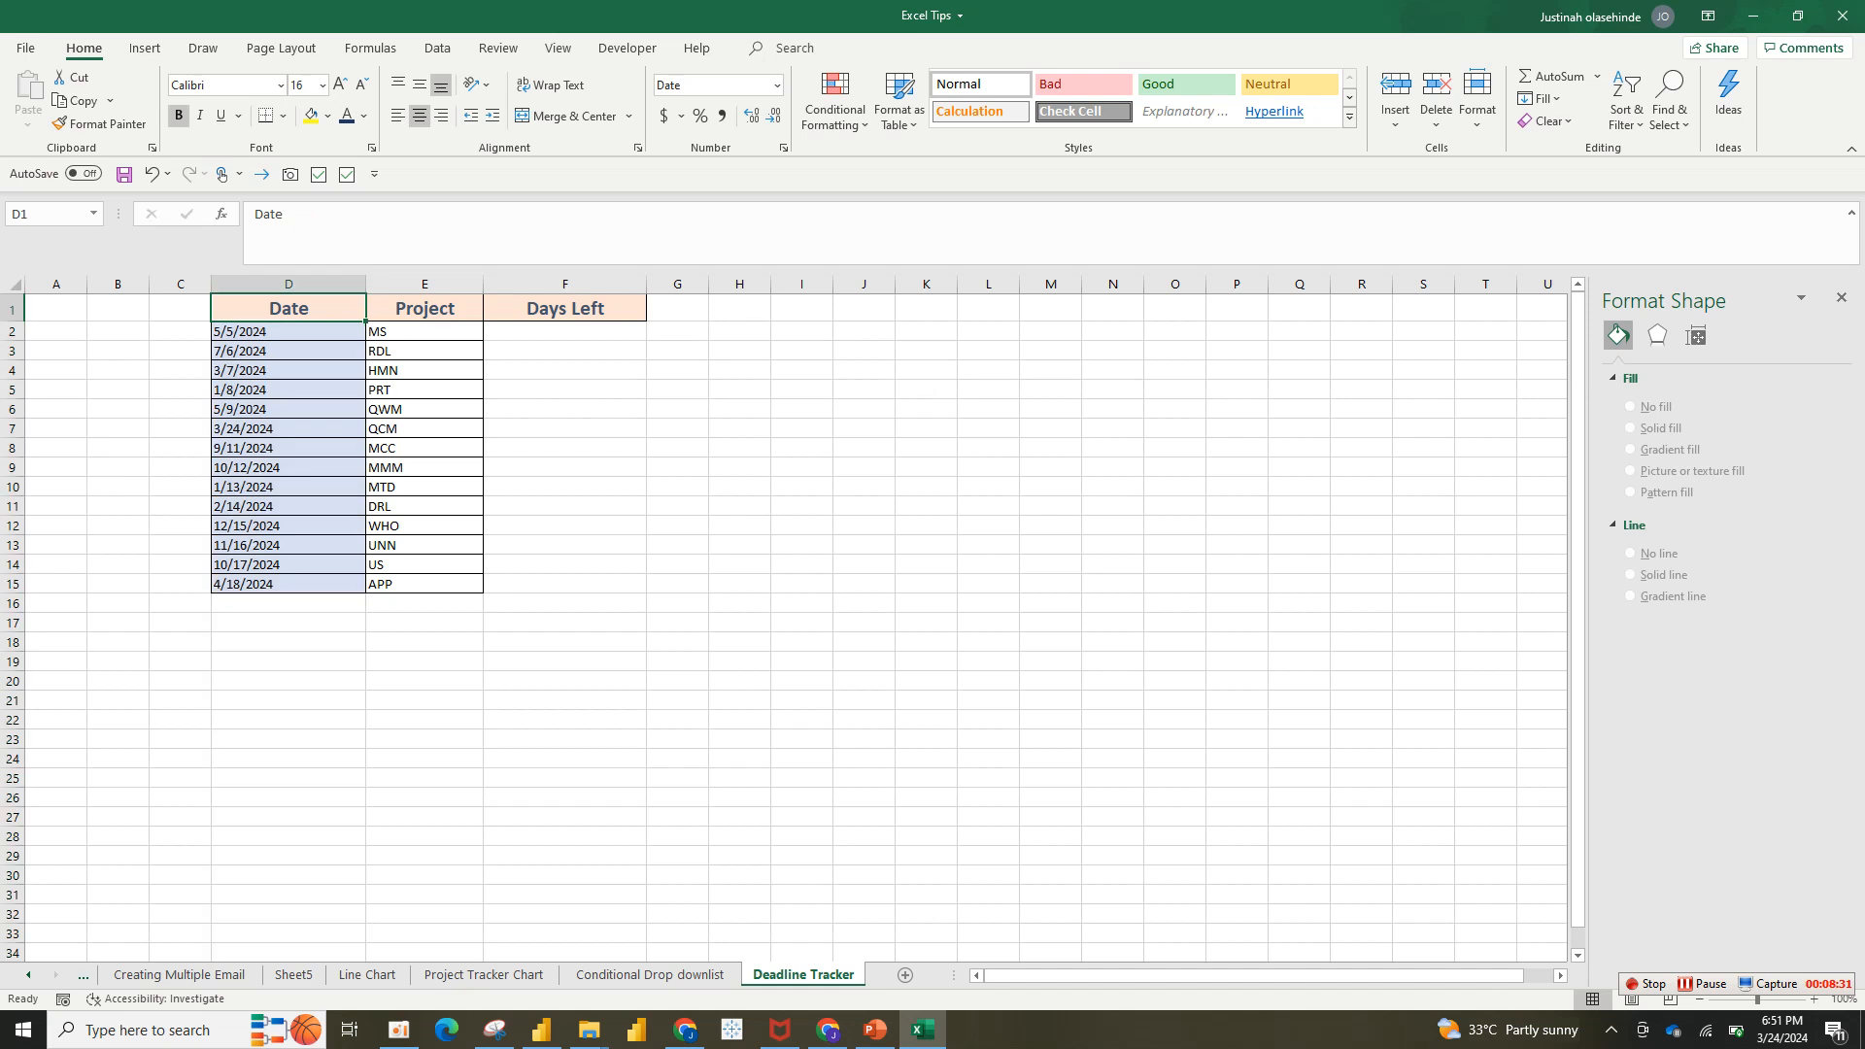
left_click(425, 309)
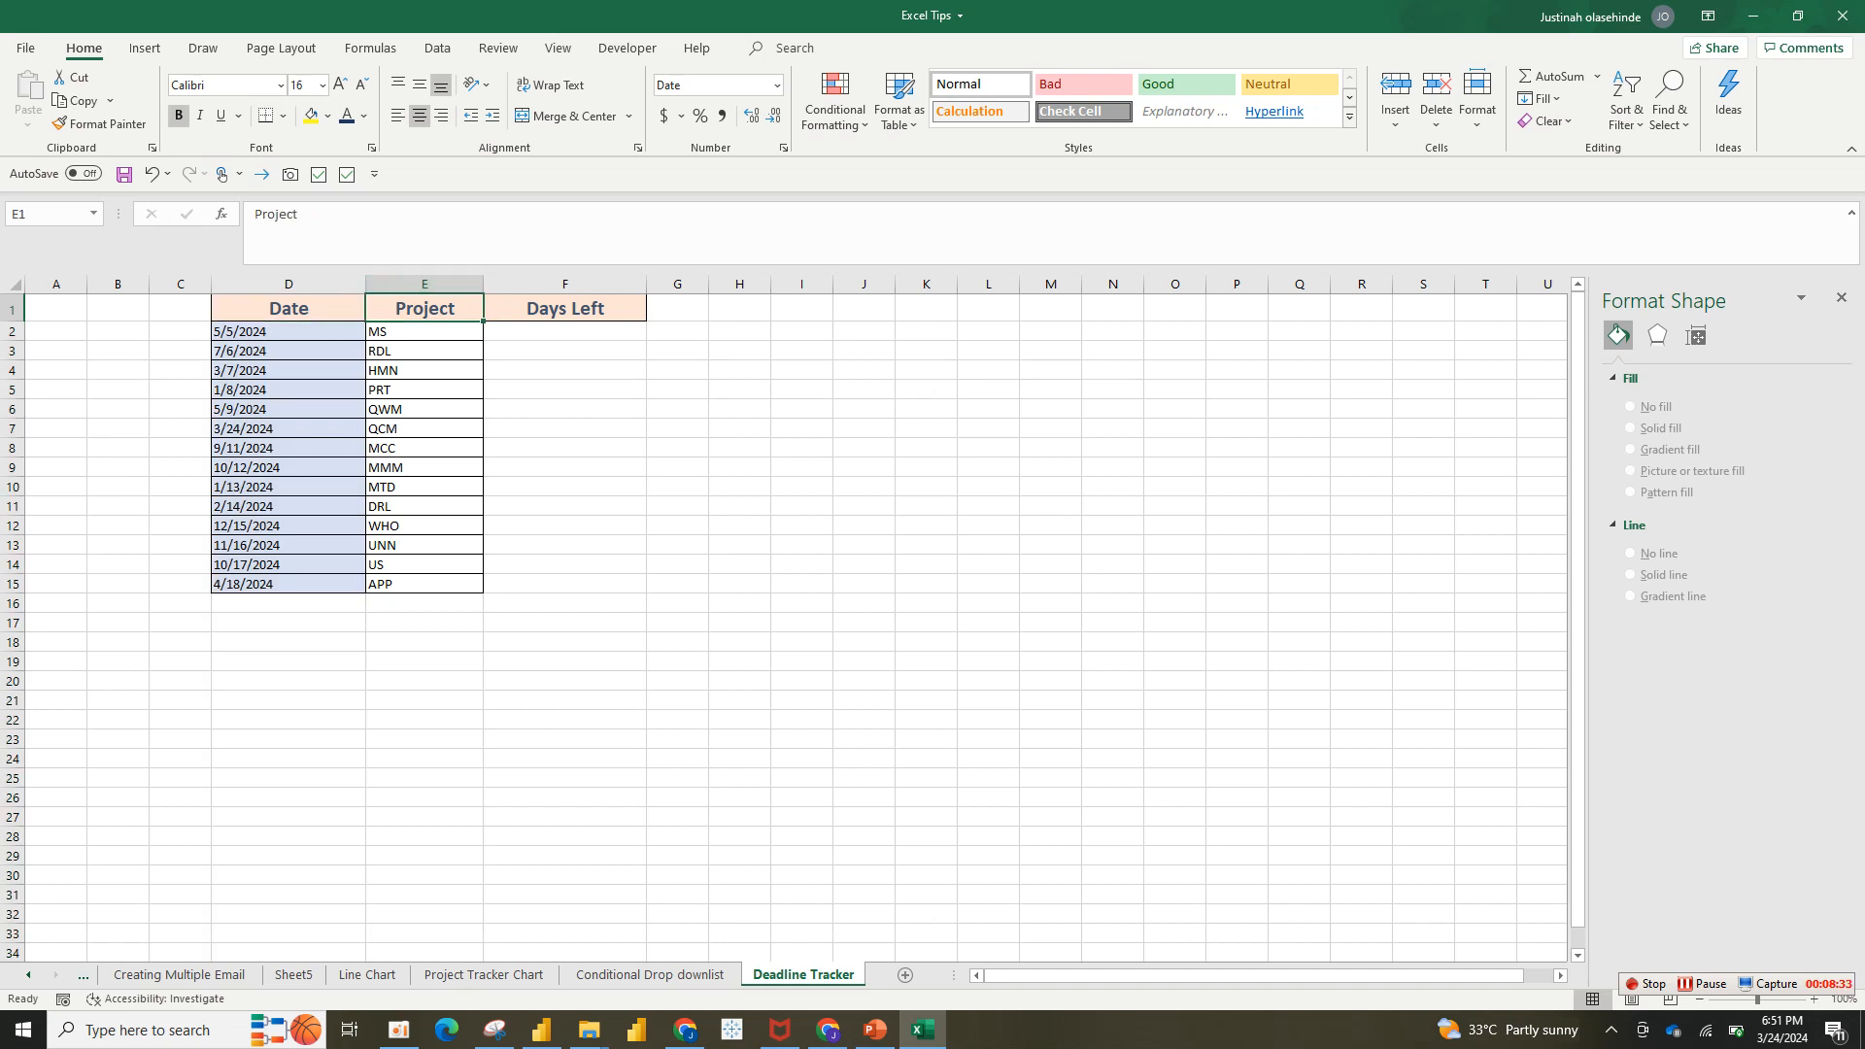
left_click(565, 351)
left_click(564, 331)
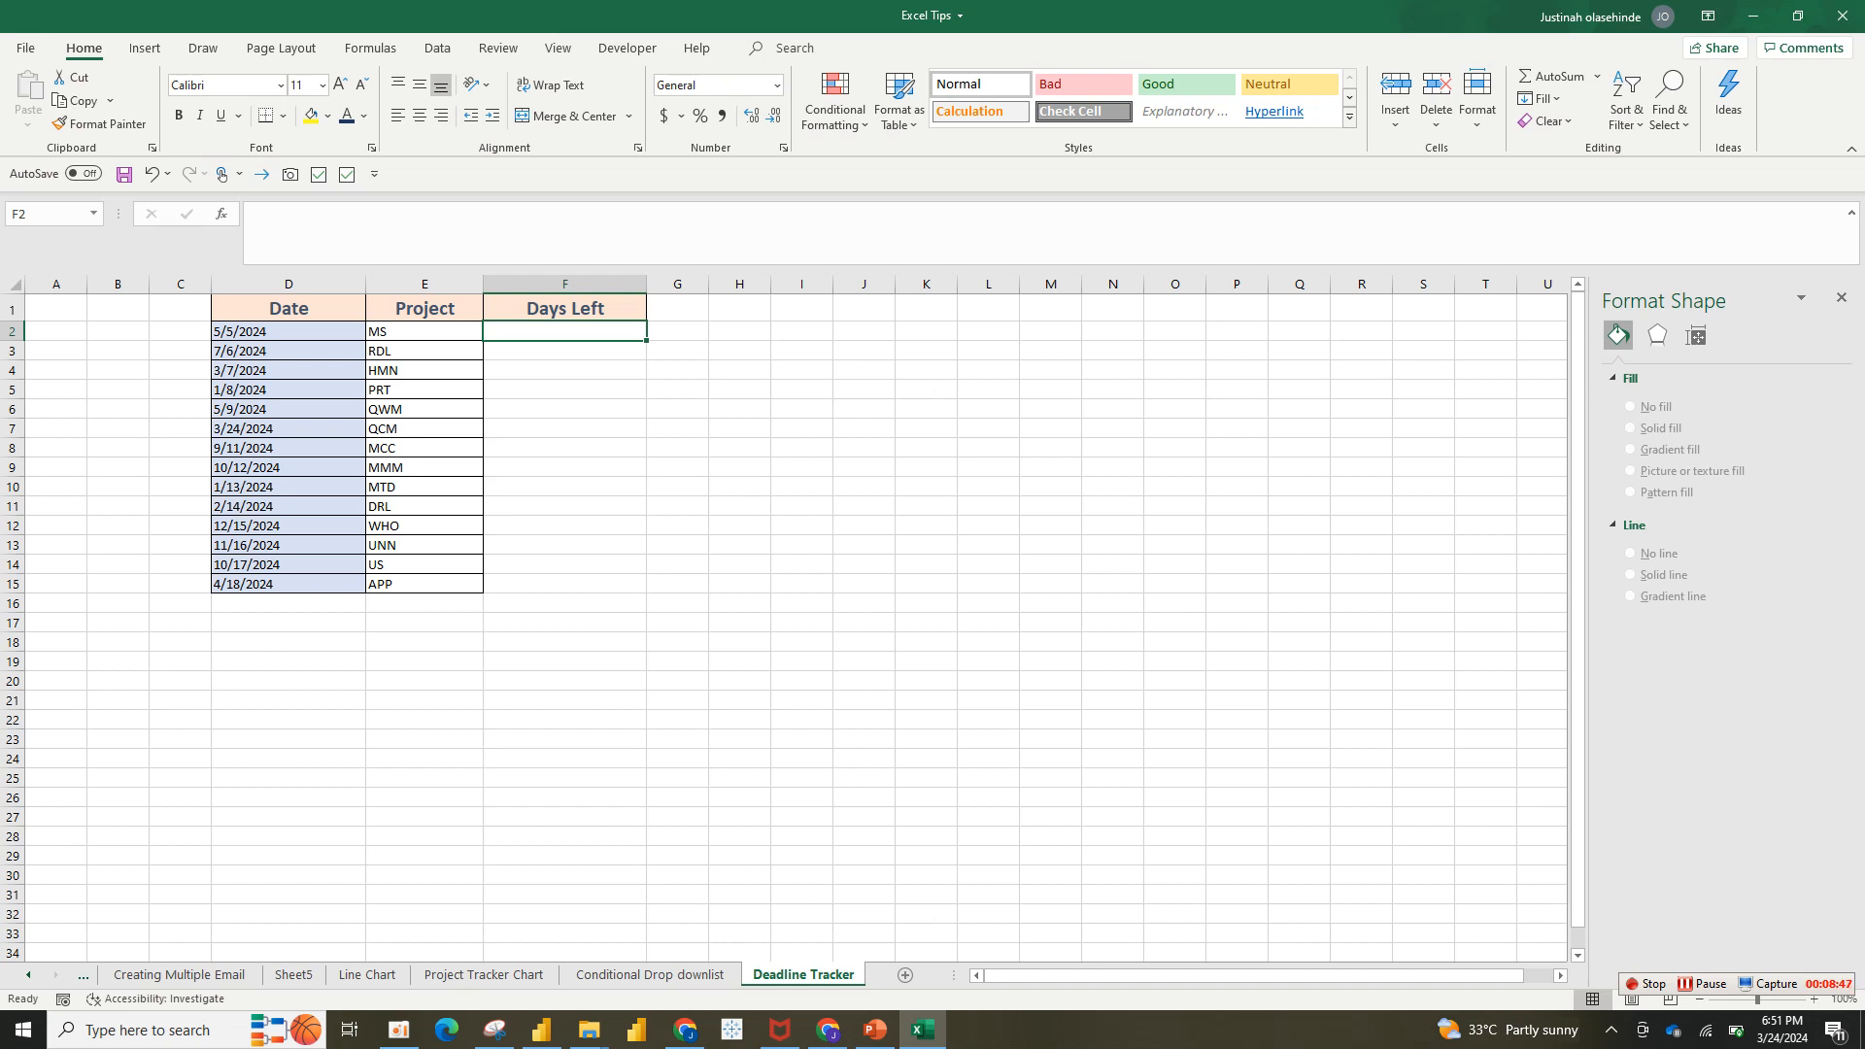
- Try to calculate the first project's days left in F2 with =TODAY()-E2, and clear the cell
type("=")
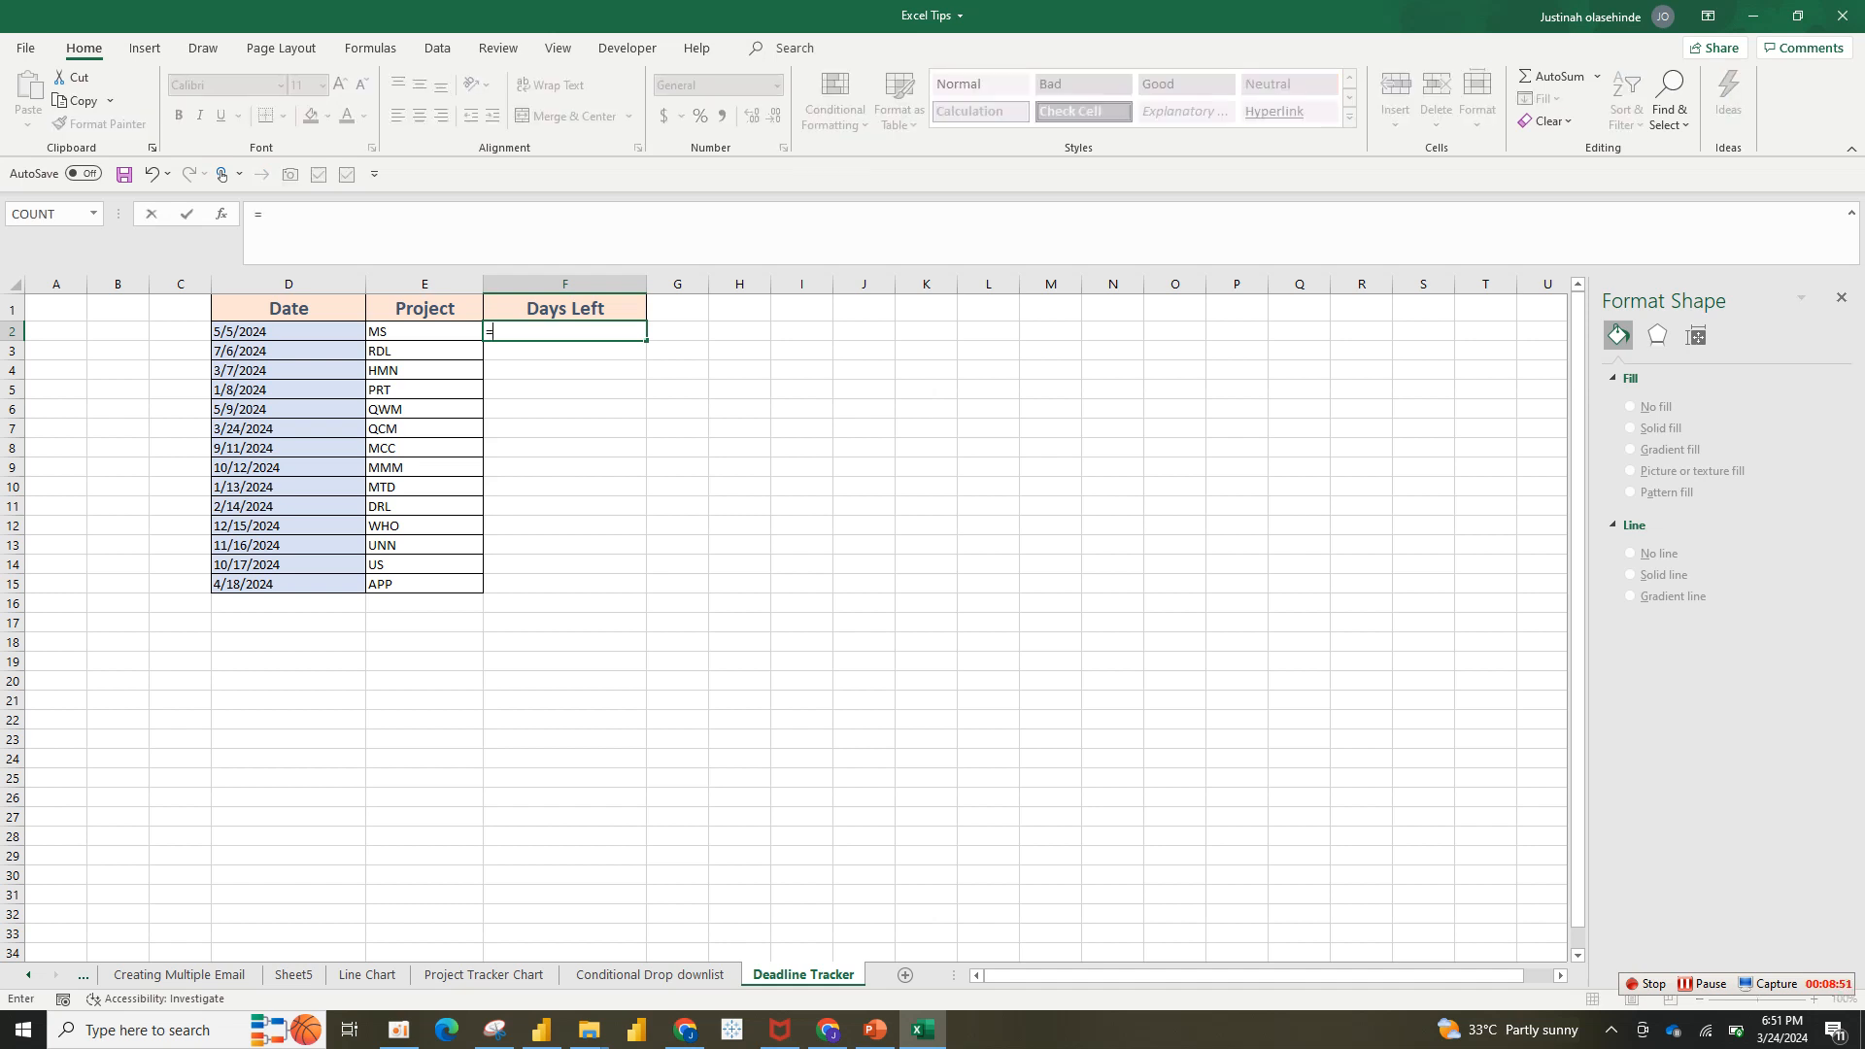
type("tod")
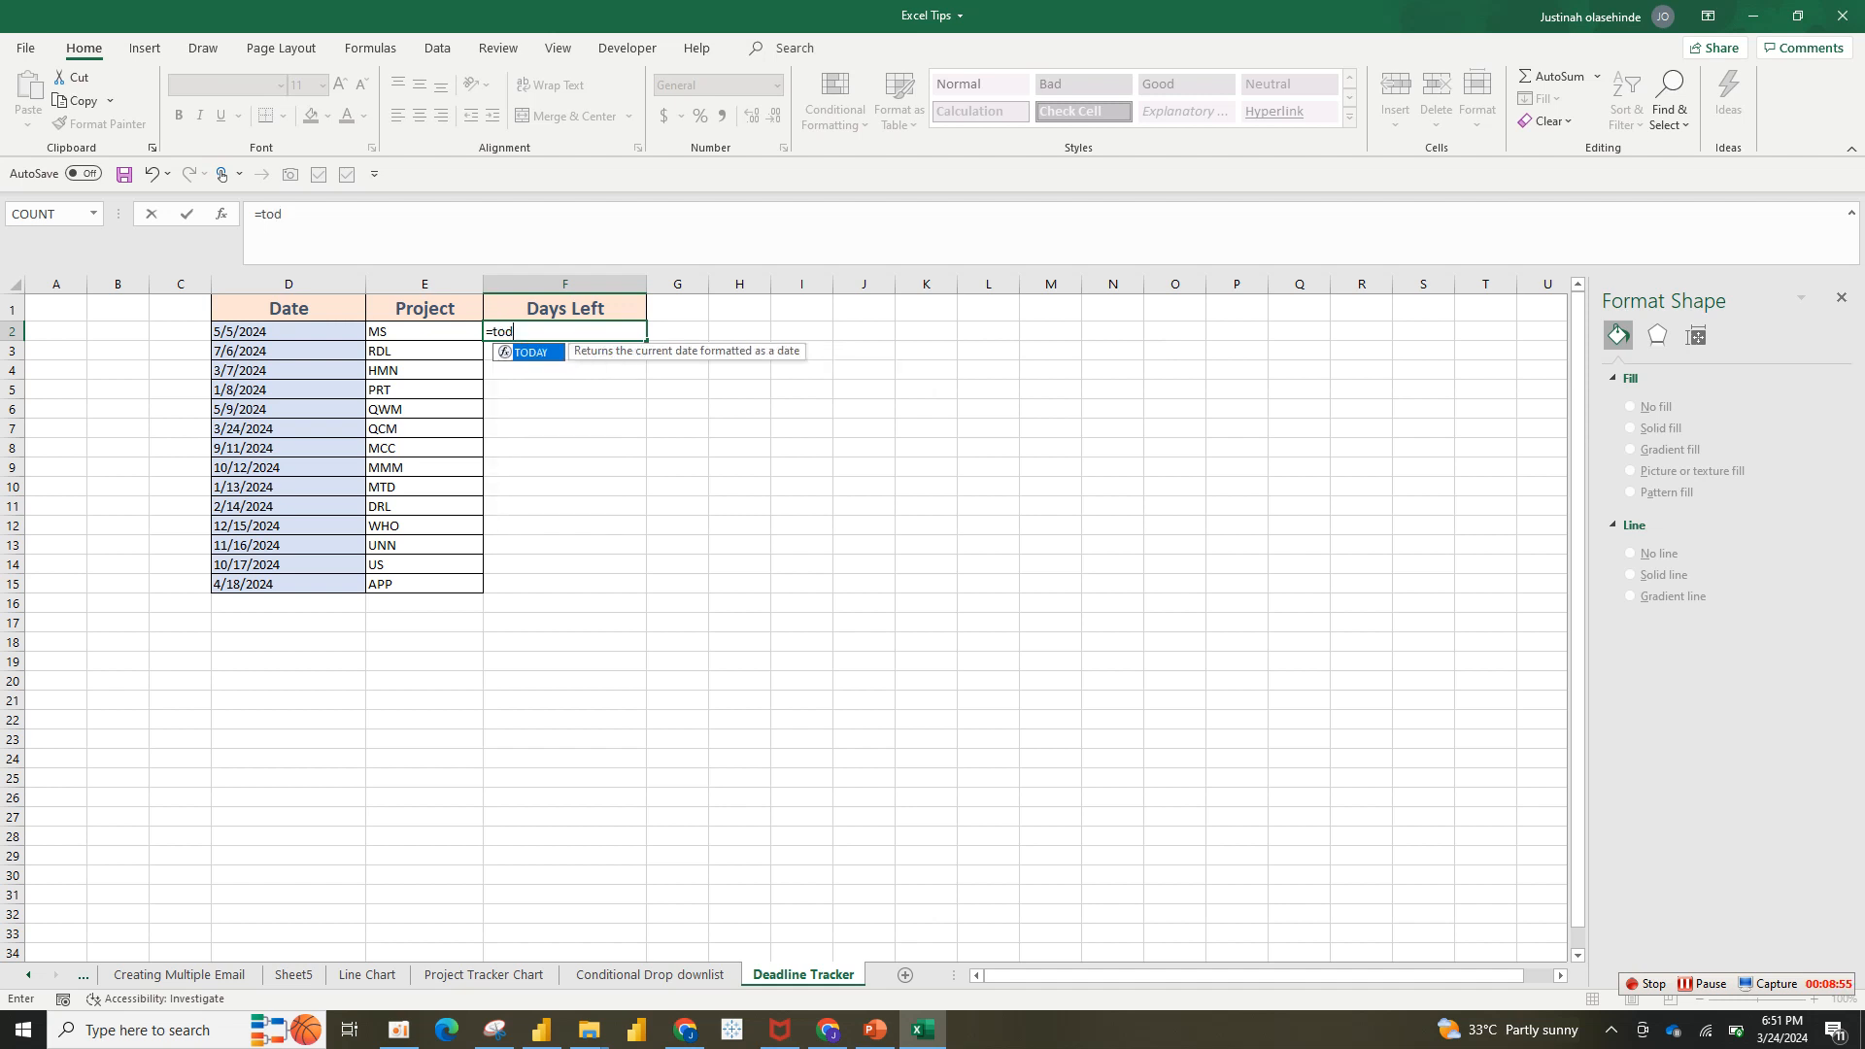
key("Tab")
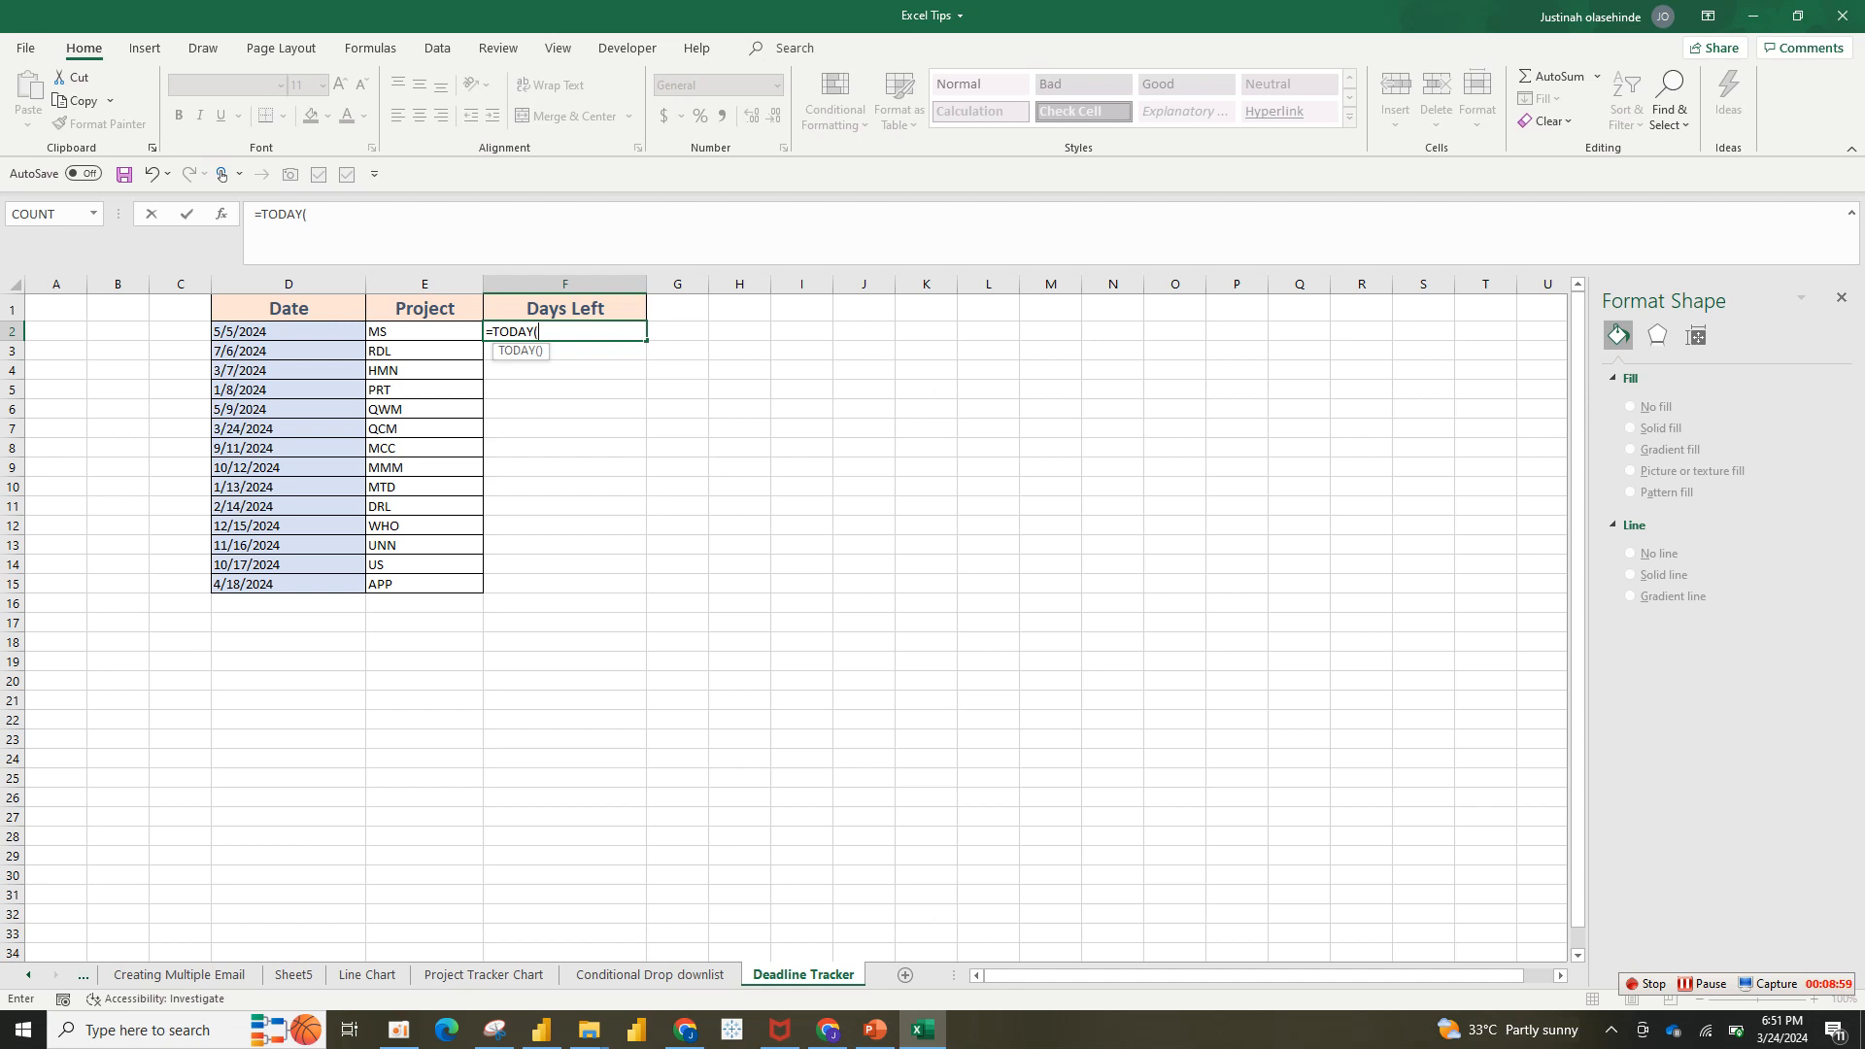
type("a0")
key("BackSpace")
key("BackSpace")
type(")")
type("=")
type("-")
key("Left")
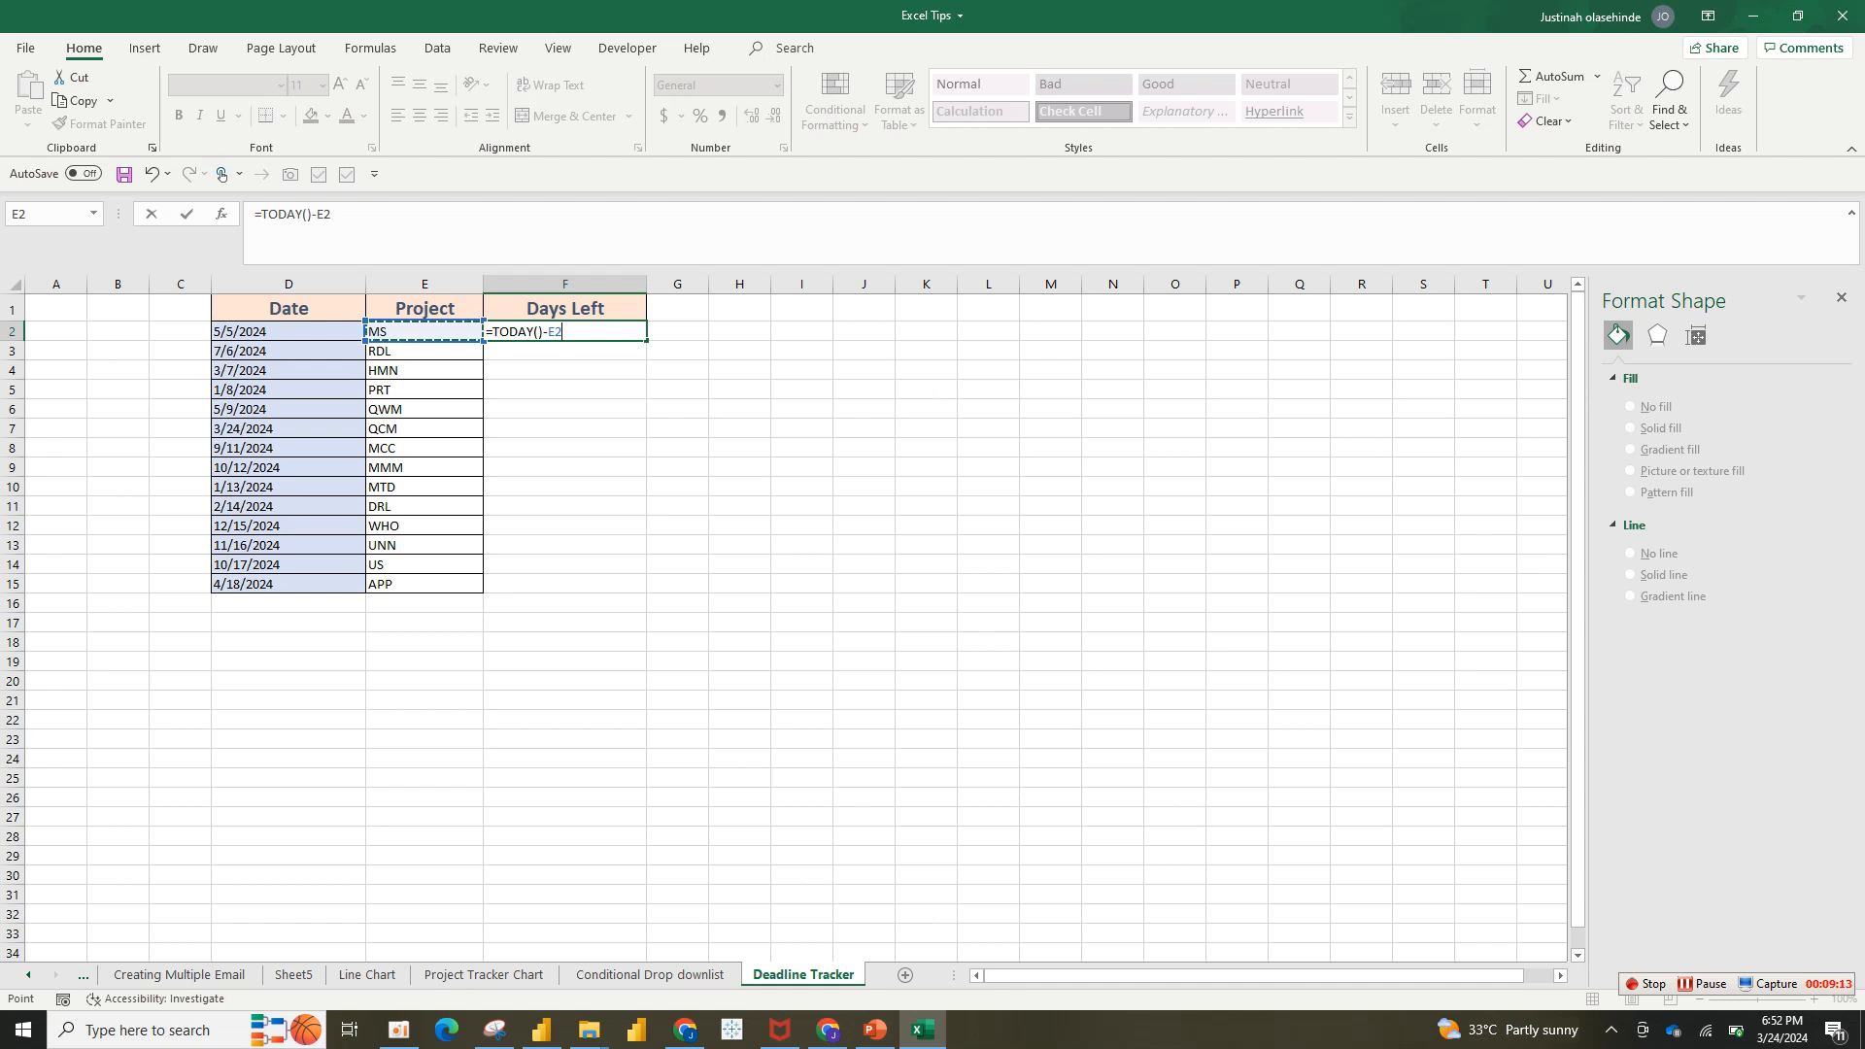
key("Return")
key("Up")
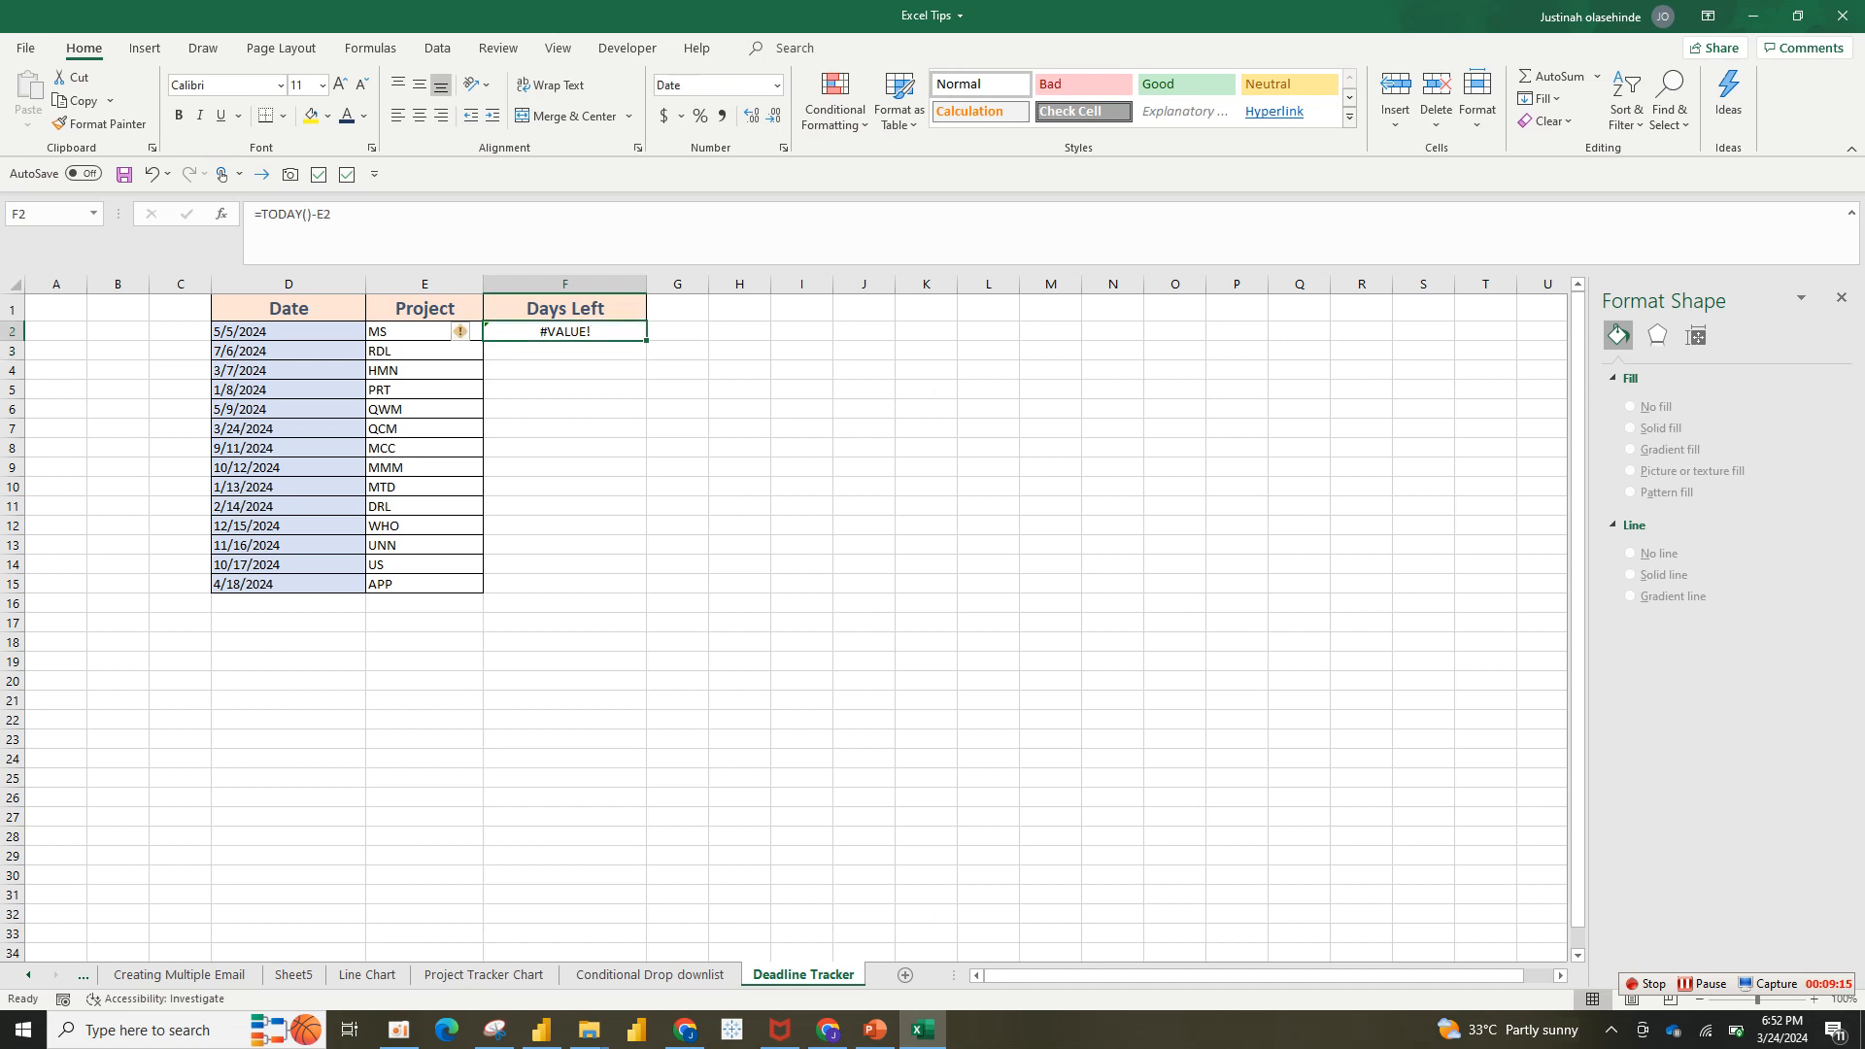
key("BackSpace")
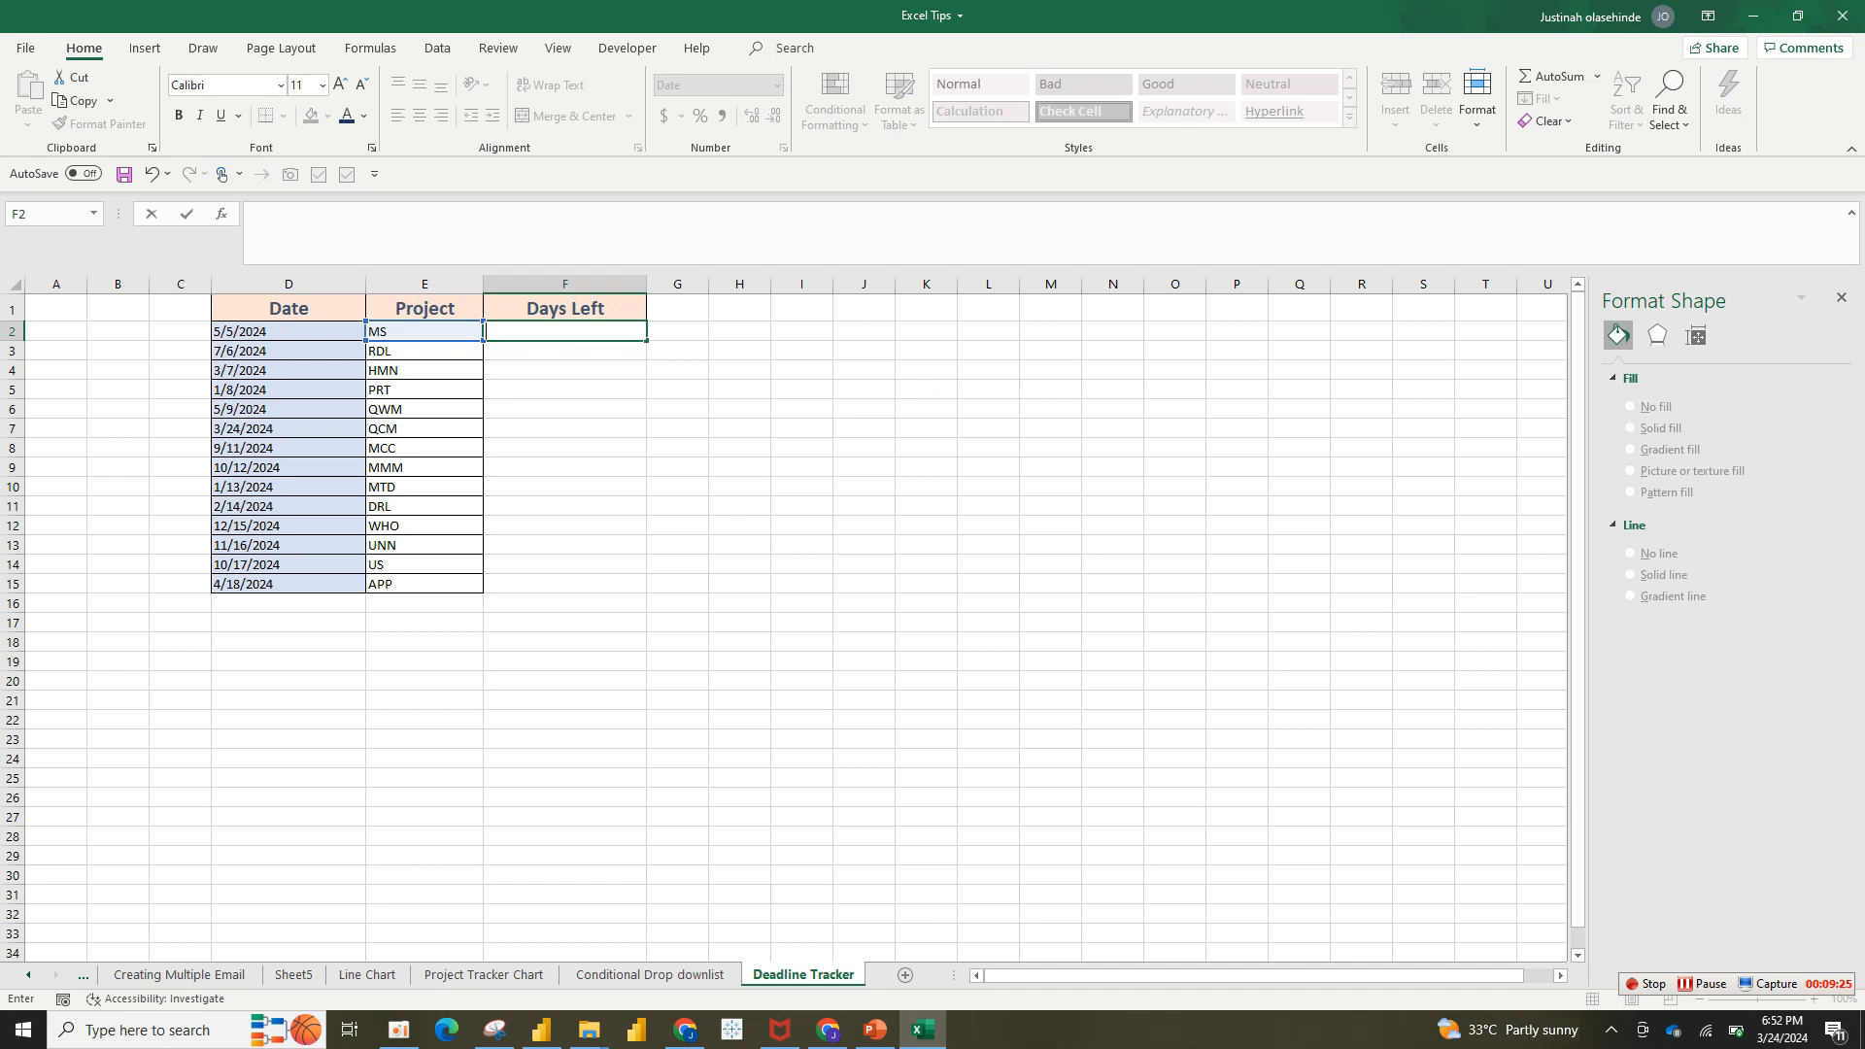
- Re-enter the formula =TODAY() -E2 in F2 as a second attempt and clear it again
type("=")
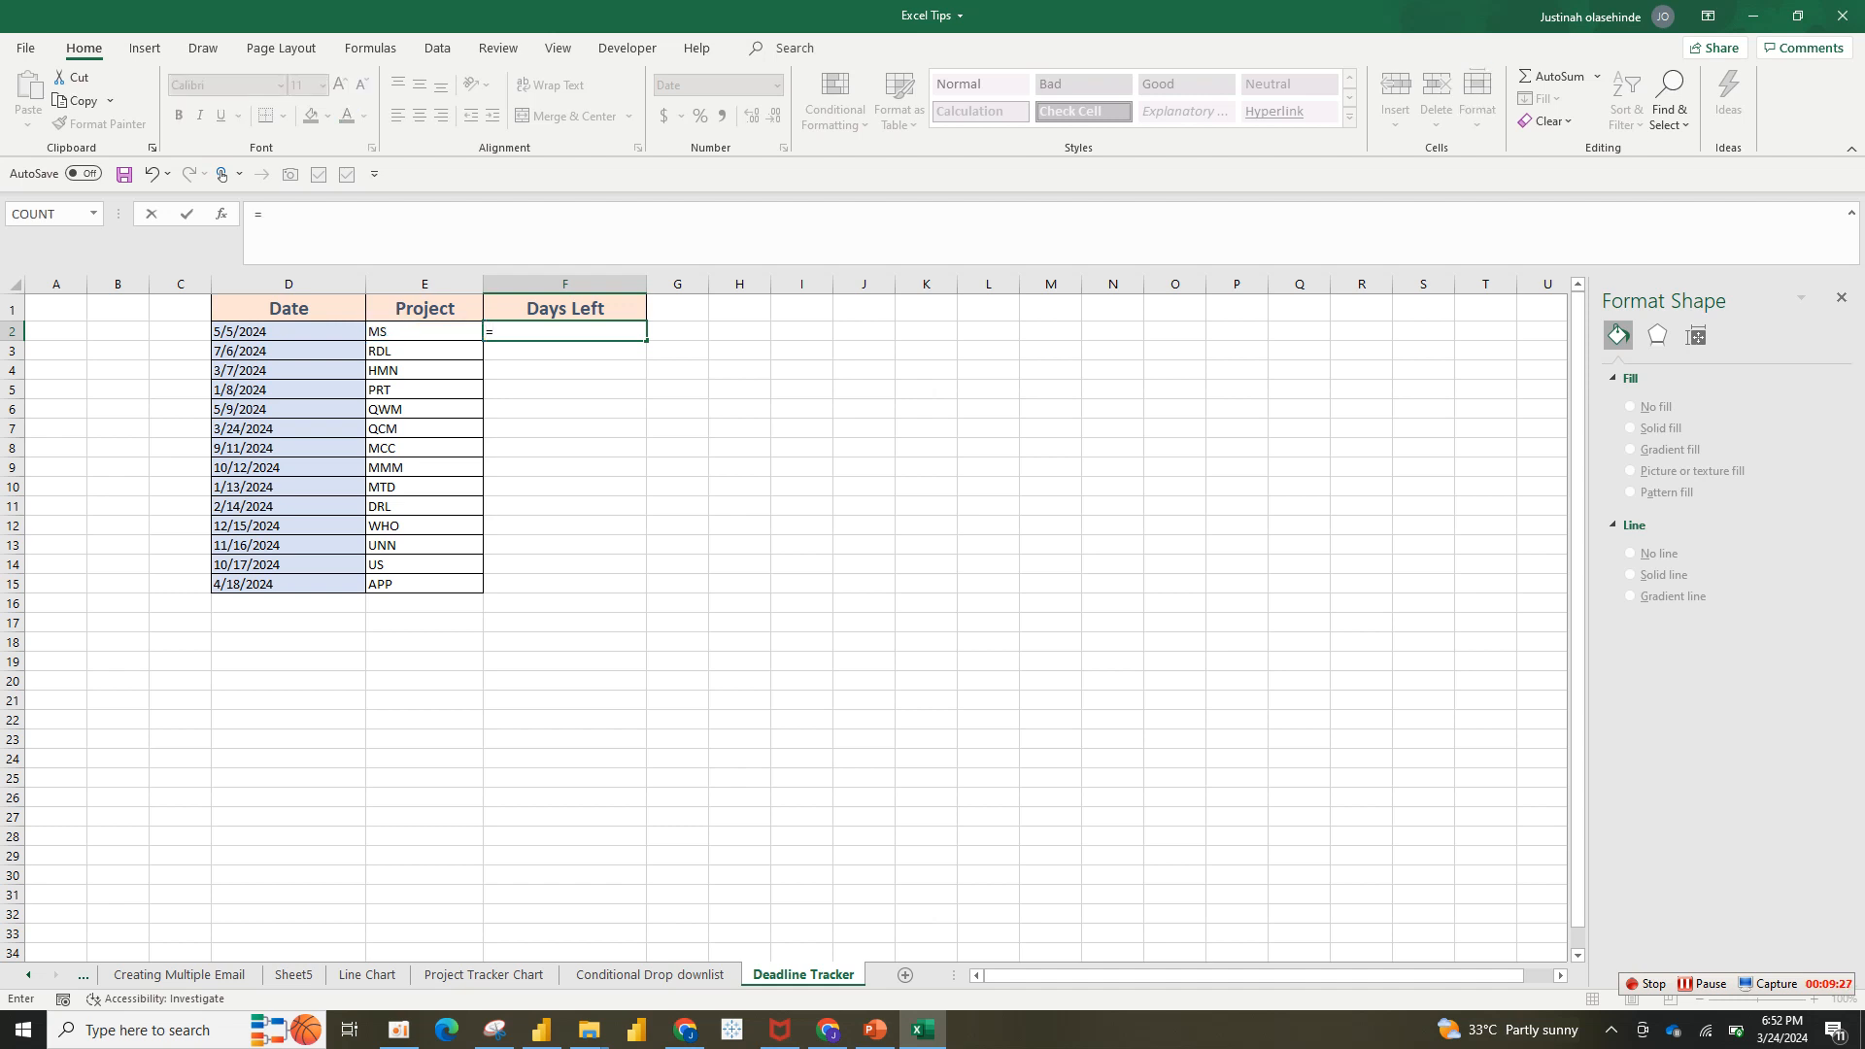
type("to")
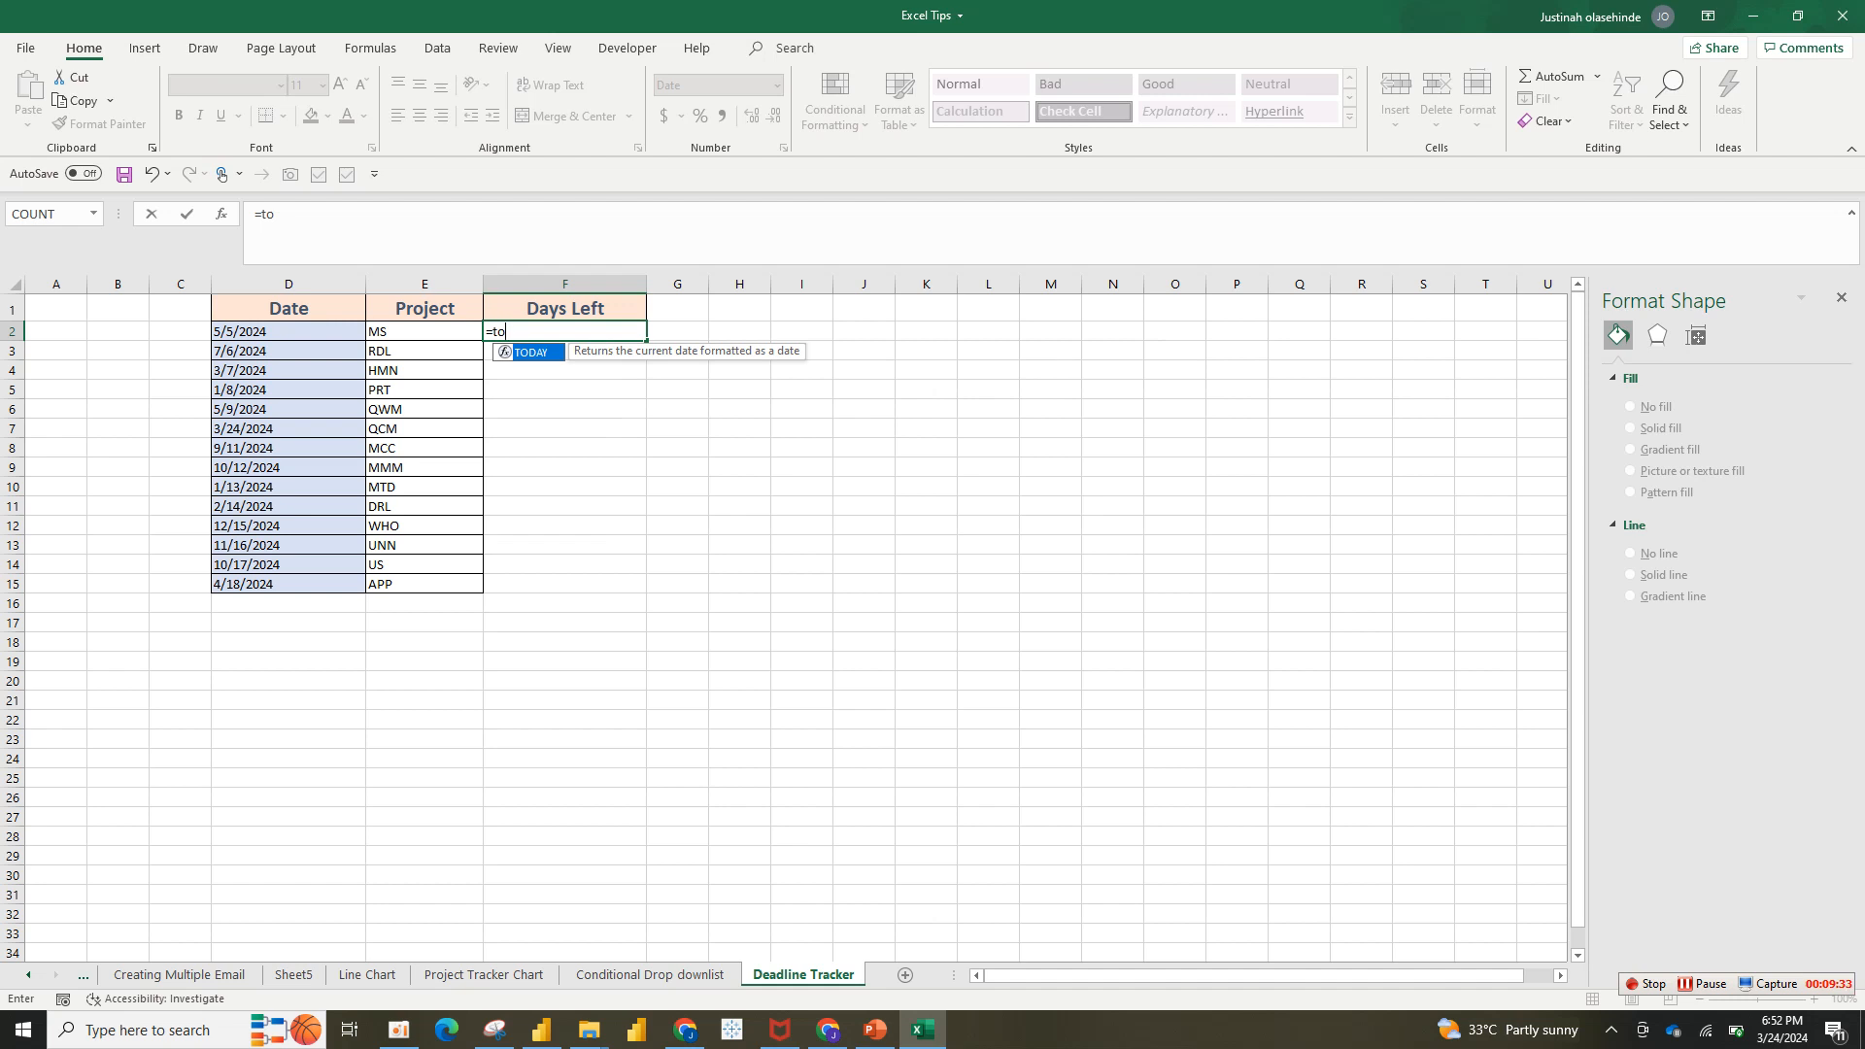
key("Tab")
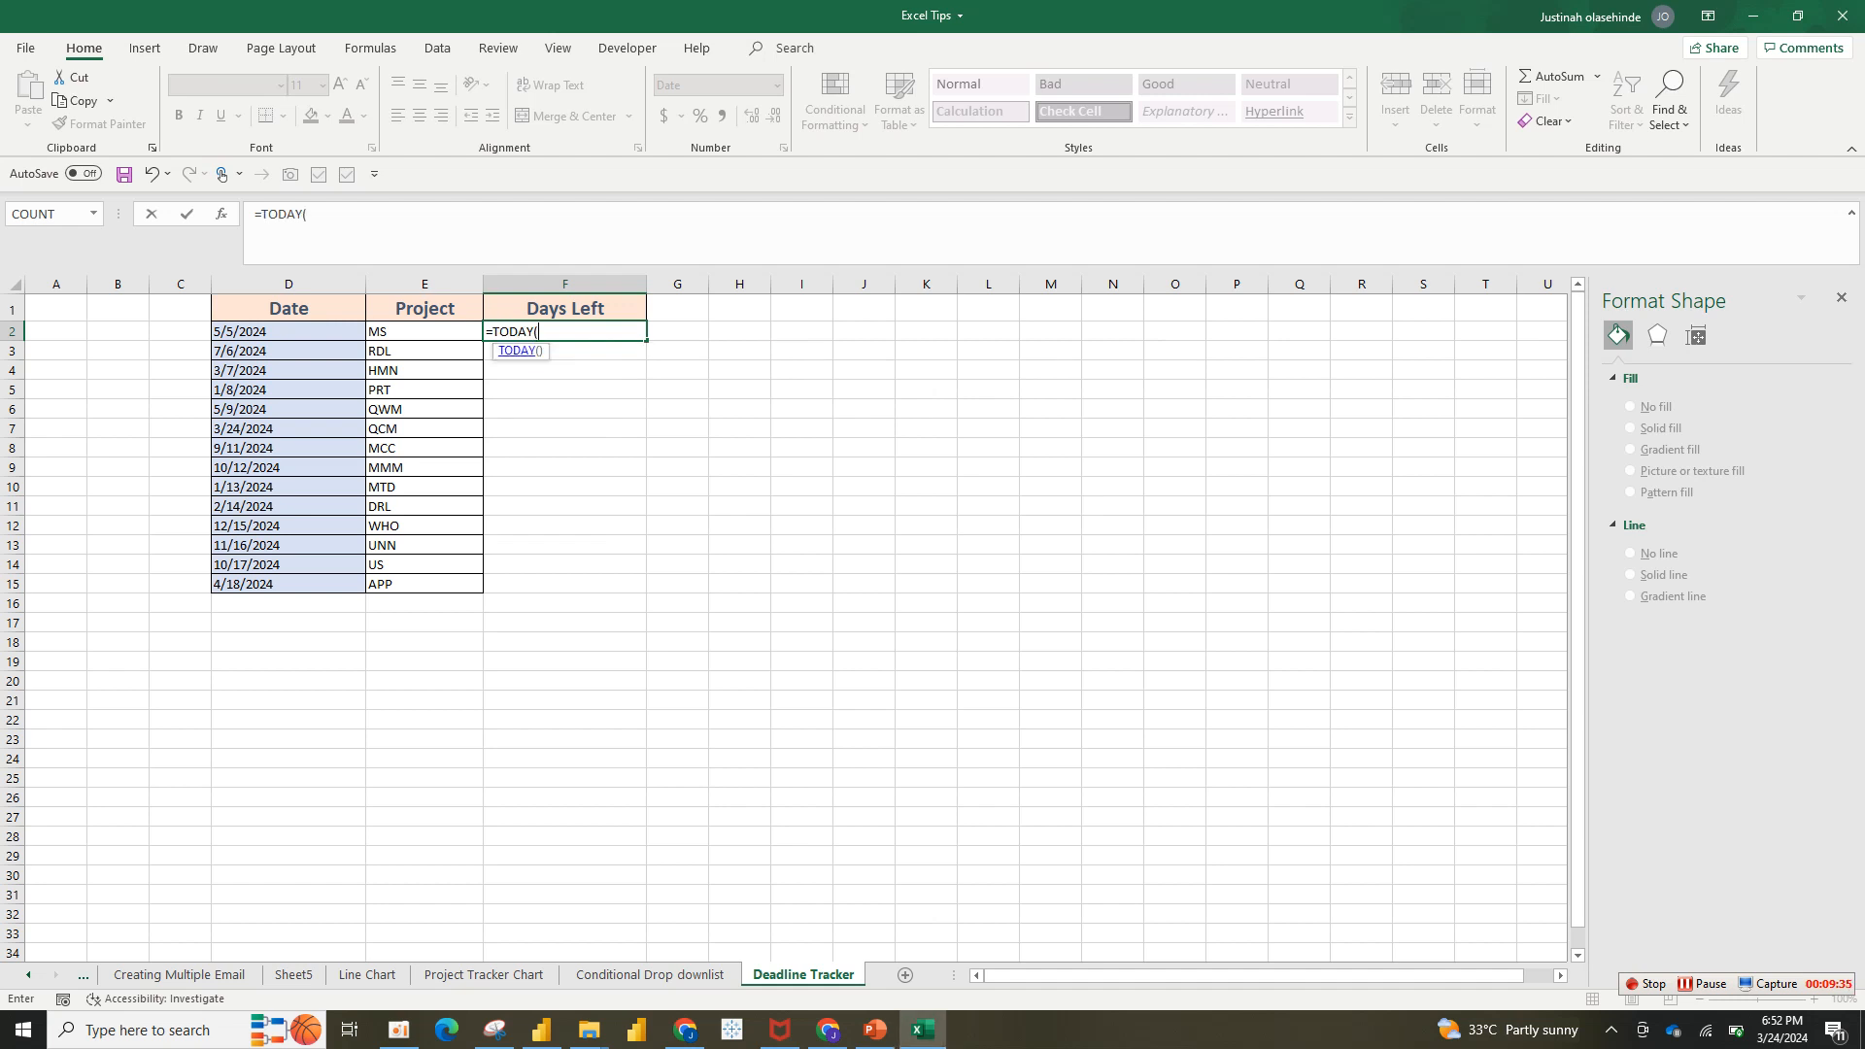
type(") -")
key("Left")
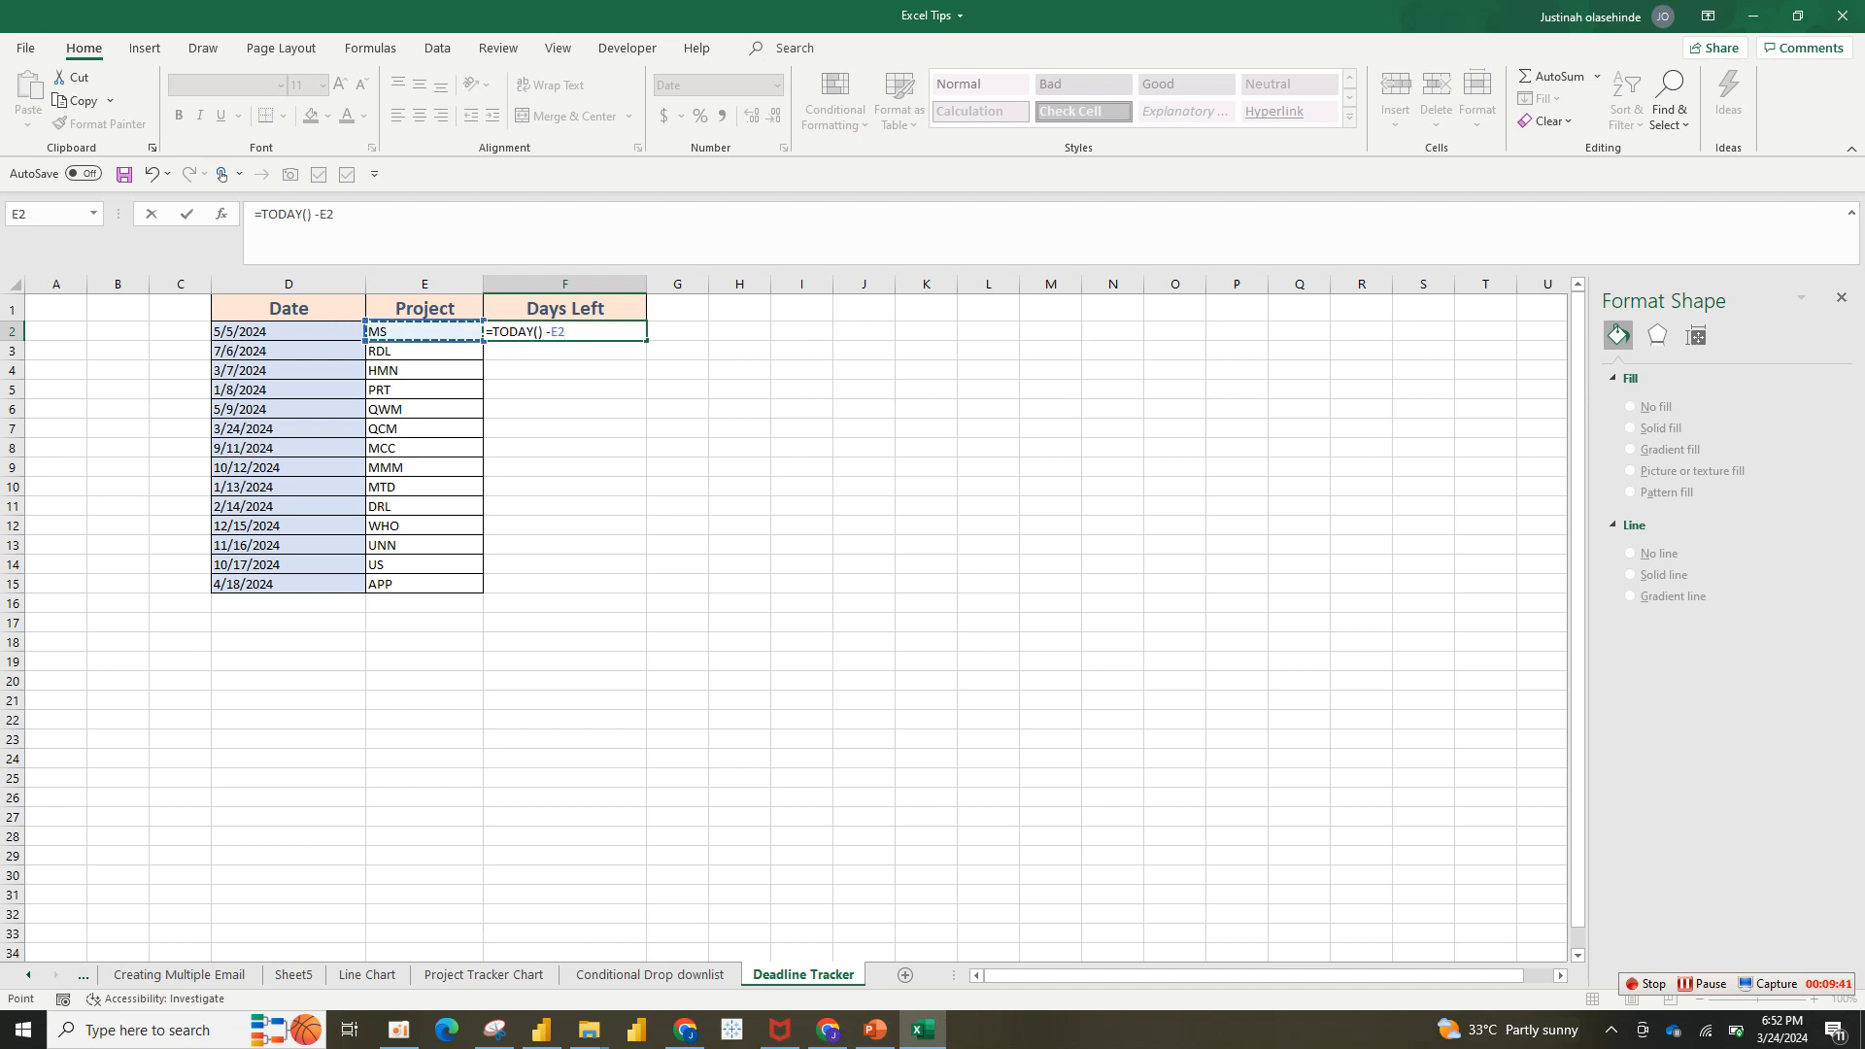
key("Return")
key("Up")
key("BackSpace")
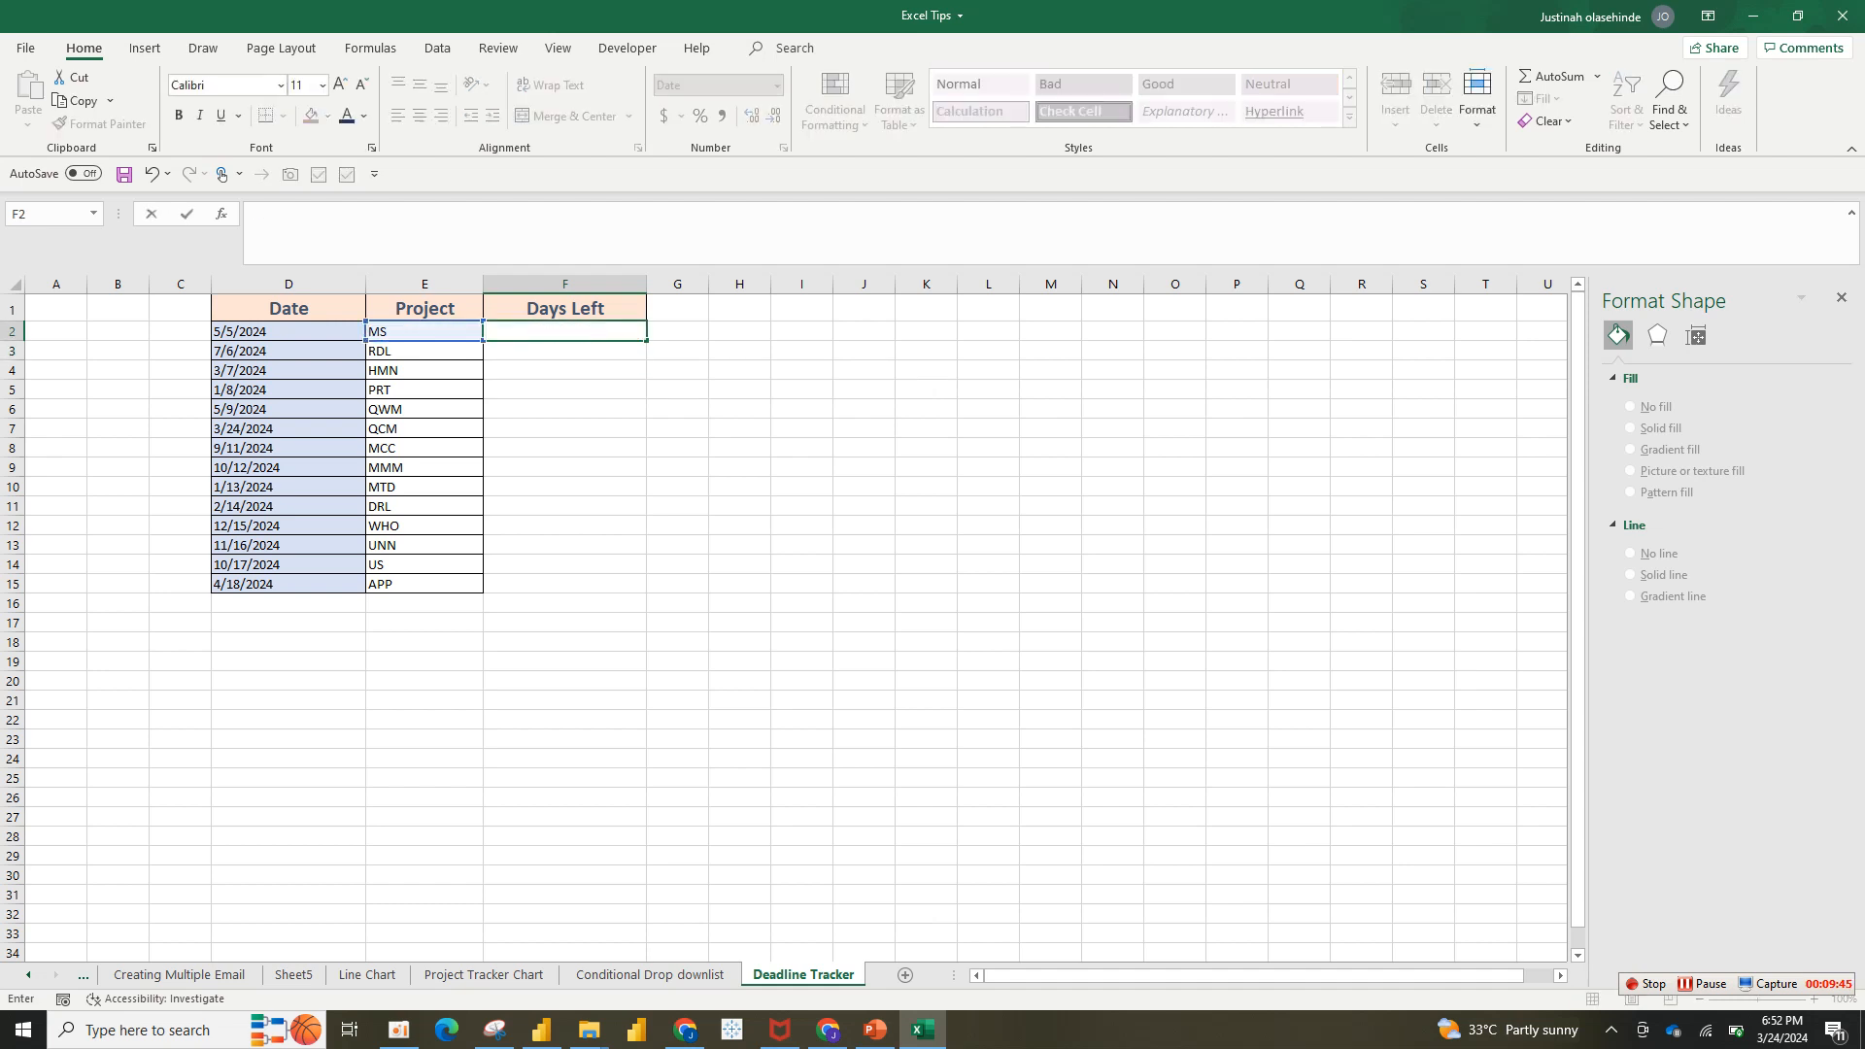
left_click(1703, 984)
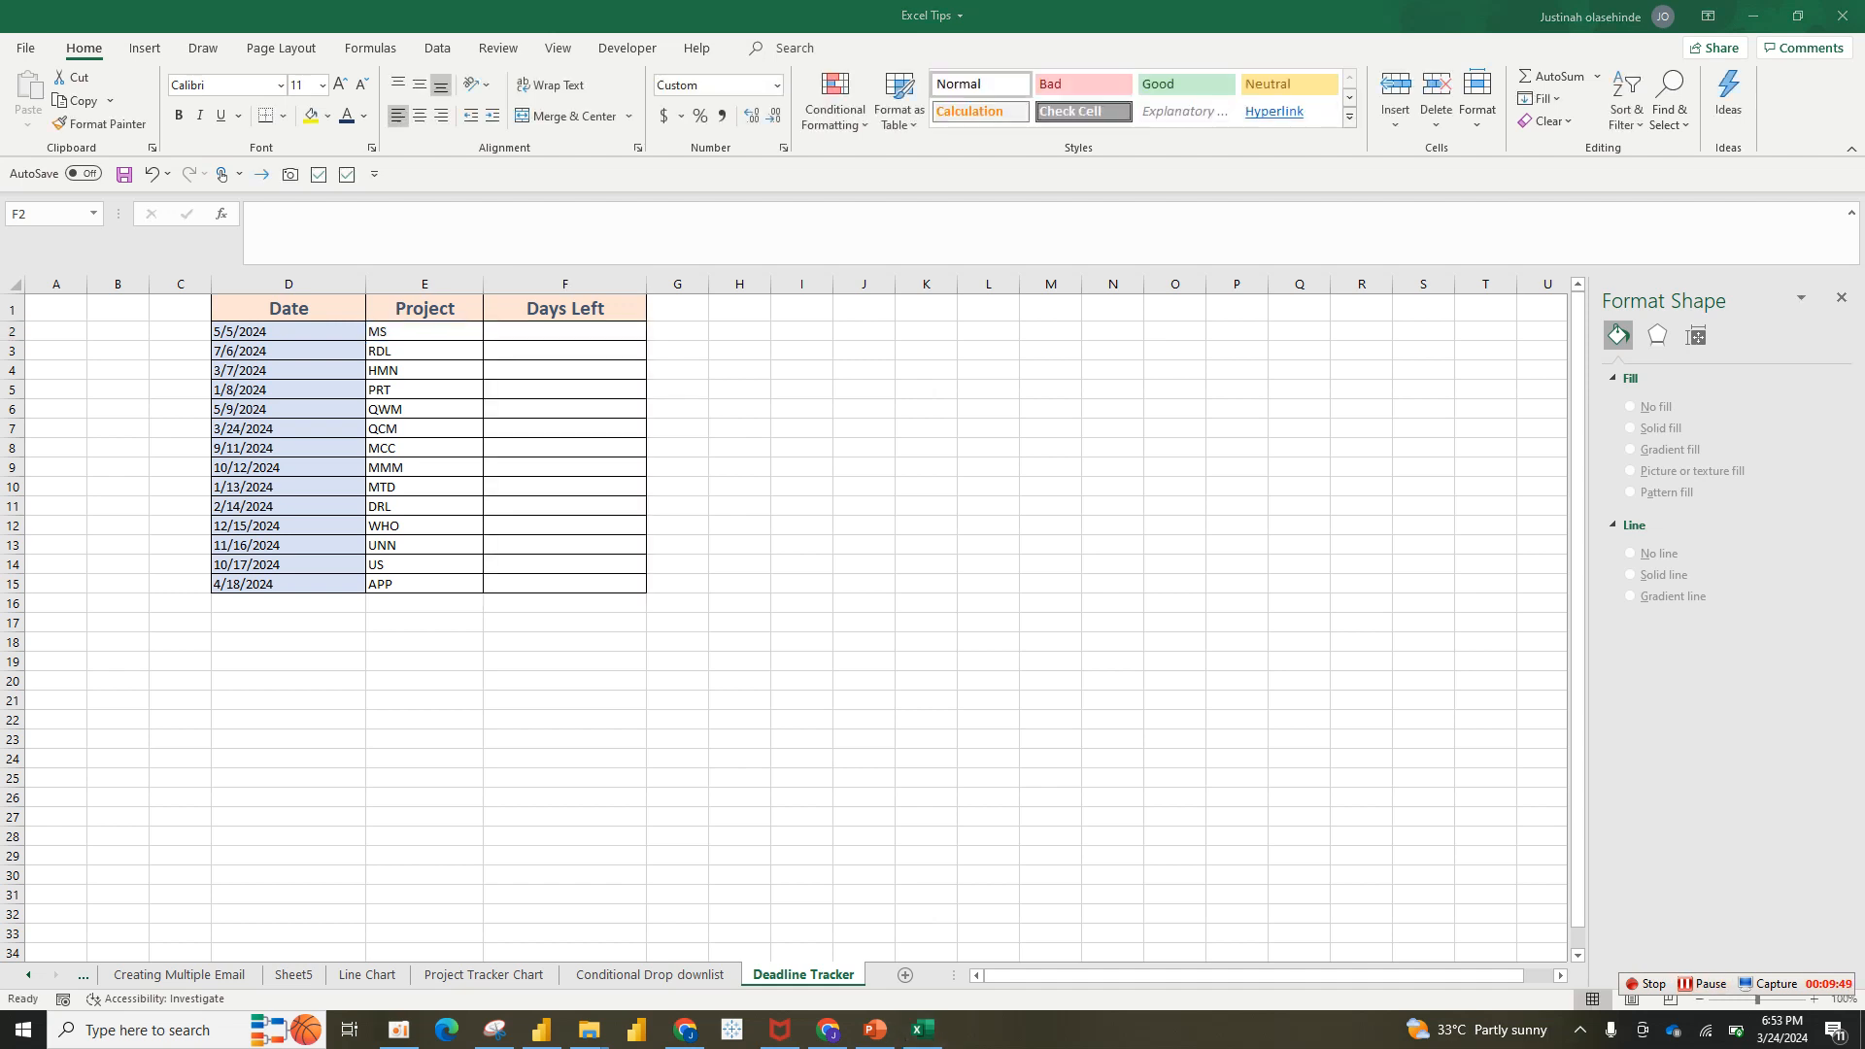
- Enter =TODAY()-D2 in F2 while the Days Left range F2:F15 is selected
type("=")
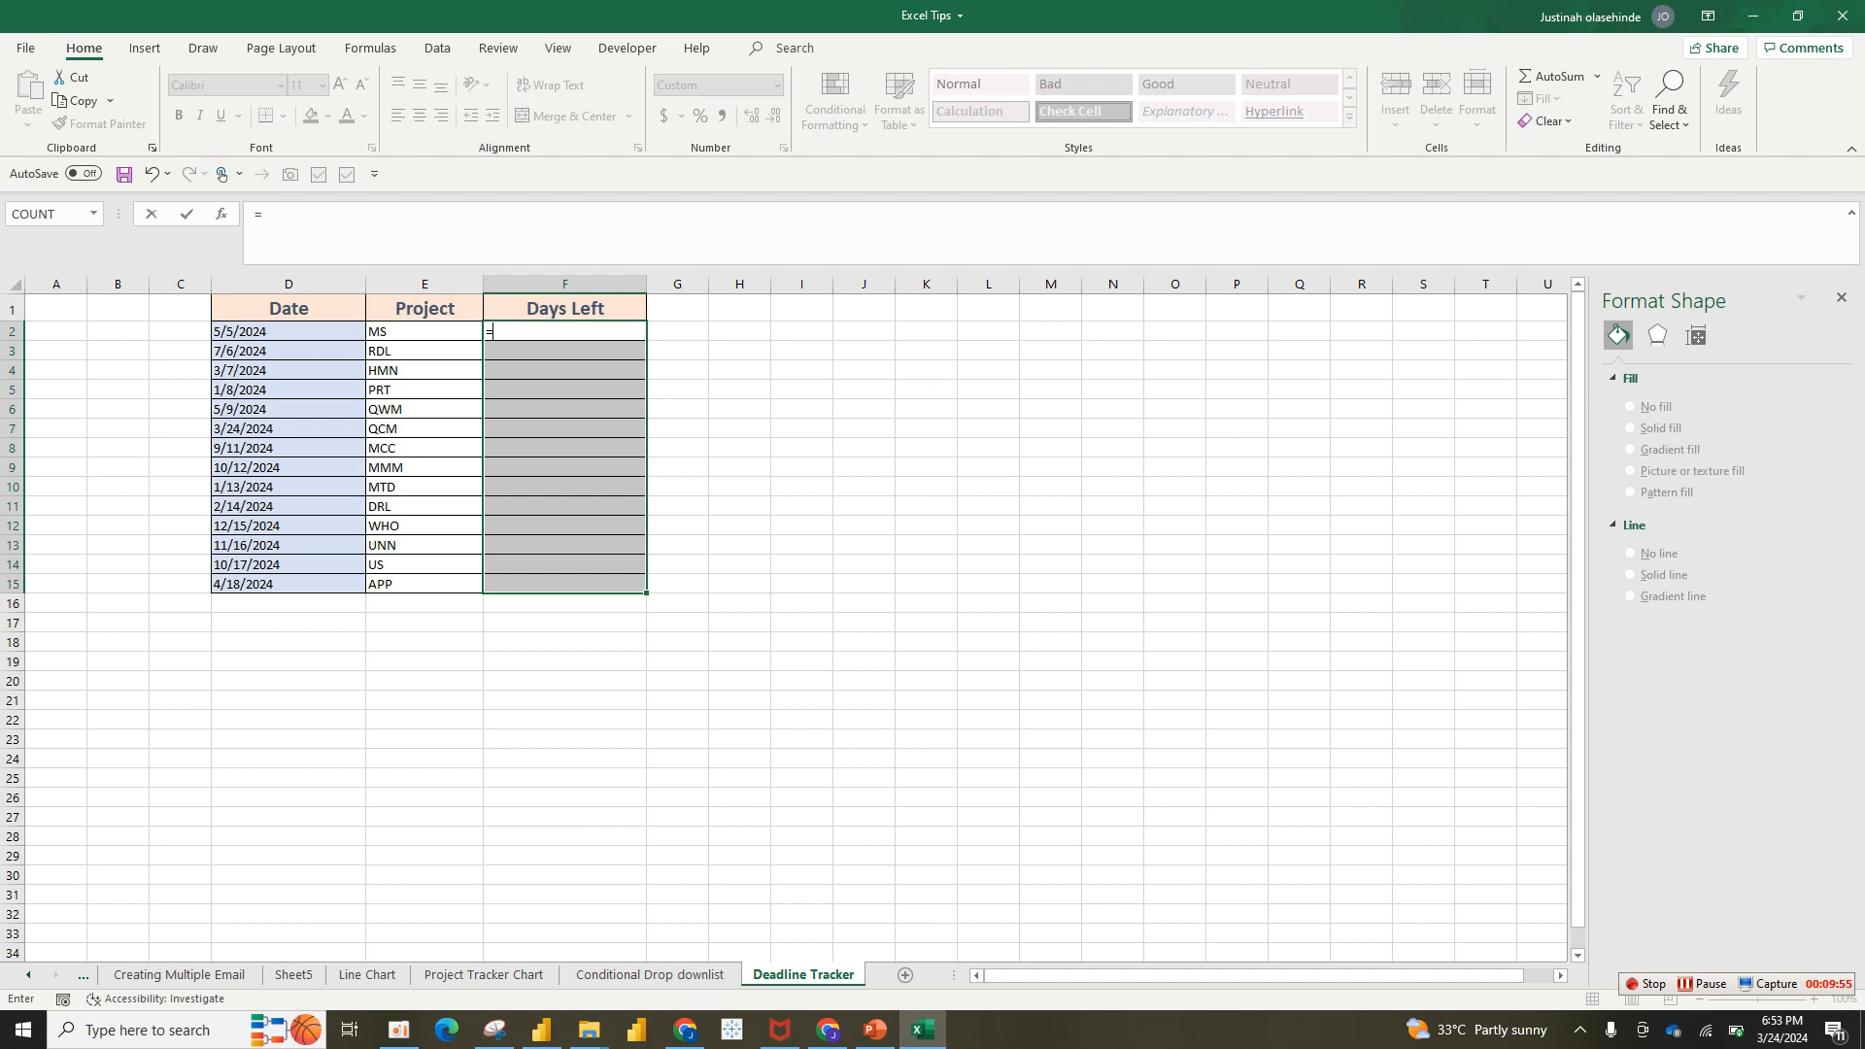
type("tod")
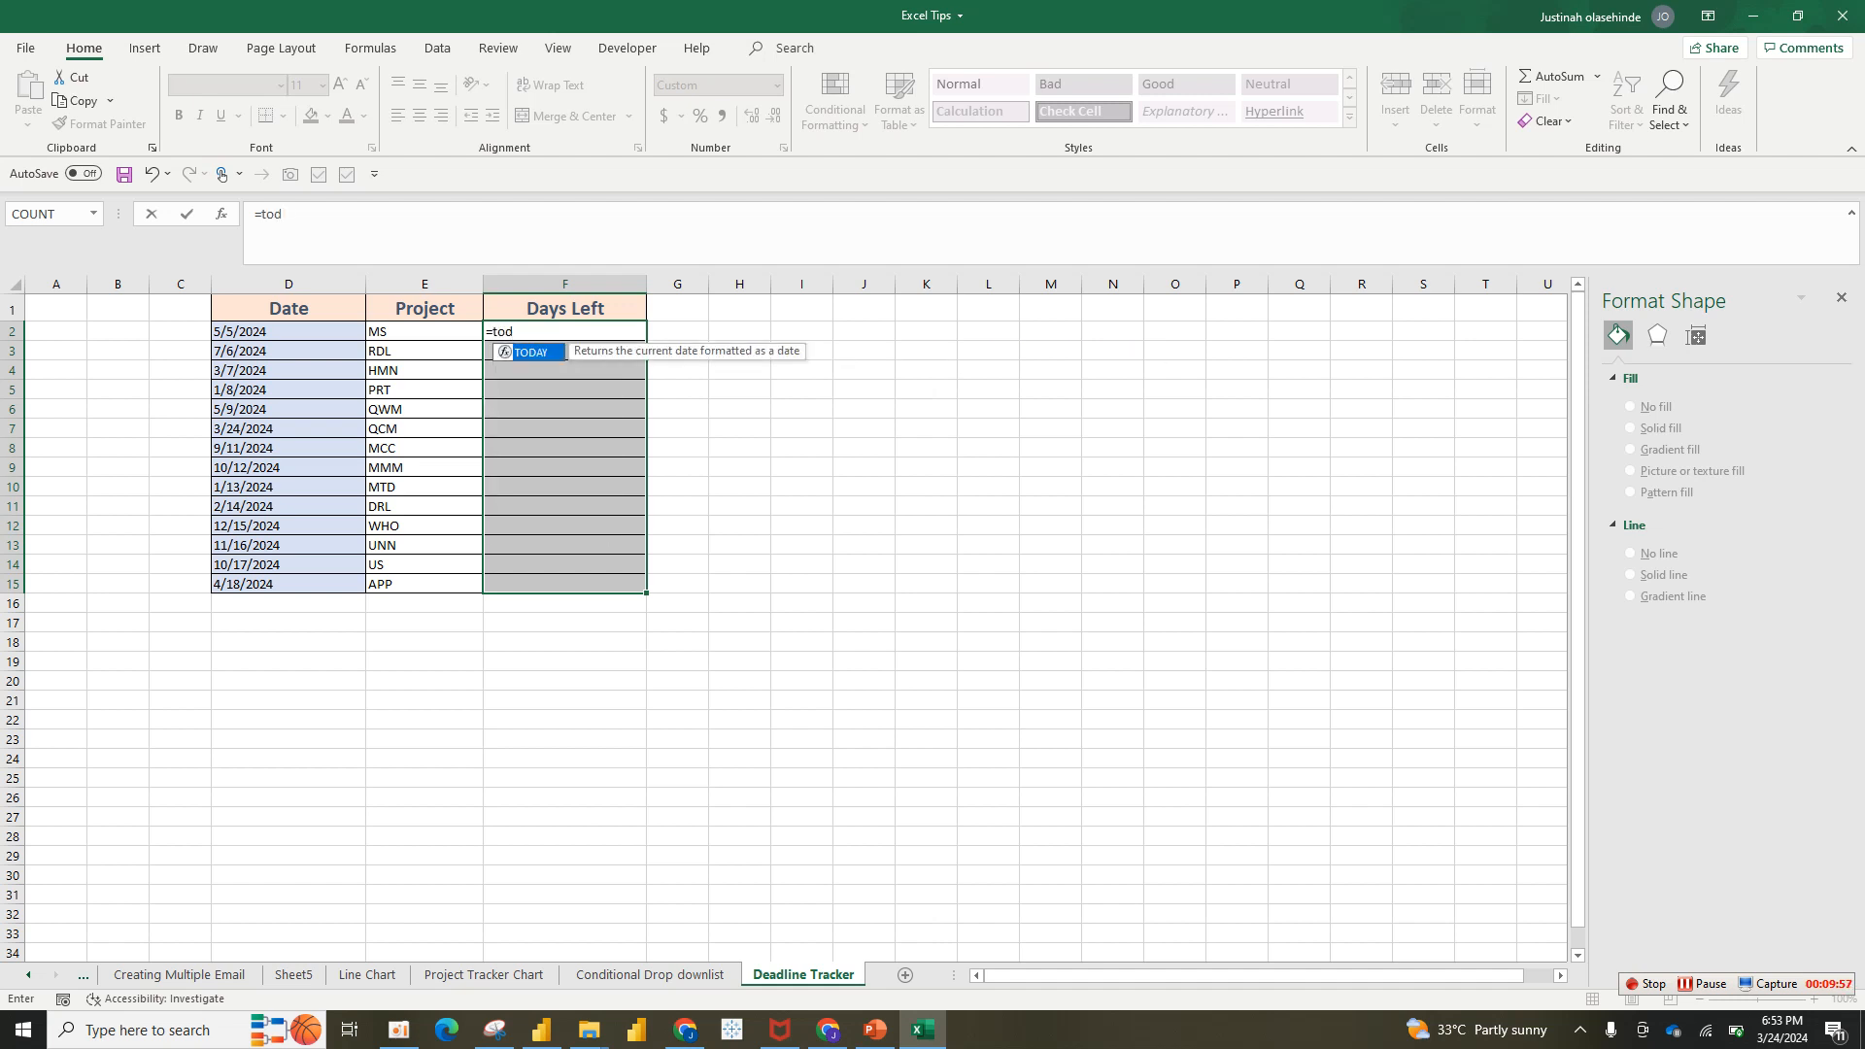
key("Tab")
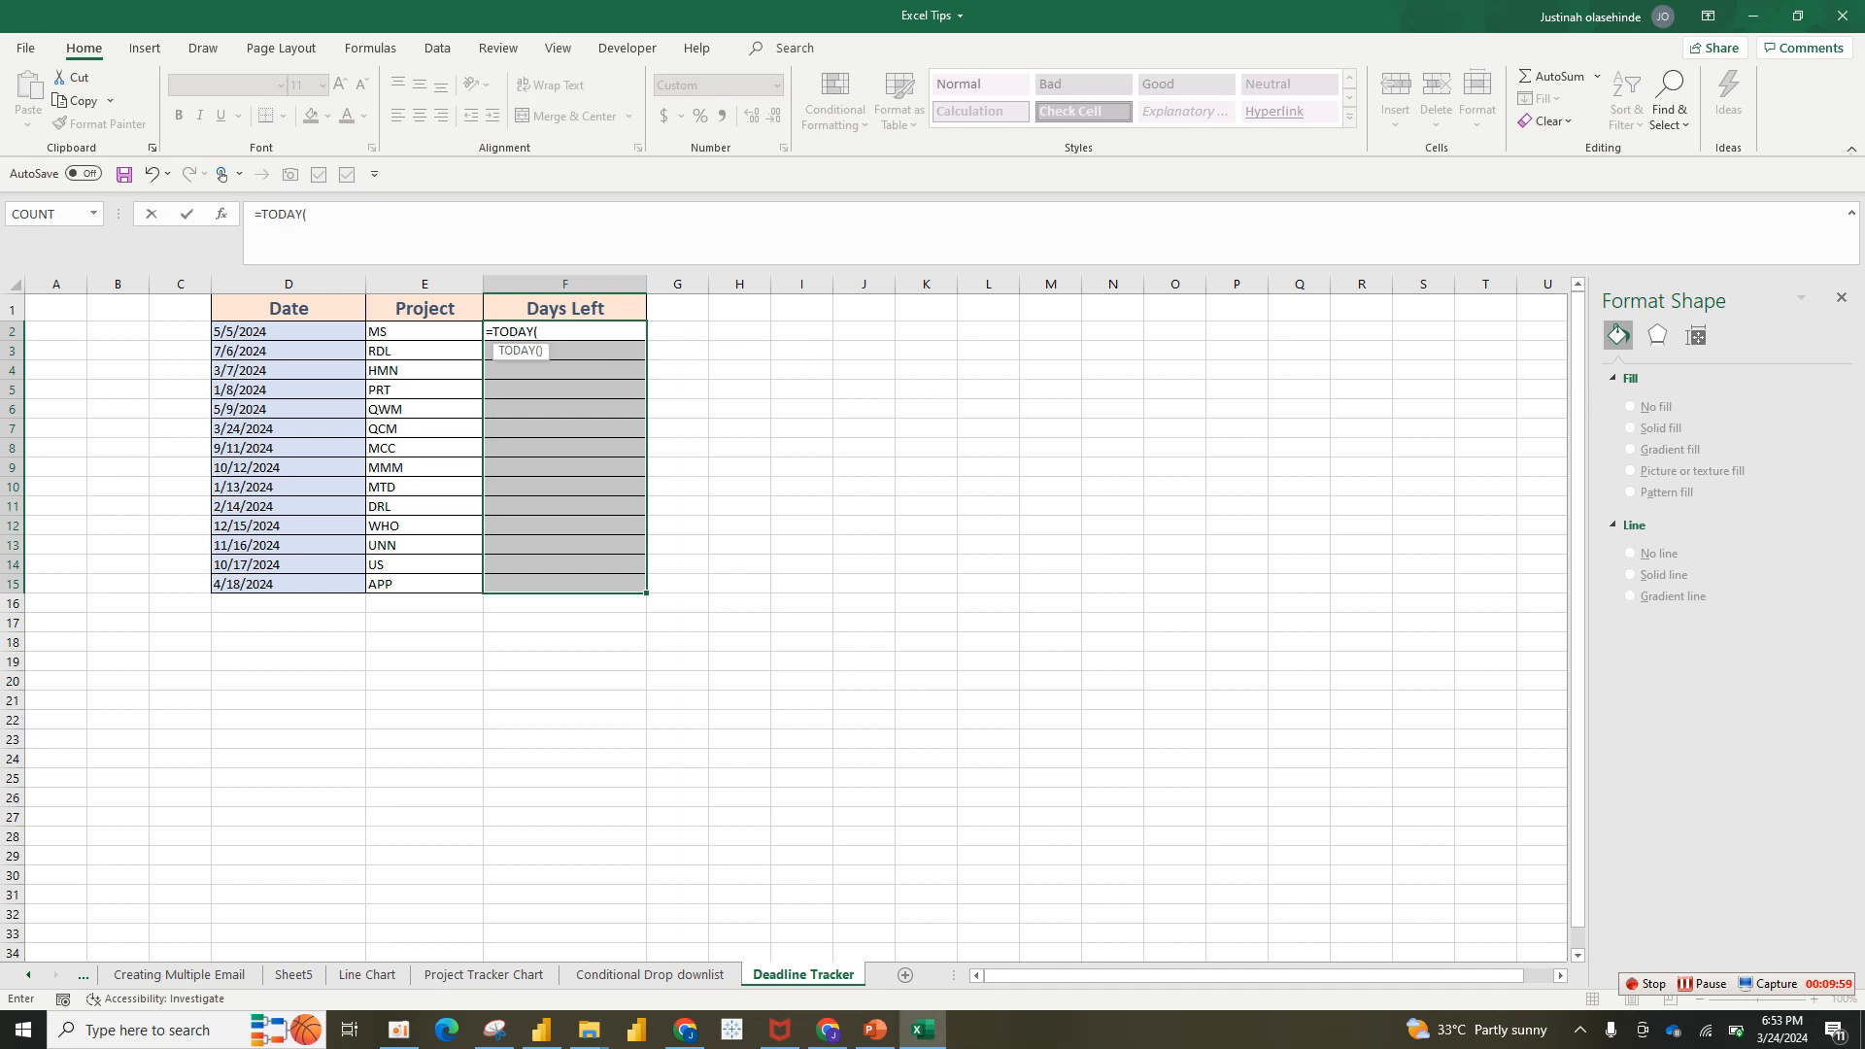
type(")-D2")
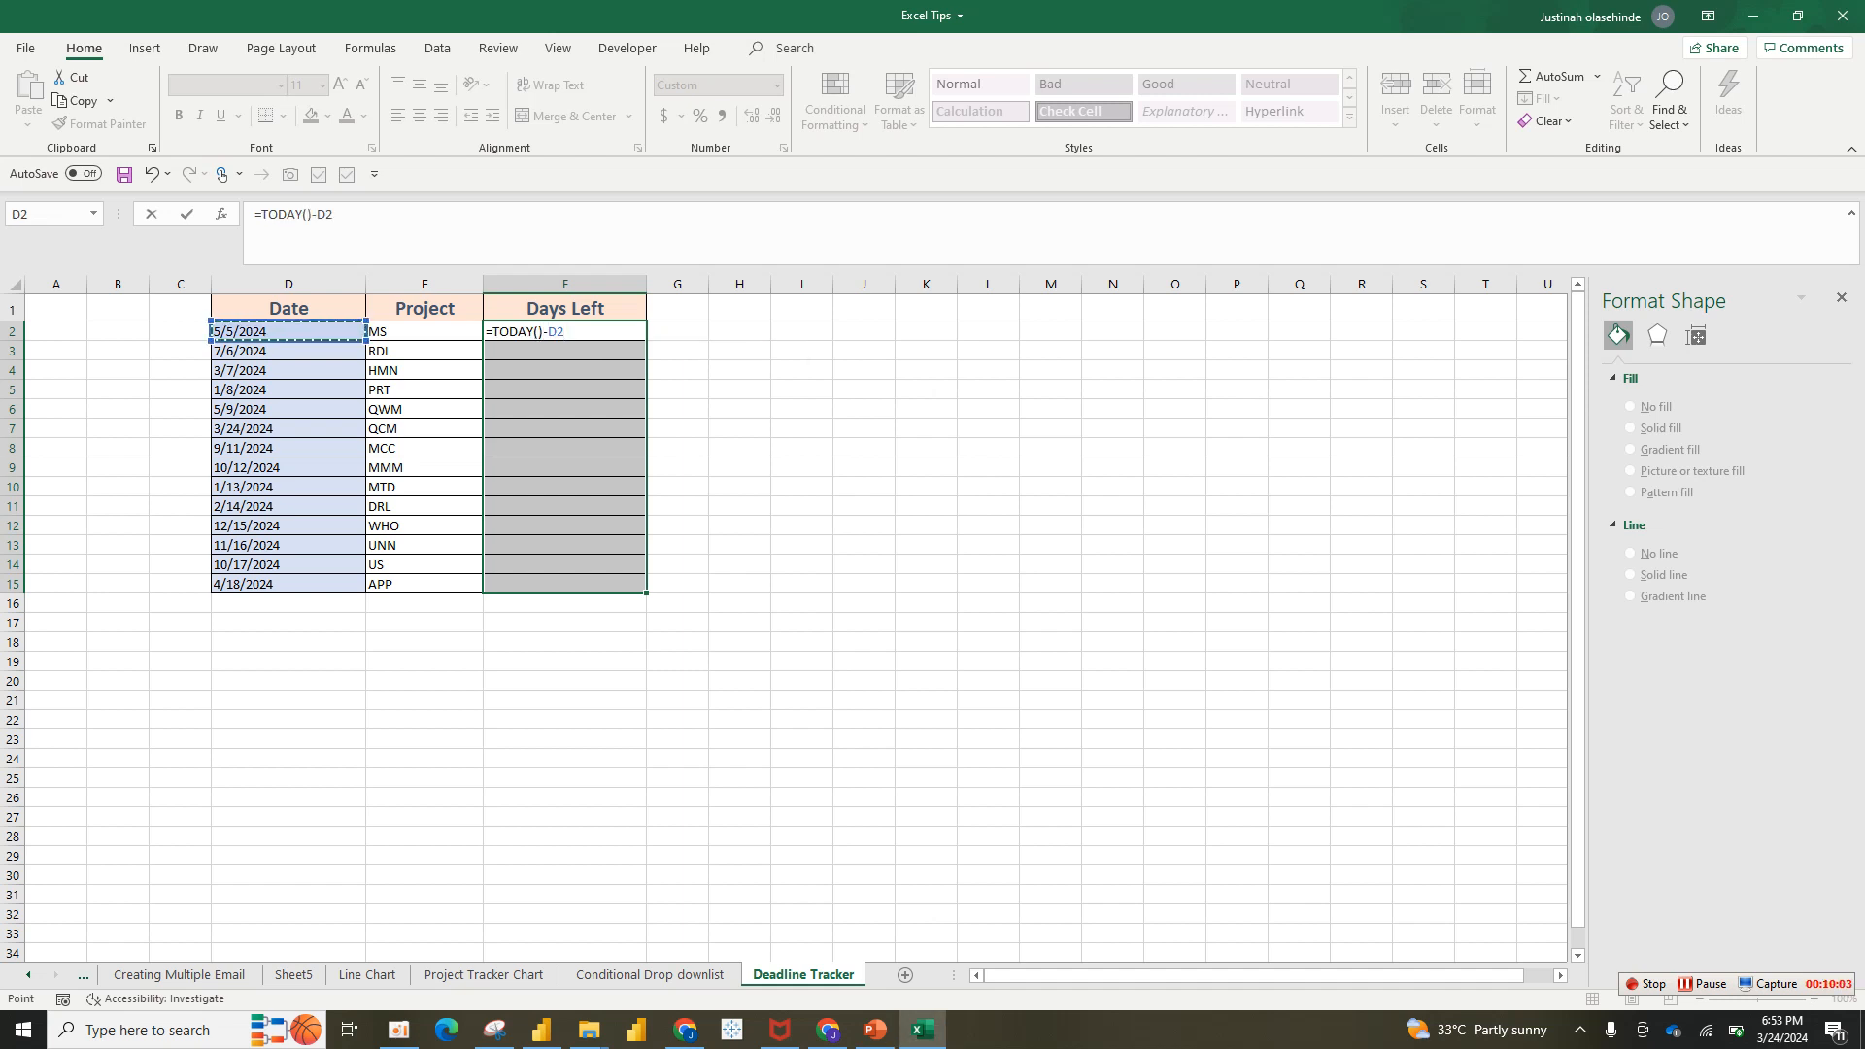
key("Return")
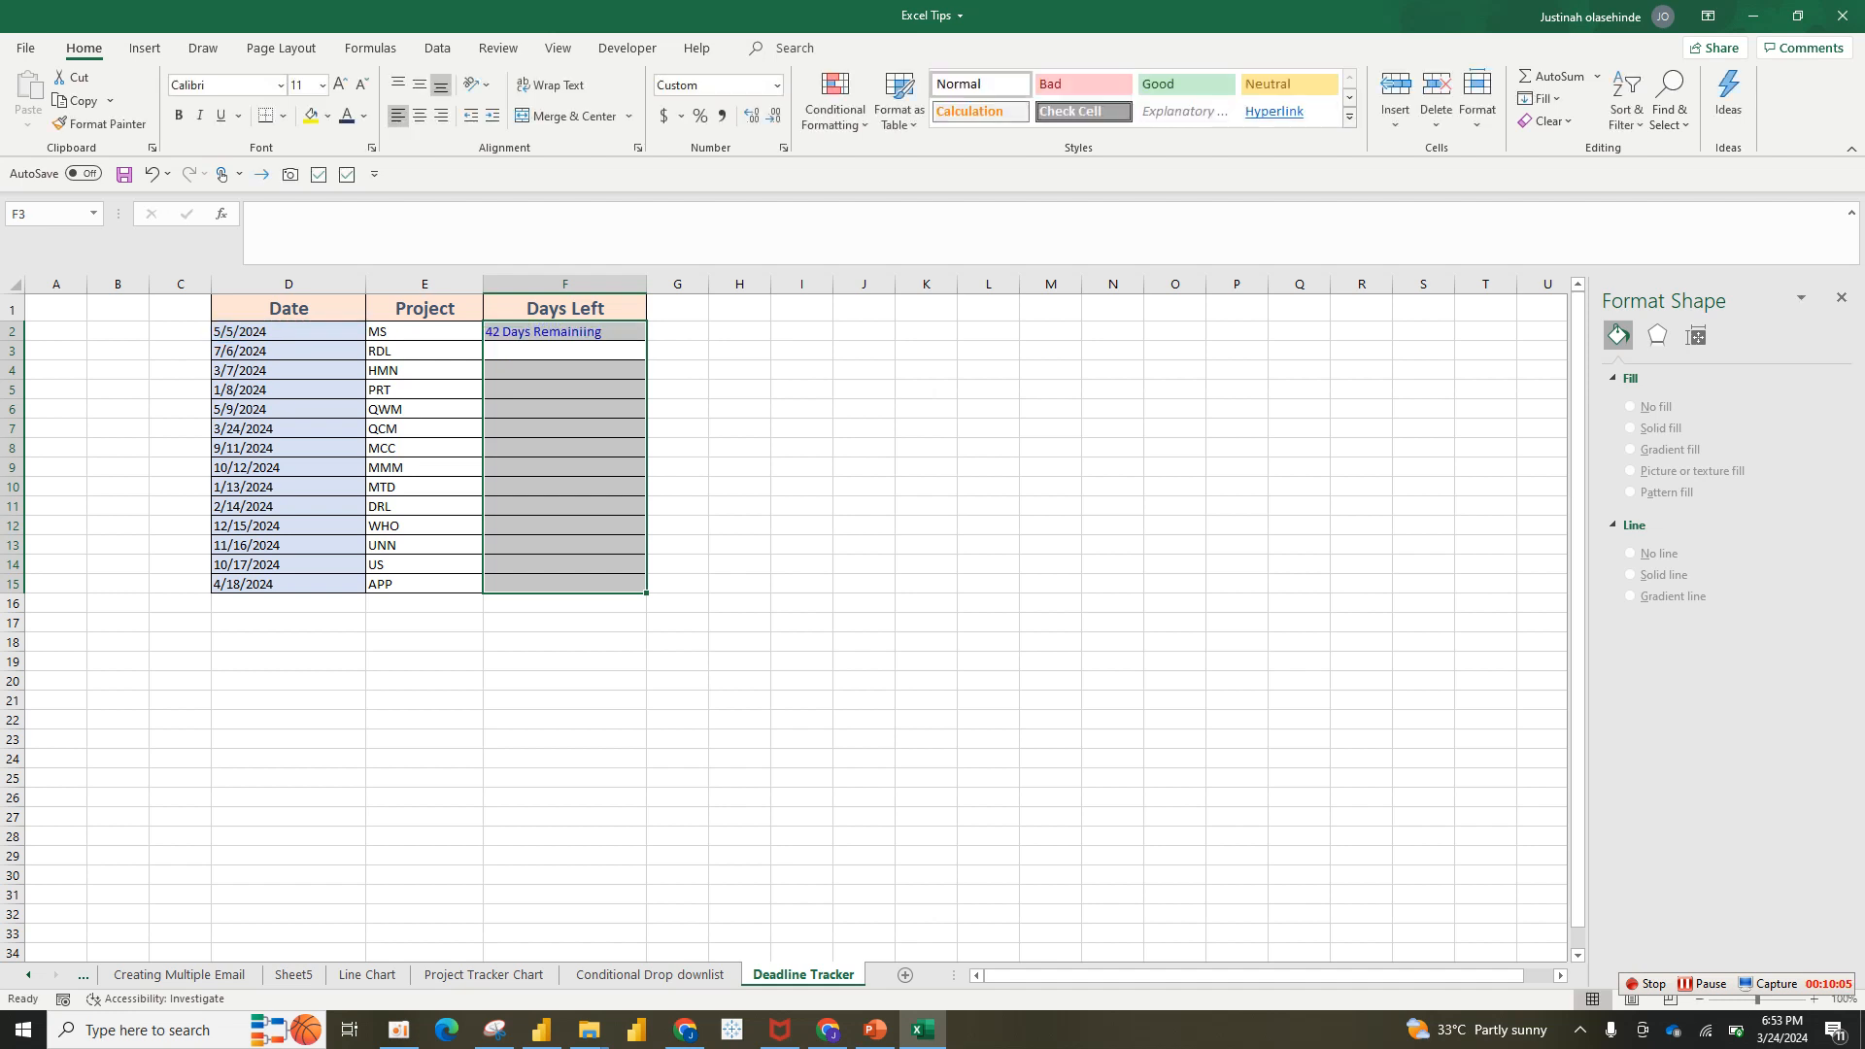
- Copy the plain formatting of blank cell H3 onto F2:F15 with Format Painter and clear the cells' contents
left_click(564, 331)
left_click(739, 351)
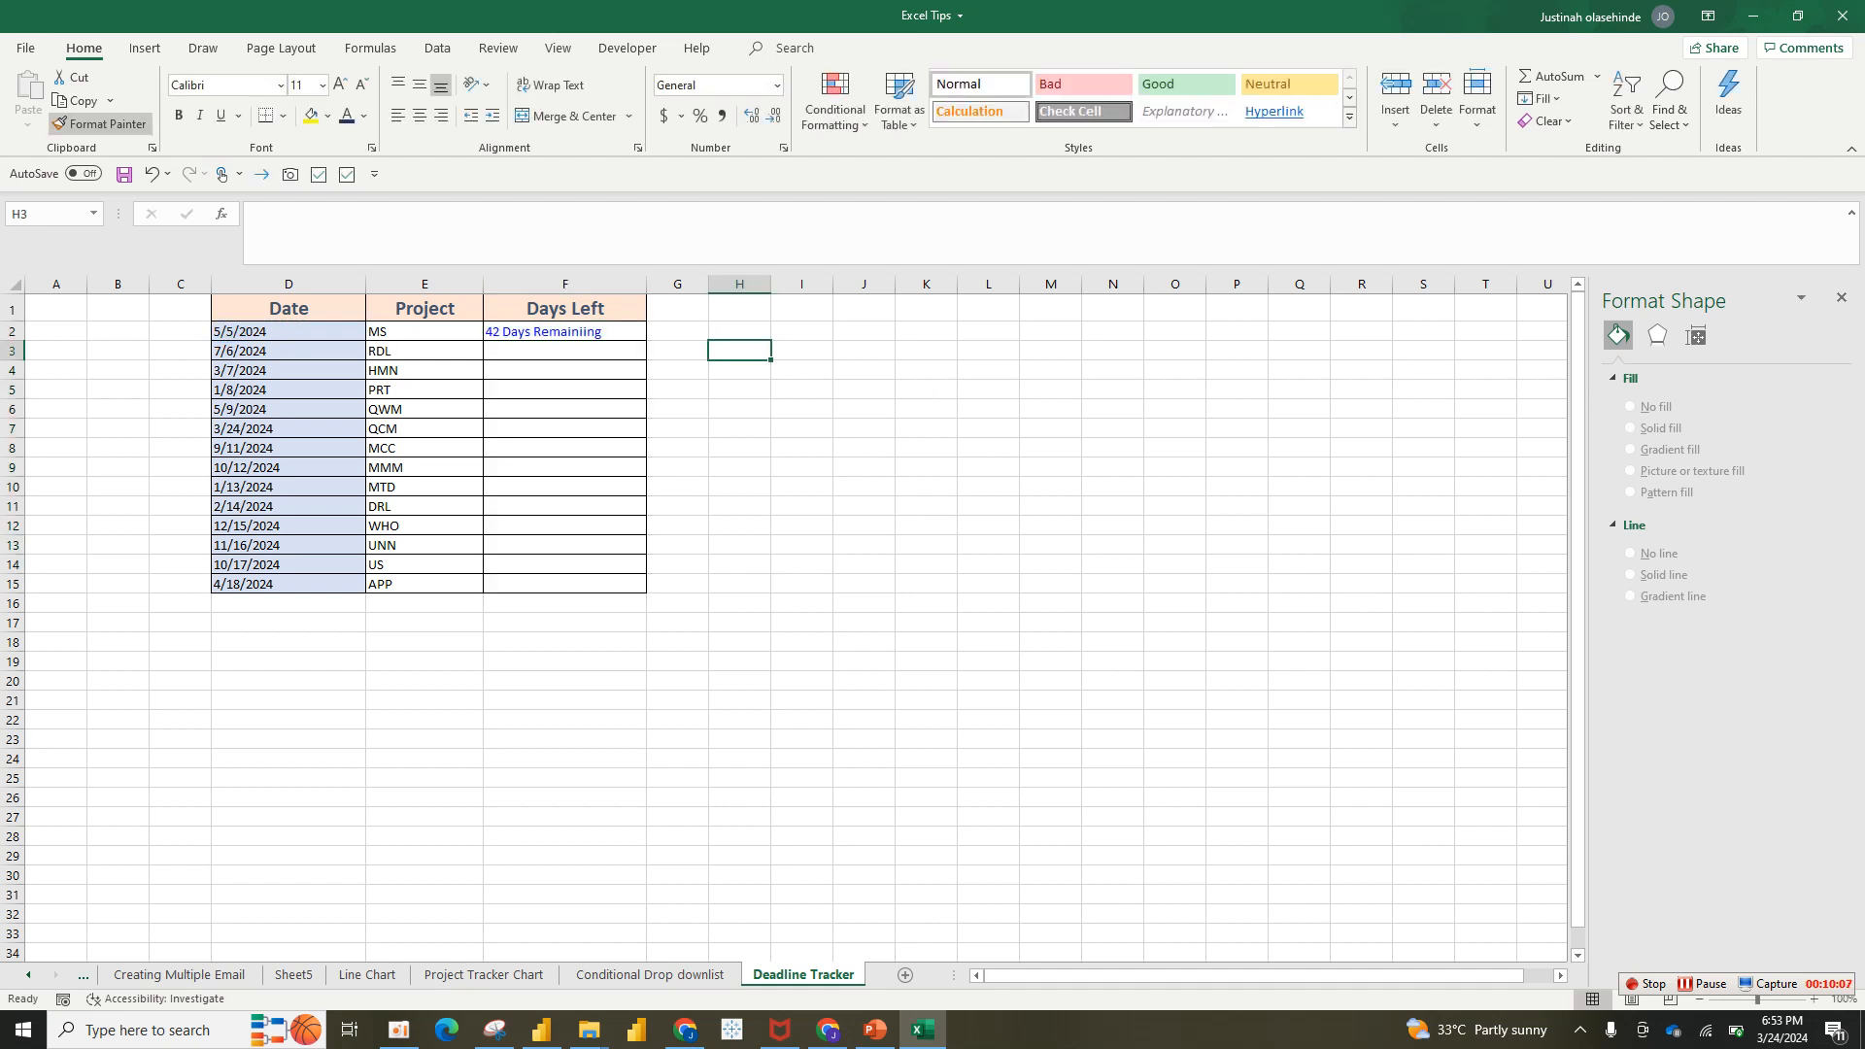
left_click(100, 123)
left_click_drag(564, 332, 565, 583)
key("Delete")
- Enter =TODAY()-D2 in F2 and fill the formula down through F15
left_click(564, 332)
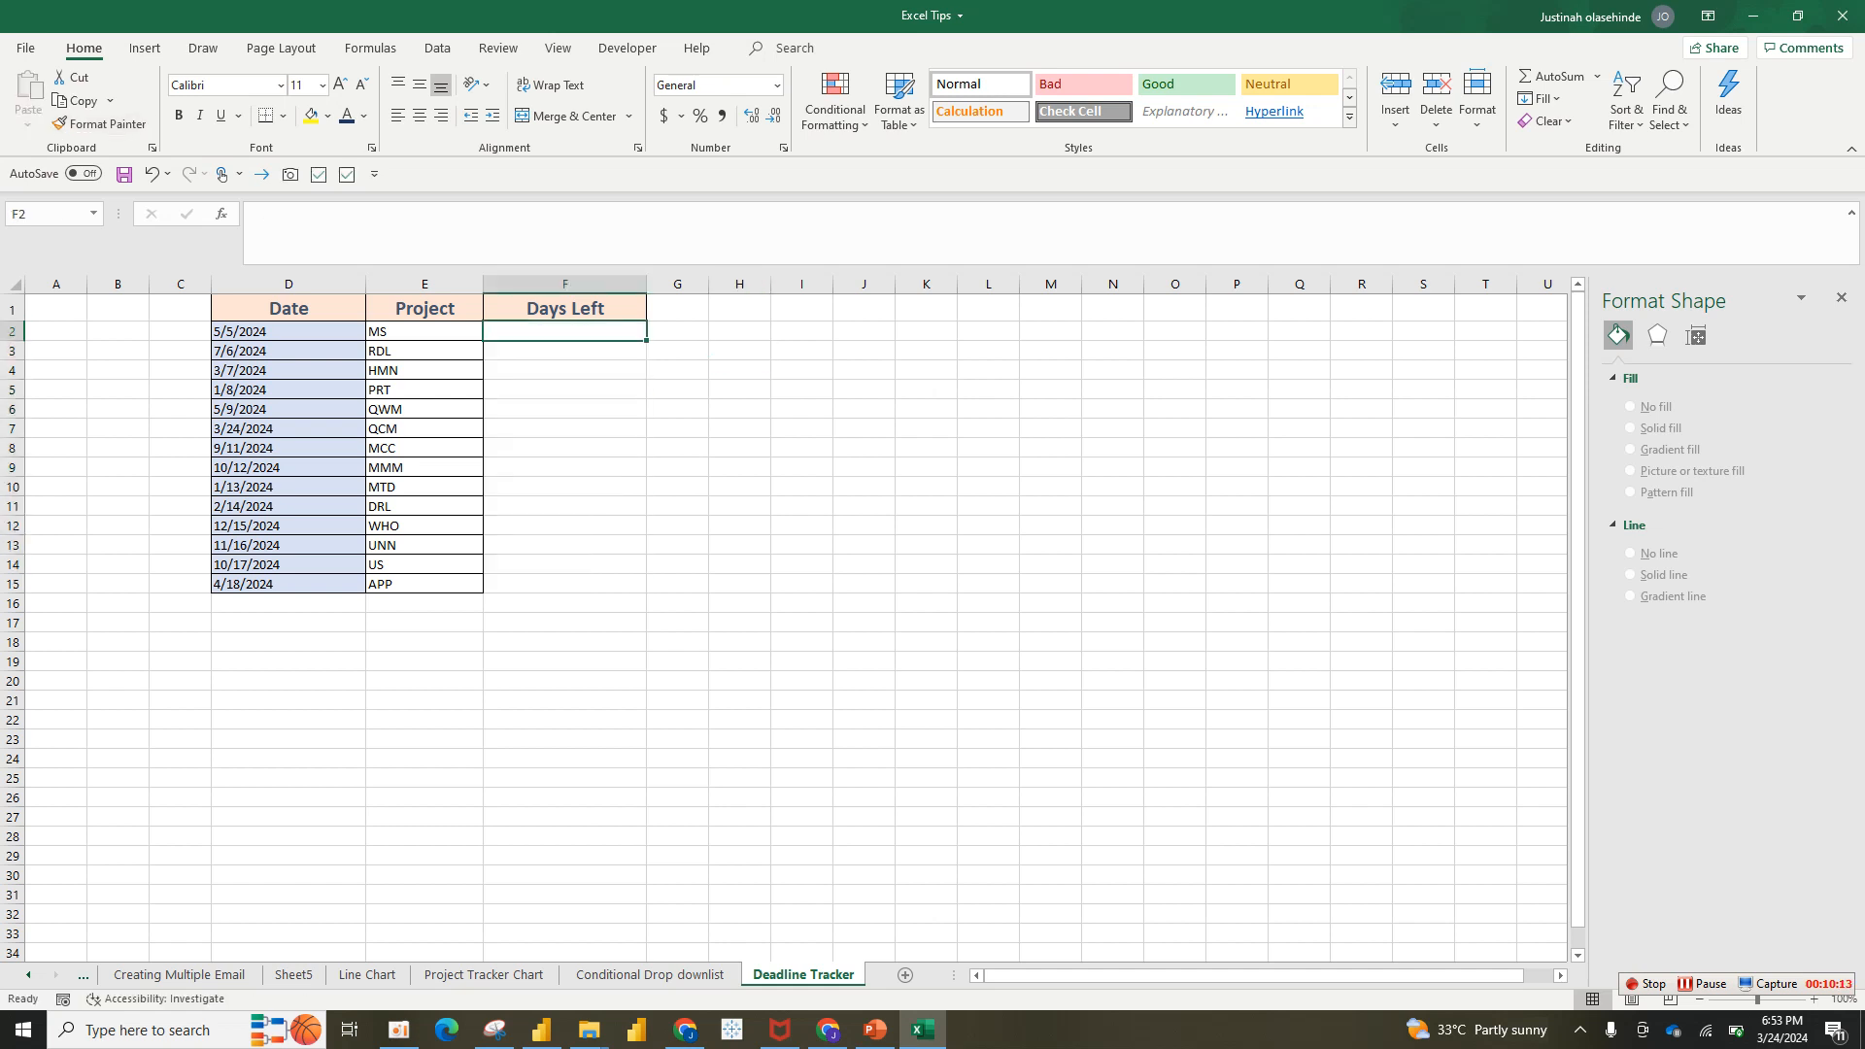
type("=")
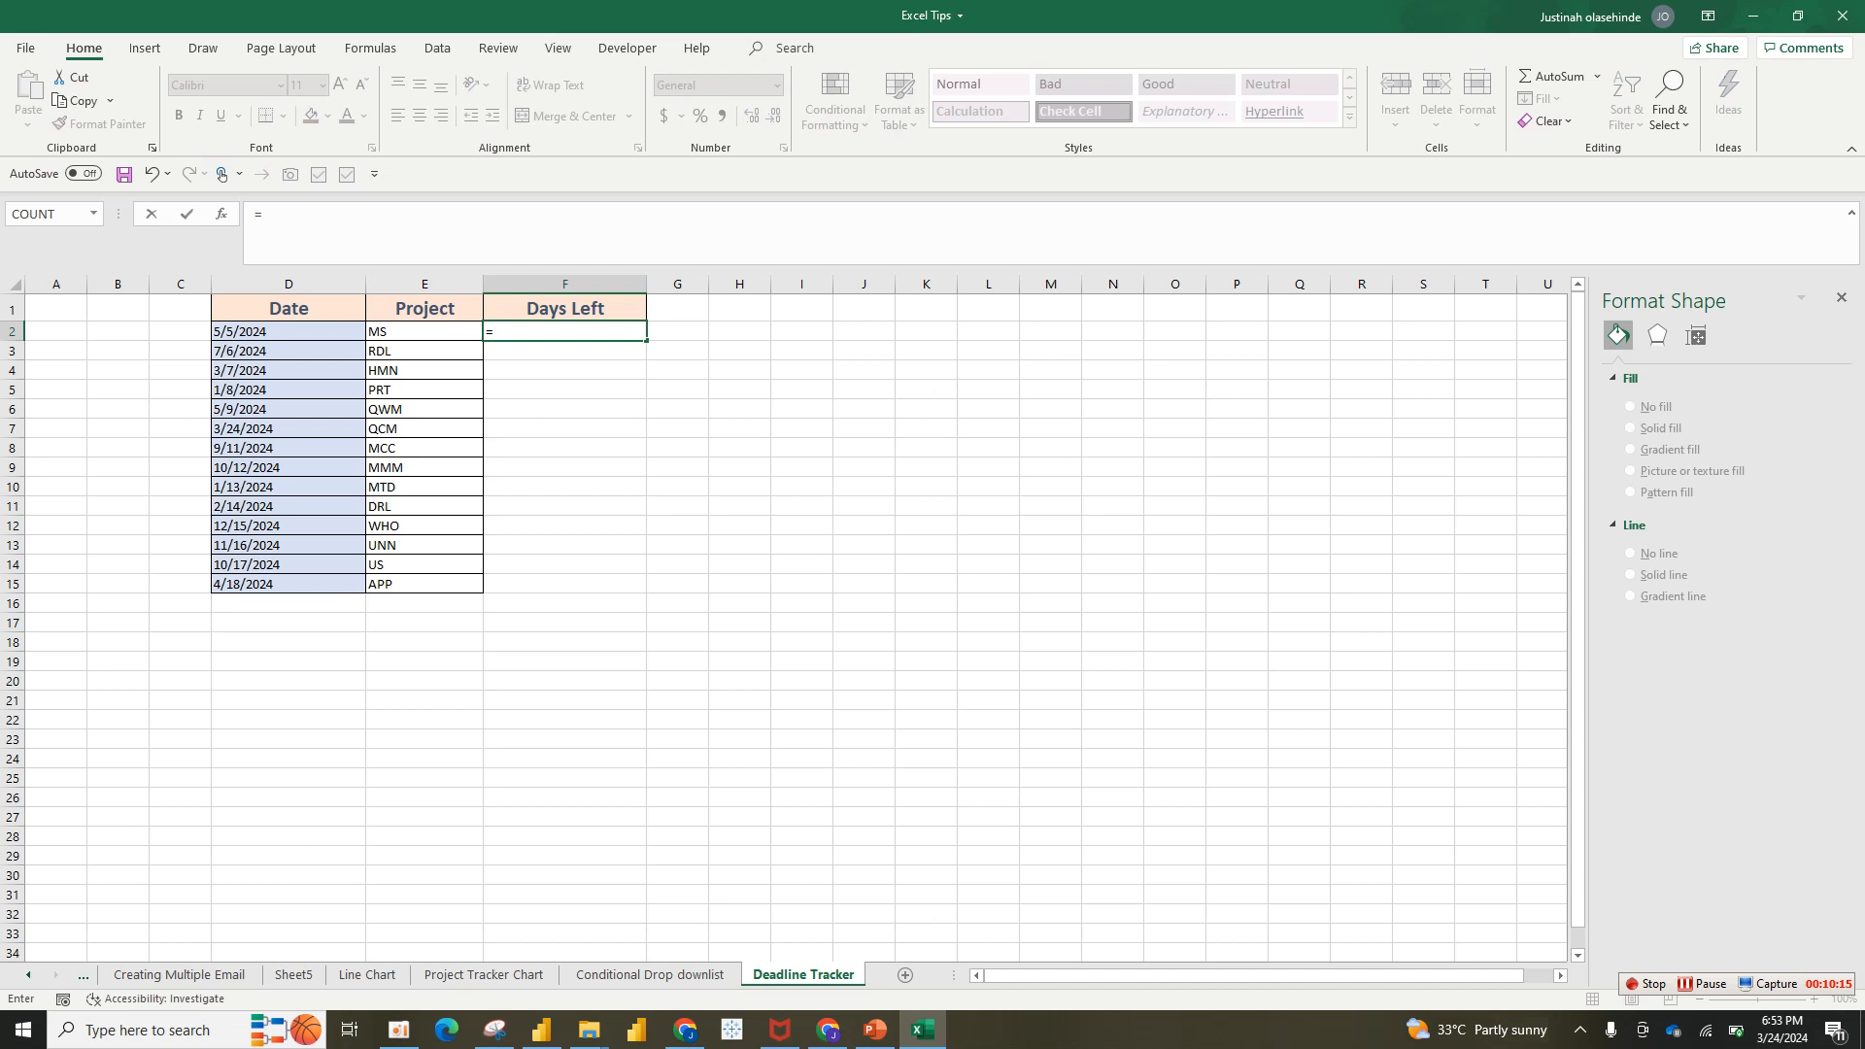
type("toda")
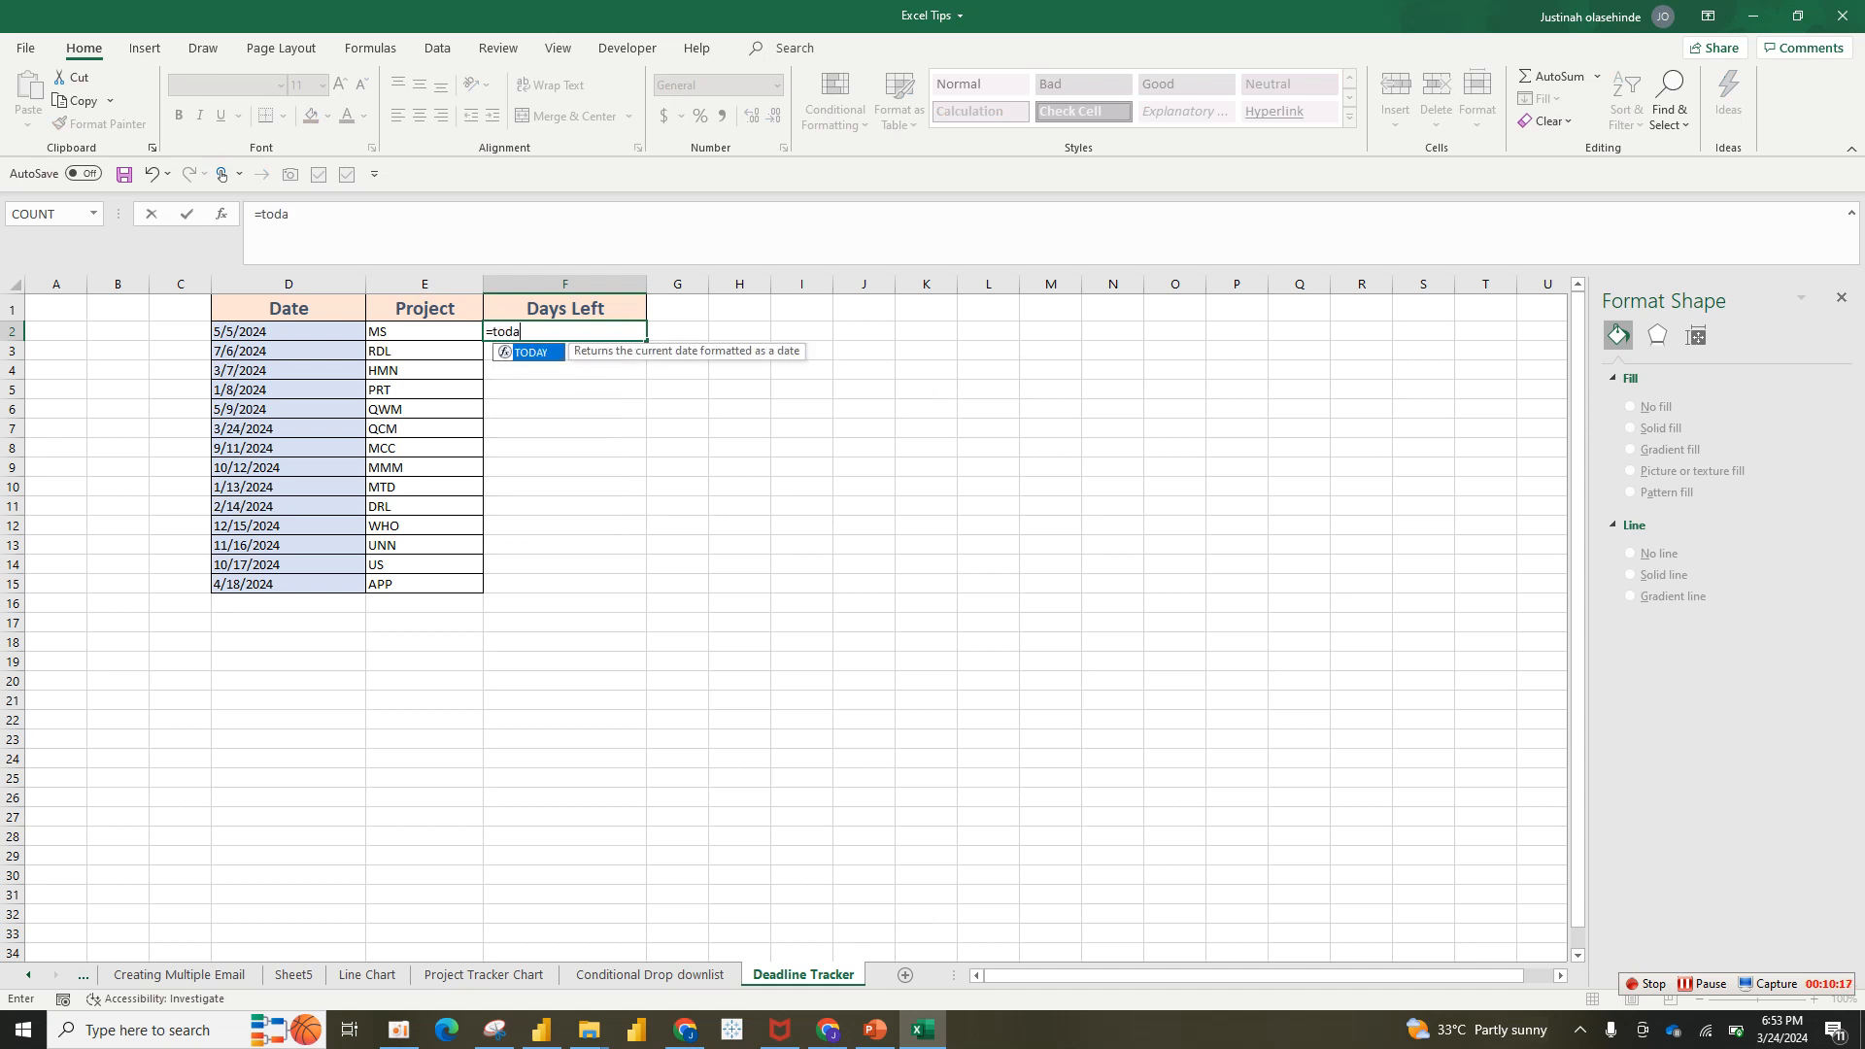
key("Tab")
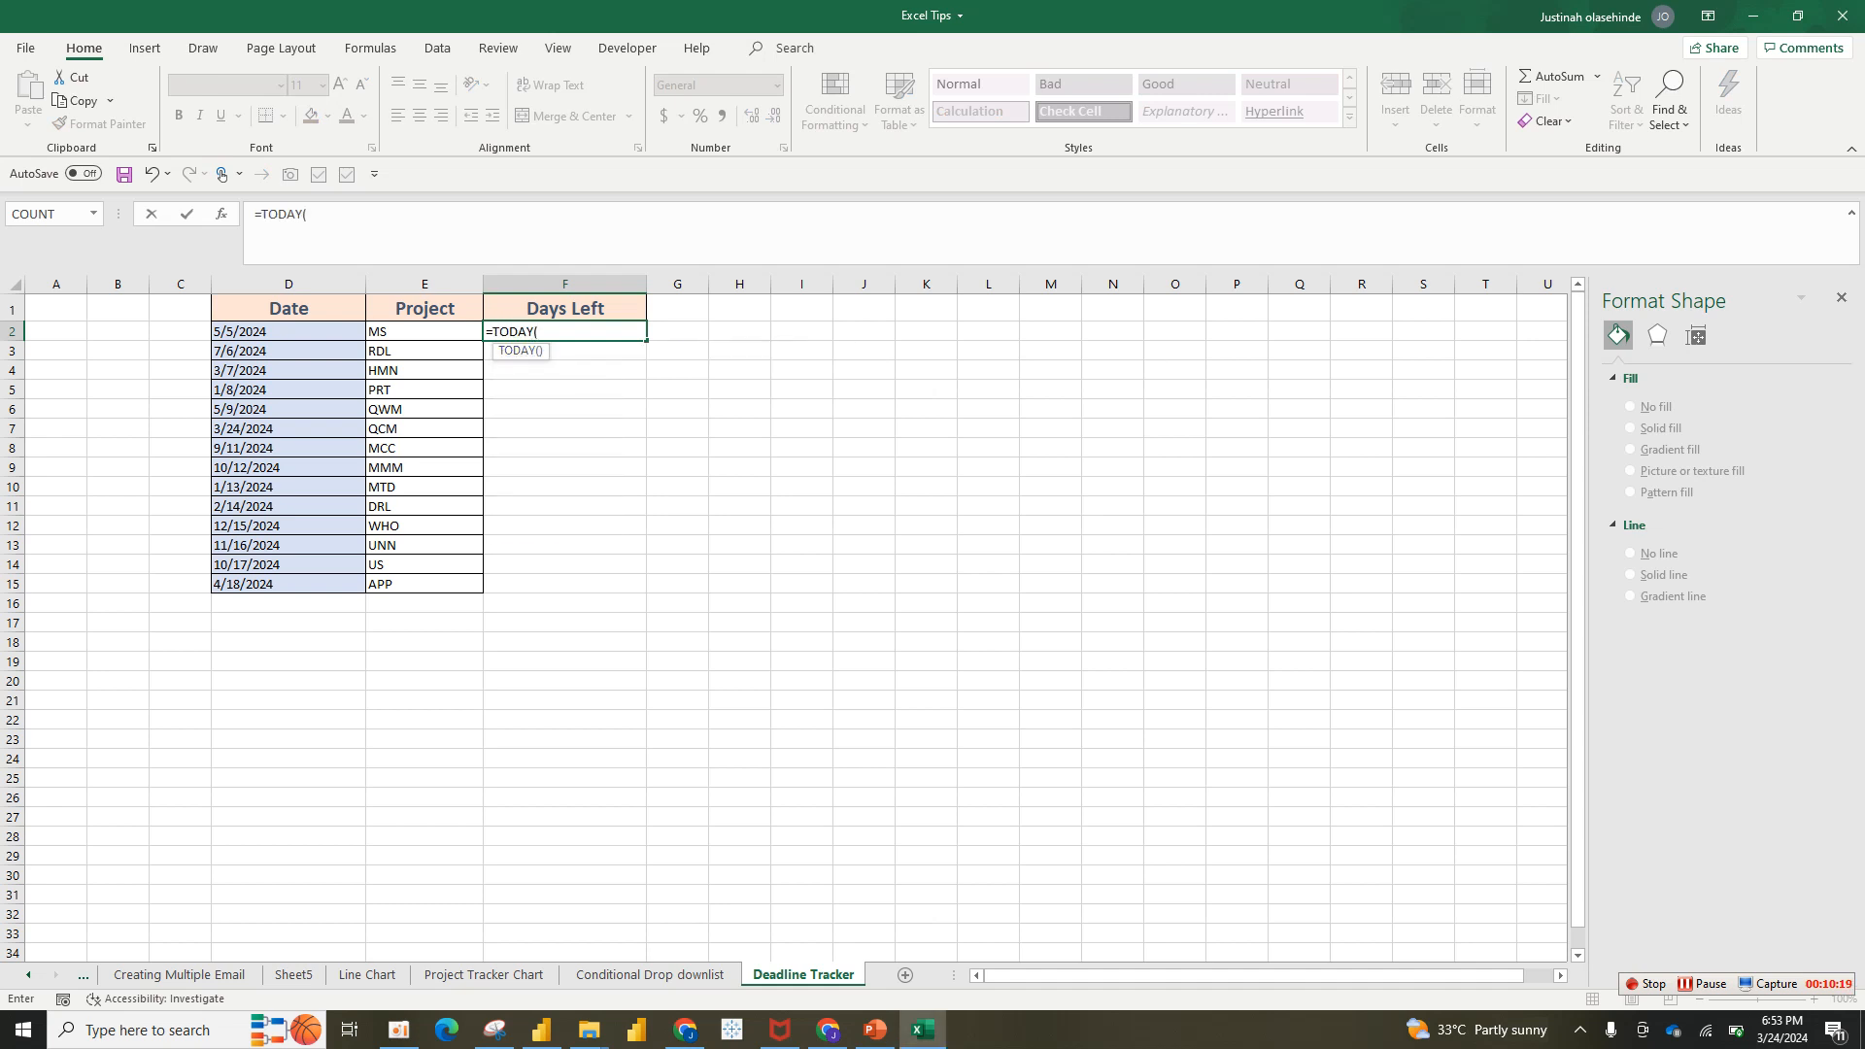
type(")-D2")
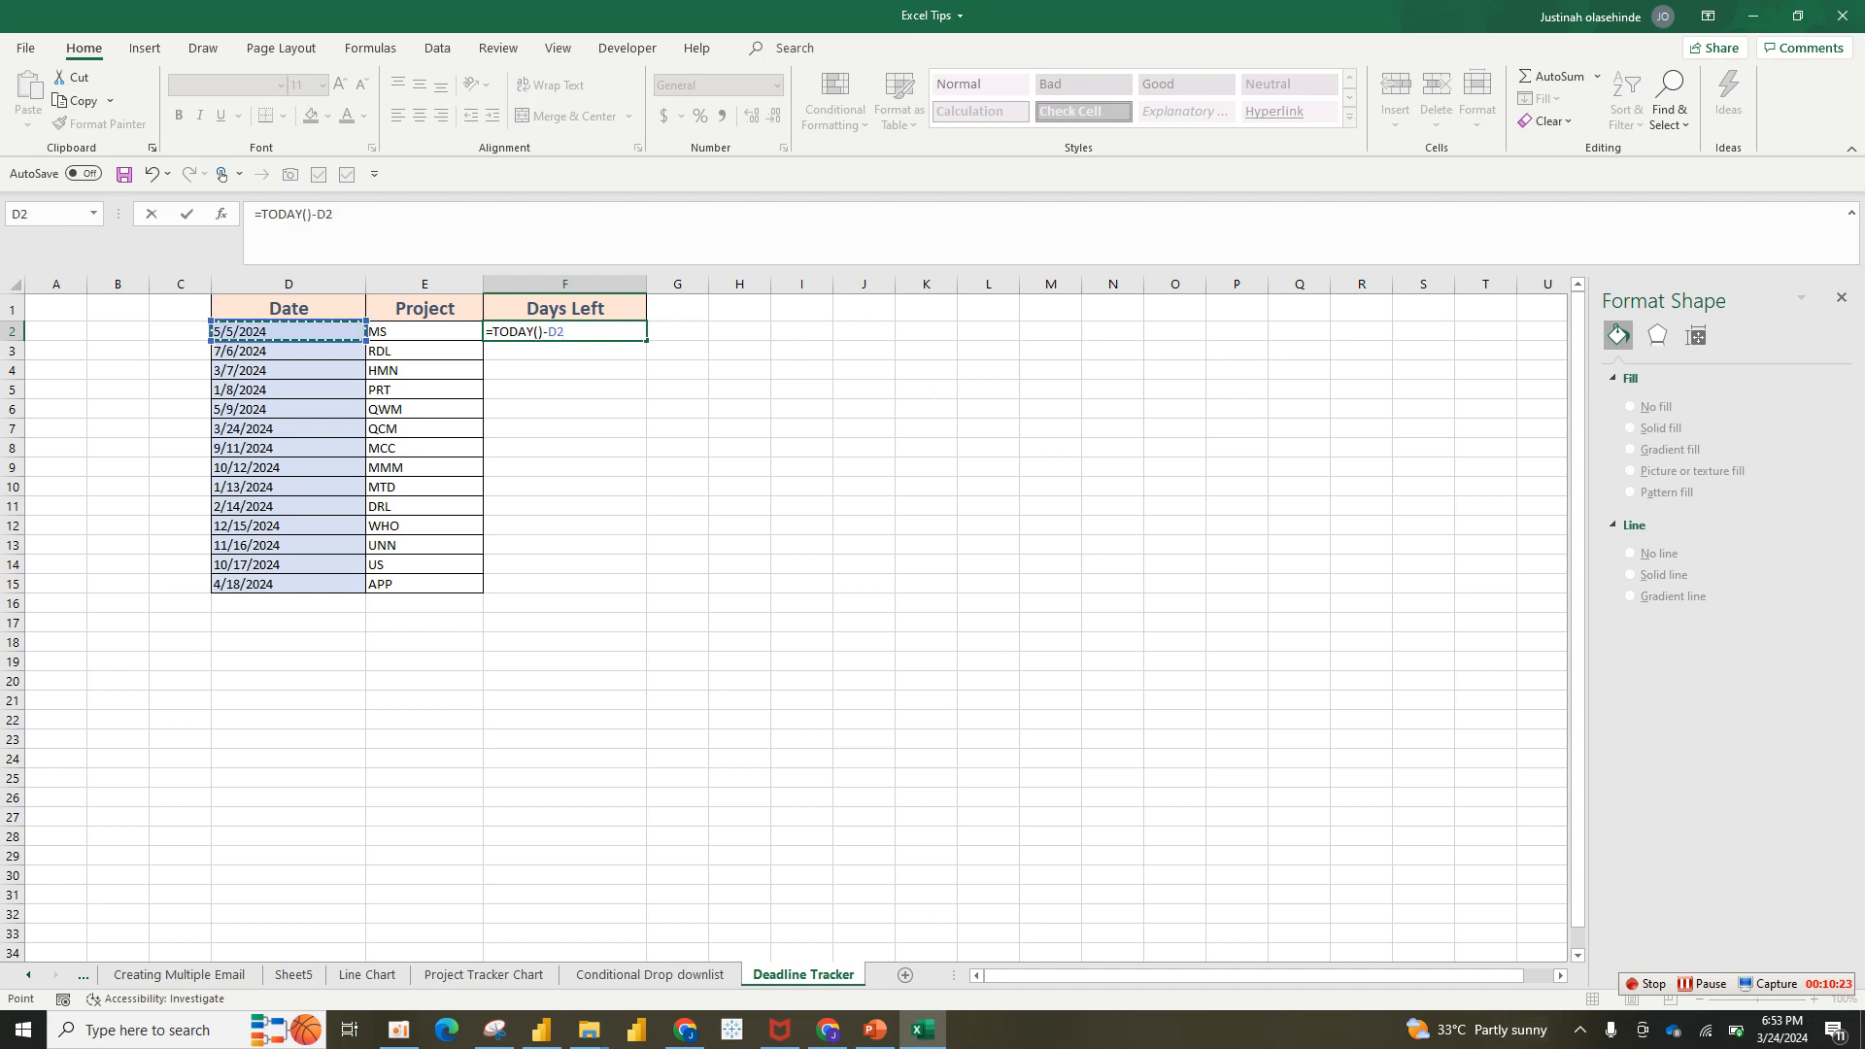
key("Return")
left_click(600, 331)
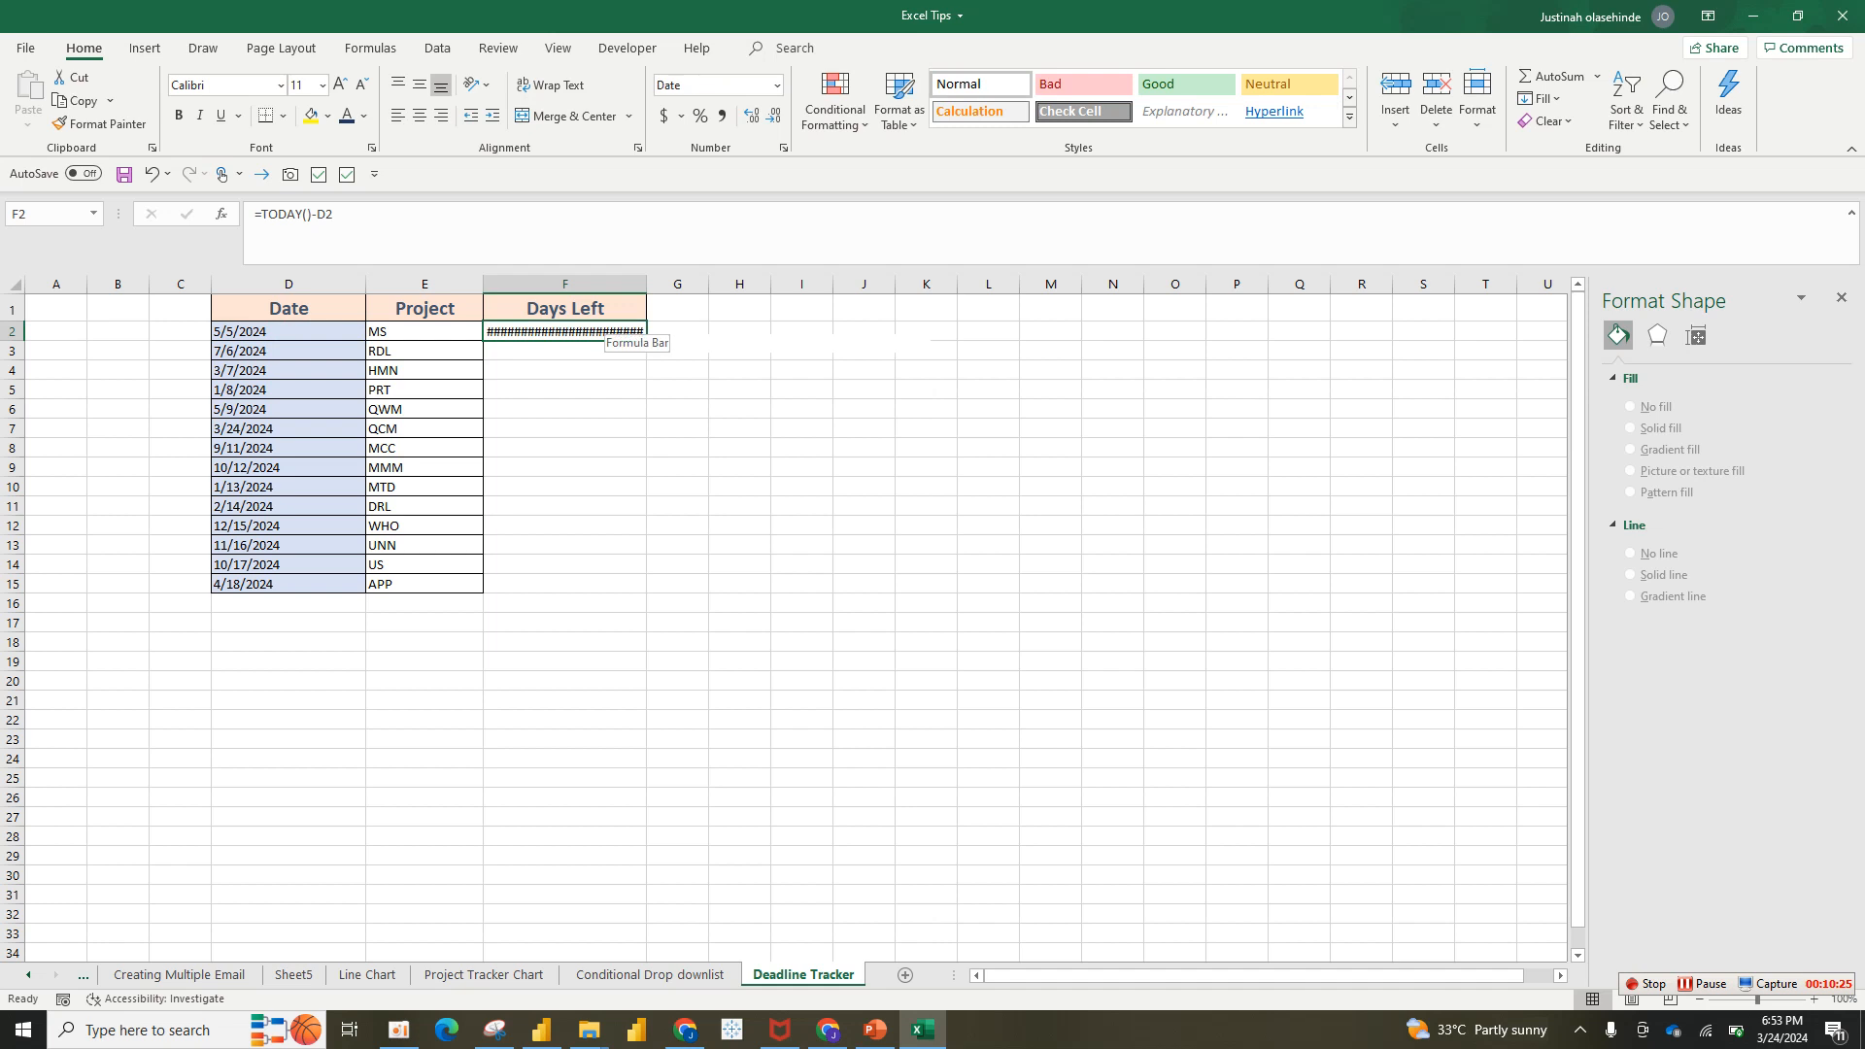
double_click(646, 341)
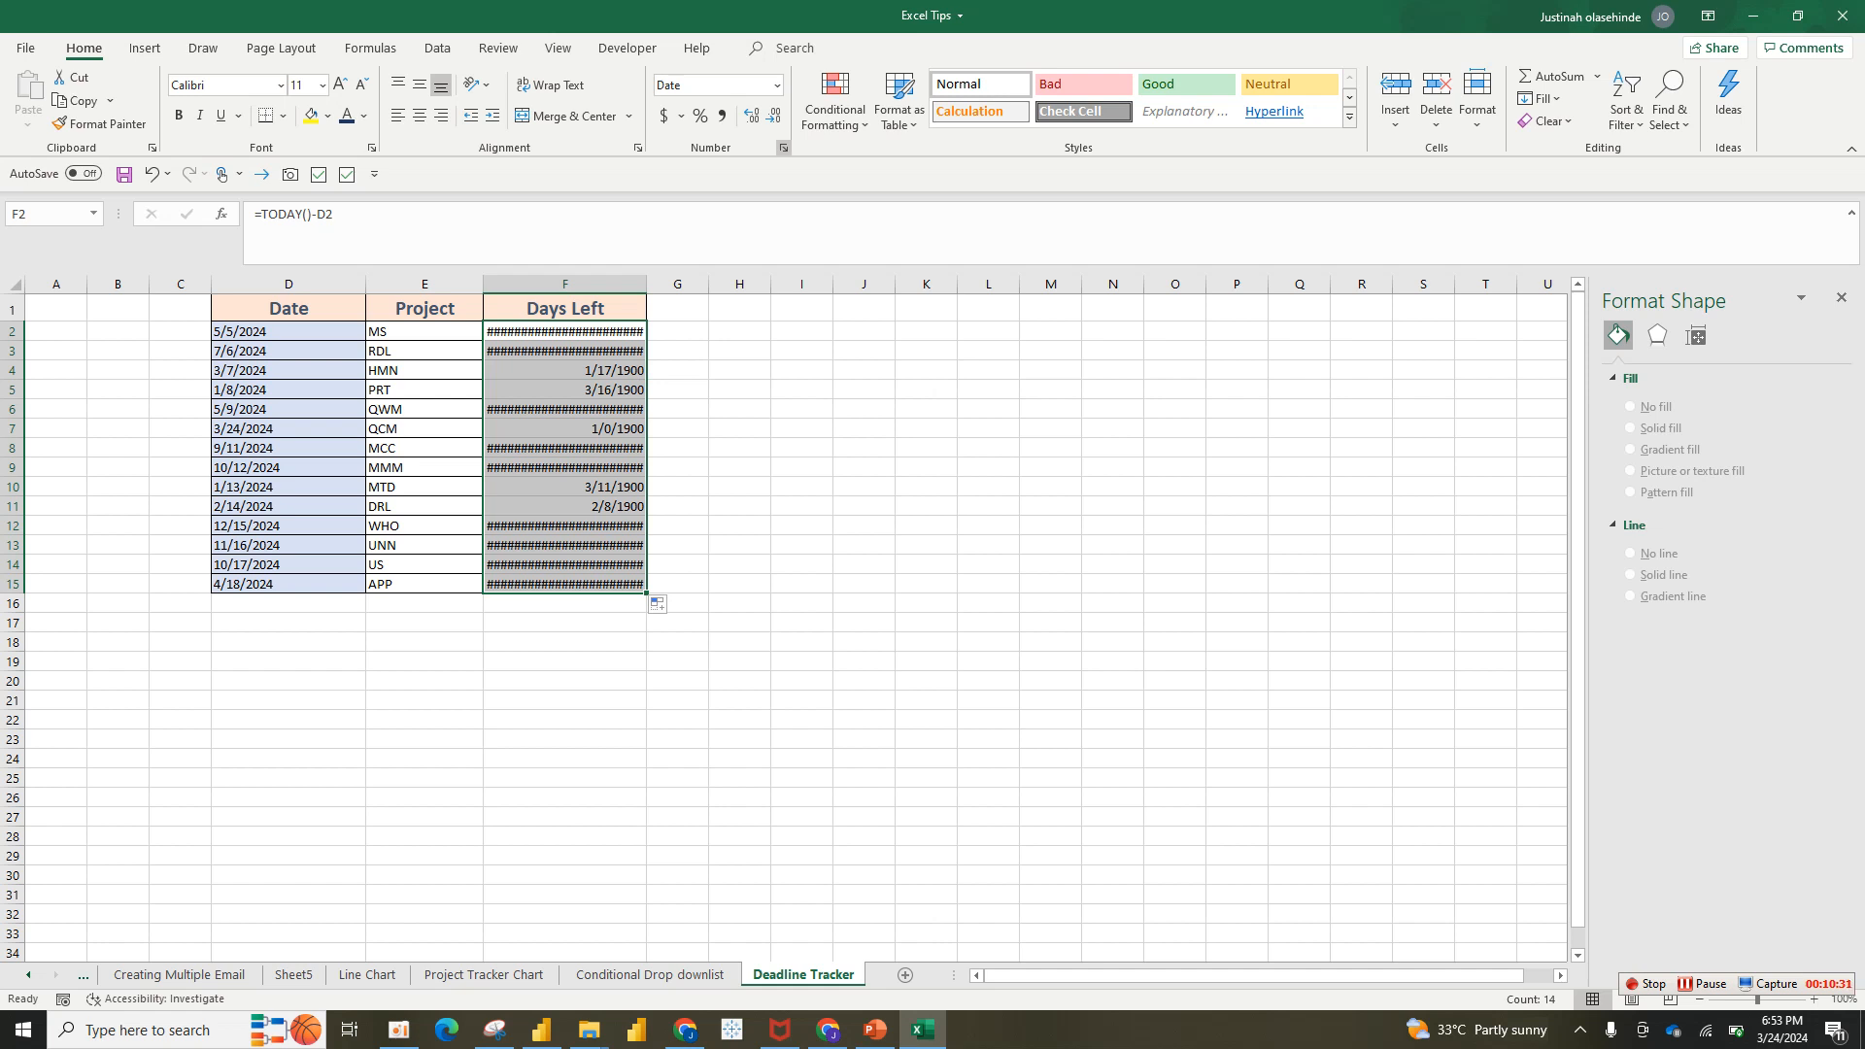
left_click(783, 148)
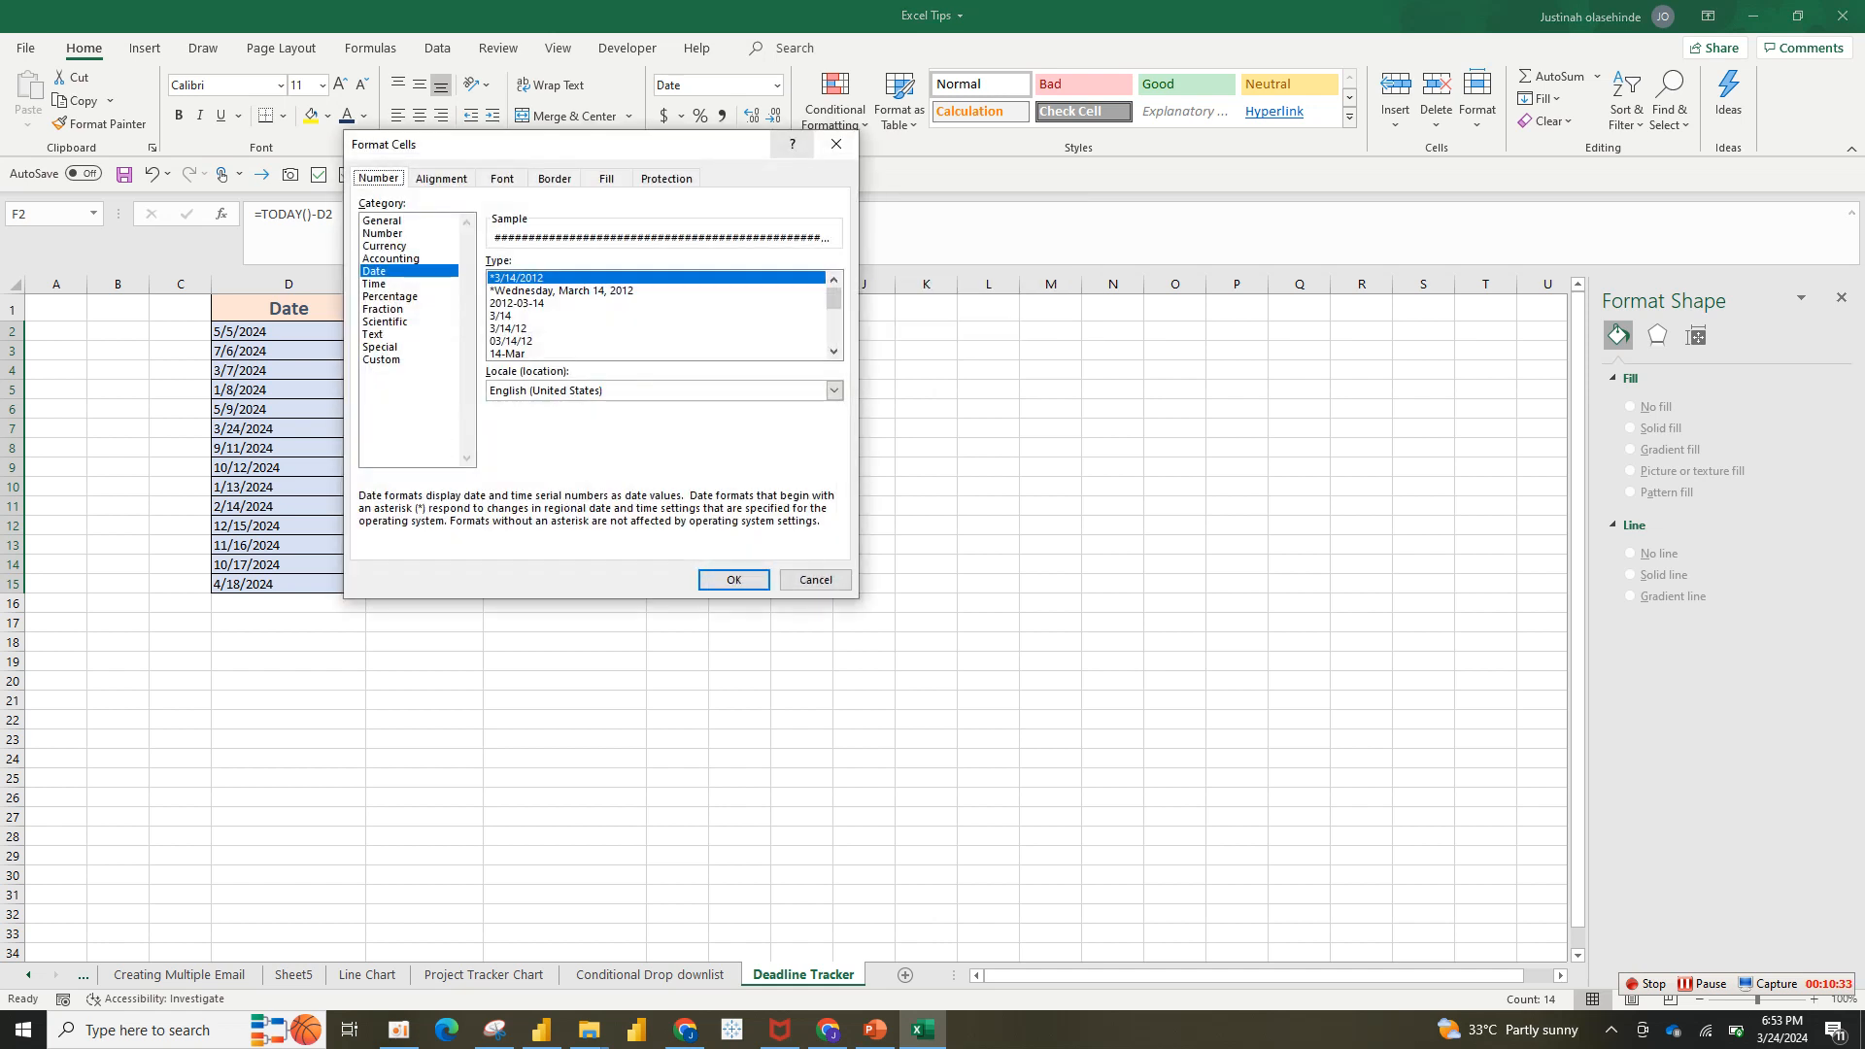
left_click(382, 360)
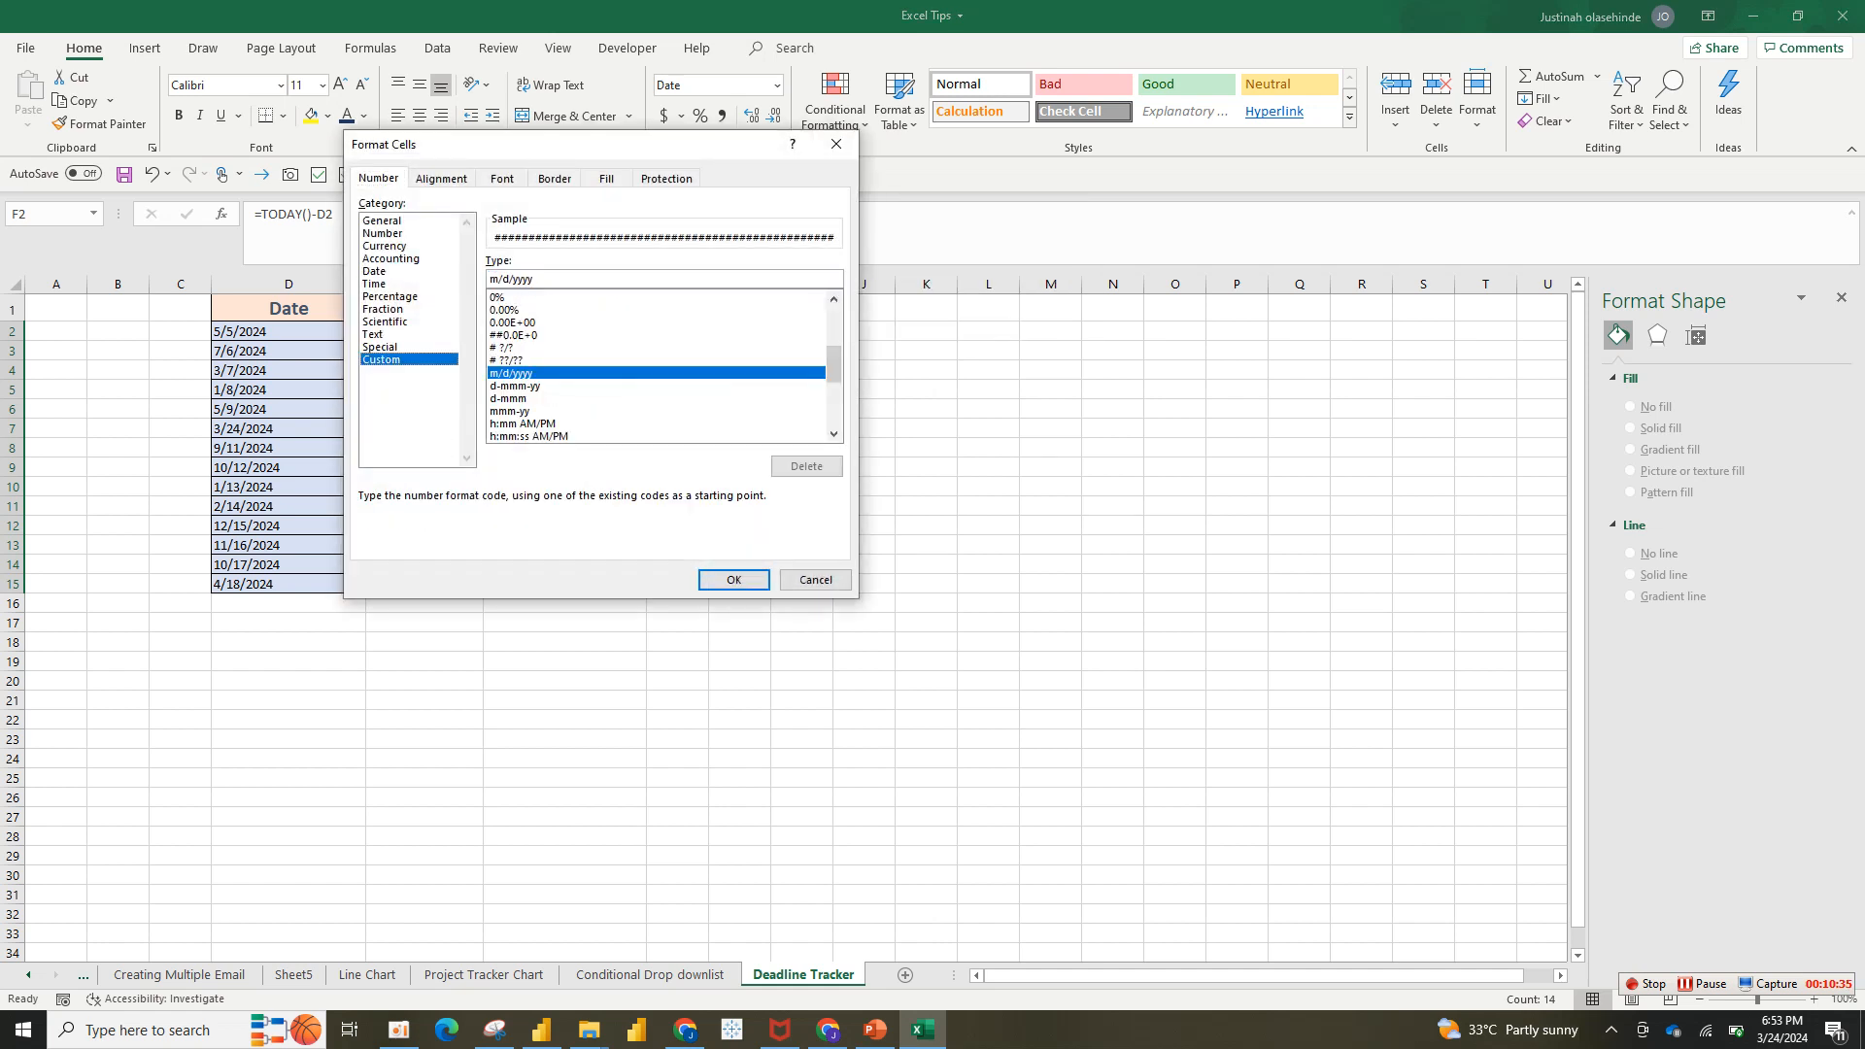
double_click(511, 279)
key("BackSpace")
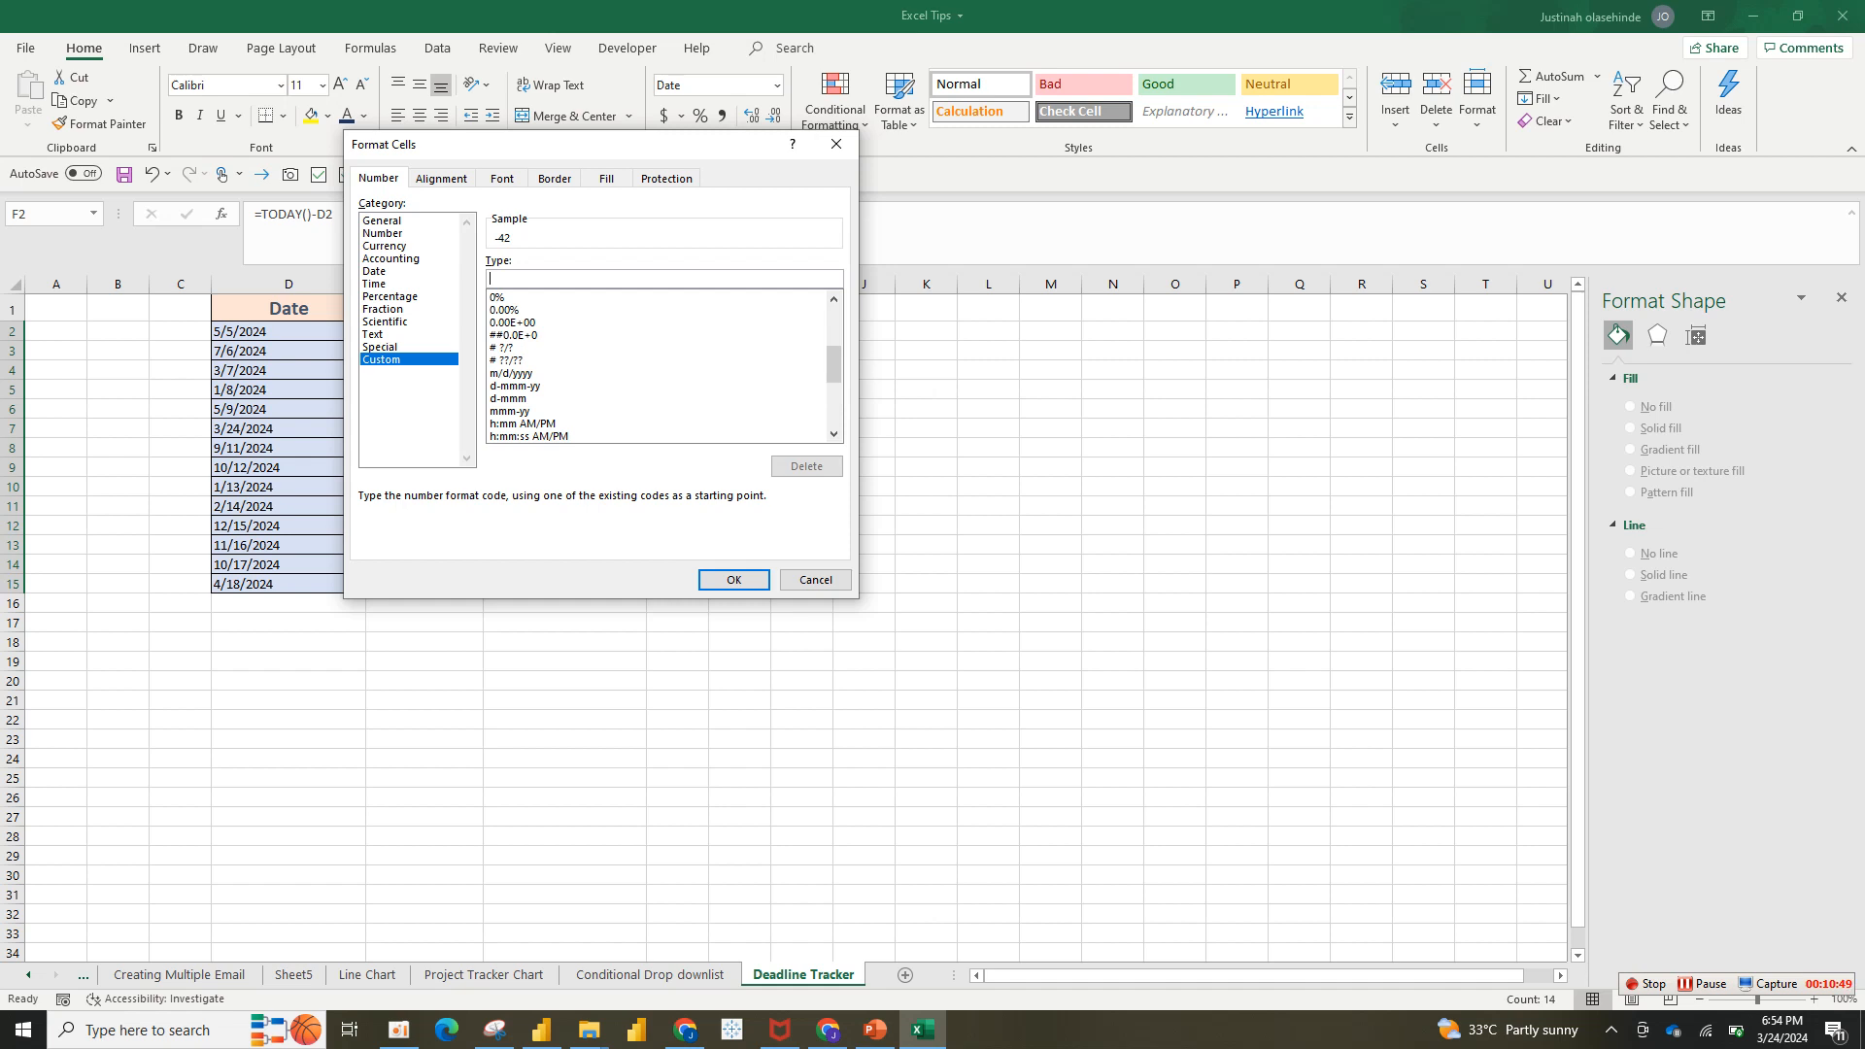
type("]")
key("BackSpace")
type("[")
left_click(815, 580)
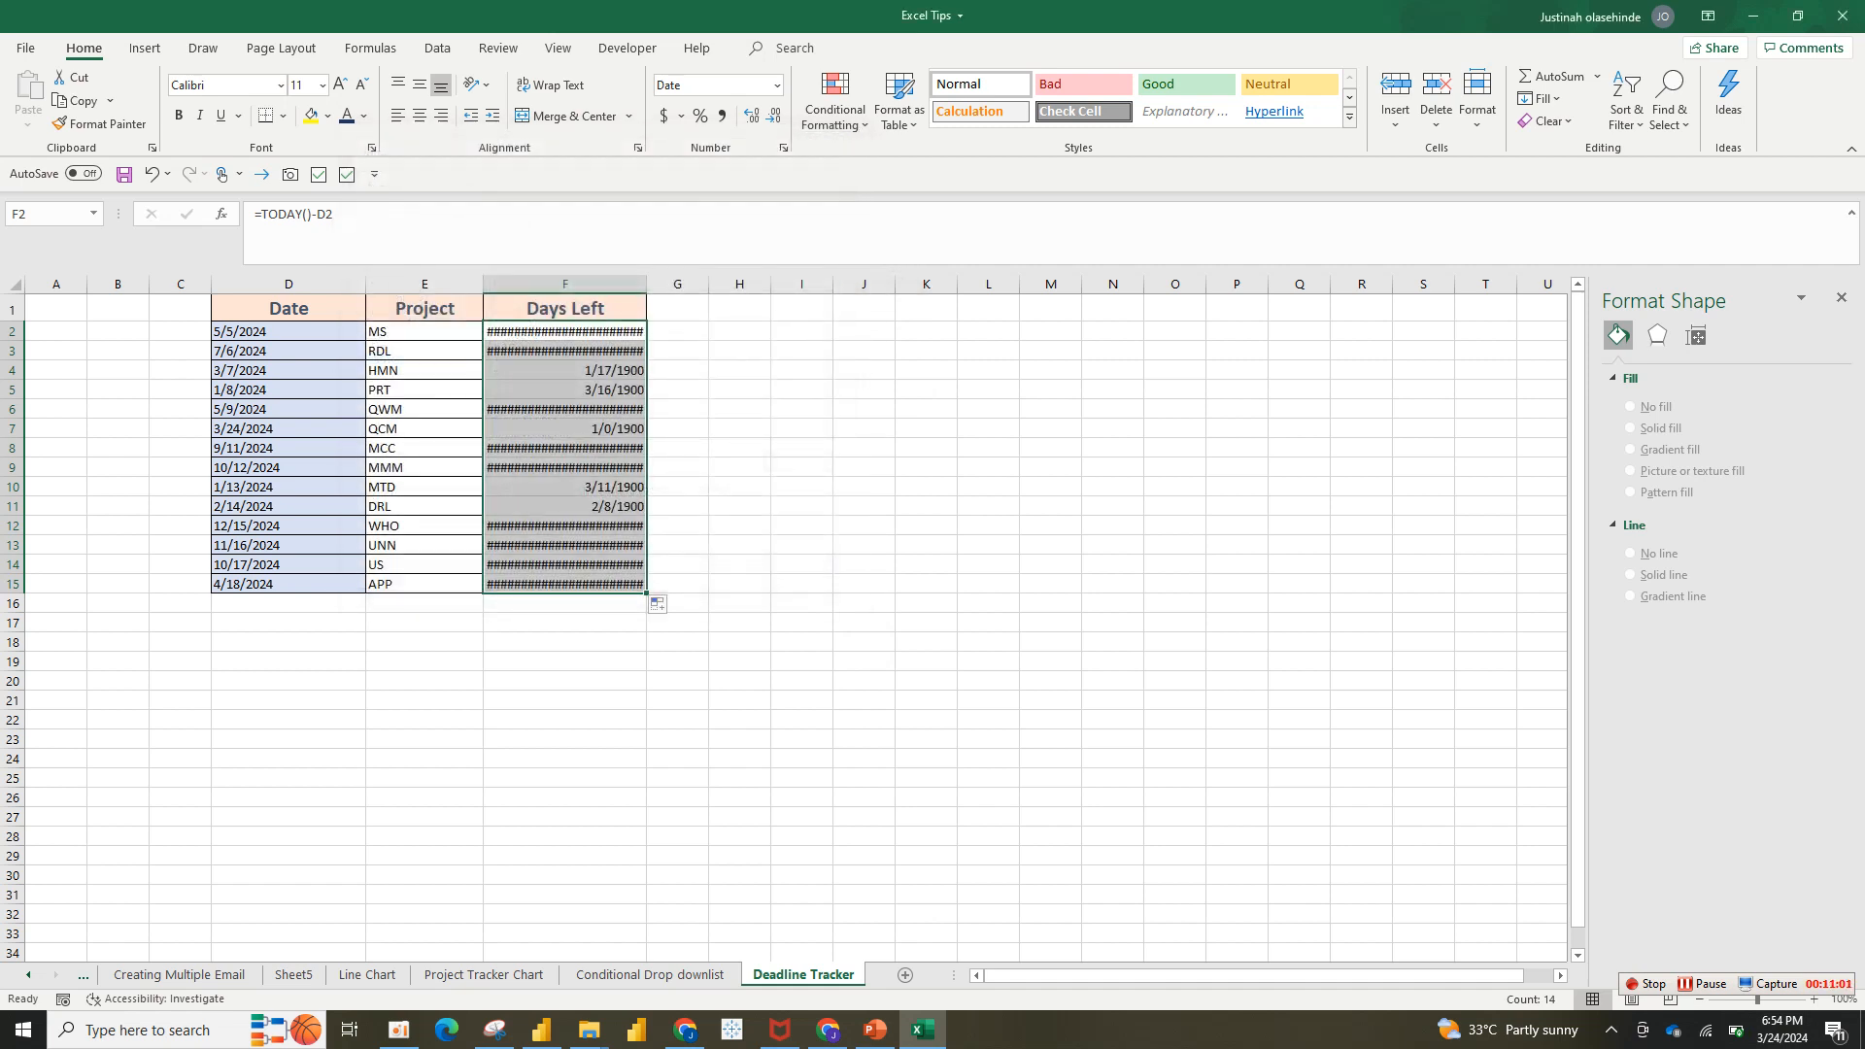
- Replace the custom number format code of F2:F15 with a first section reading [Red# "Days Overdue";
scroll(797, 602, "up", 10)
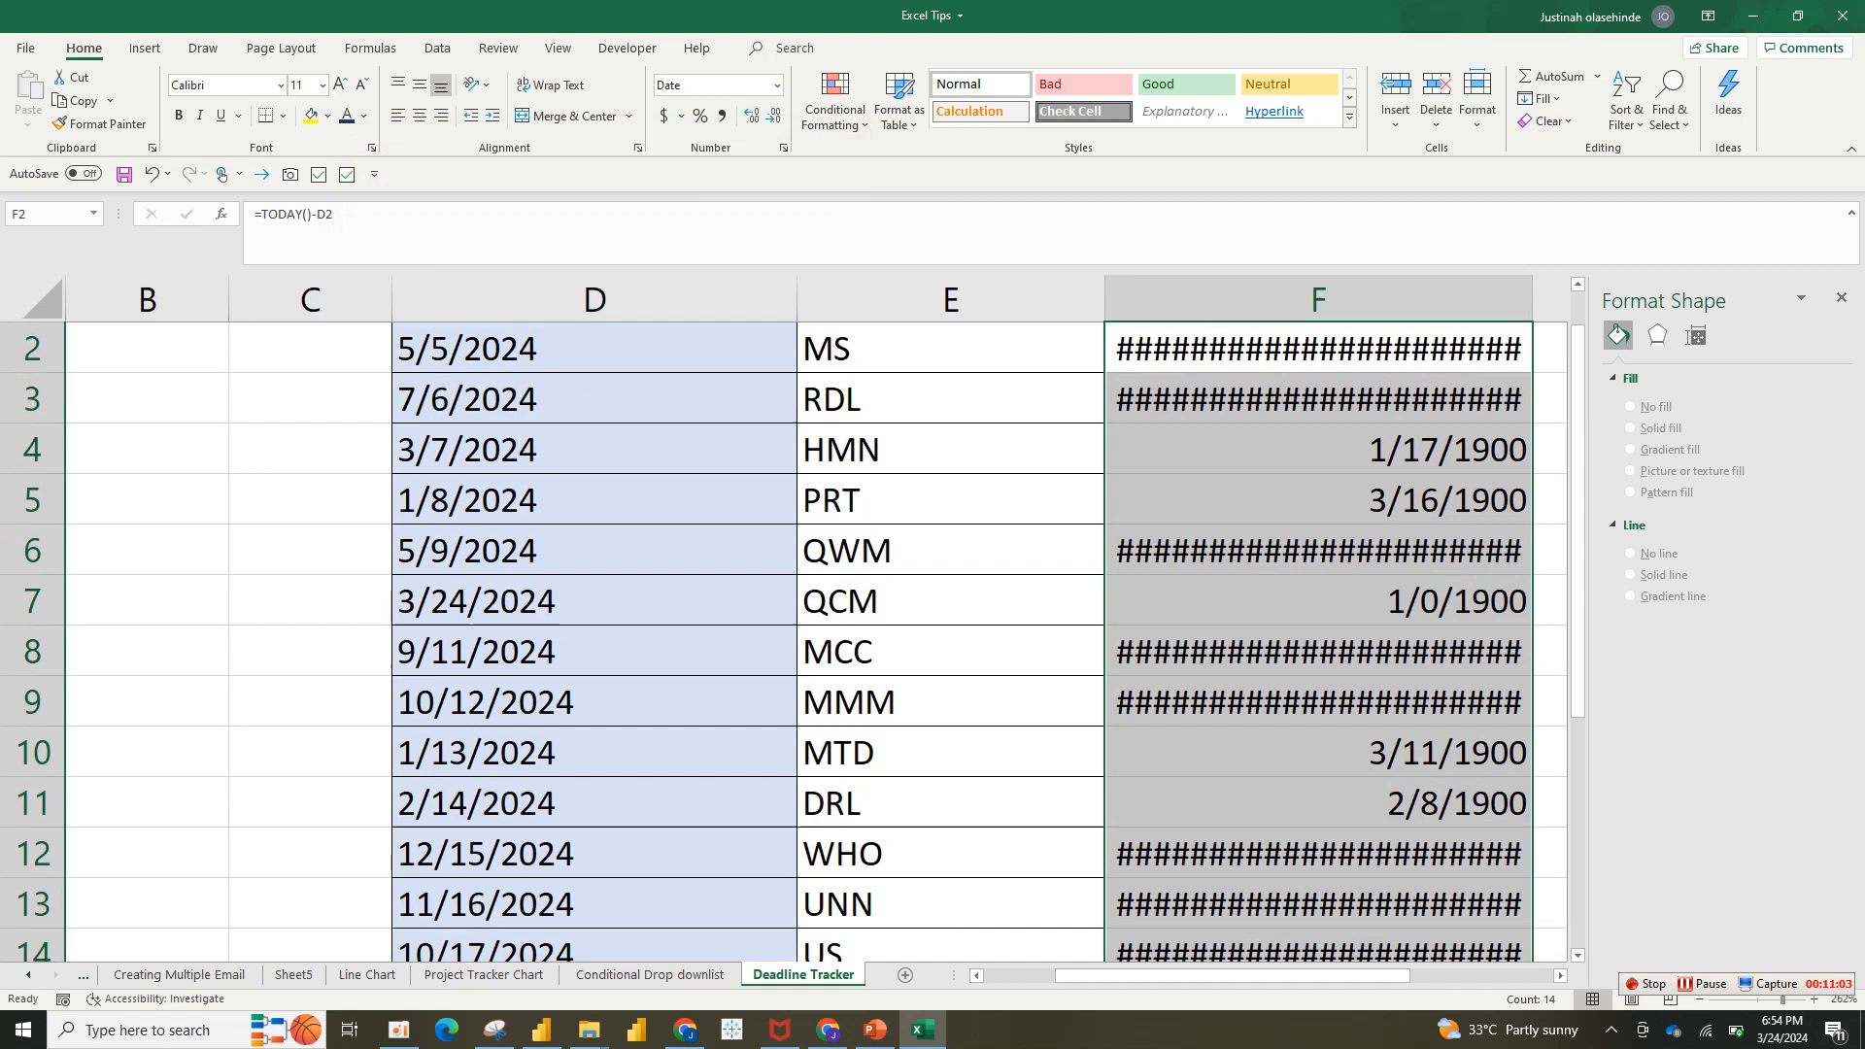
left_click_drag(1236, 975, 1308, 975)
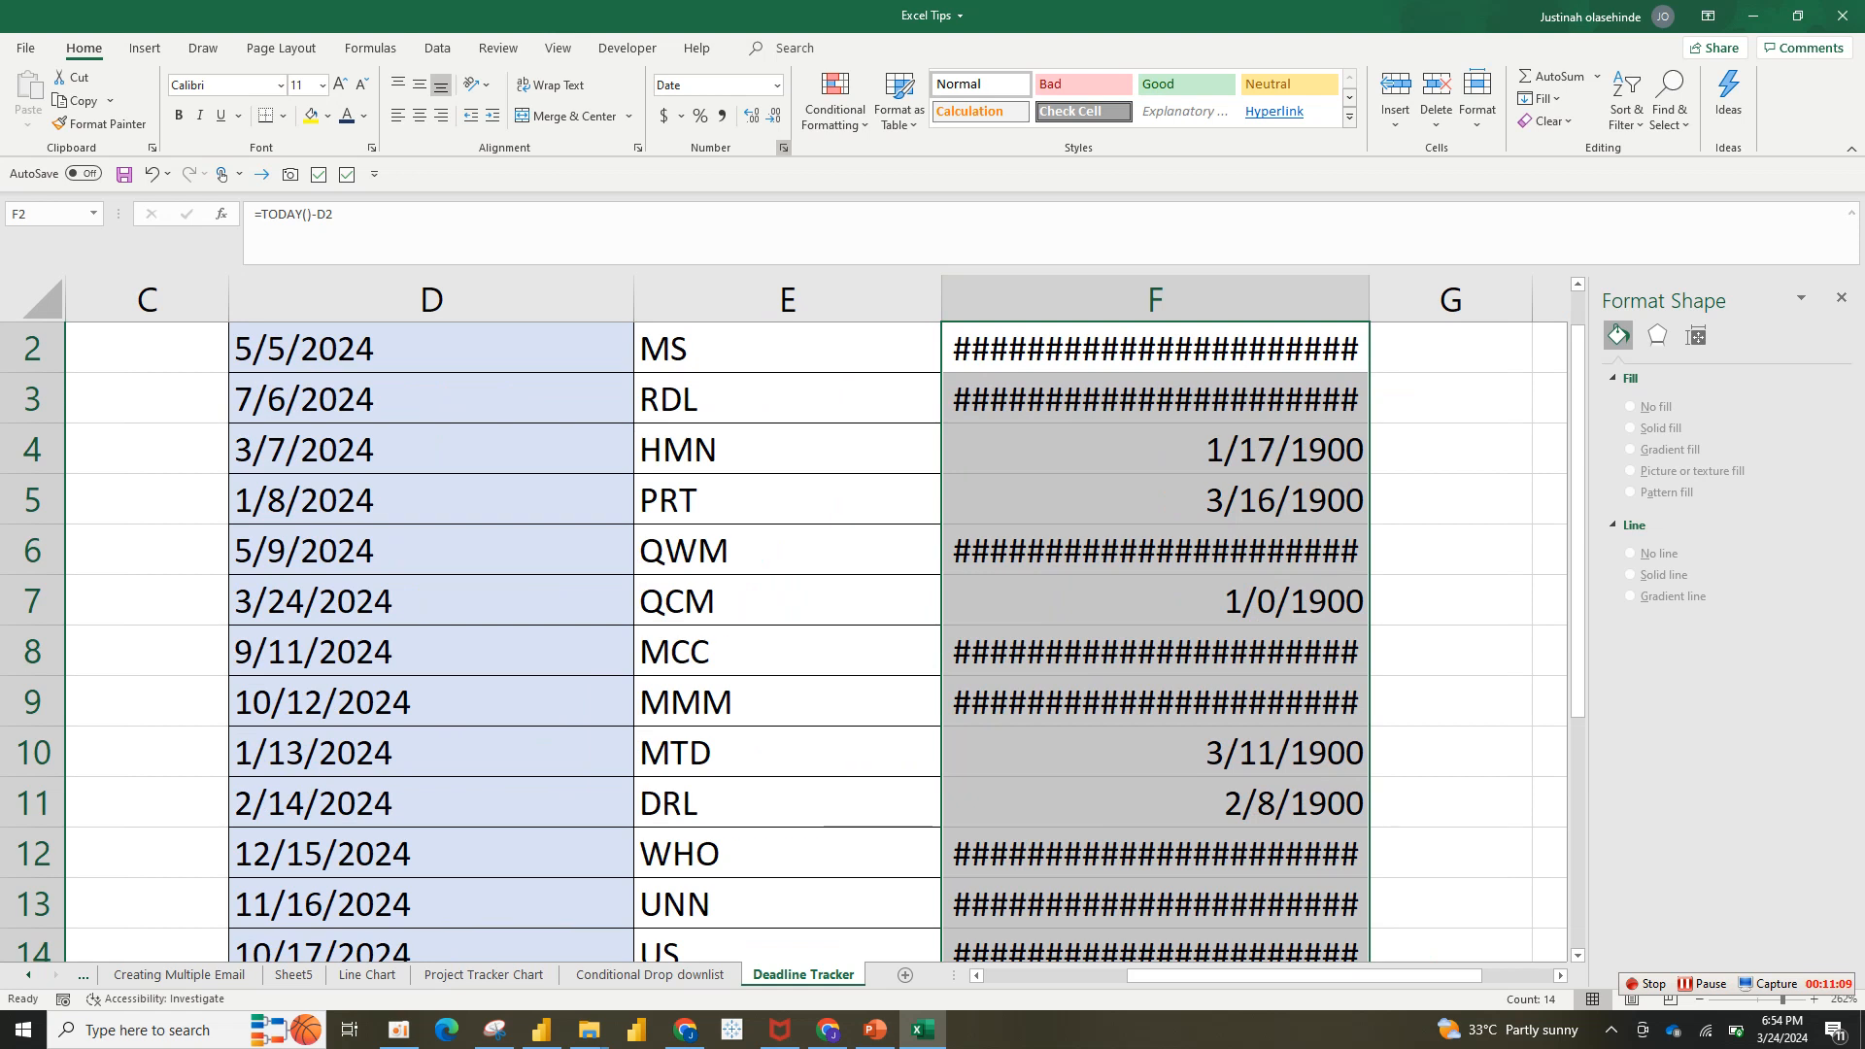
left_click(782, 148)
left_click(382, 359)
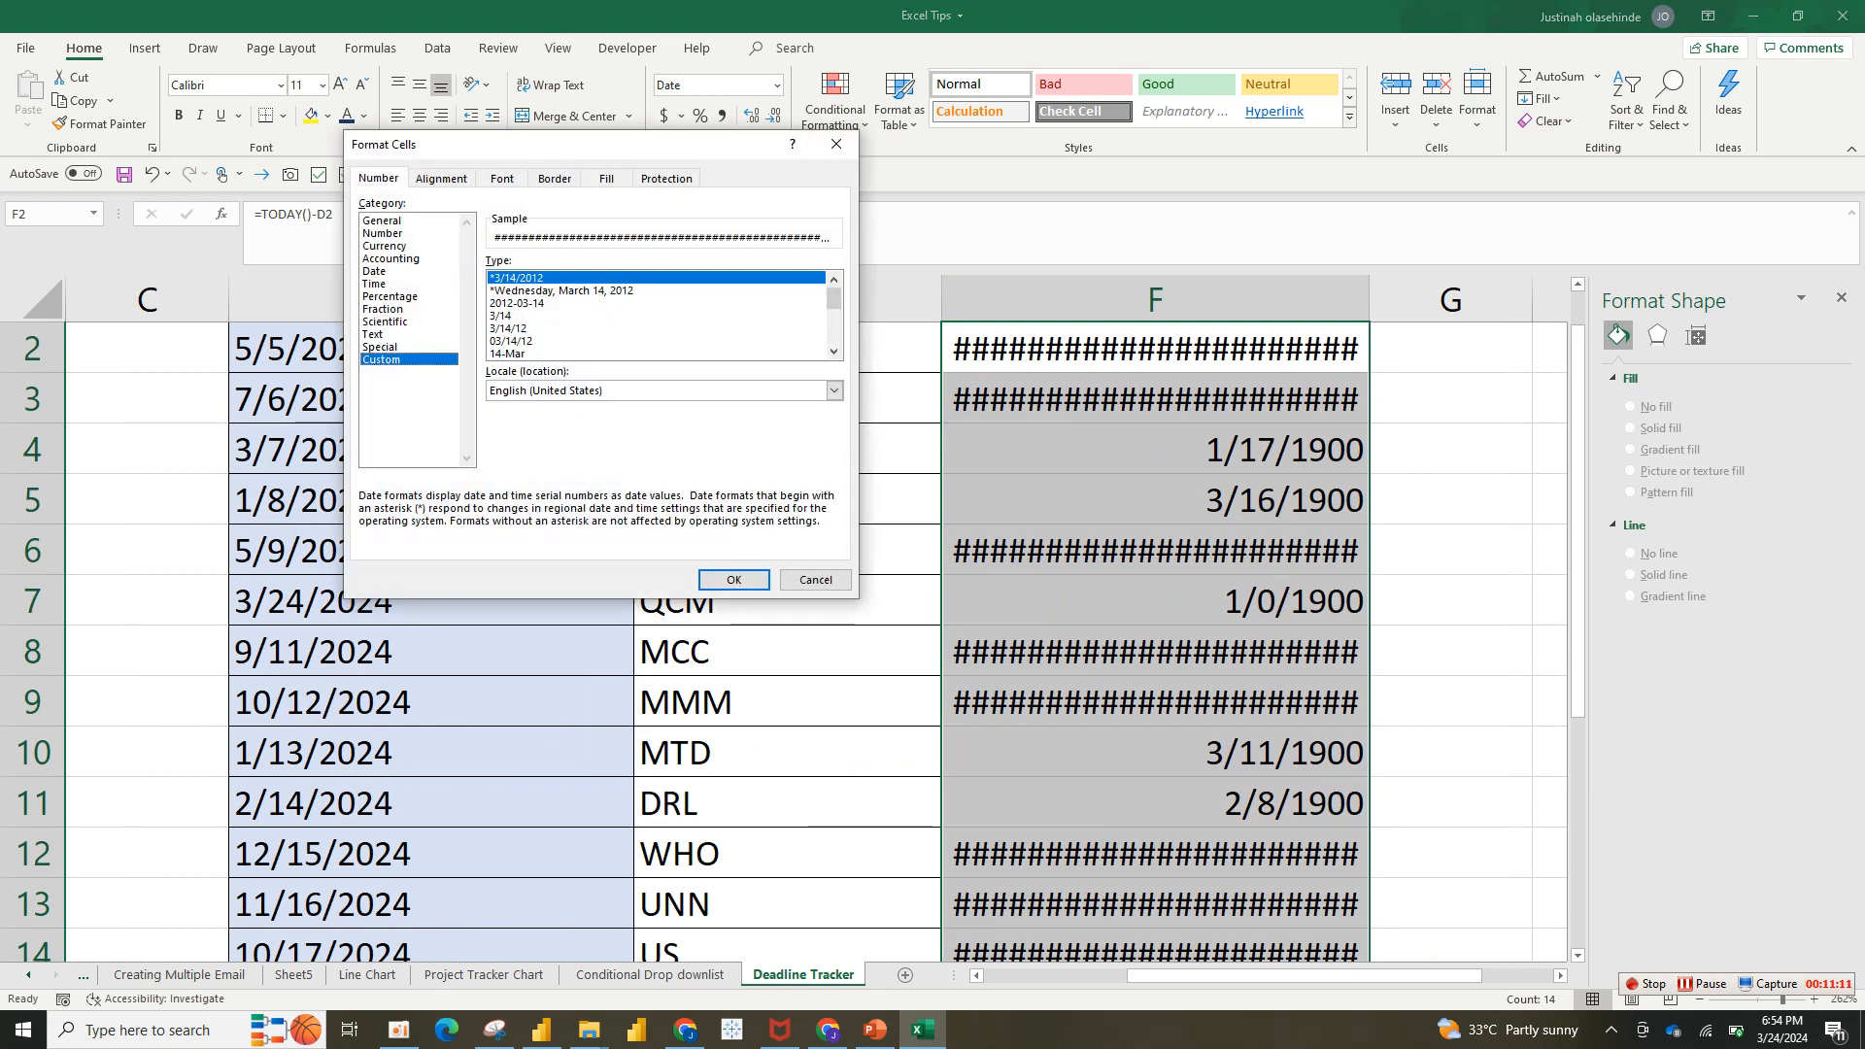
double_click(511, 280)
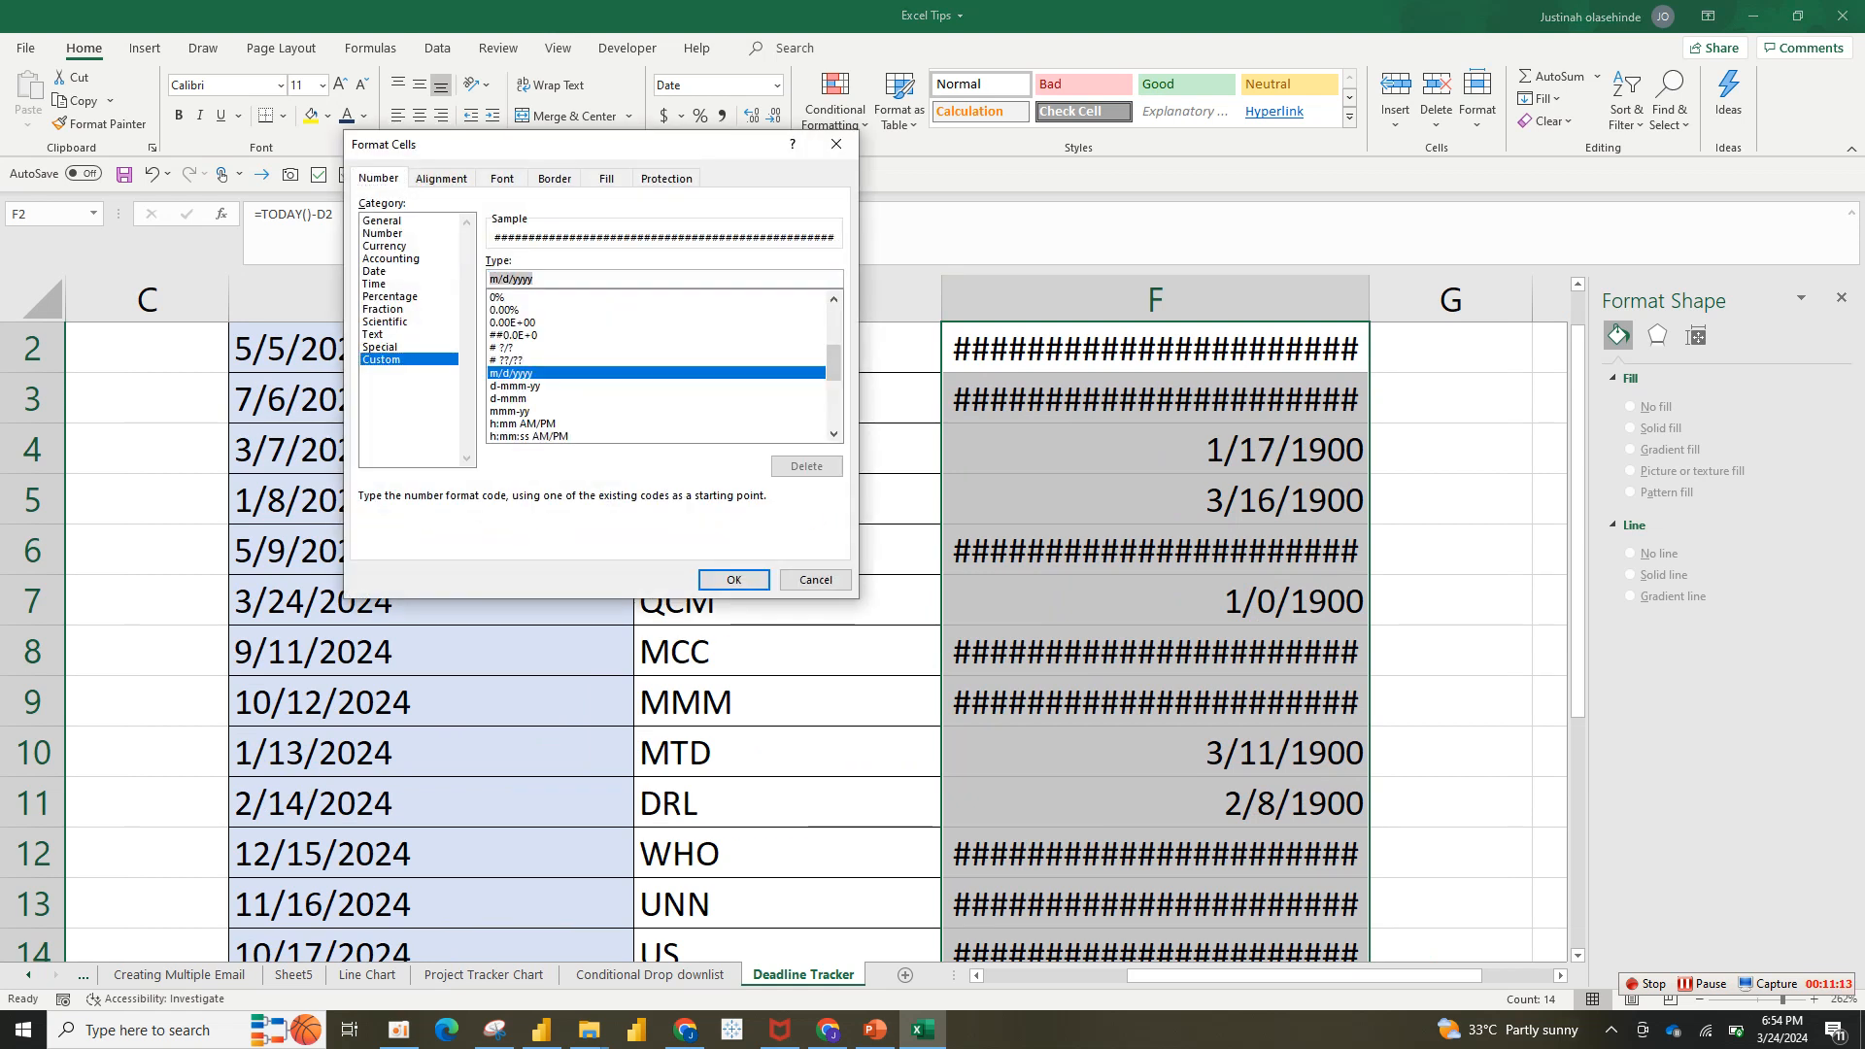
key("BackSpace")
type("[")
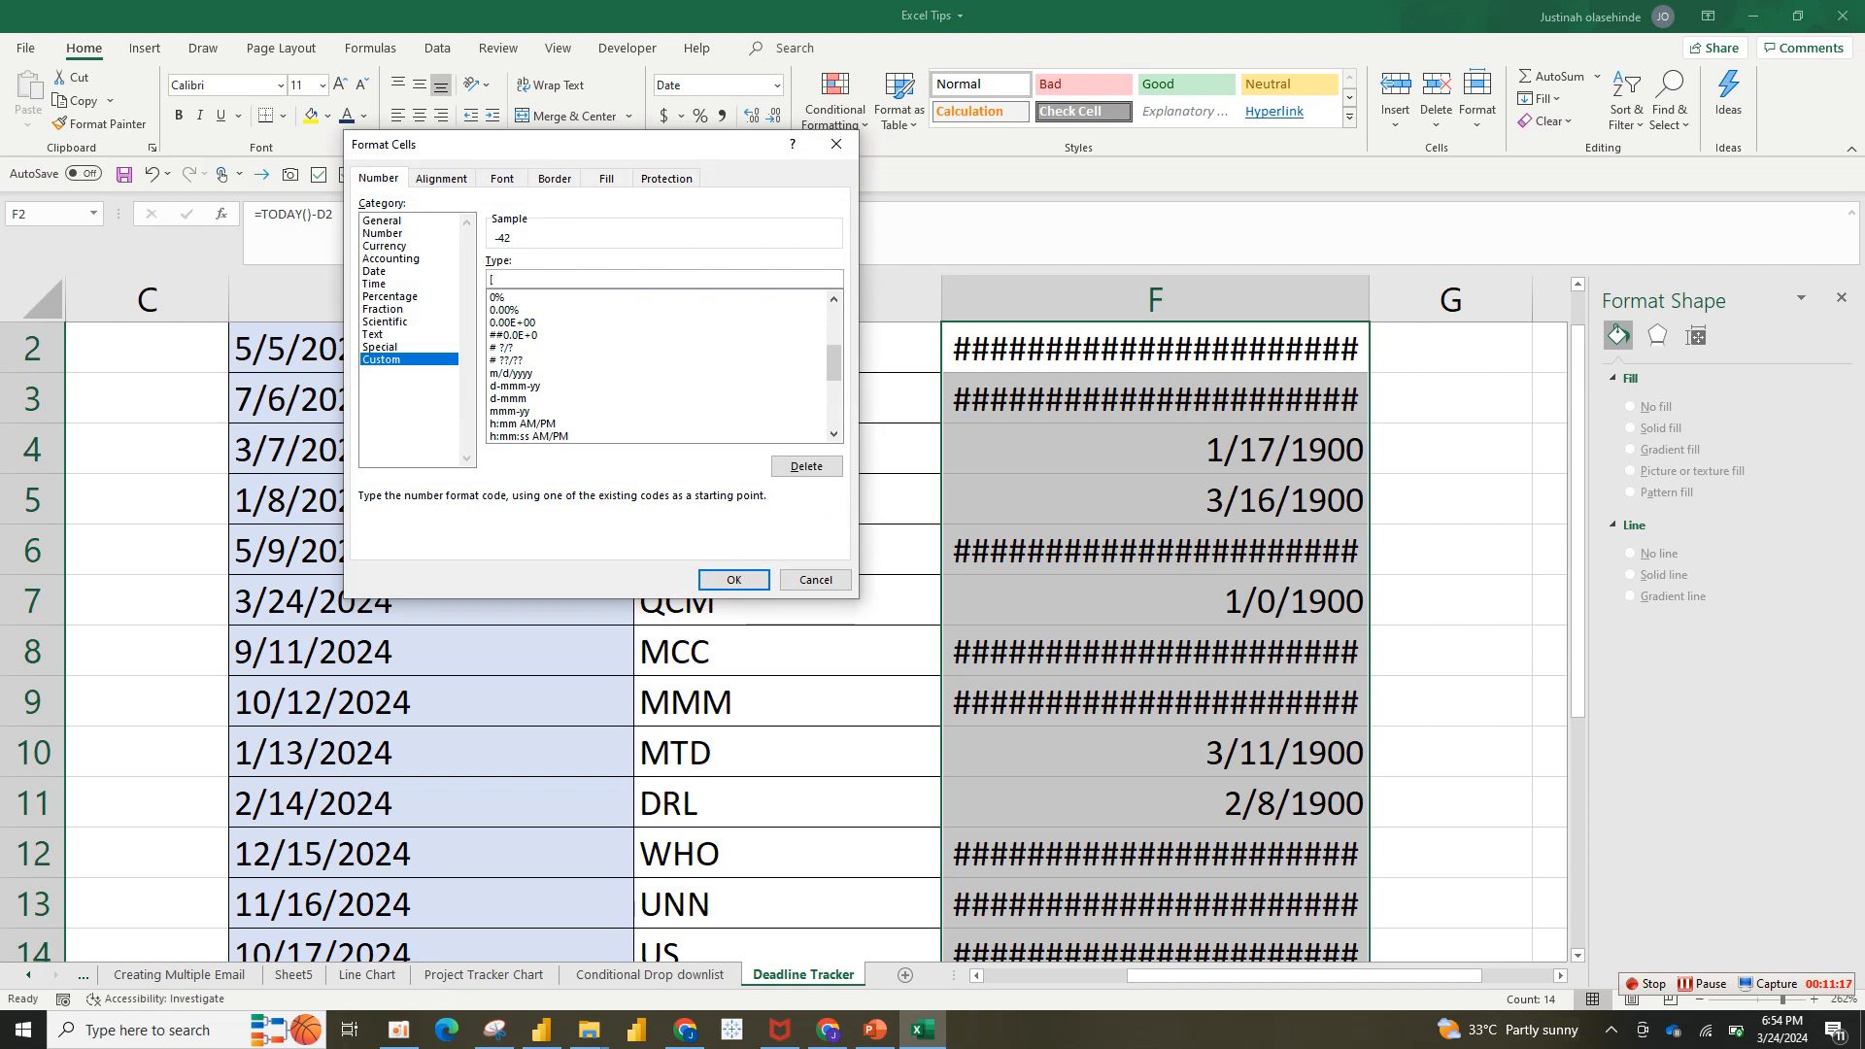
type("R")
type("ed#")
type("Days")
type(" O")
type("verdu")
- Add a second section reading [Blue]# "Days Remaining" to the custom number format code of F2:F15
type("P")
type("B")
type("#")
type("\"D")
type("ays Remain")
type("ing")
type("\"")
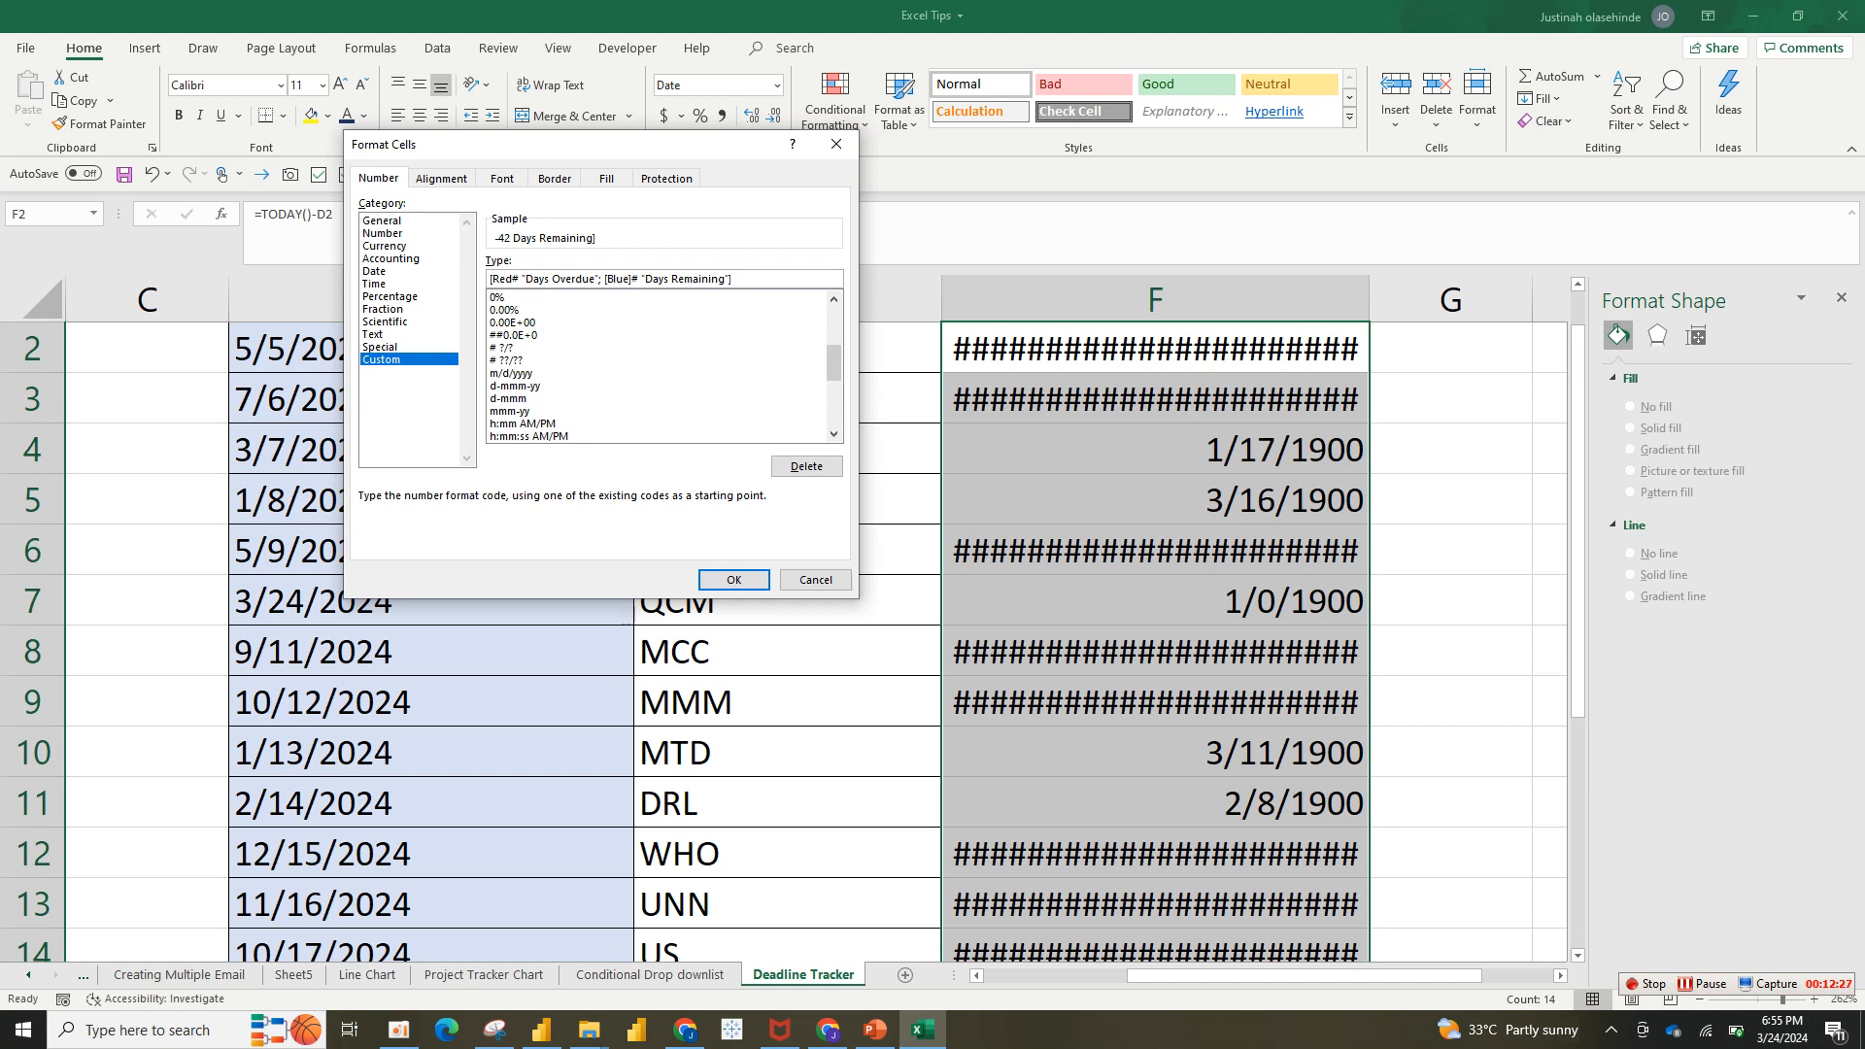
- Add a third section reading [Green] "Today" to the custom number format code and apply it to F2:F15
type(";")
type("[")
type("G")
type("Today\"")
key("Return")
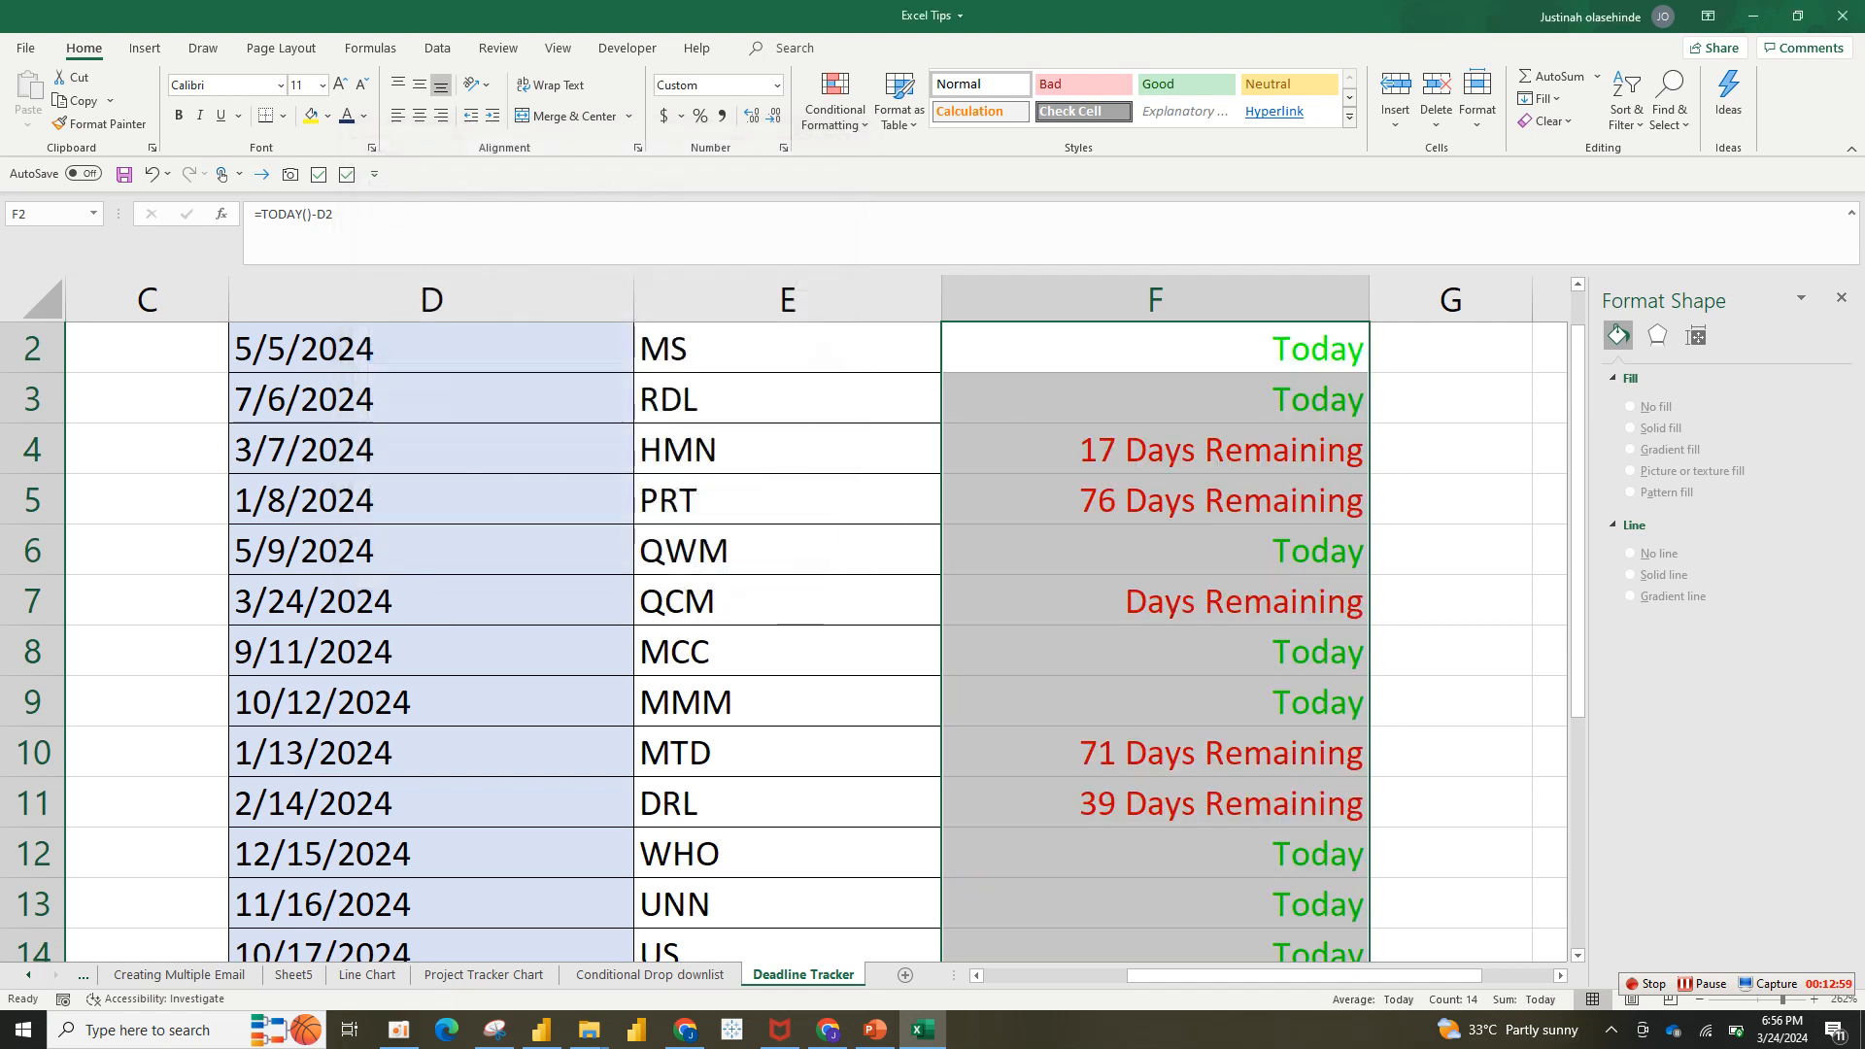
- Examine the formatted Days Left results and the formulas in cells F2 through F6
mouse_move(1577, 485)
left_mouse_down()
mouse_move(1577, 703)
mouse_move(1577, 455)
left_mouse_up()
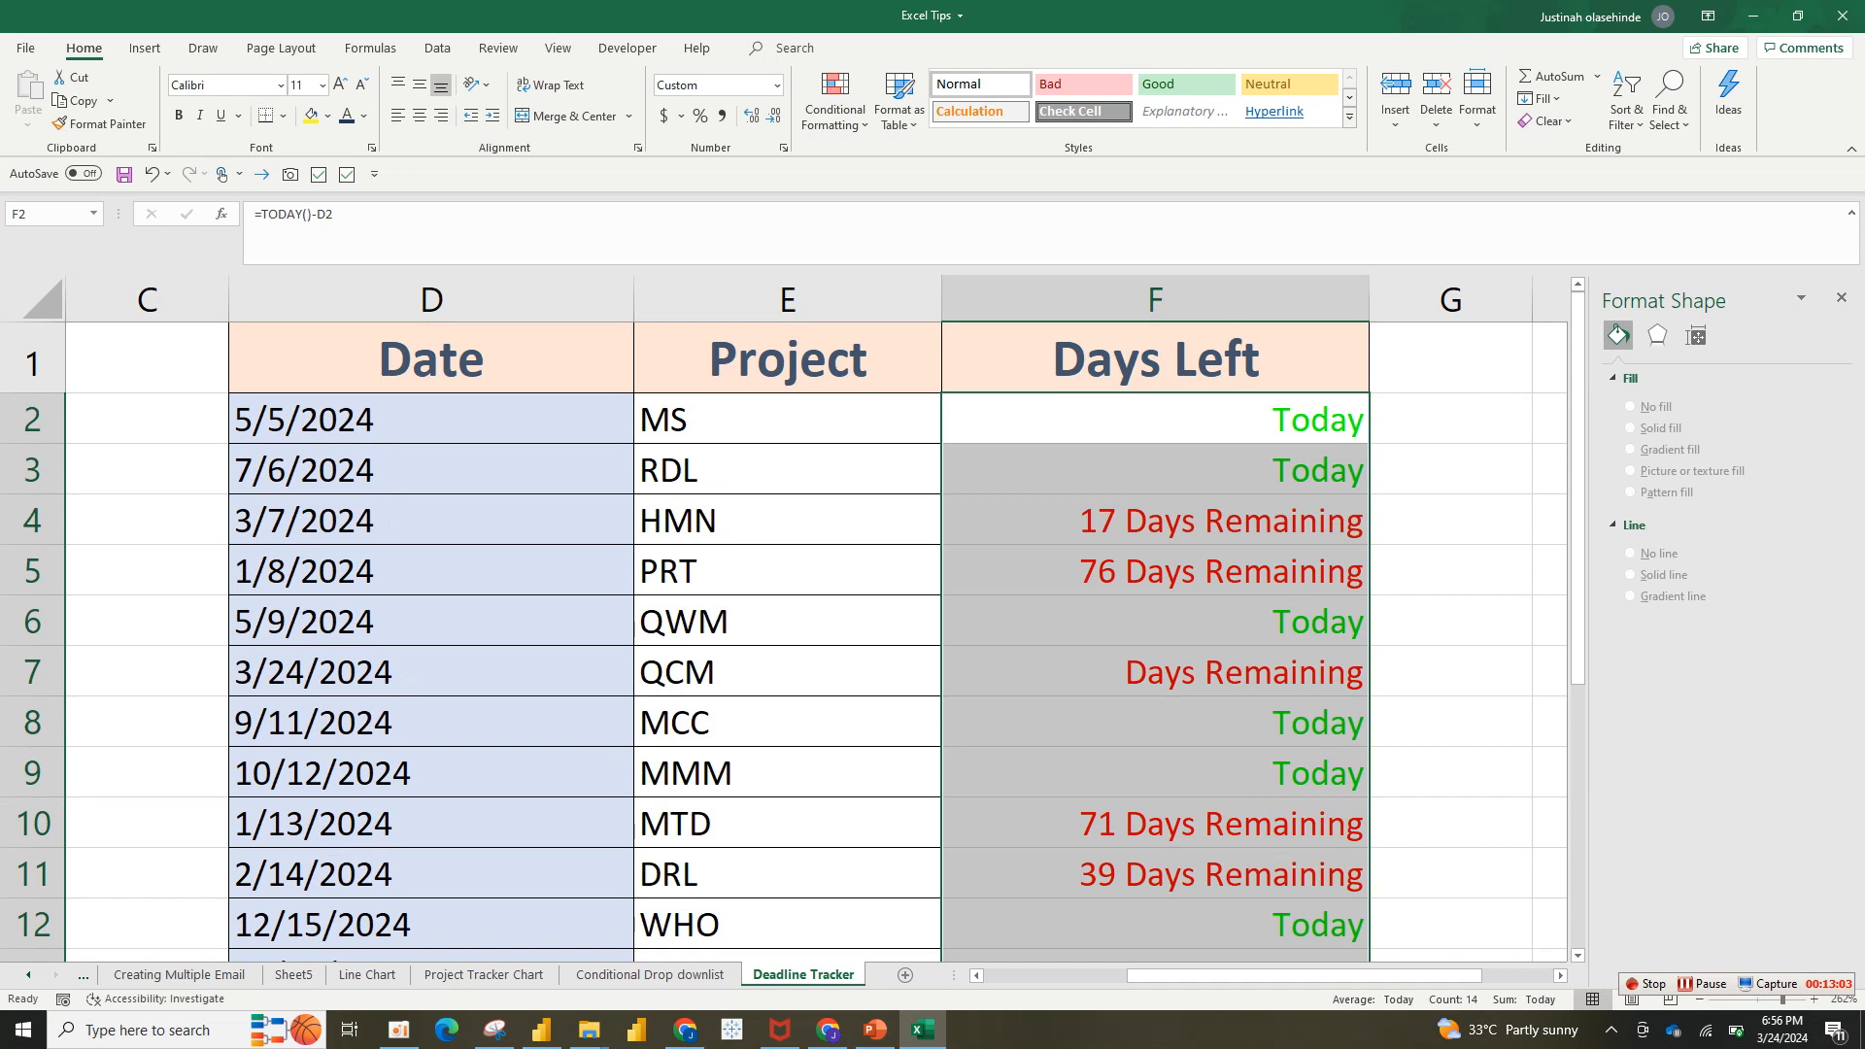
left_click(1155, 420)
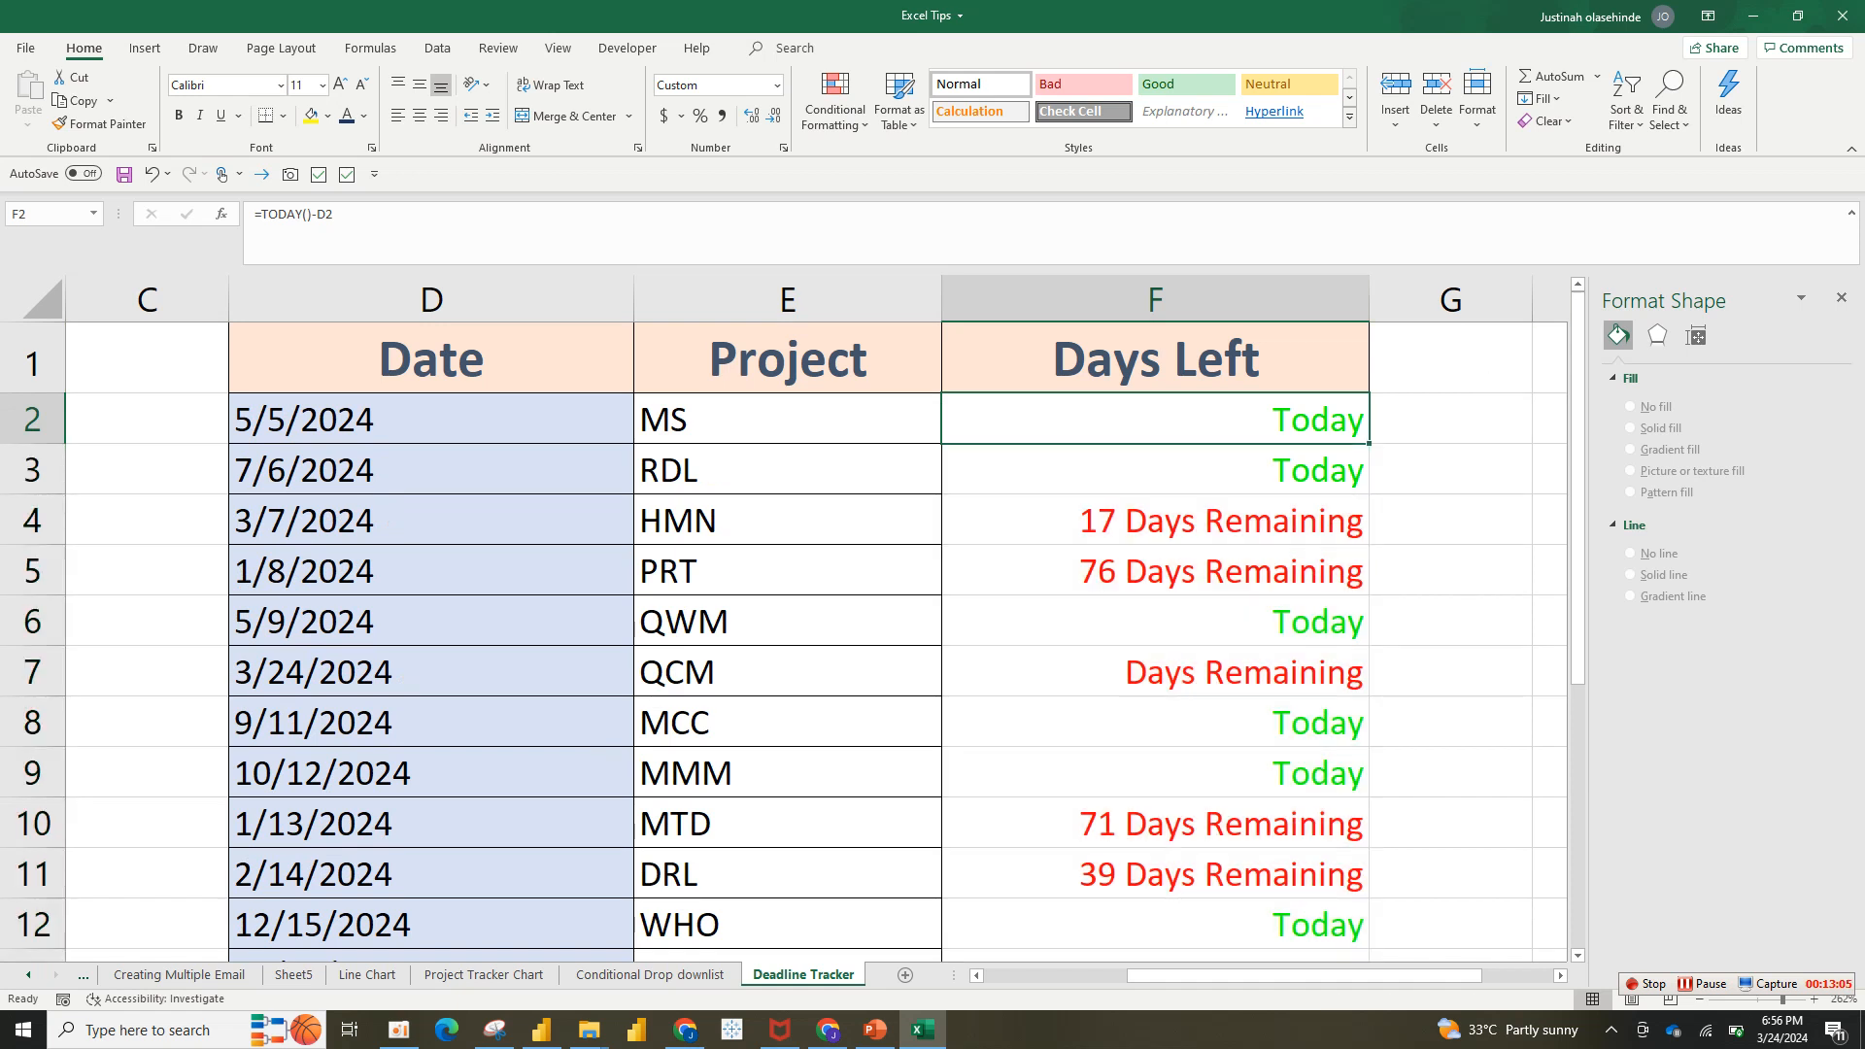
left_click(1155, 470)
left_click(1155, 521)
left_click(1155, 420)
left_click(1155, 520)
left_click(1155, 622)
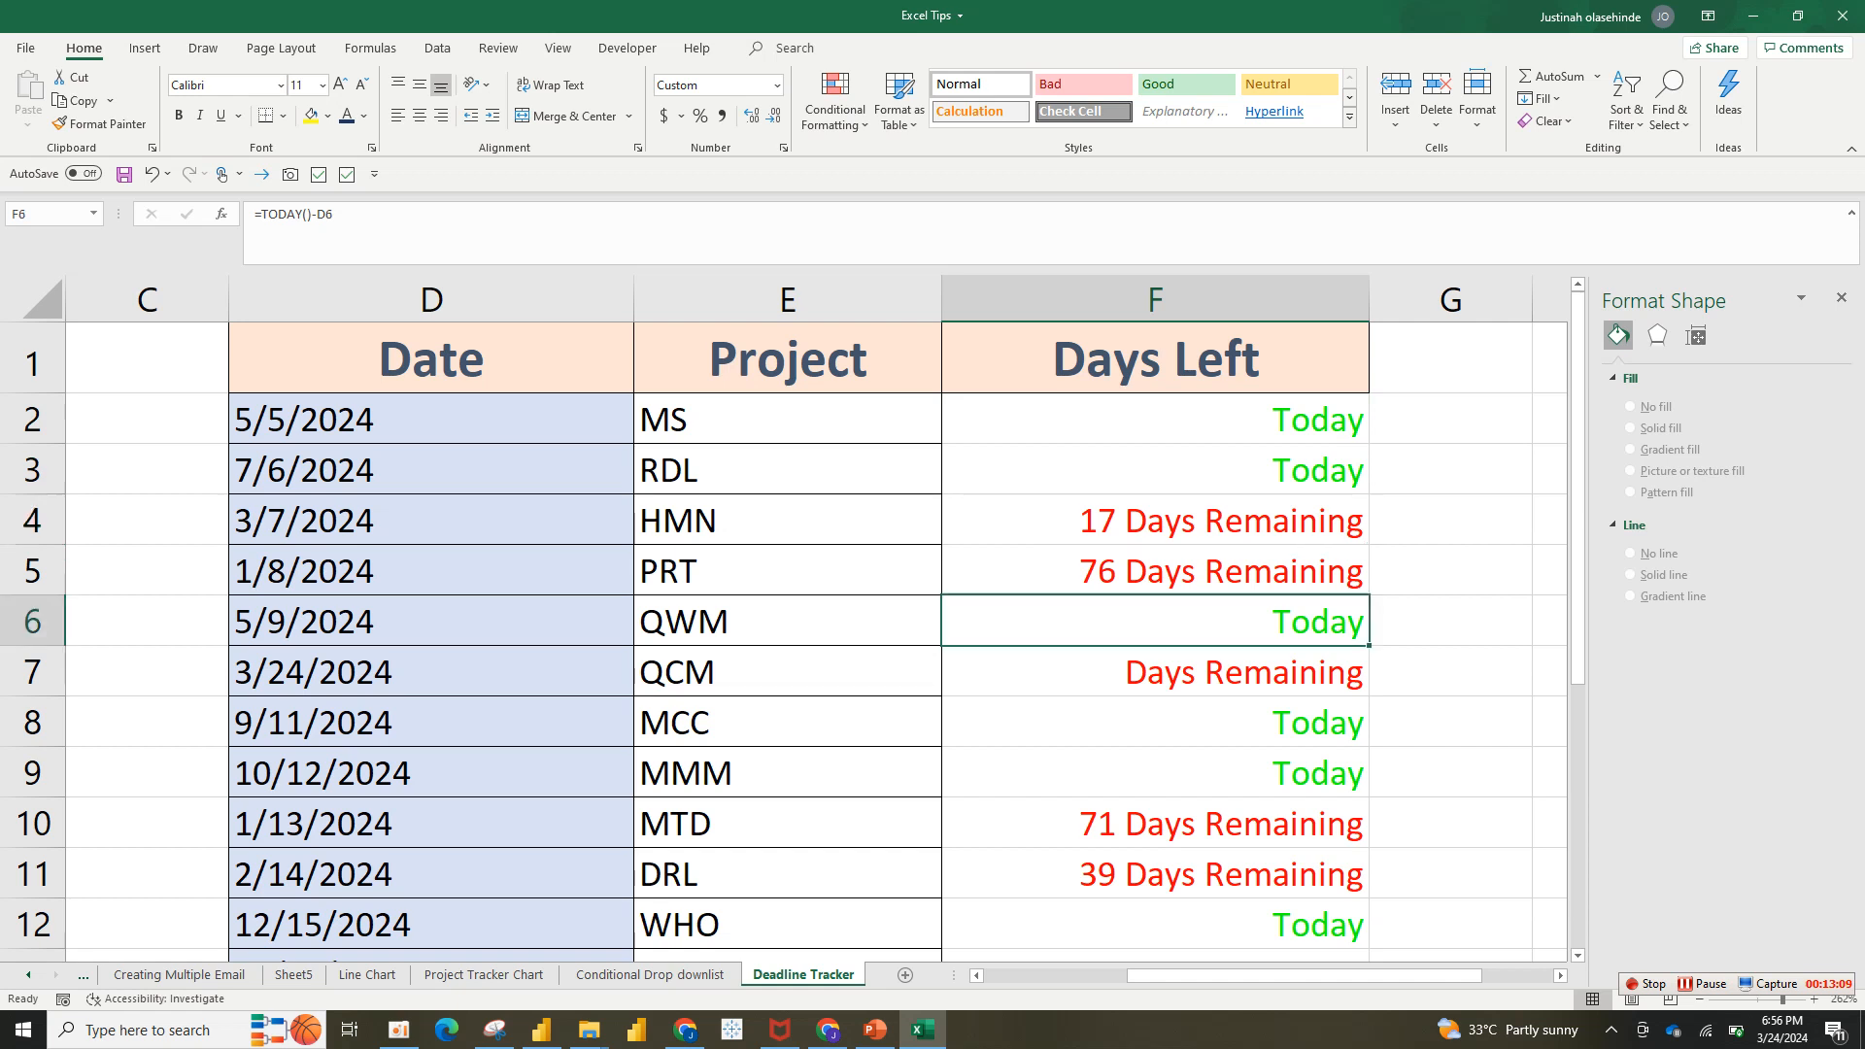
- Insert "Days Overdue"; before "Days Remaining" in the custom number format code of F2:F15 and apply it
left_click_drag(1155, 420, 1340, 756)
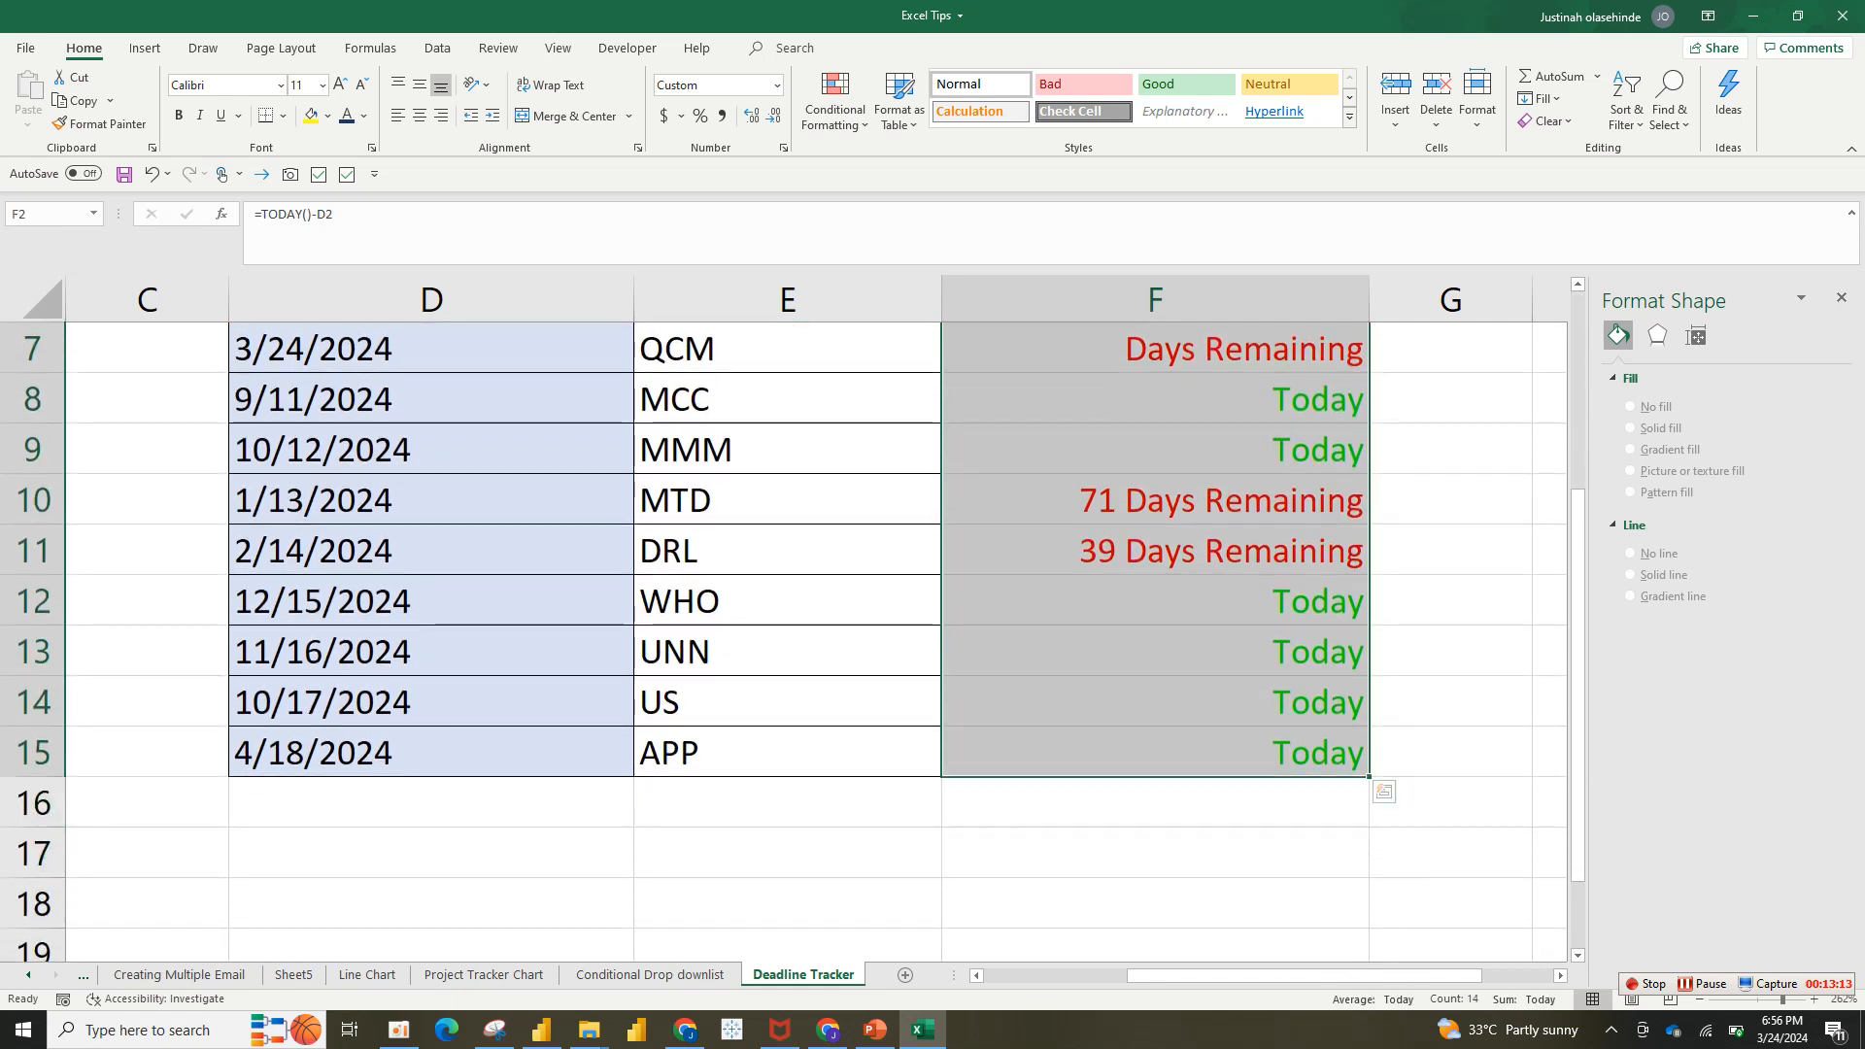
key("ctrl+1")
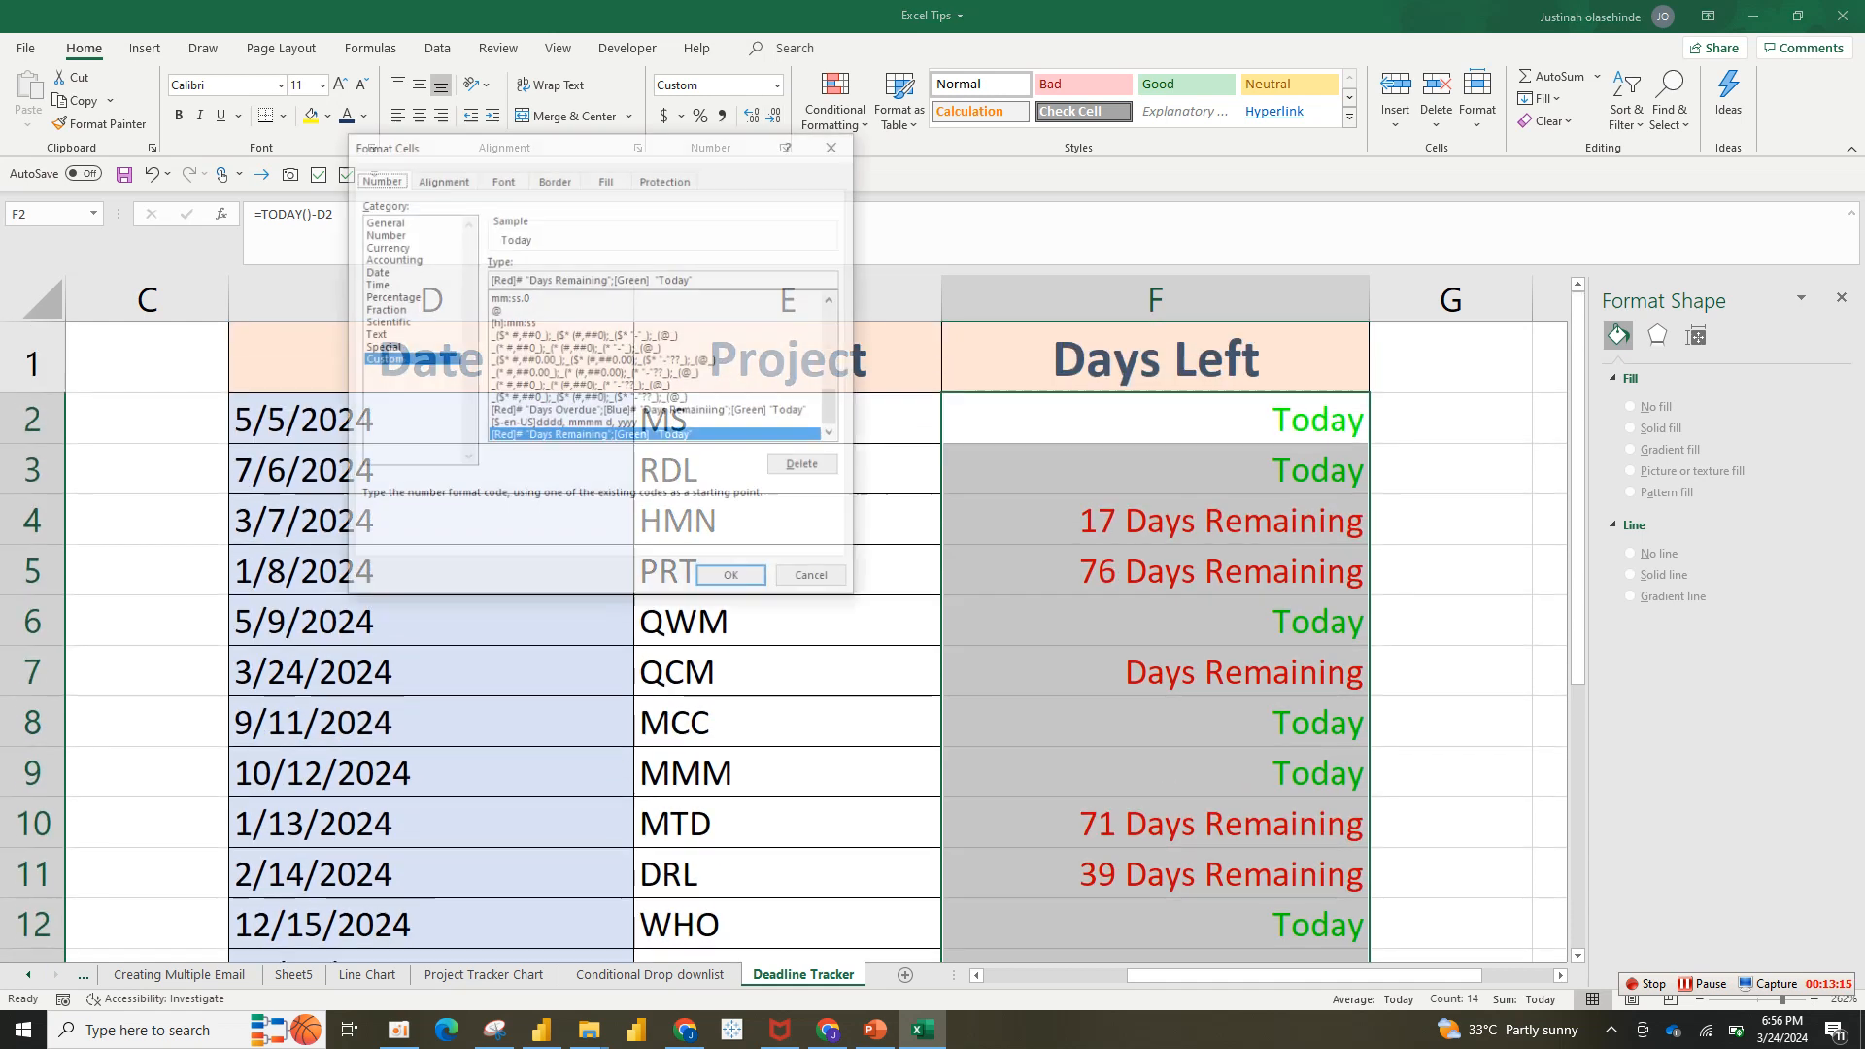
left_click(664, 279)
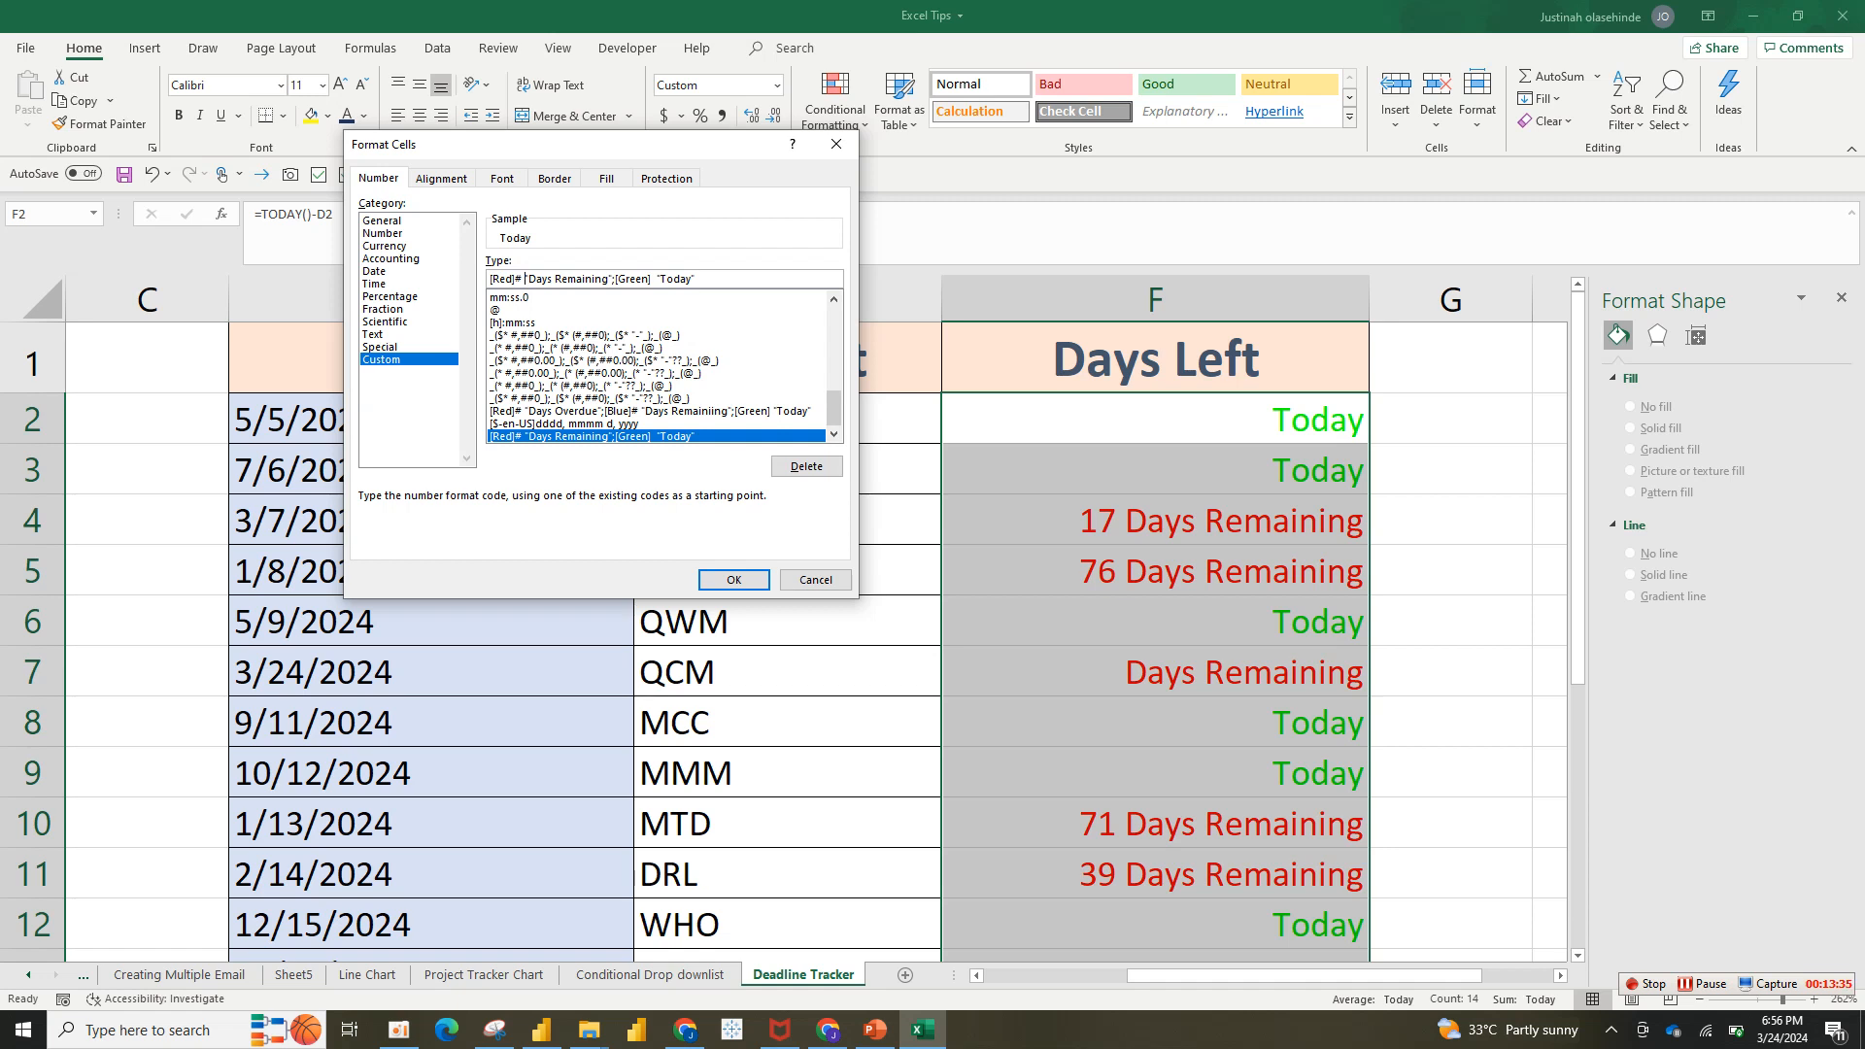
type("\"")
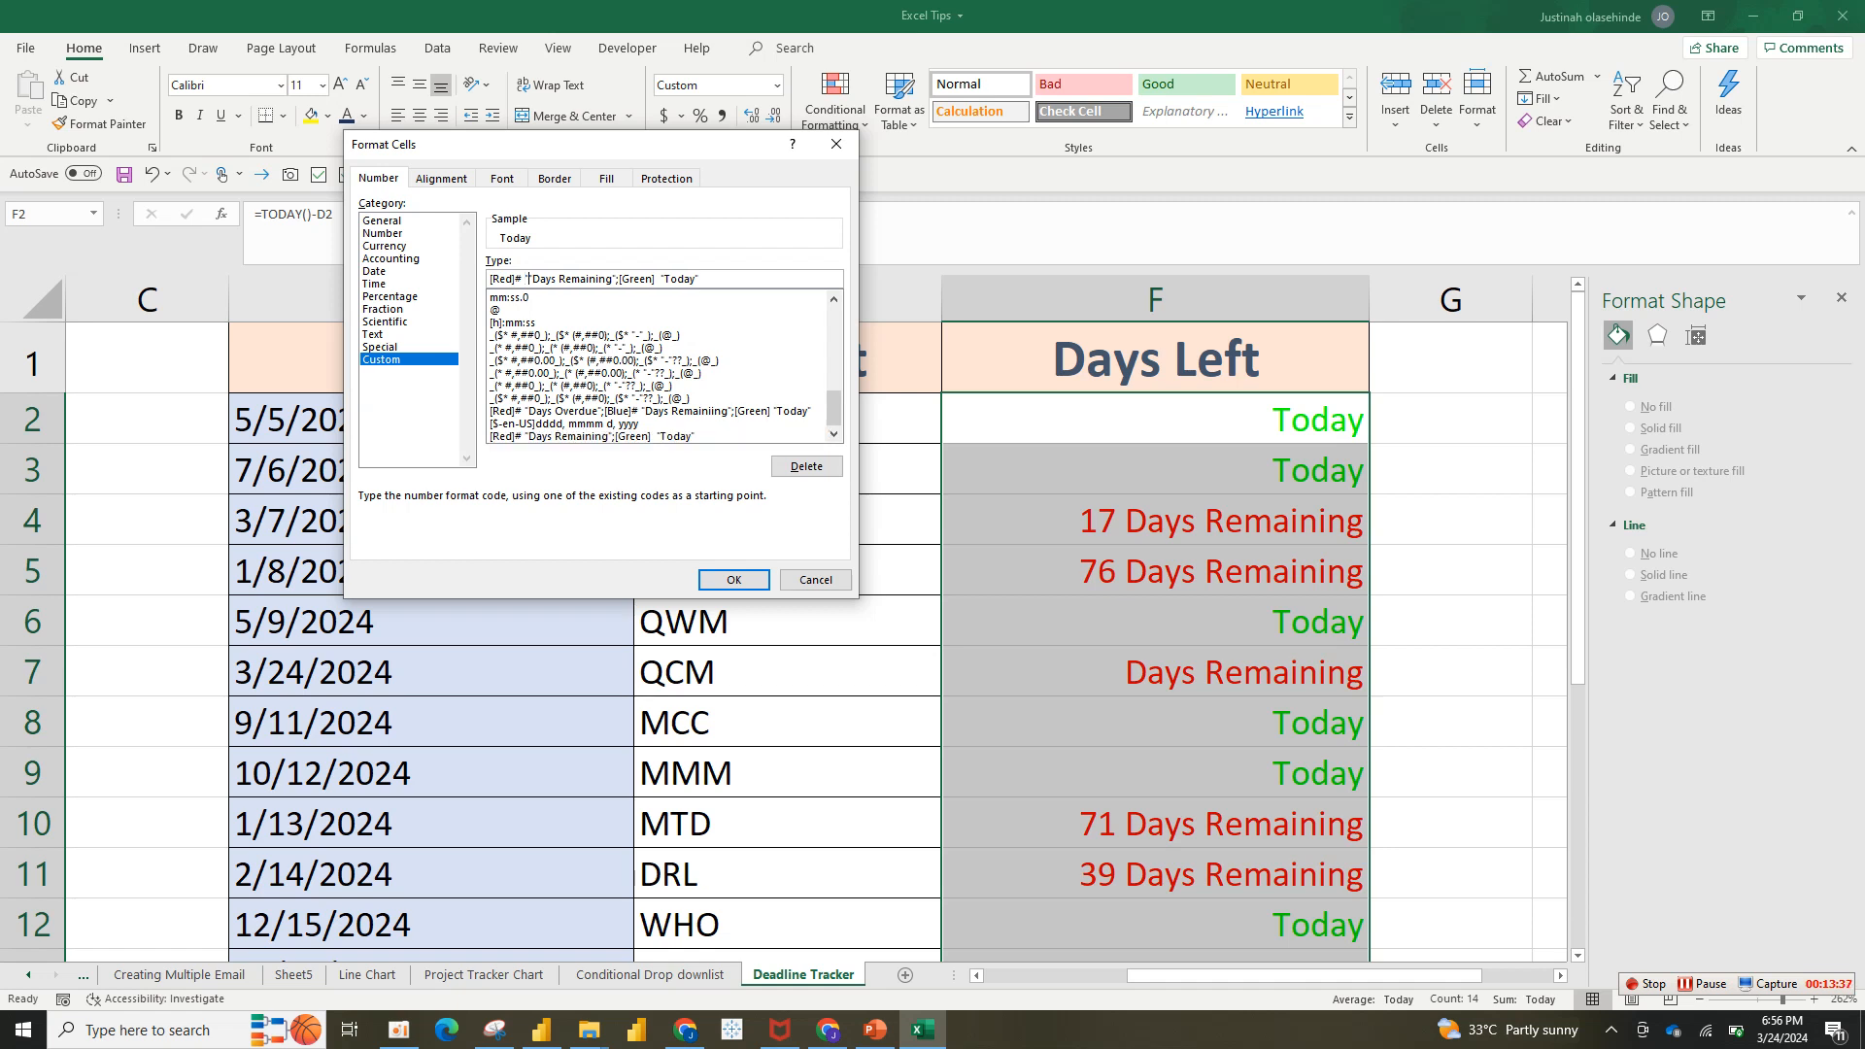
type("Overdue")
type("\"; \"")
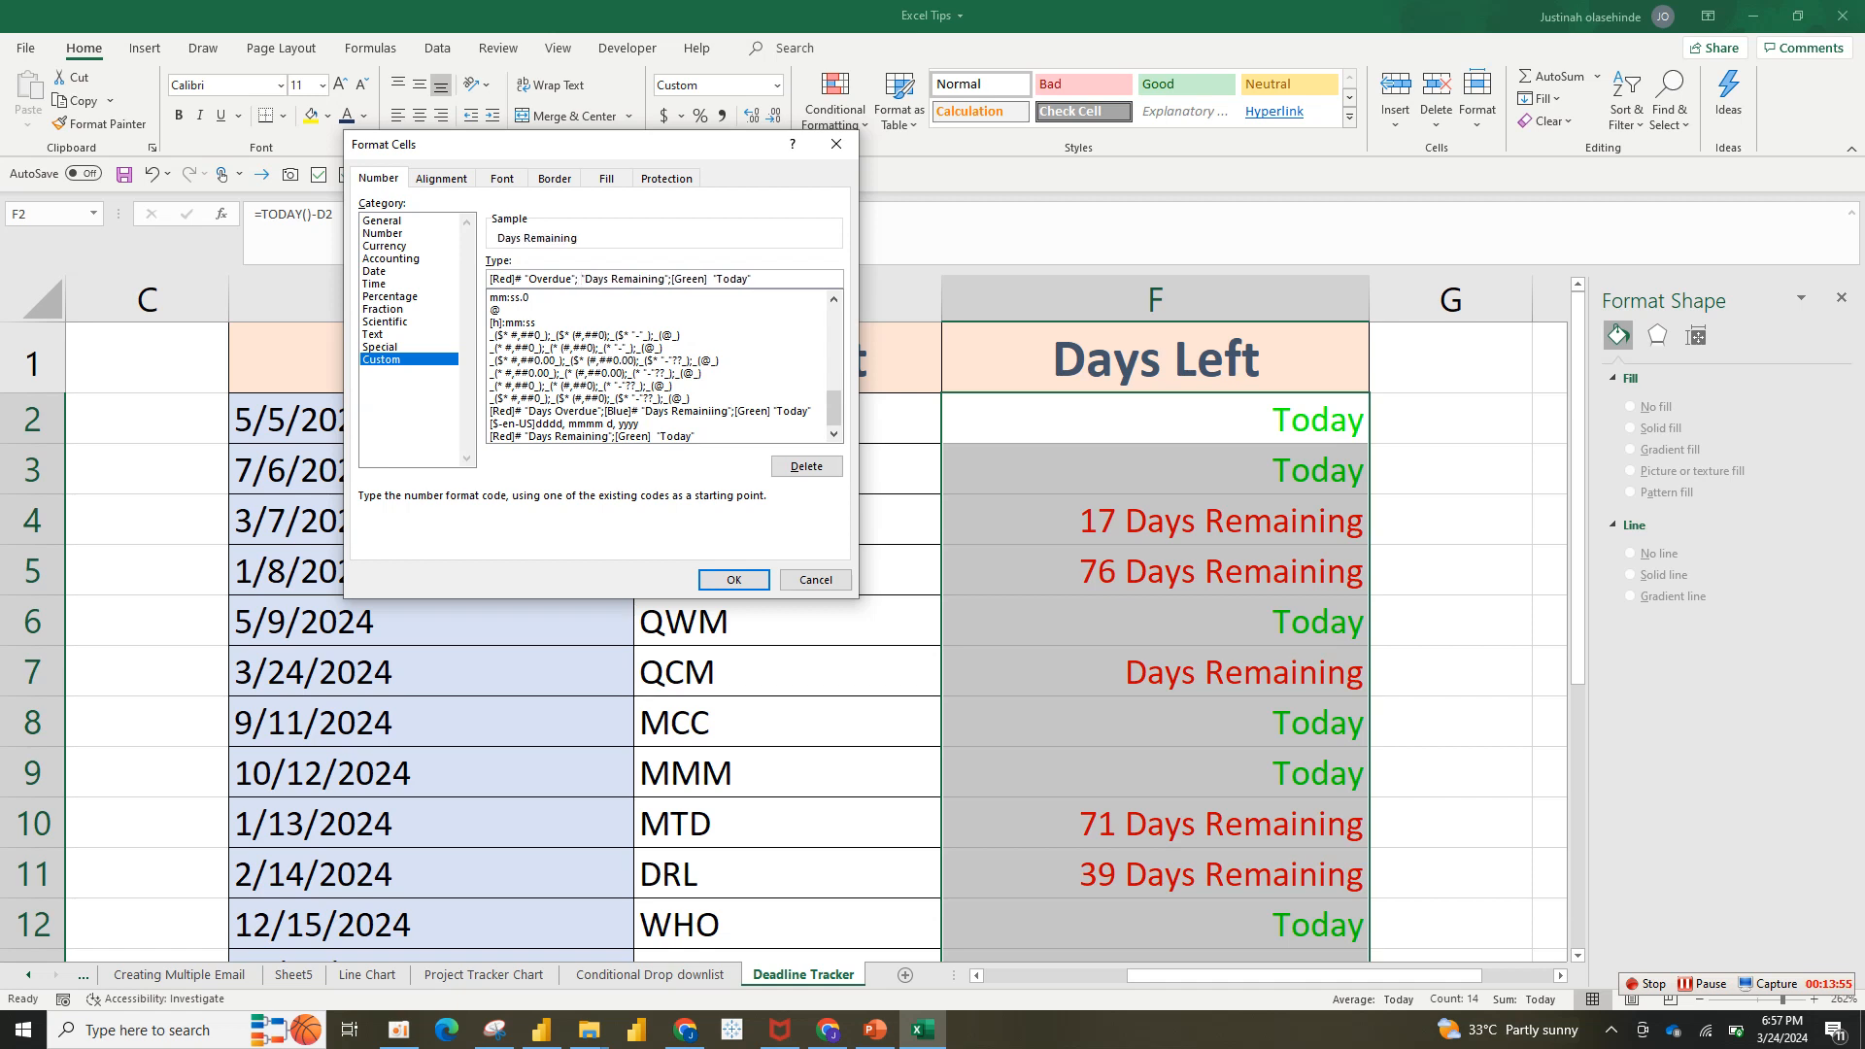
type("Days")
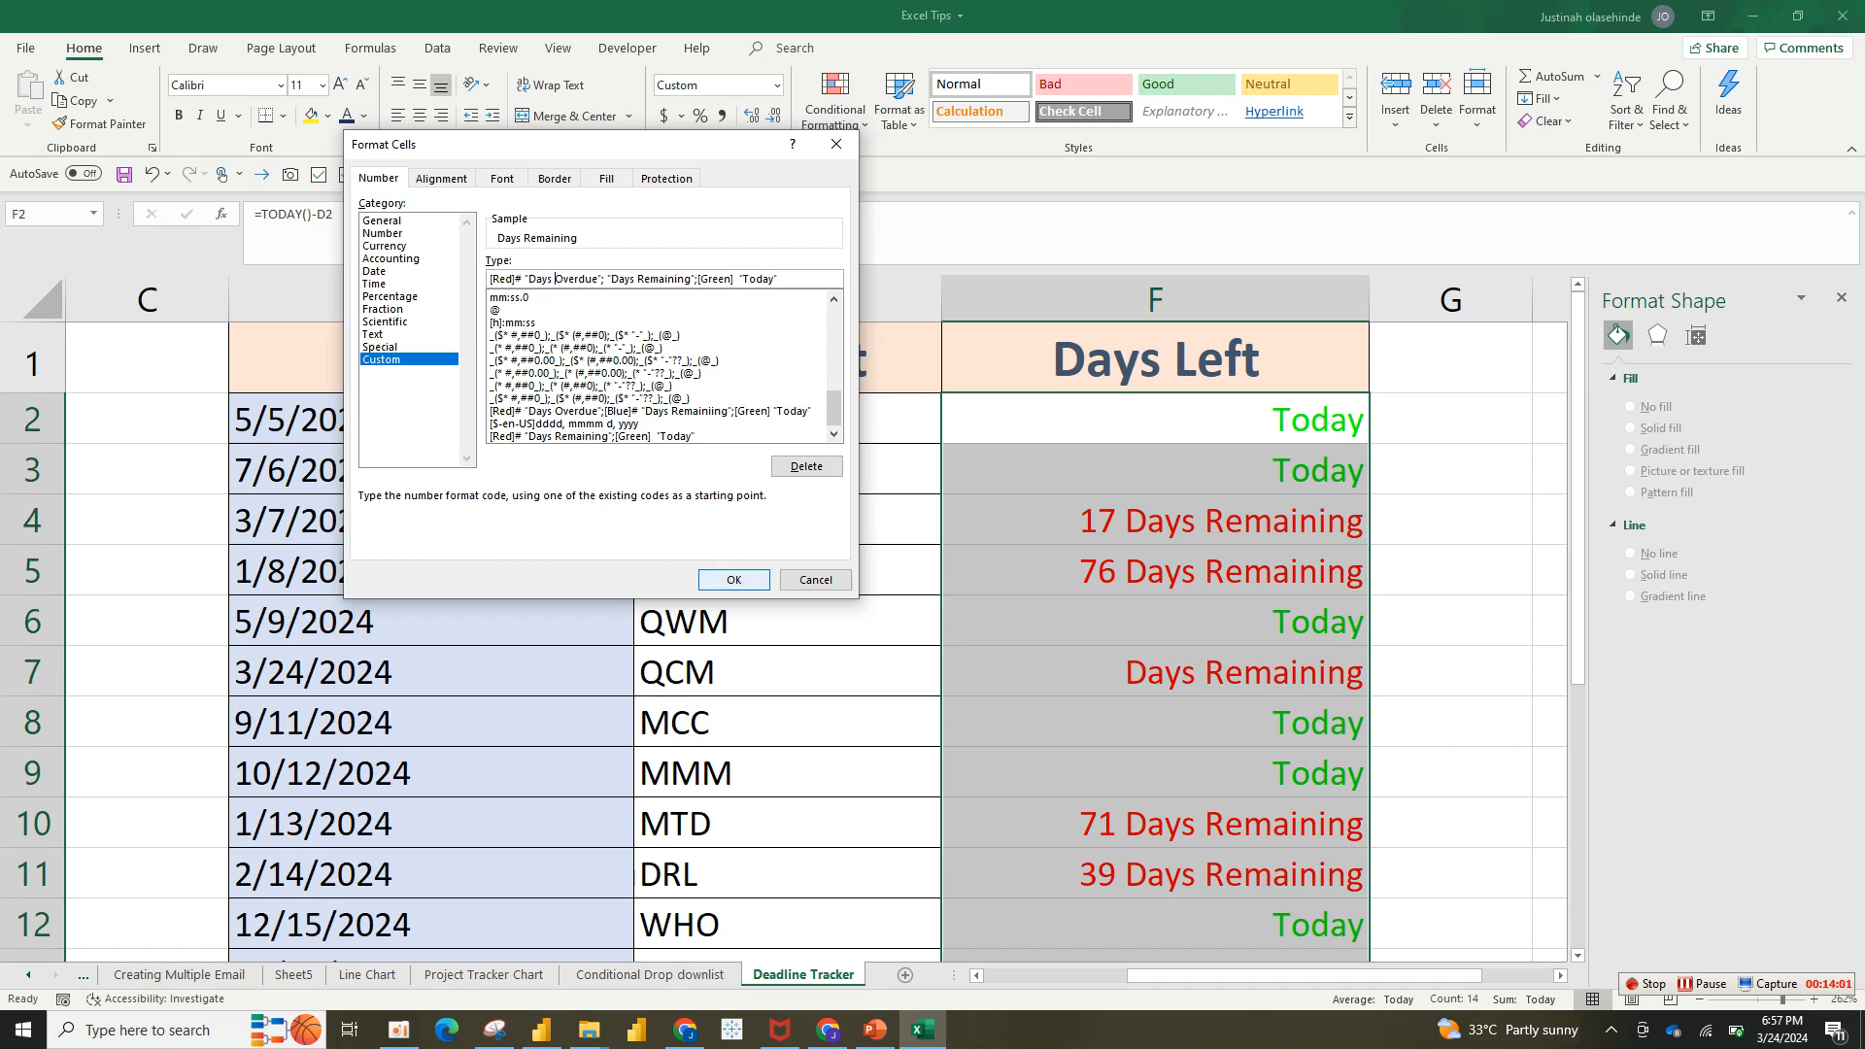
left_click(733, 580)
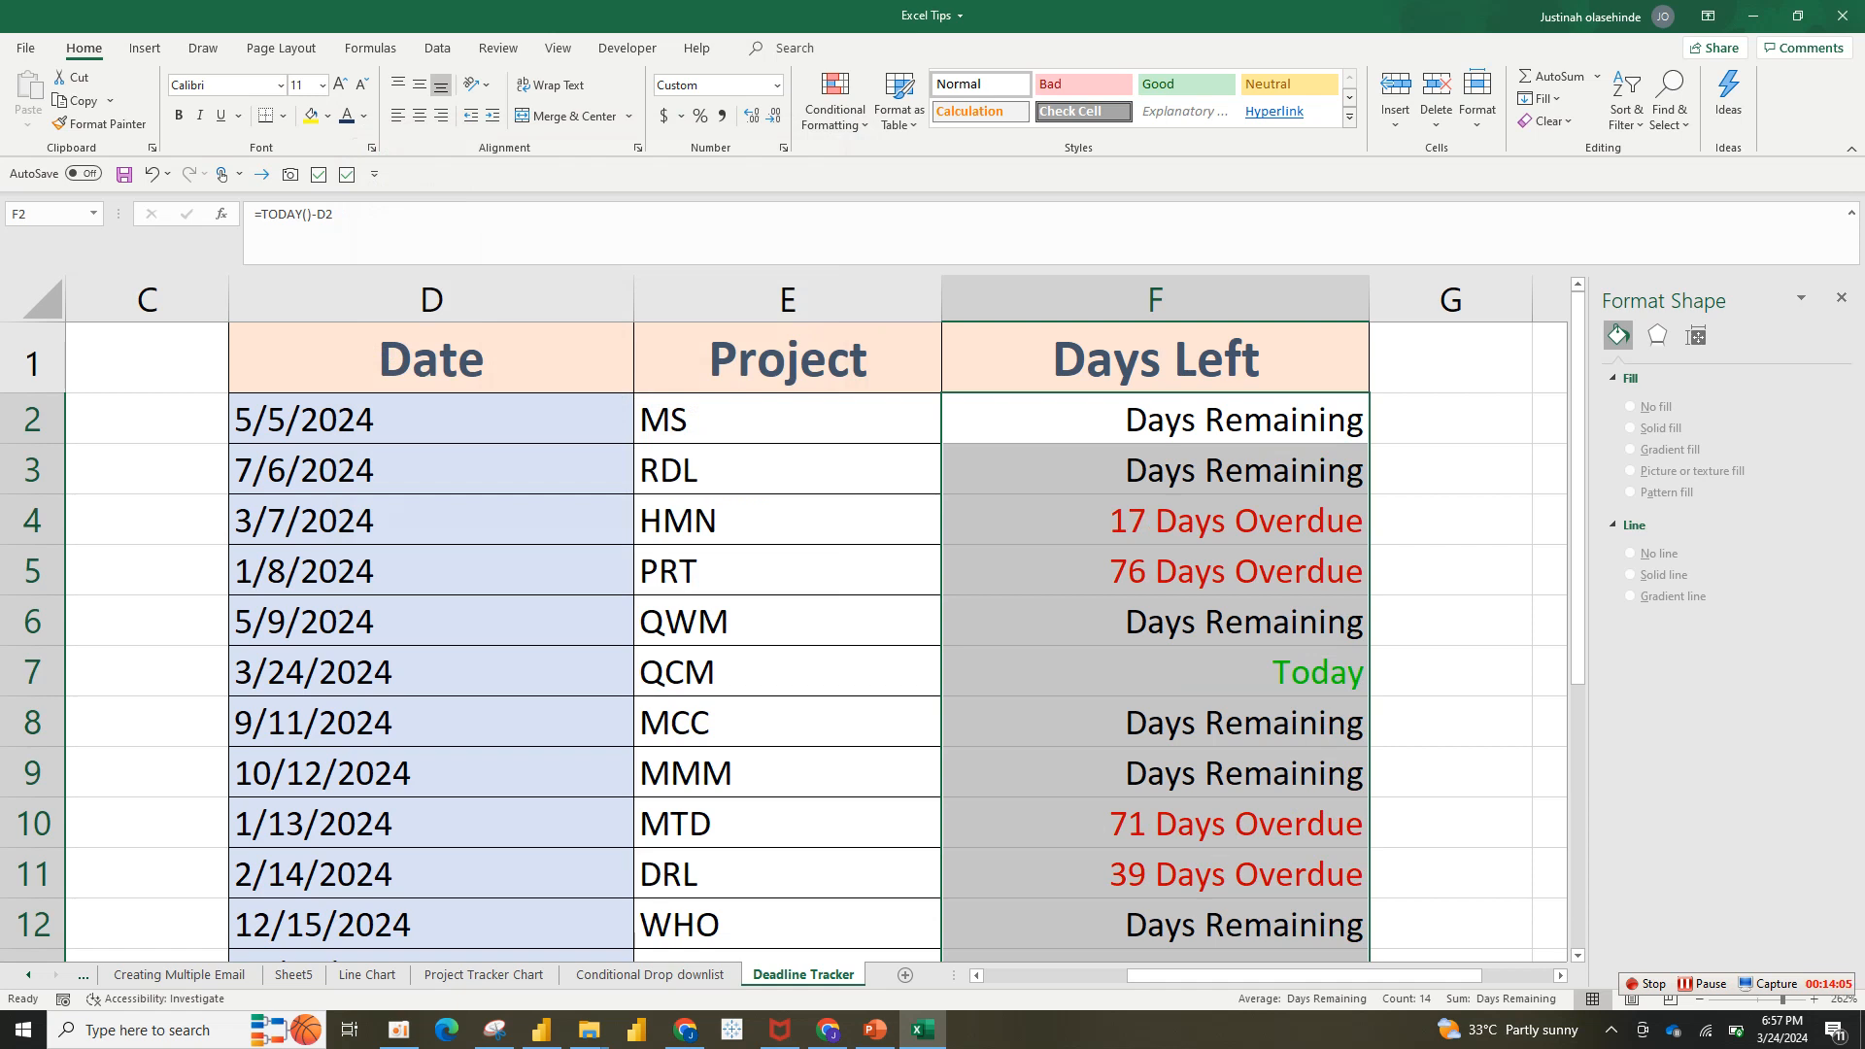
- Put [Blue]# before "Days Remaining" in the custom number format code of F2:F15 and apply it
mouse_move(1577, 472)
left_mouse_down()
mouse_move(1577, 713)
mouse_move(1577, 472)
left_mouse_up()
left_click(783, 147)
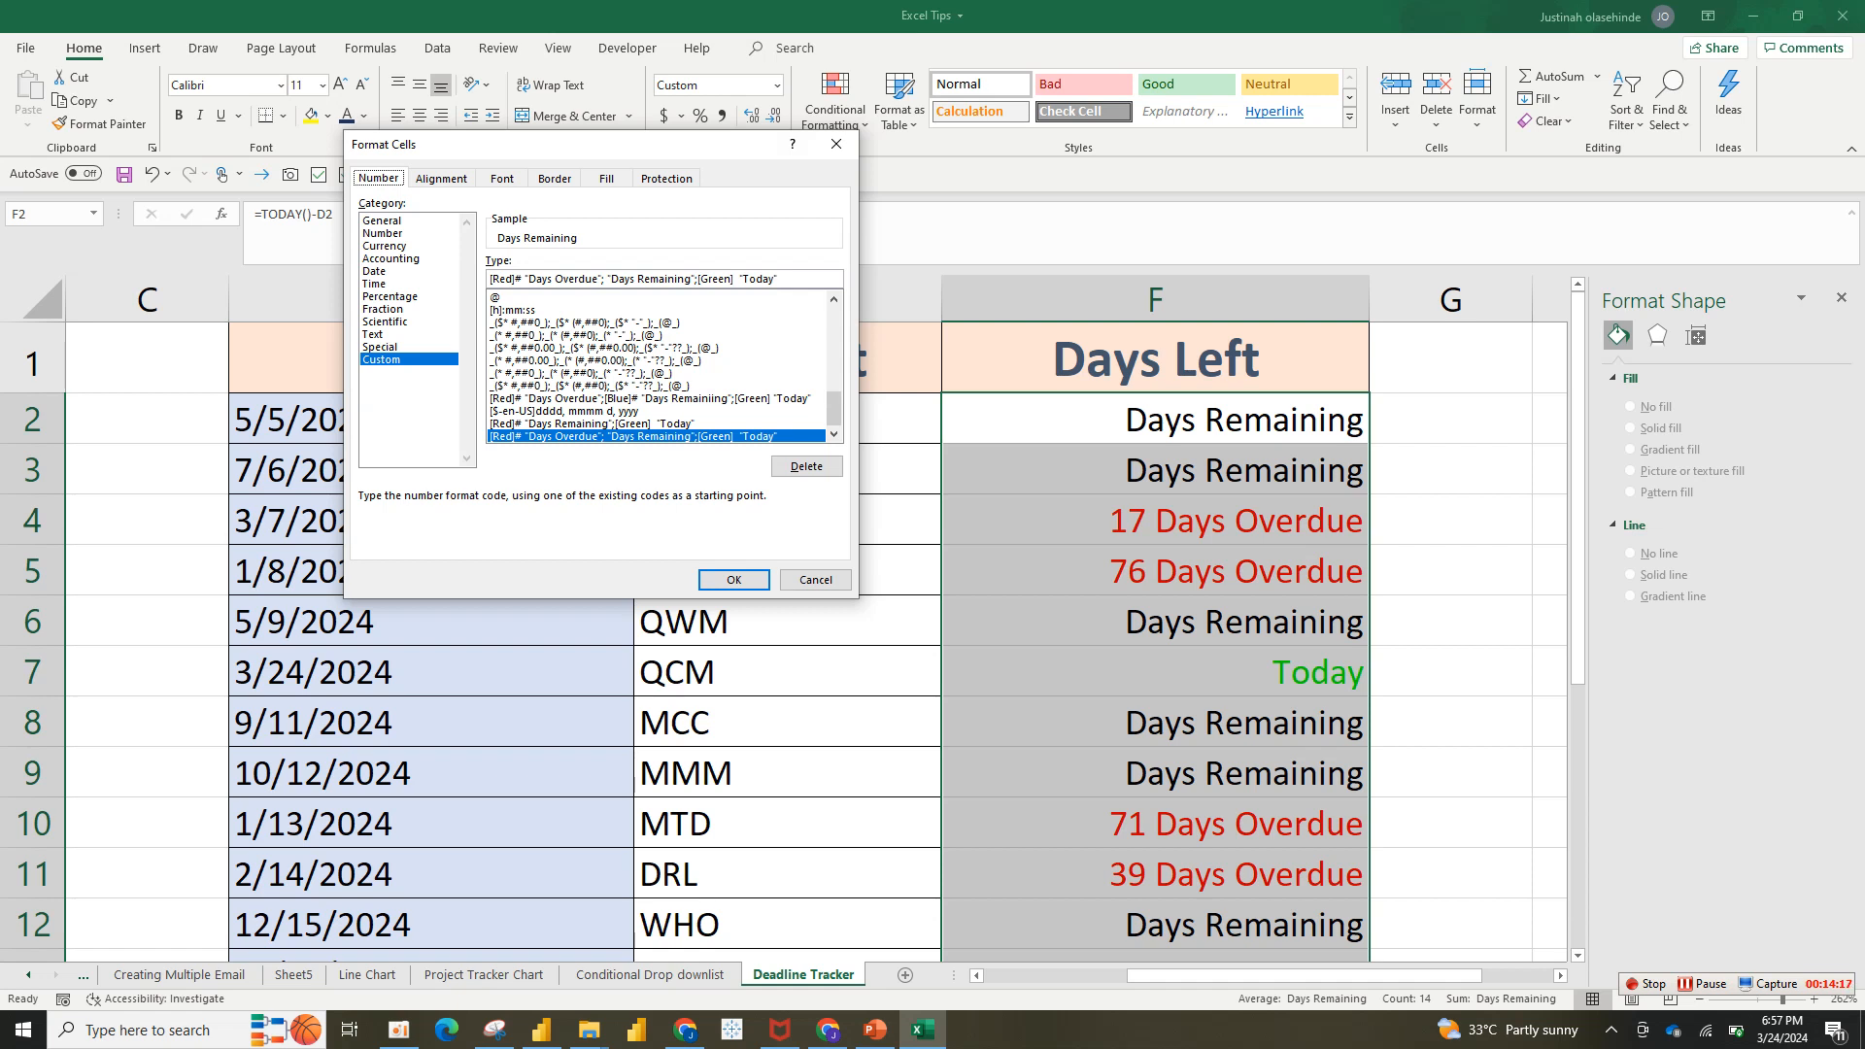
left_click(607, 279)
key("BackSpace")
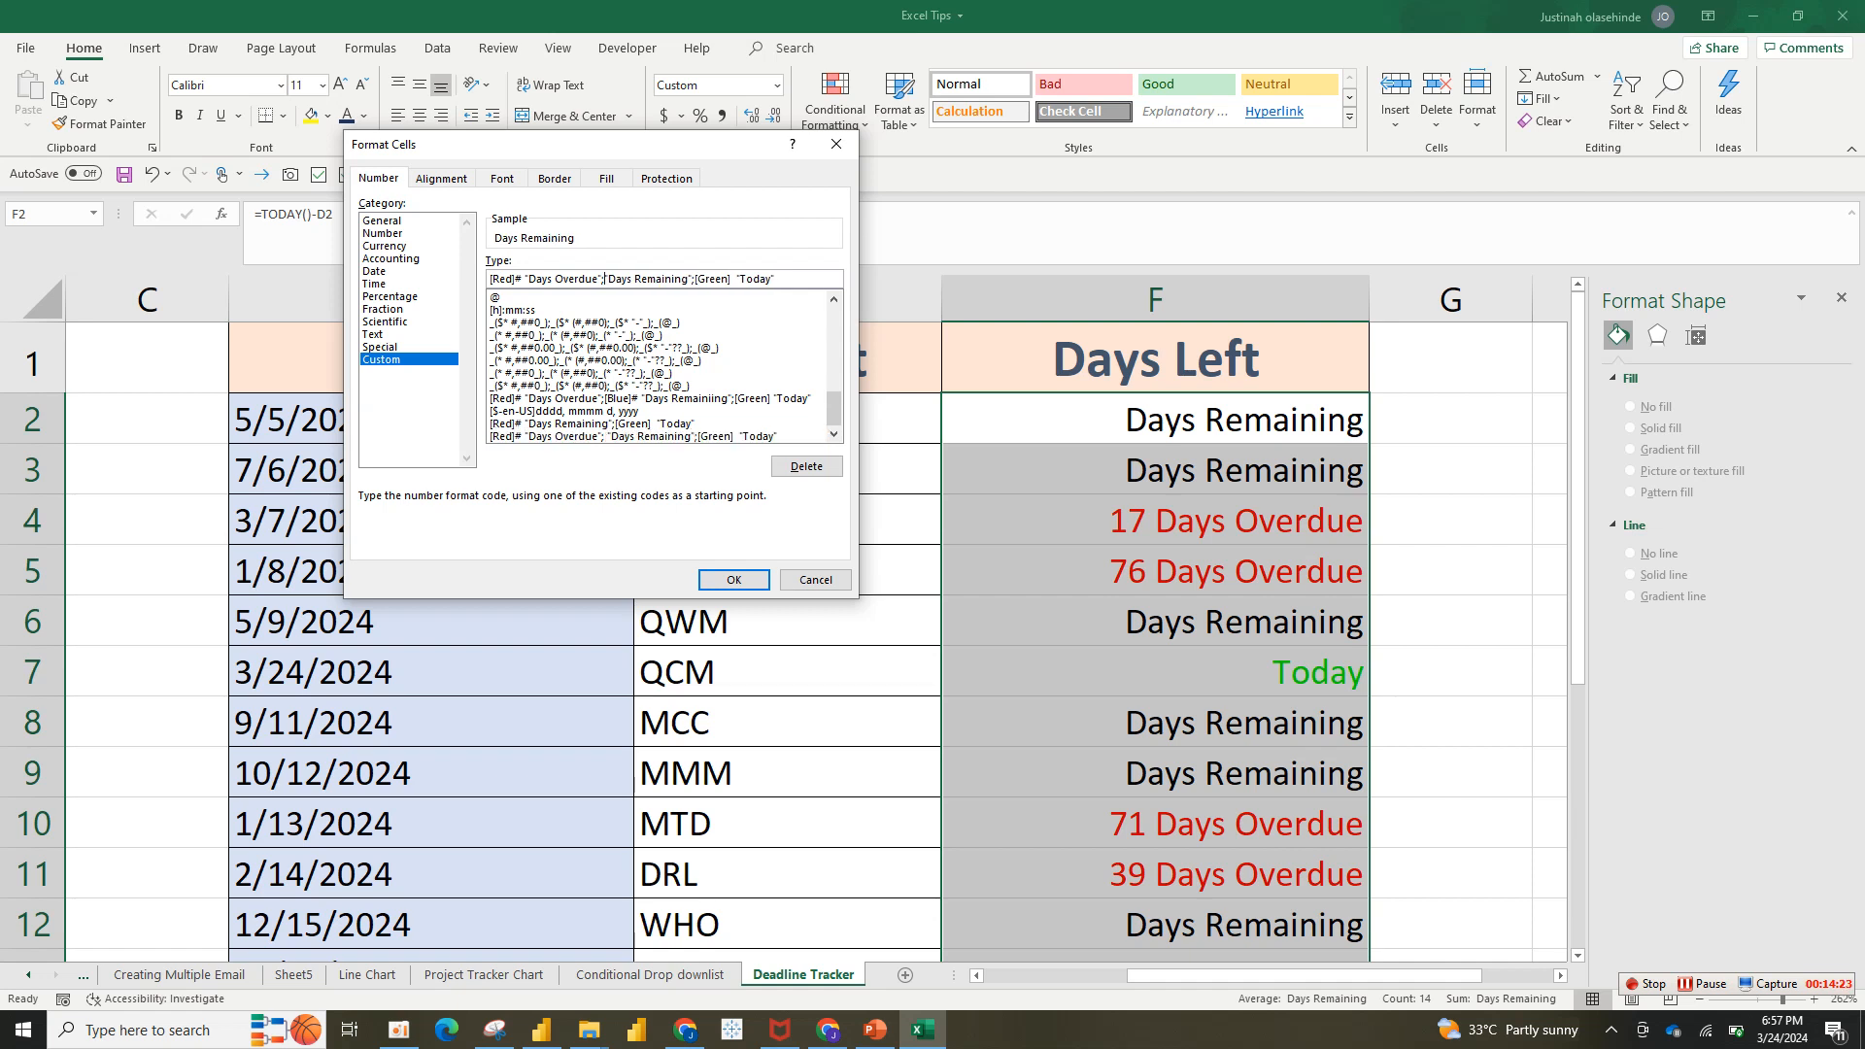
type("[Blue")
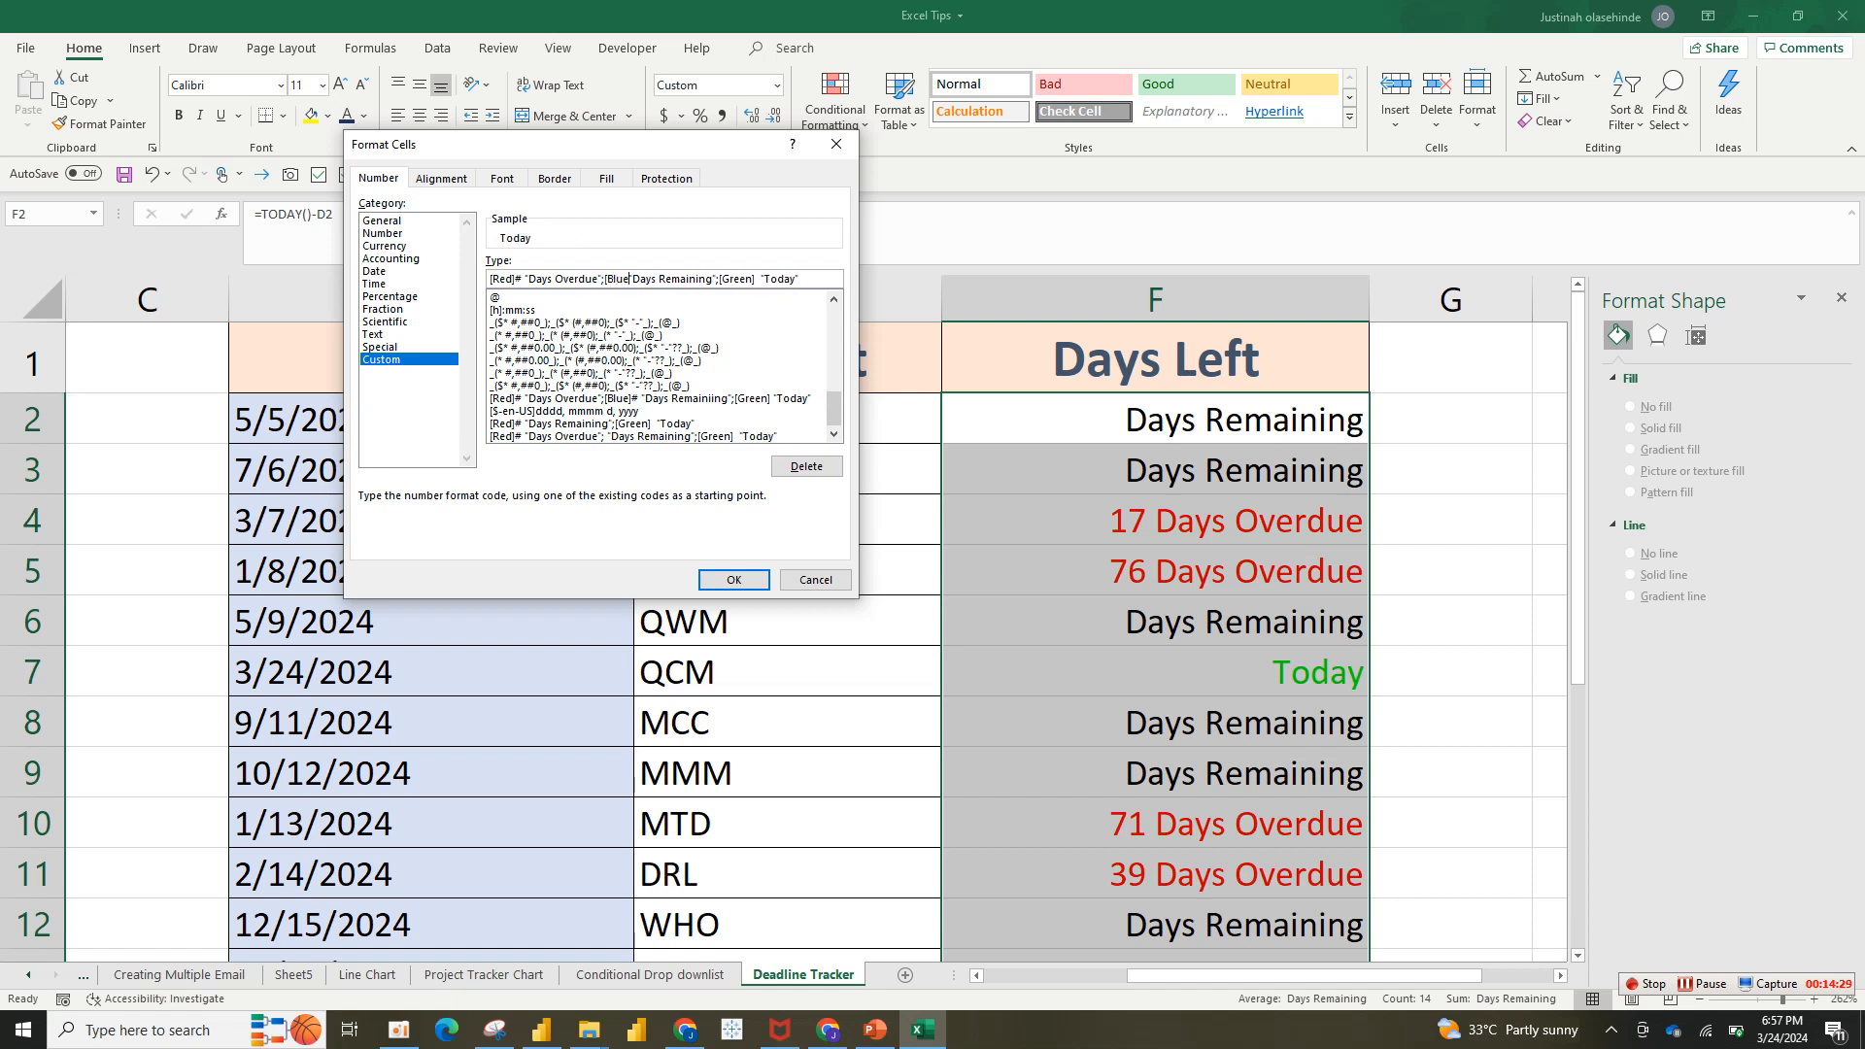
type("]#")
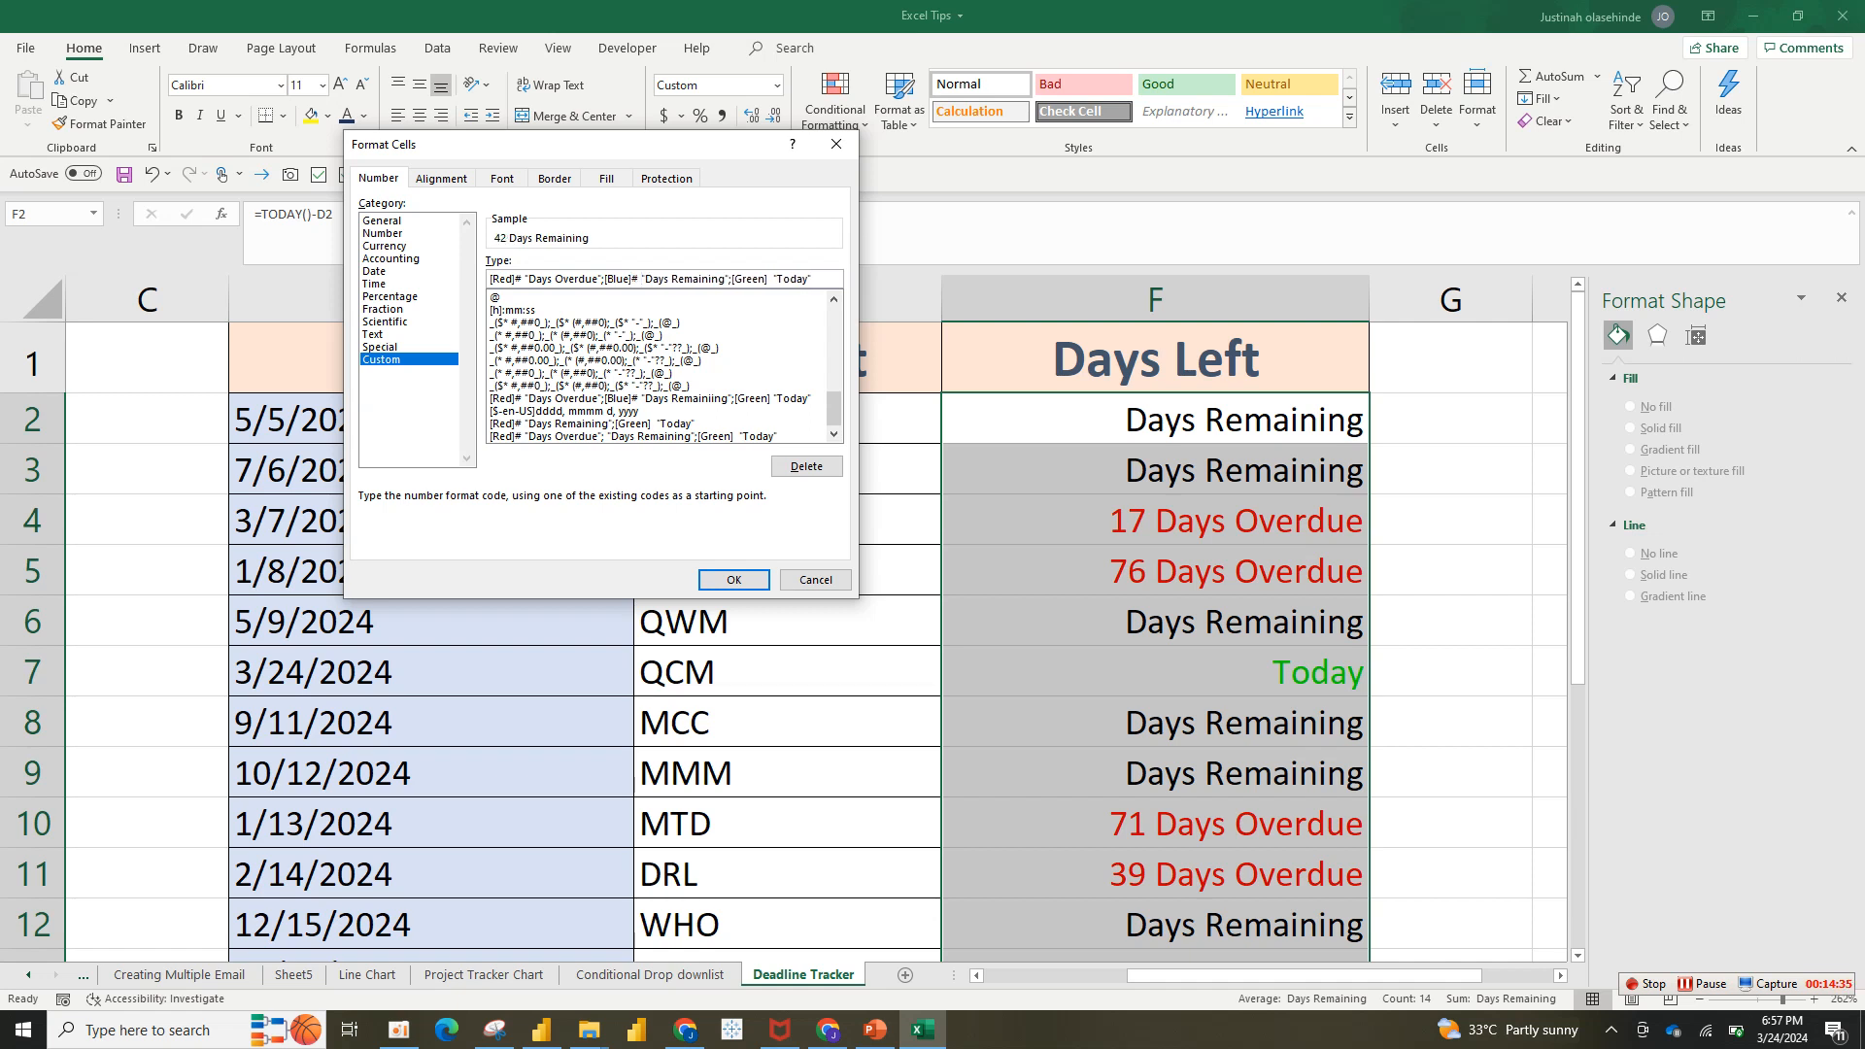
left_click(735, 579)
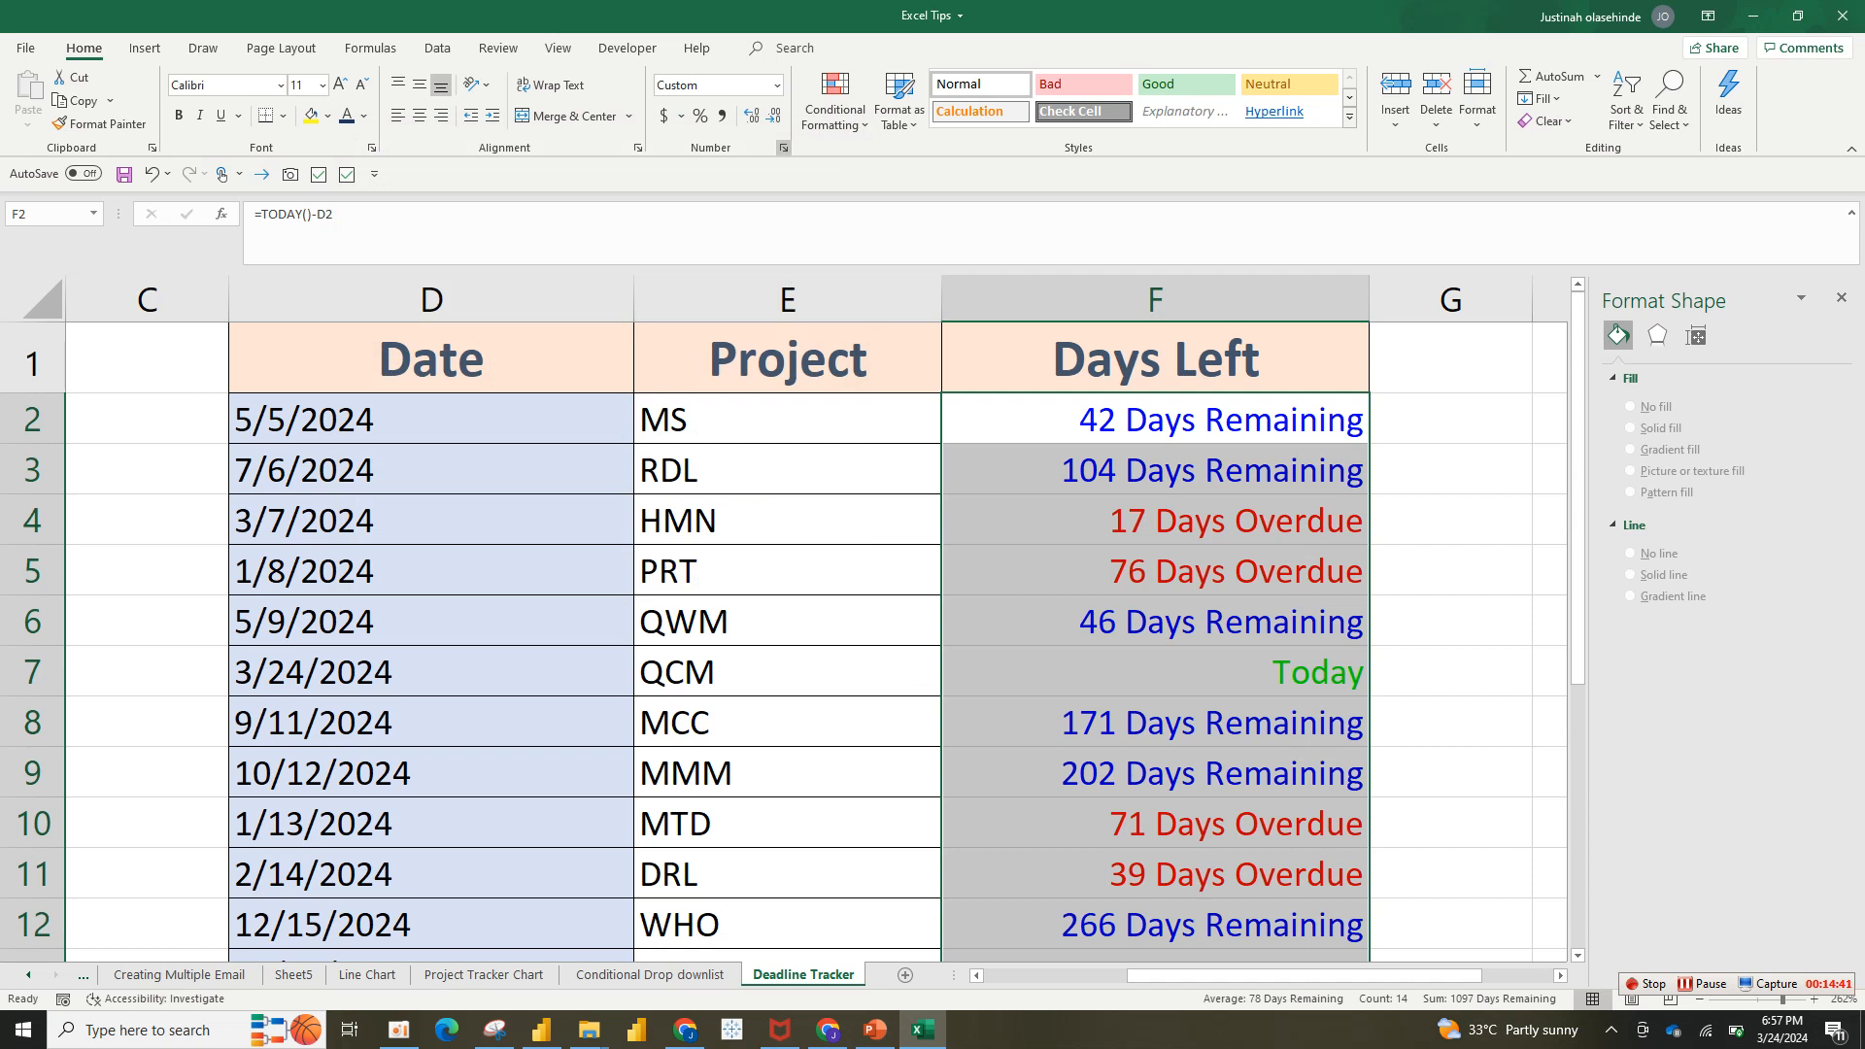
- Review the custom number format code of F2:F15 and compare the date in D7 with the Days Left result in F7
key("ctrl+1")
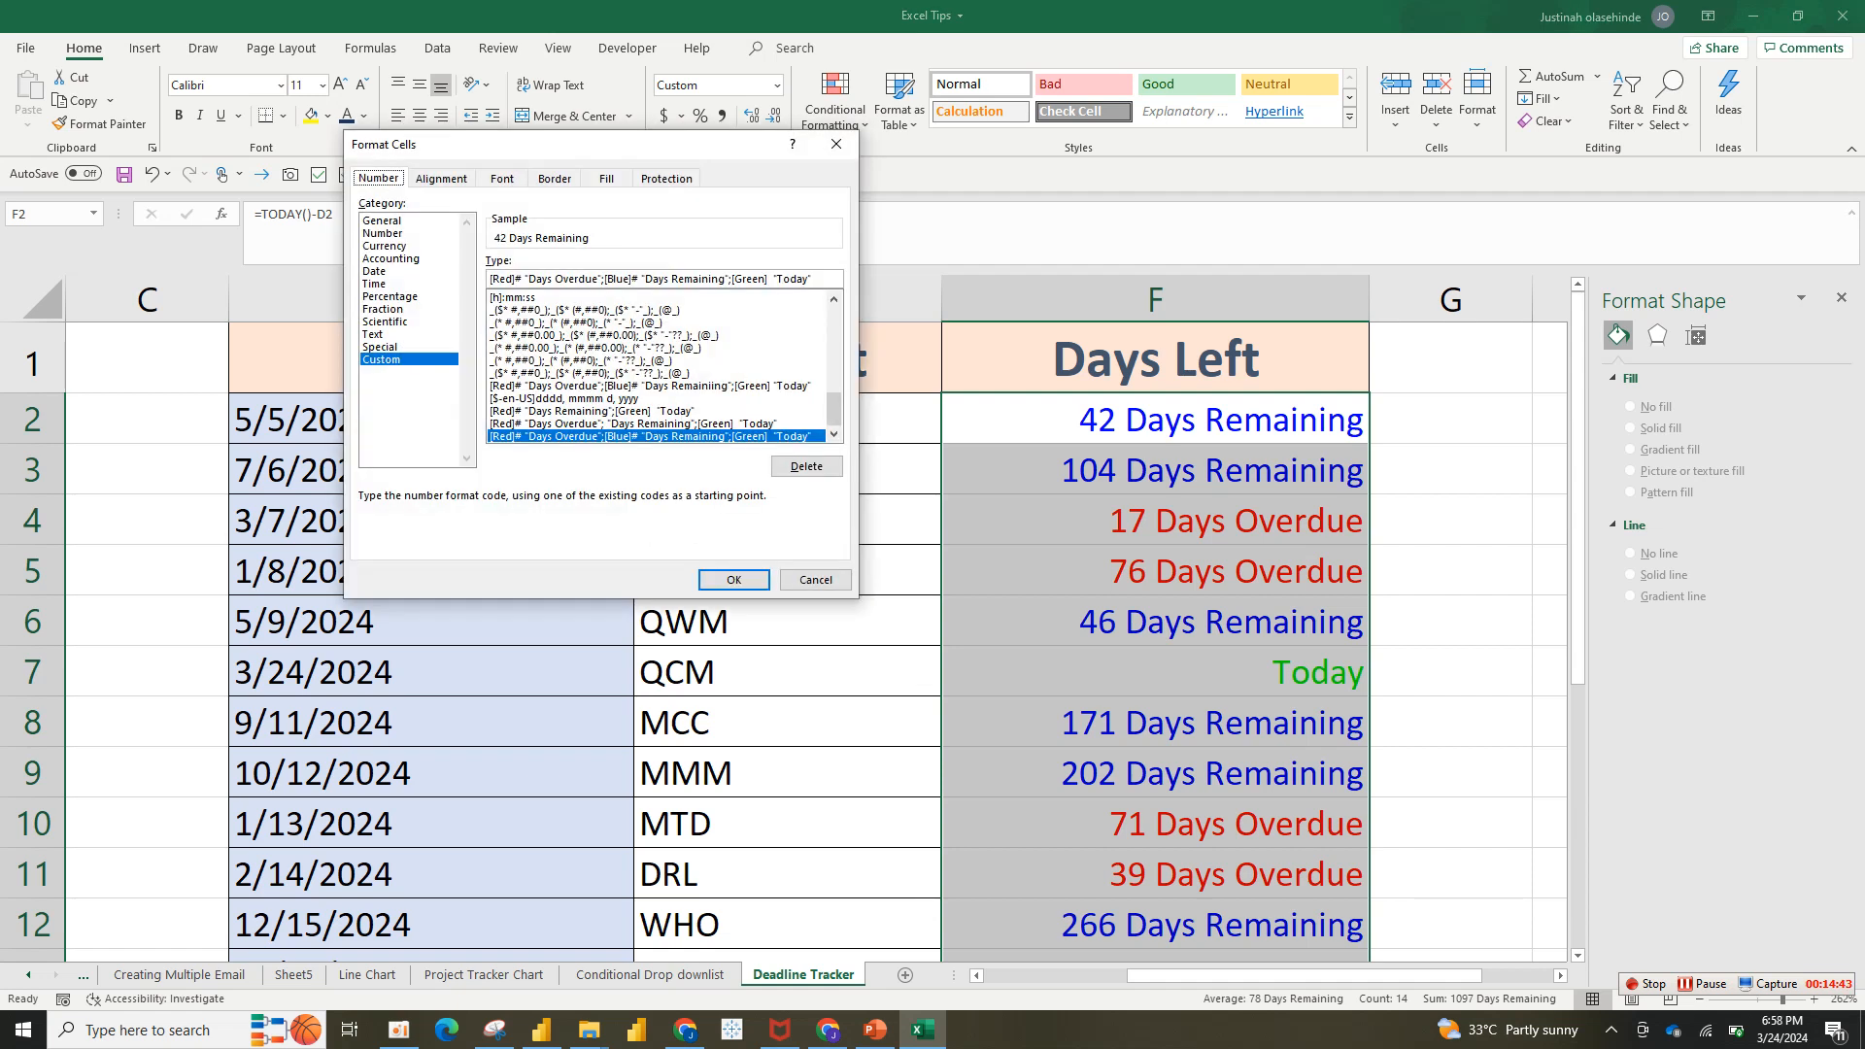
scroll(660, 365, "up", 3)
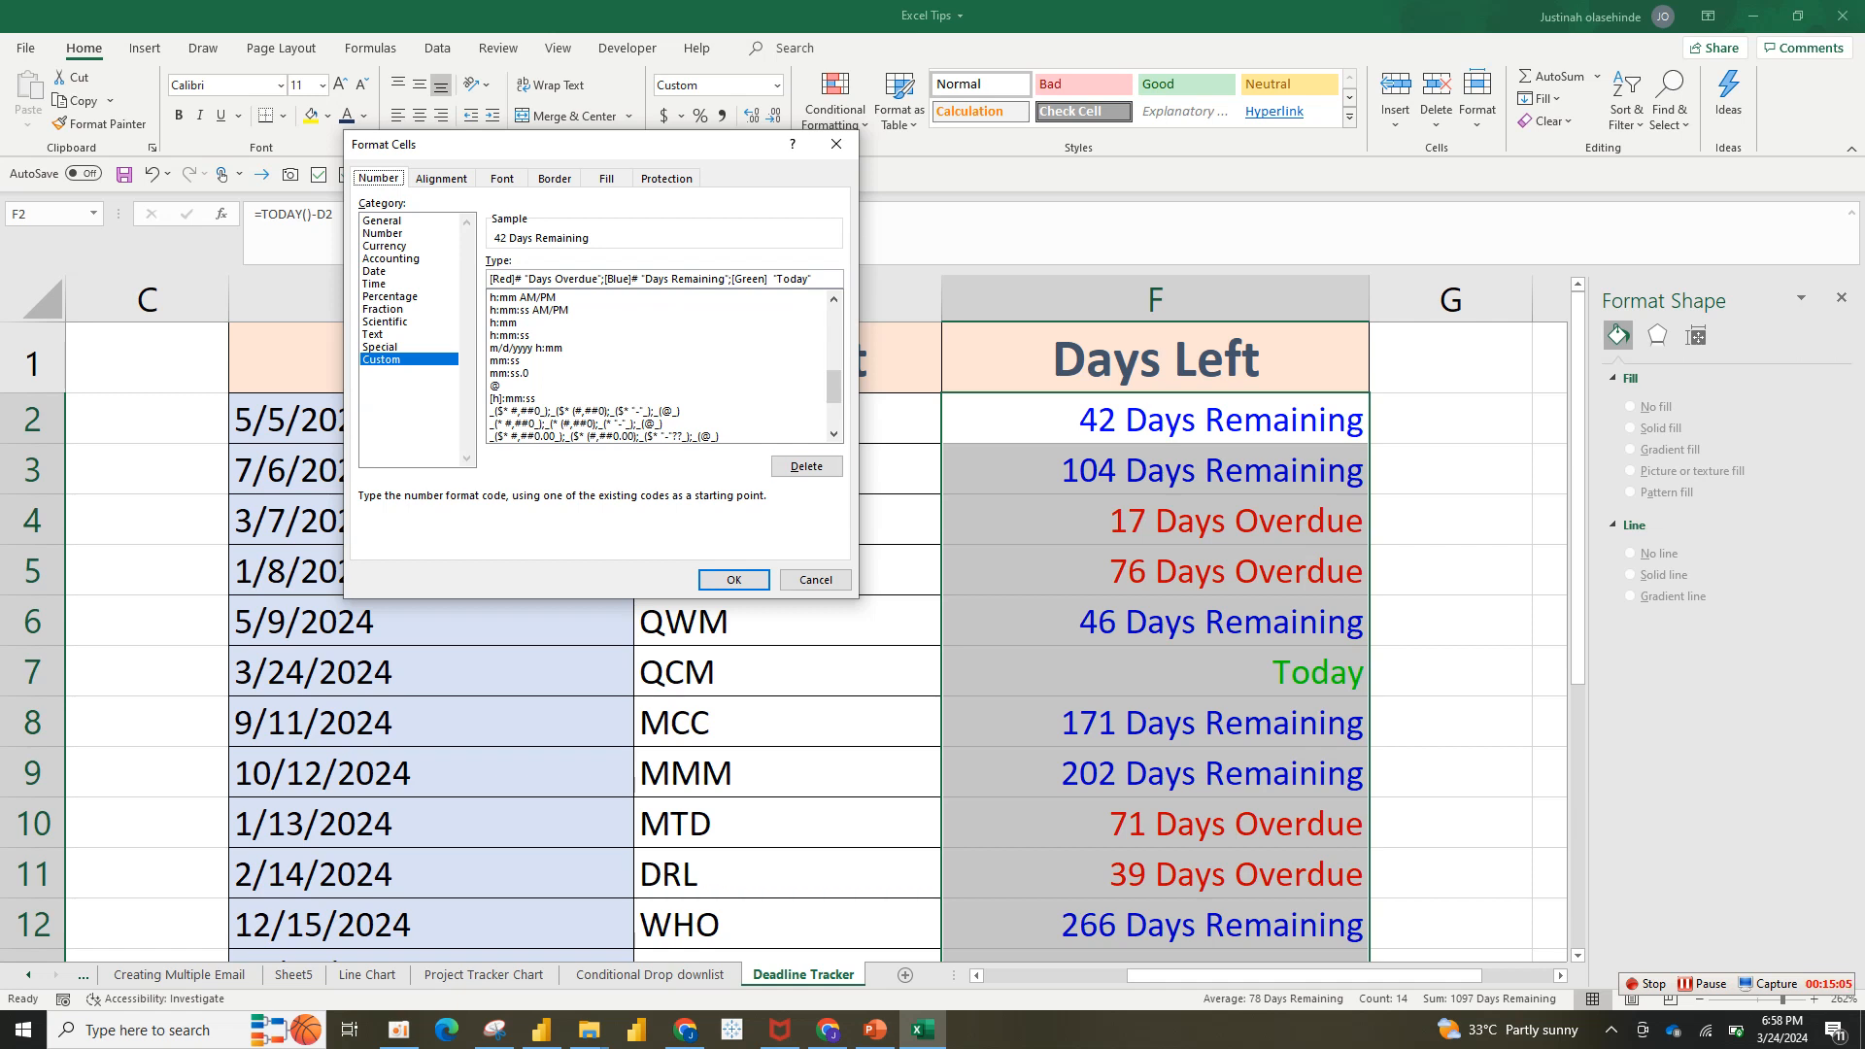
left_click(734, 580)
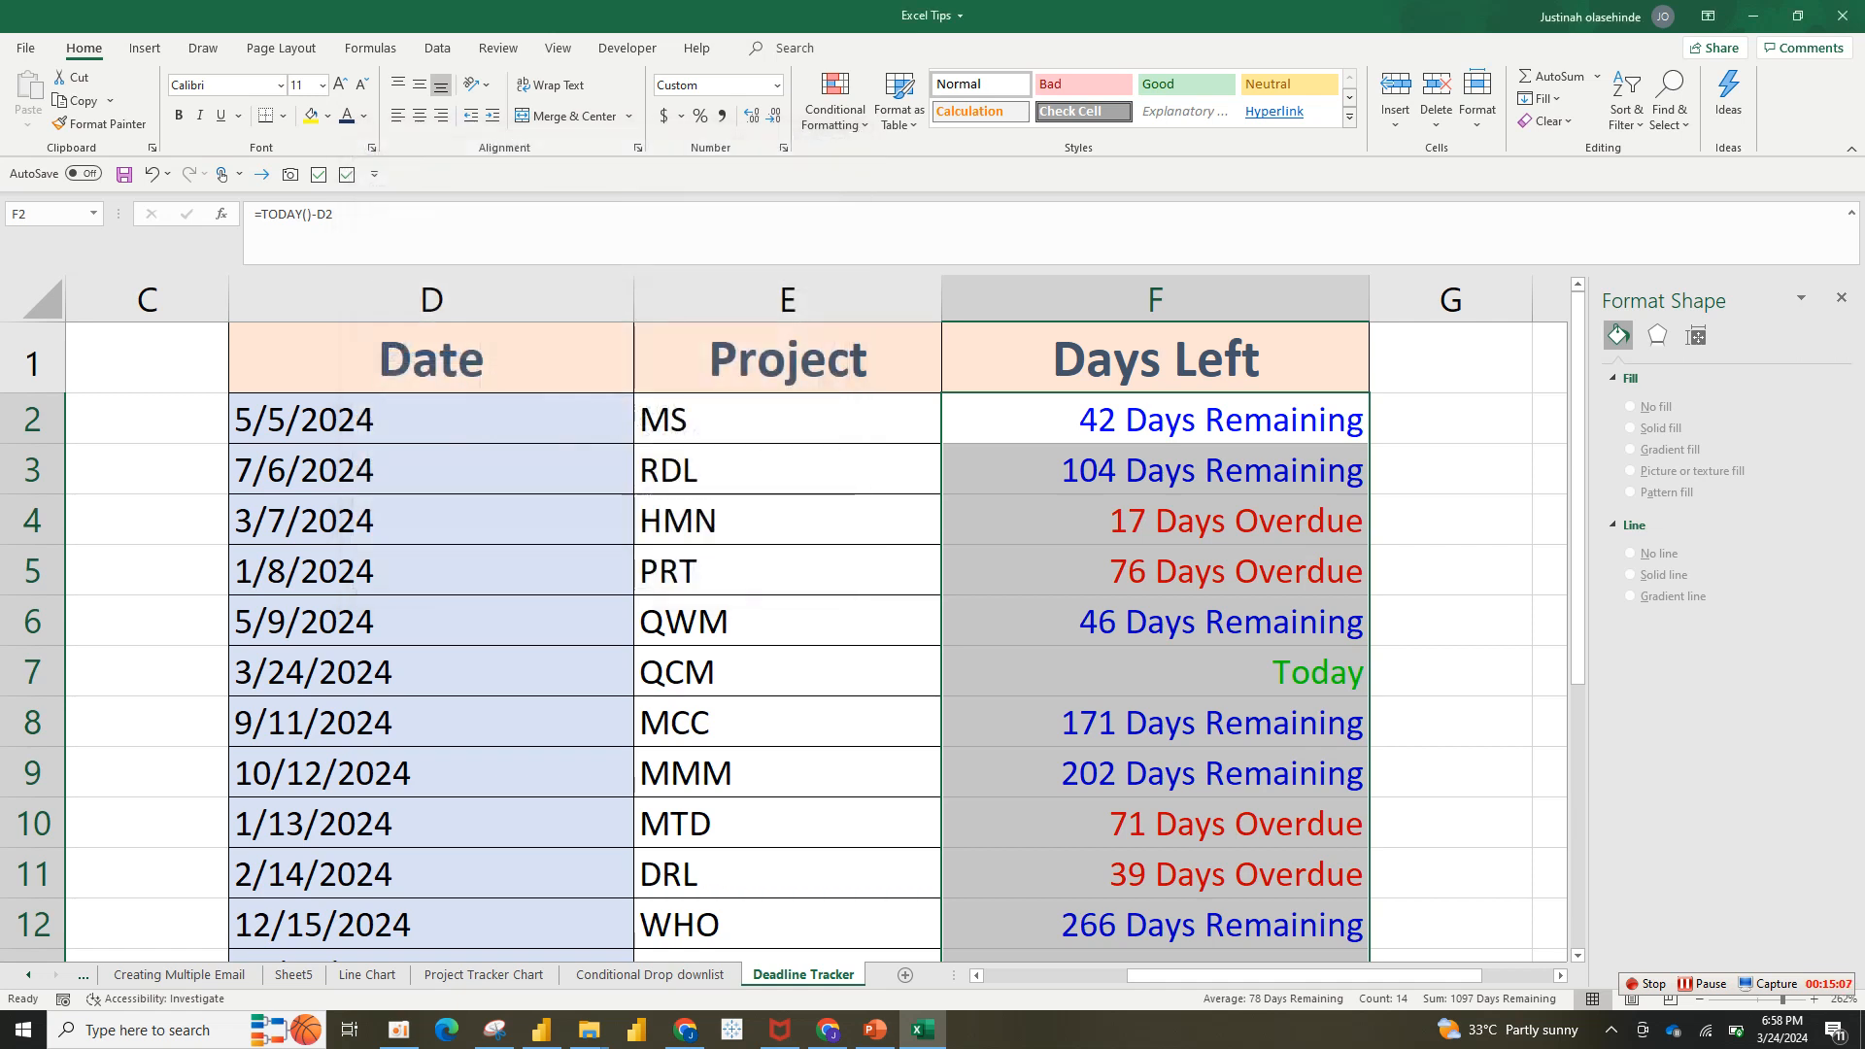
left_click(1154, 671)
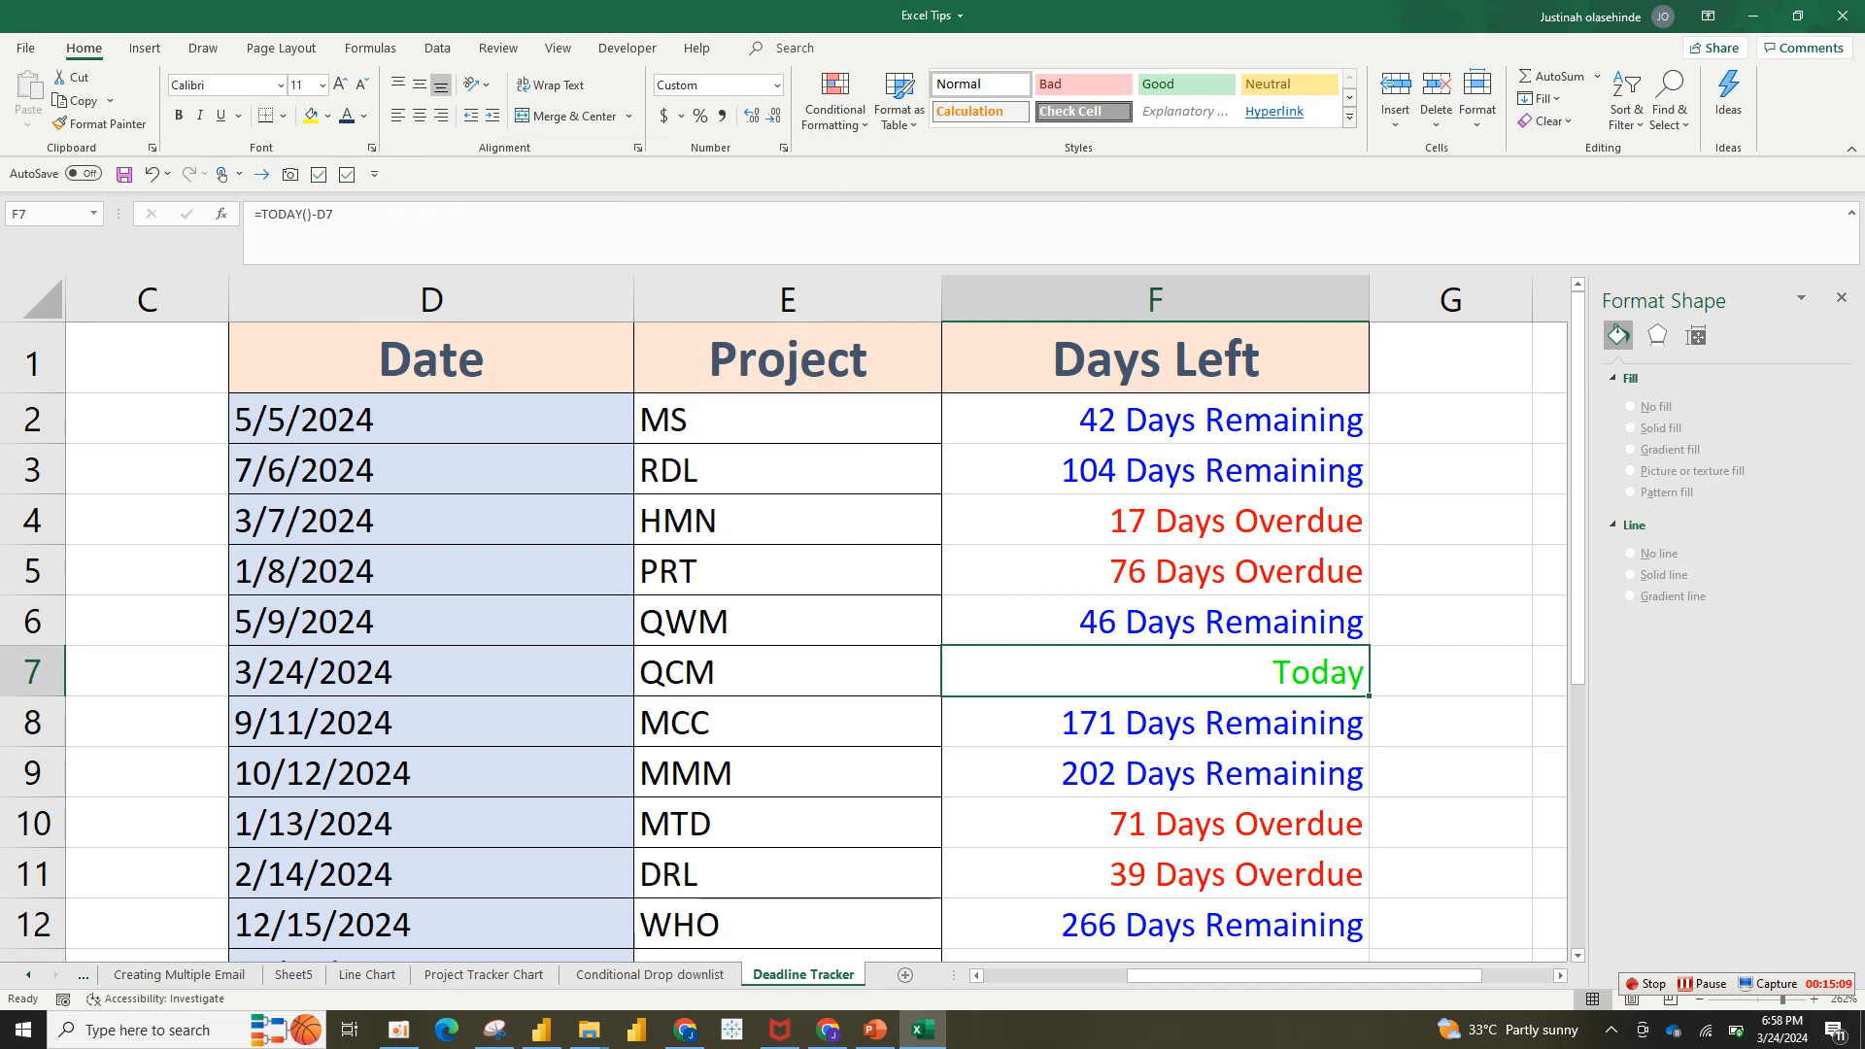
left_click(431, 671)
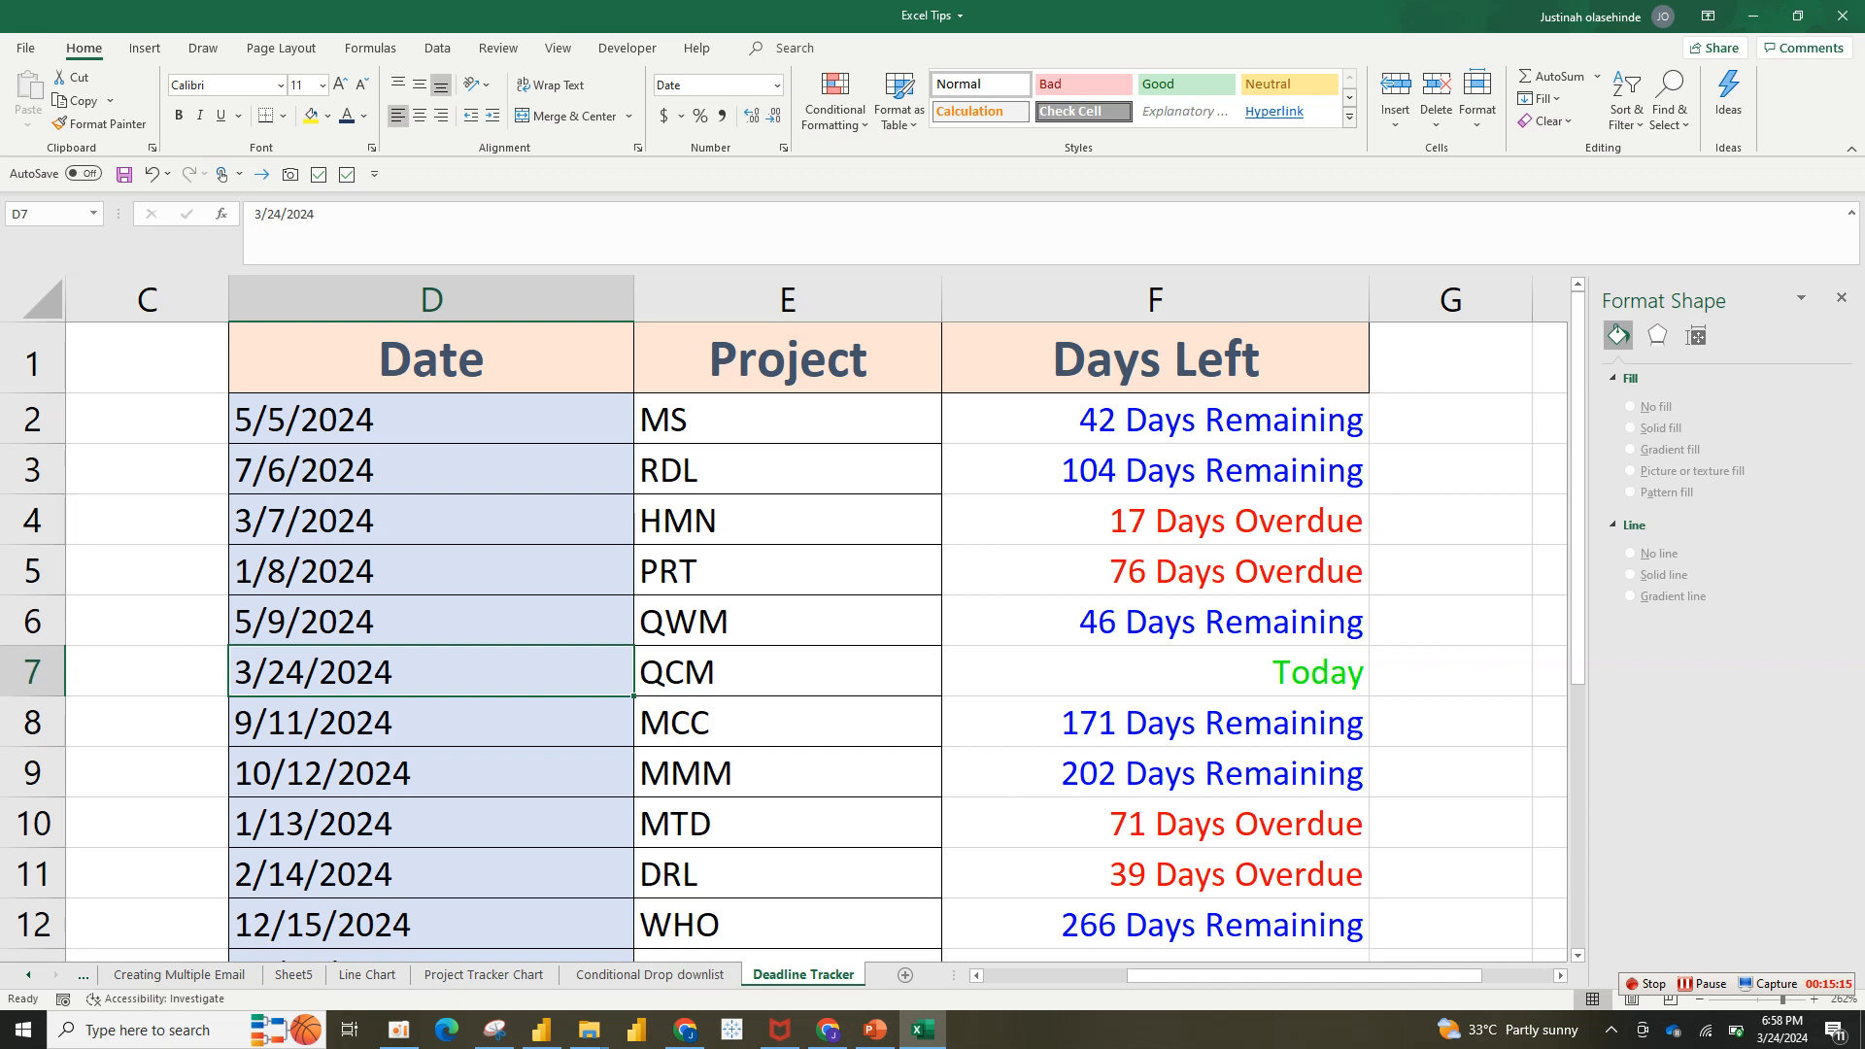
left_click(1154, 671)
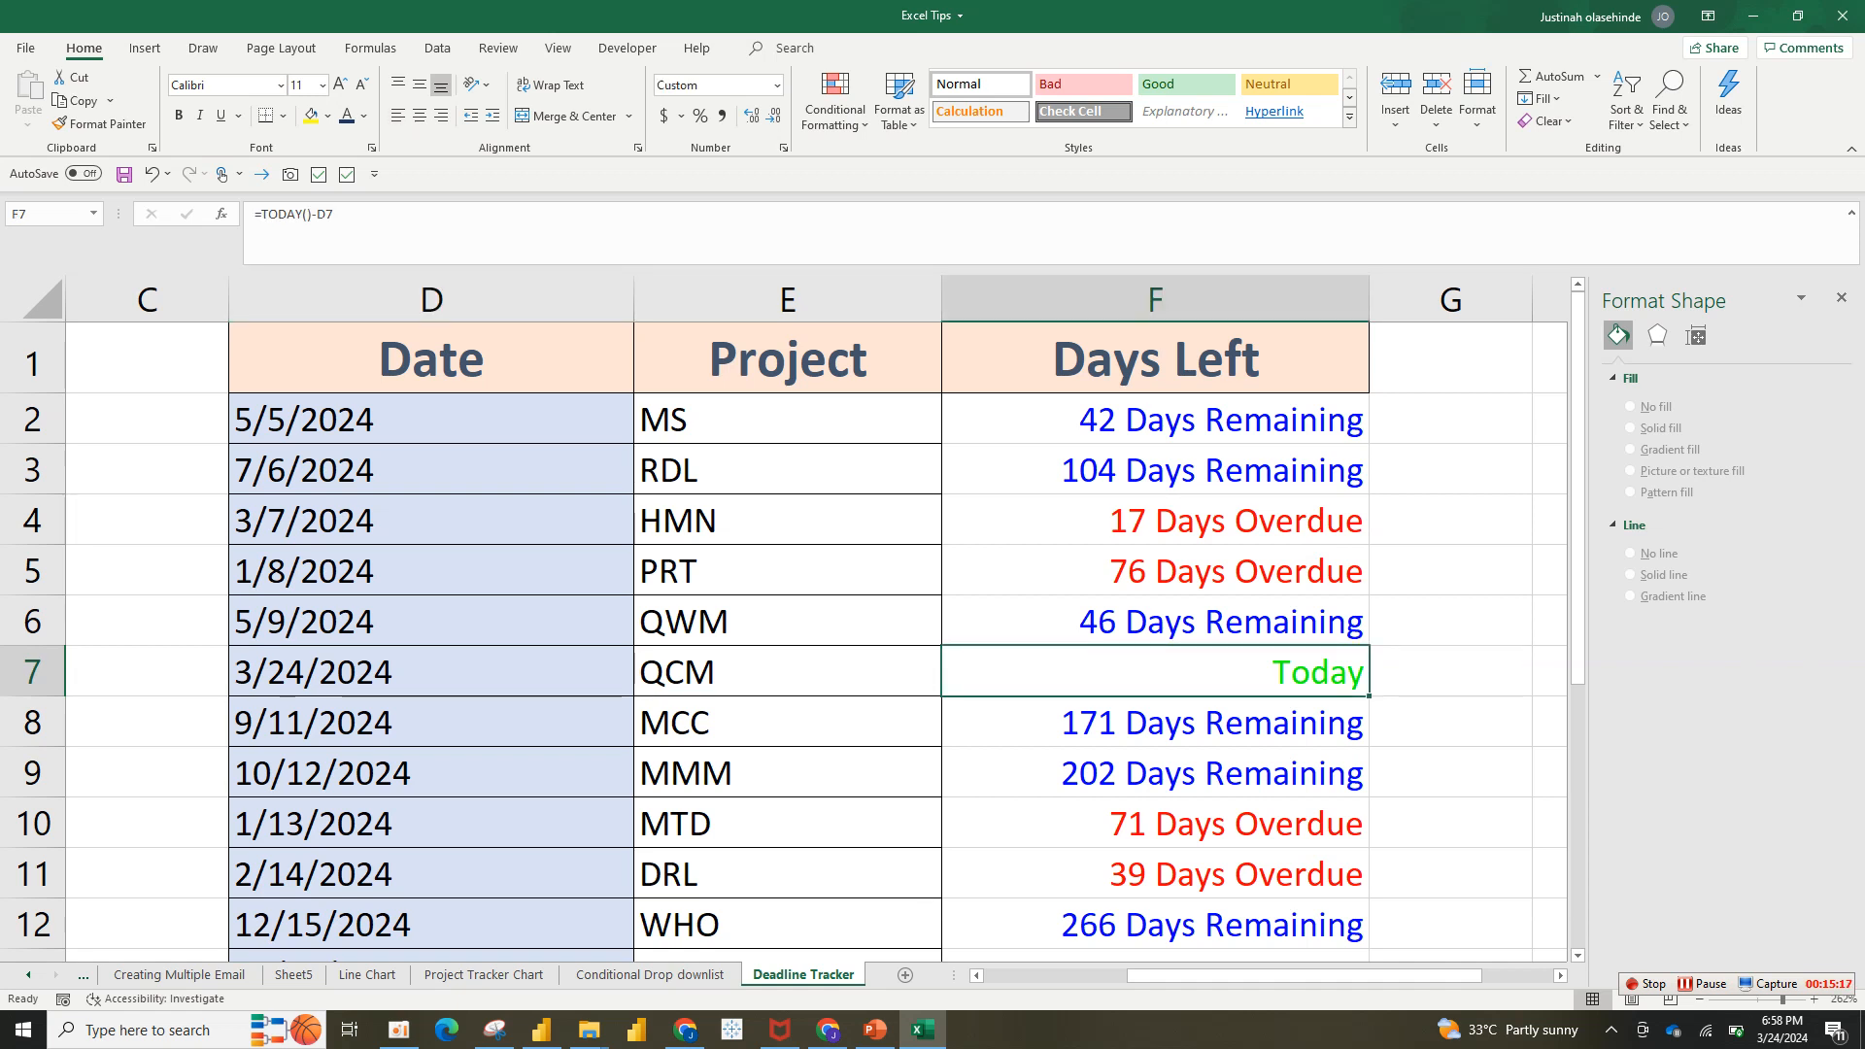
- Change the date of project QWM in D6 to 3/24/2024
left_click(431, 622)
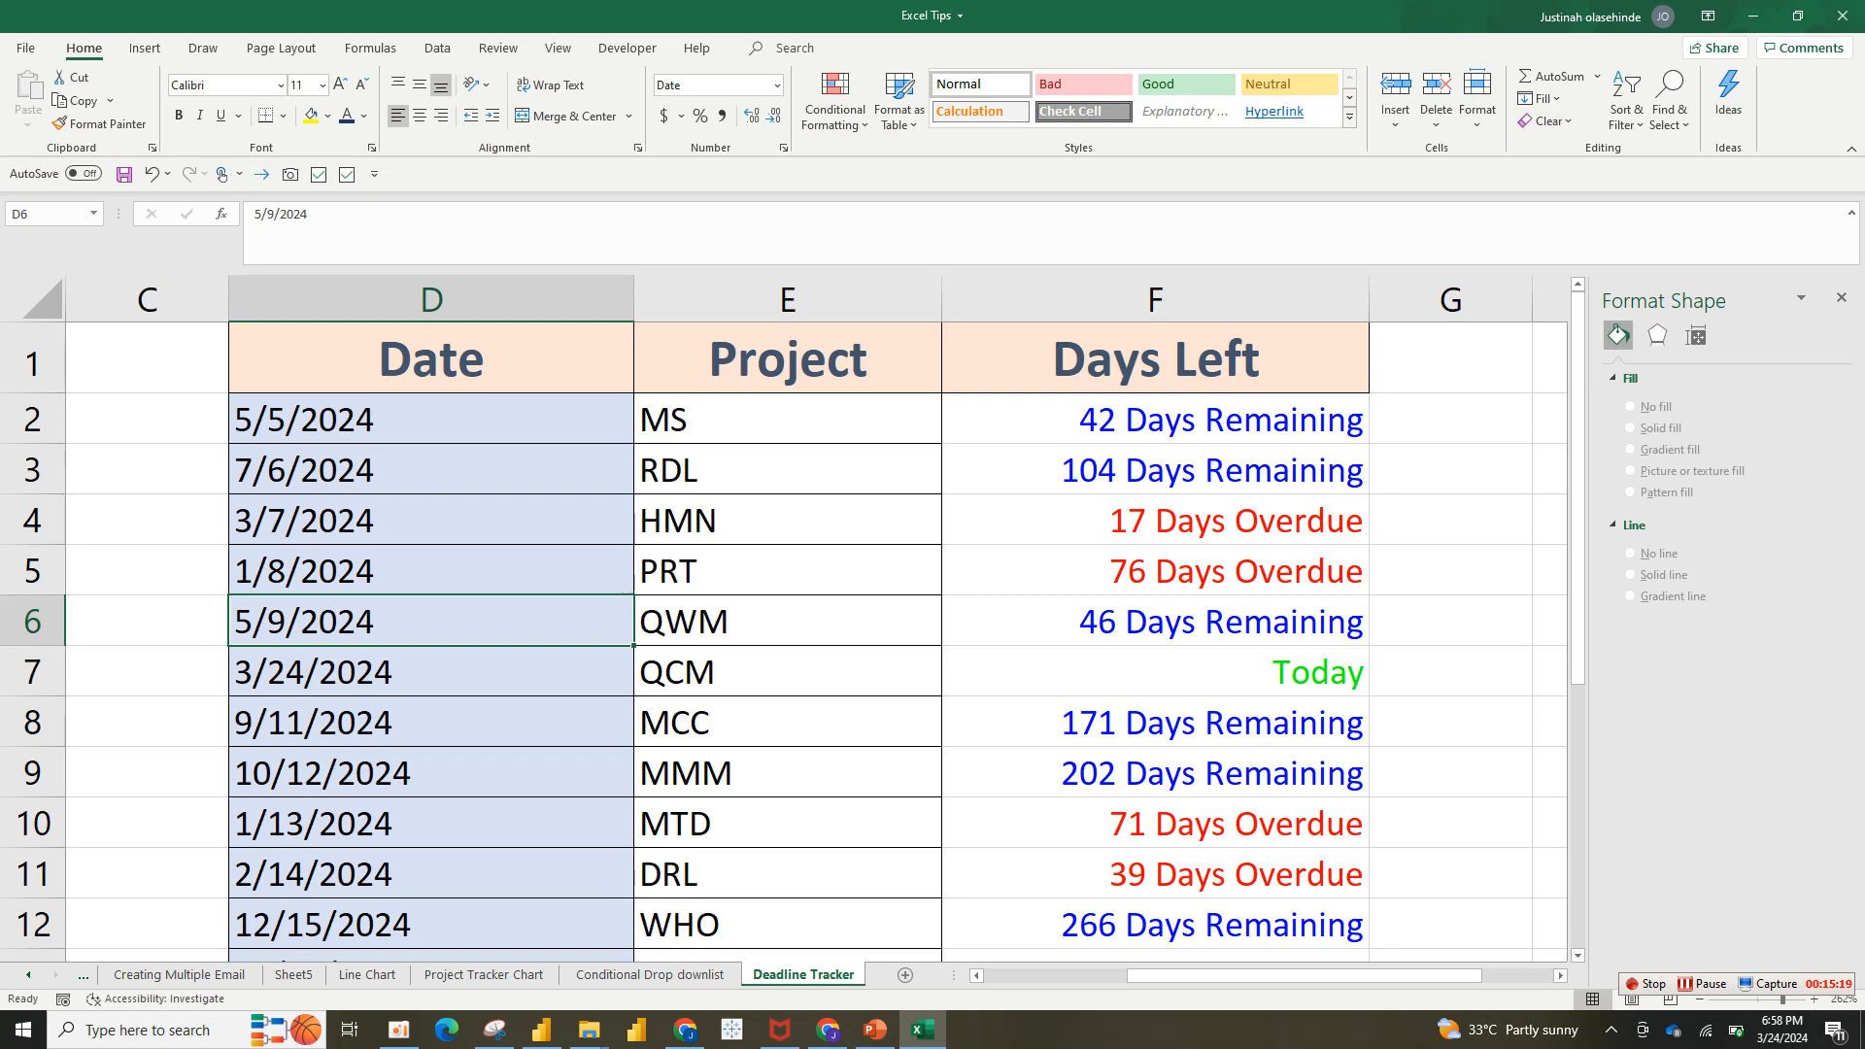
double_click(267, 622)
key("Left")
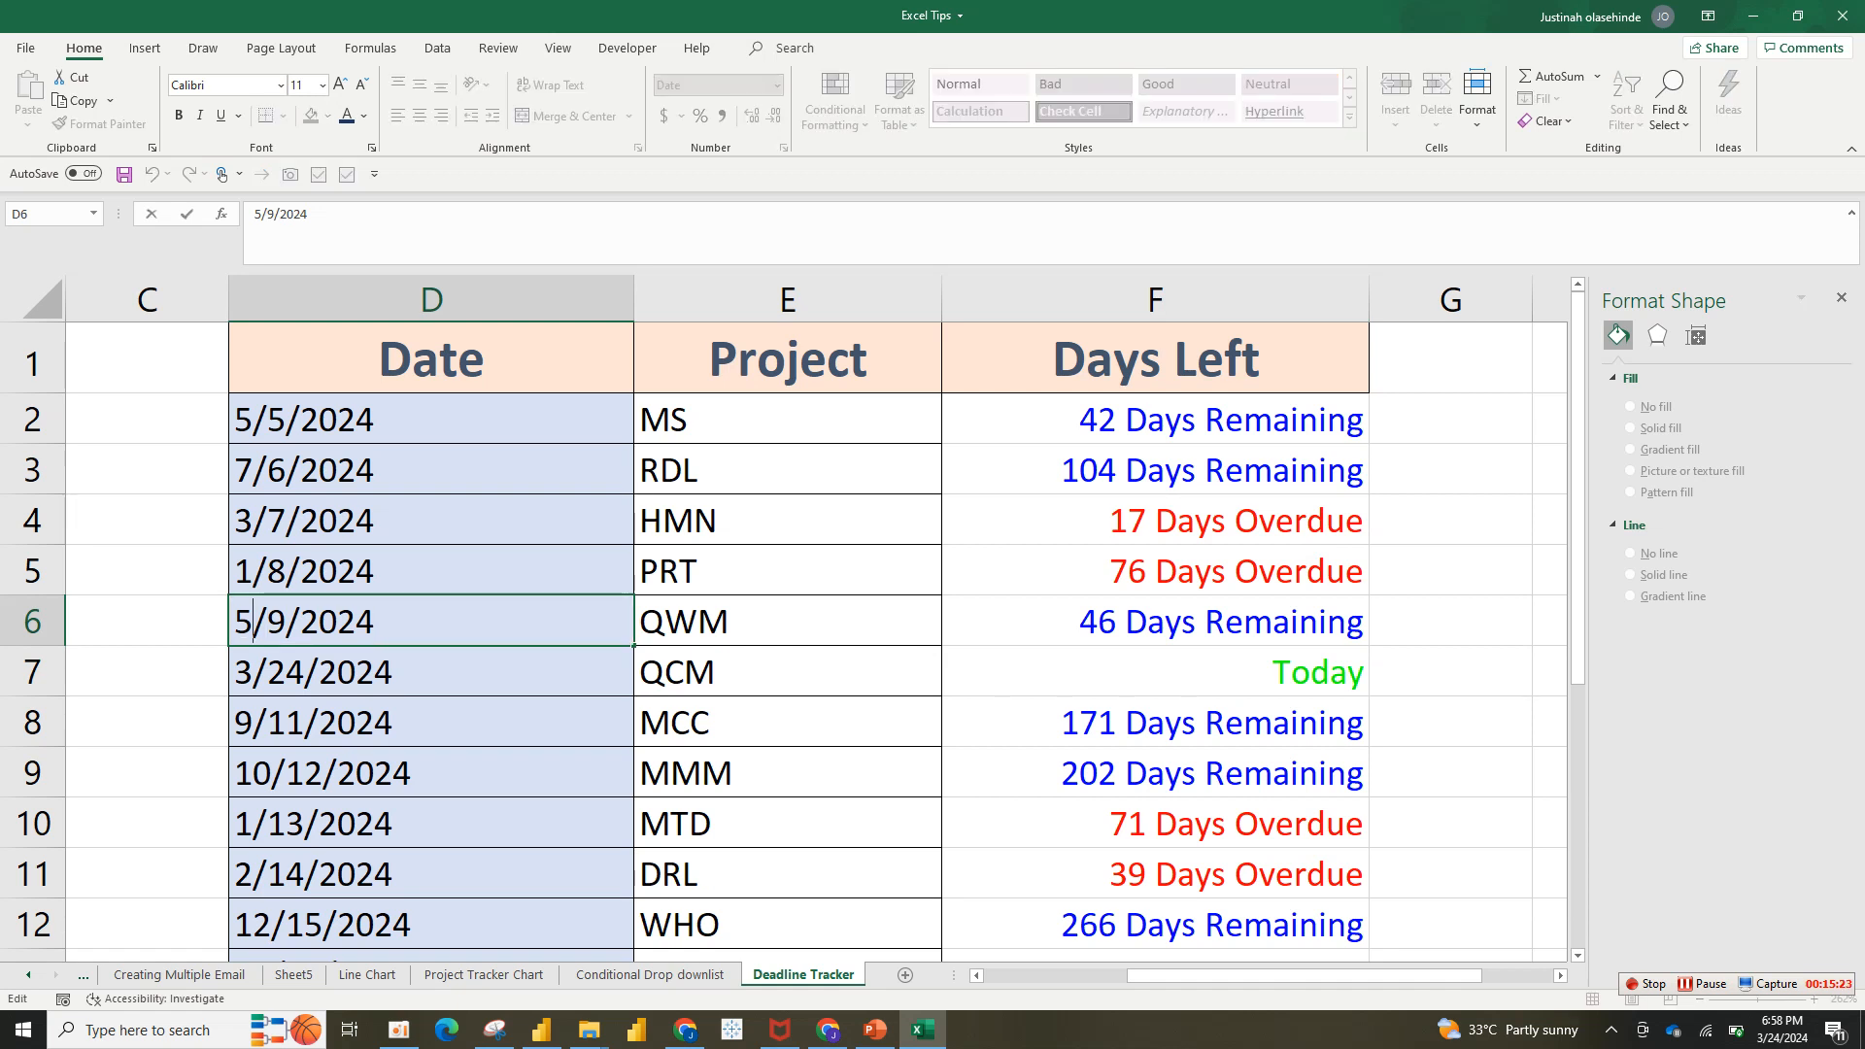
key("BackSpace")
type("3")
key("Right")
key("Right")
key("BackSpace")
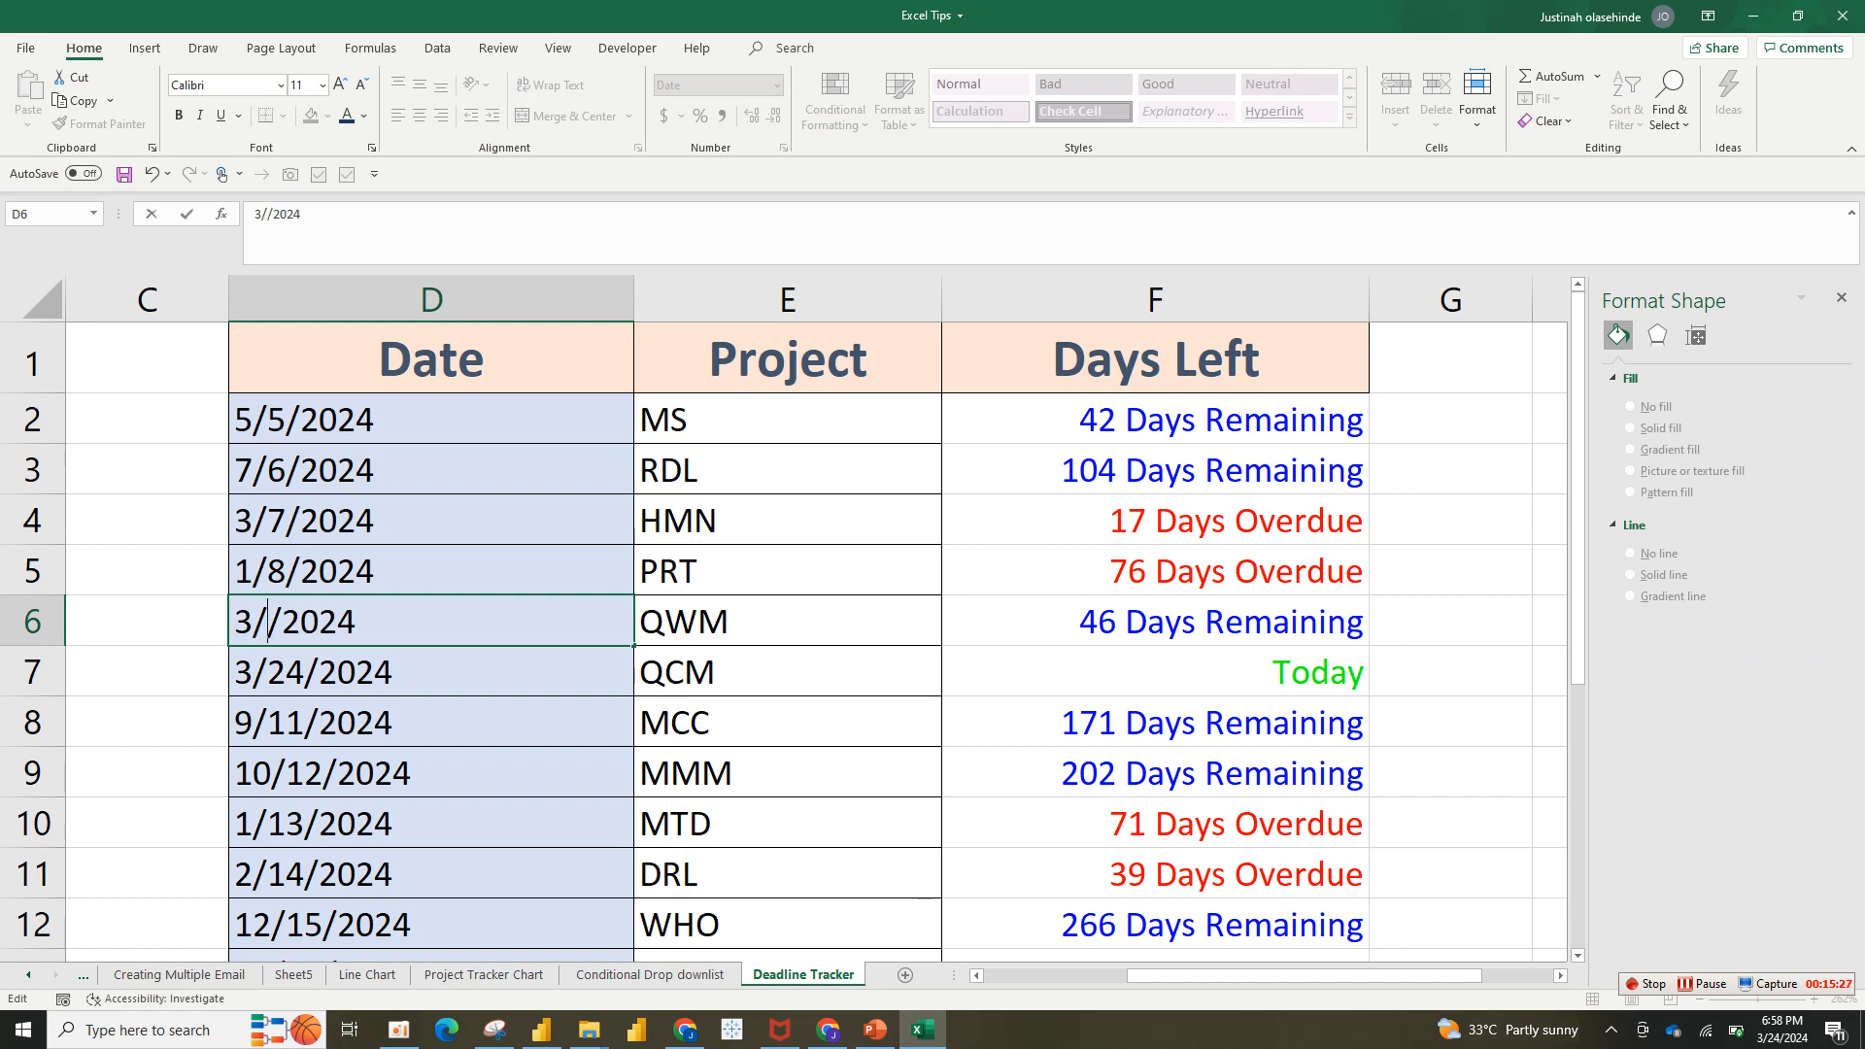
type("24")
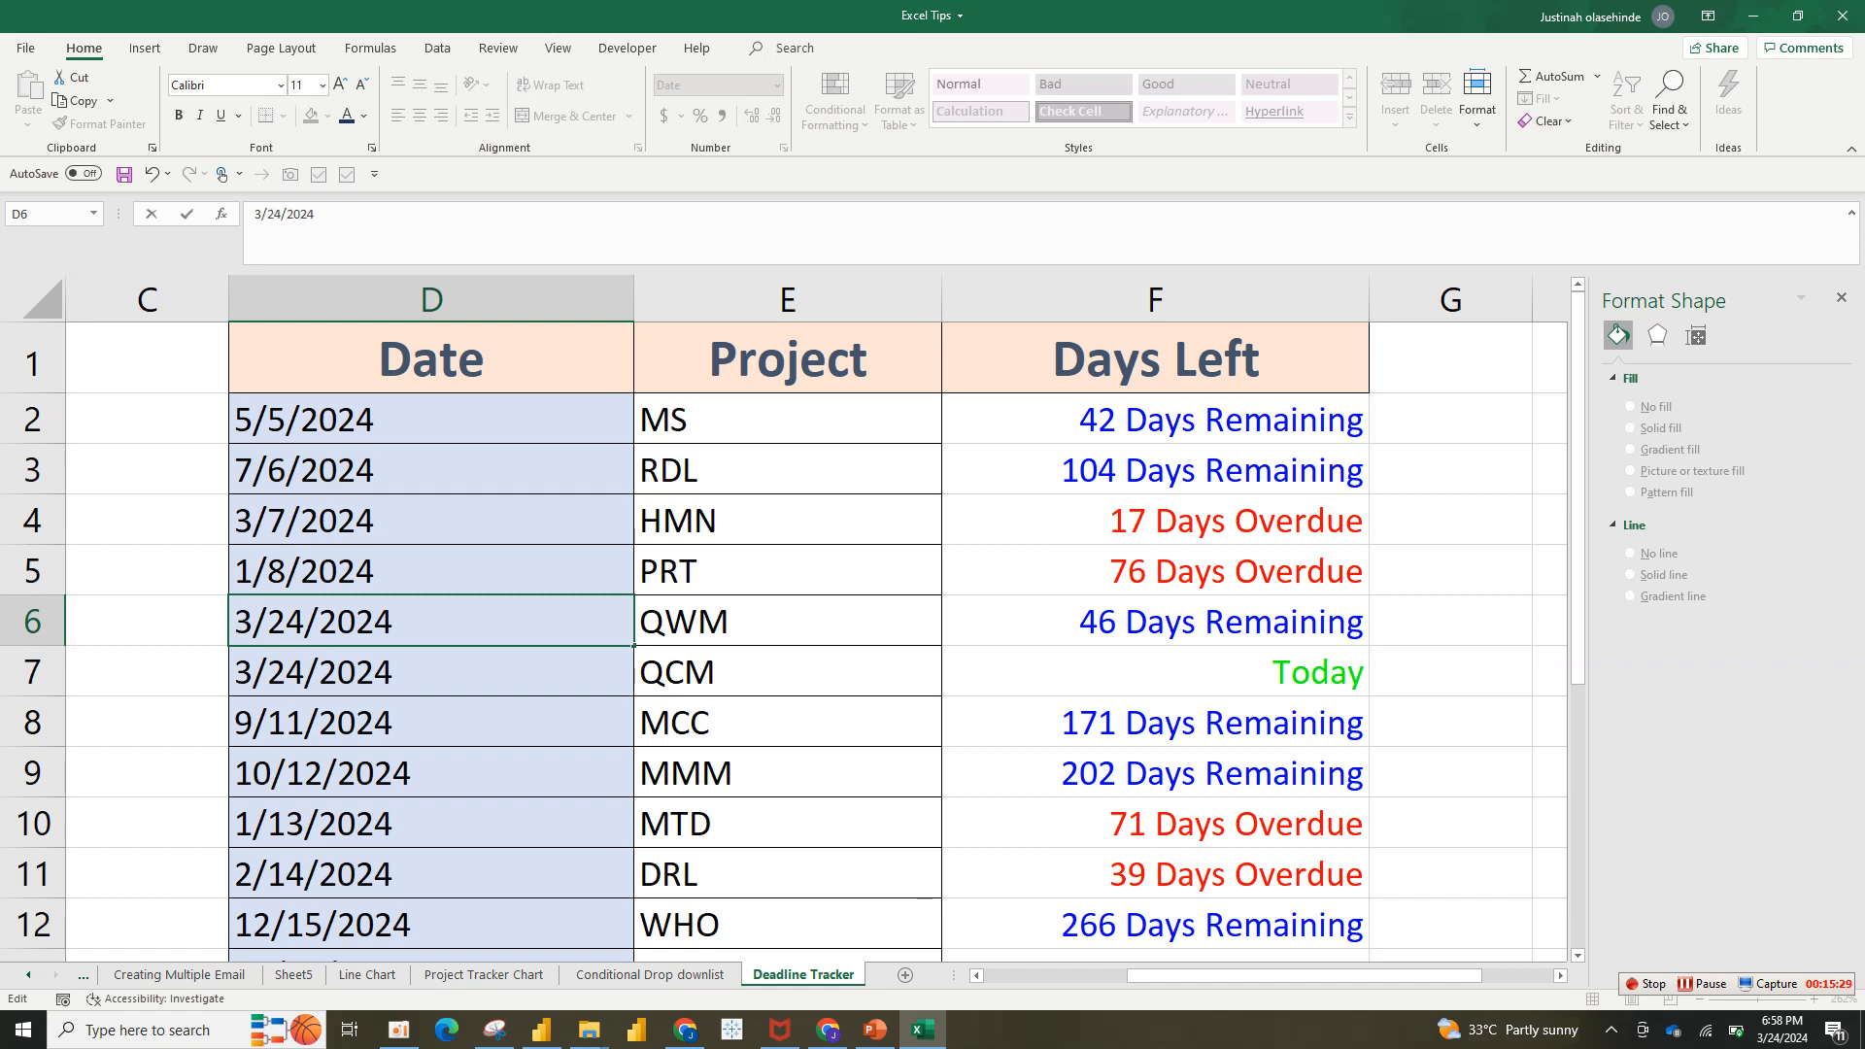
key("Tab")
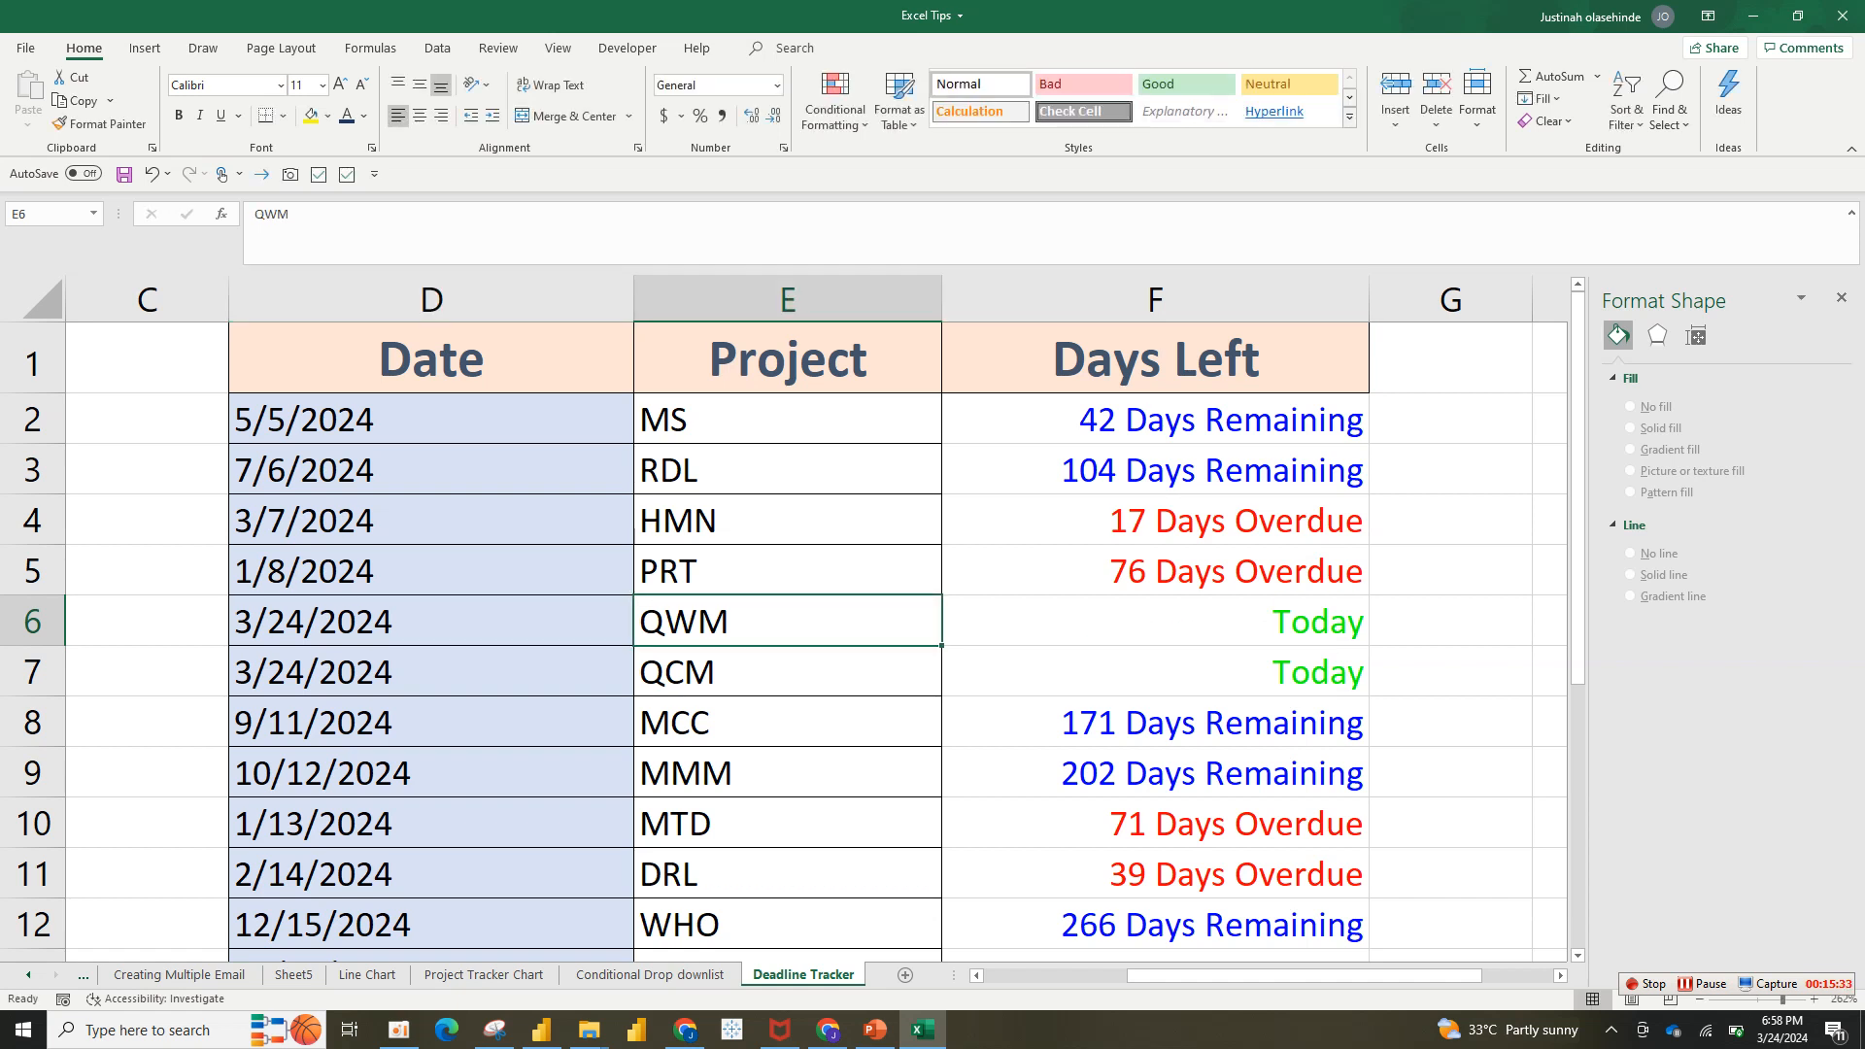
- Change the date of project HMN in D4 to 3/25/2024
left_click(287, 521)
double_click(286, 521)
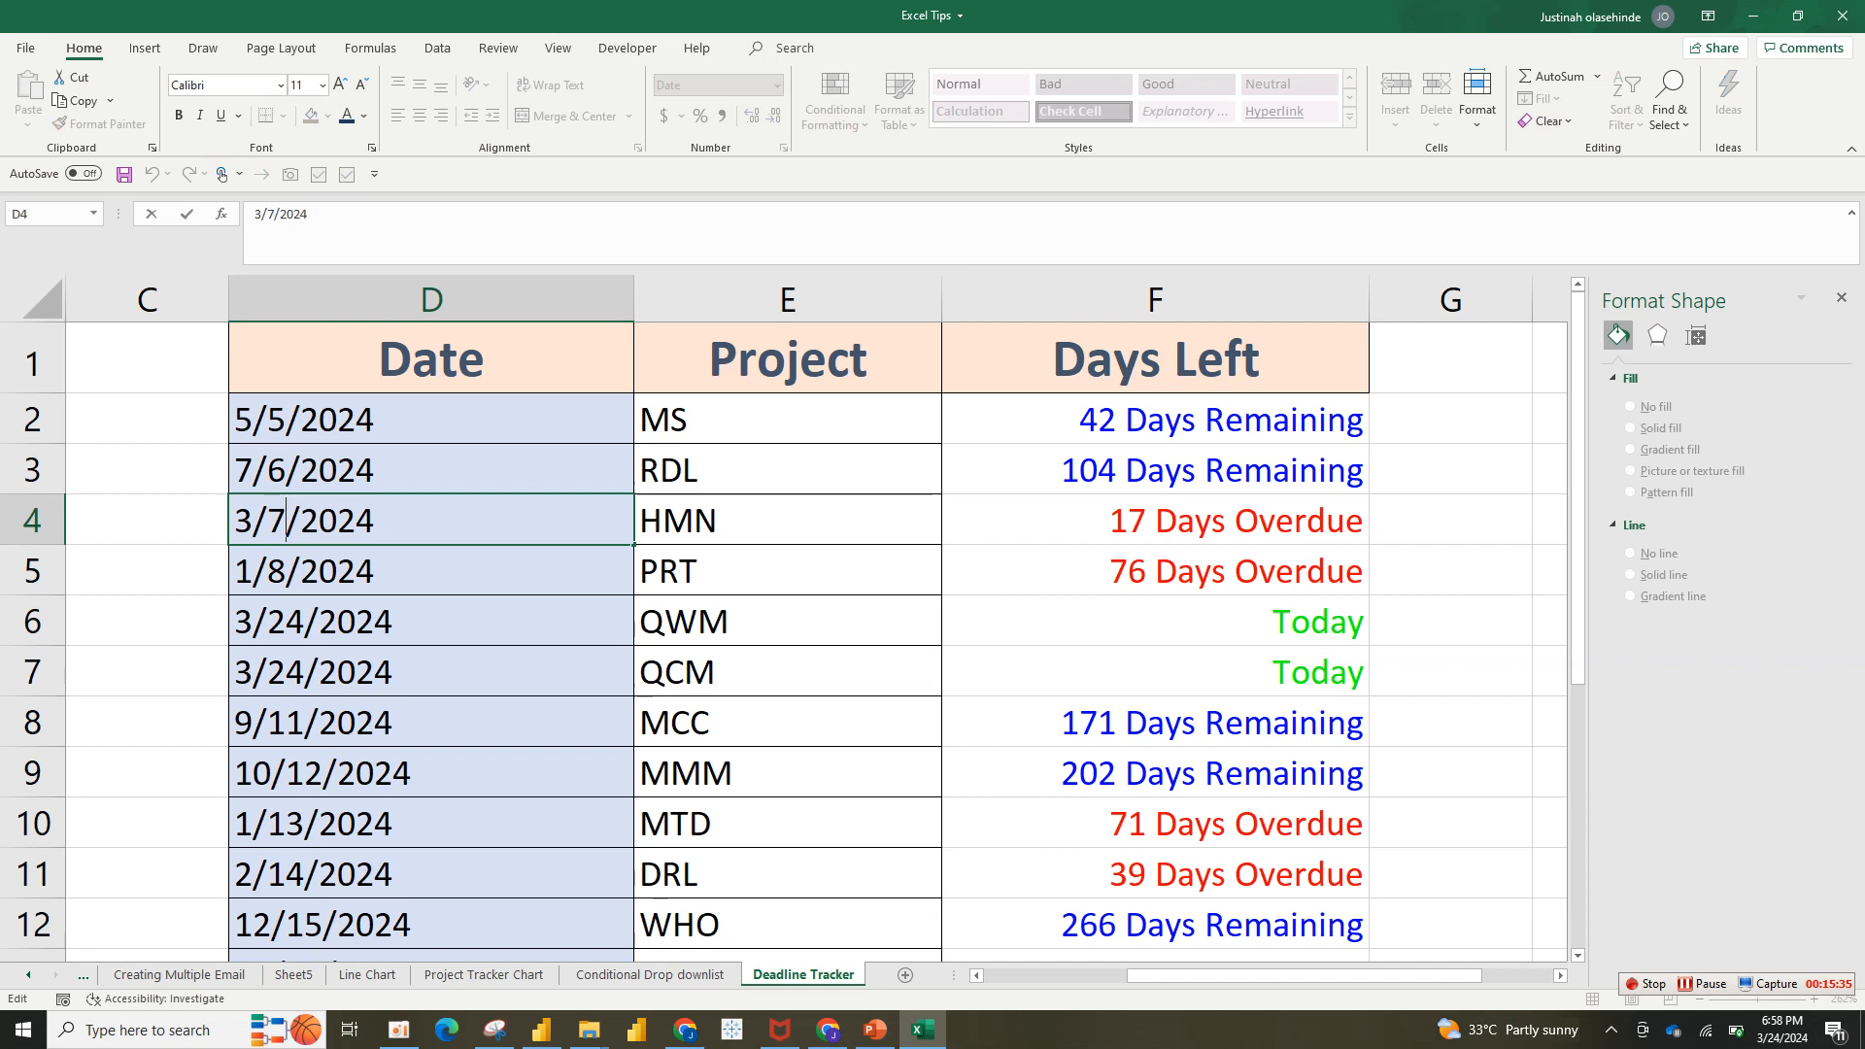
key("BackSpace")
type("25")
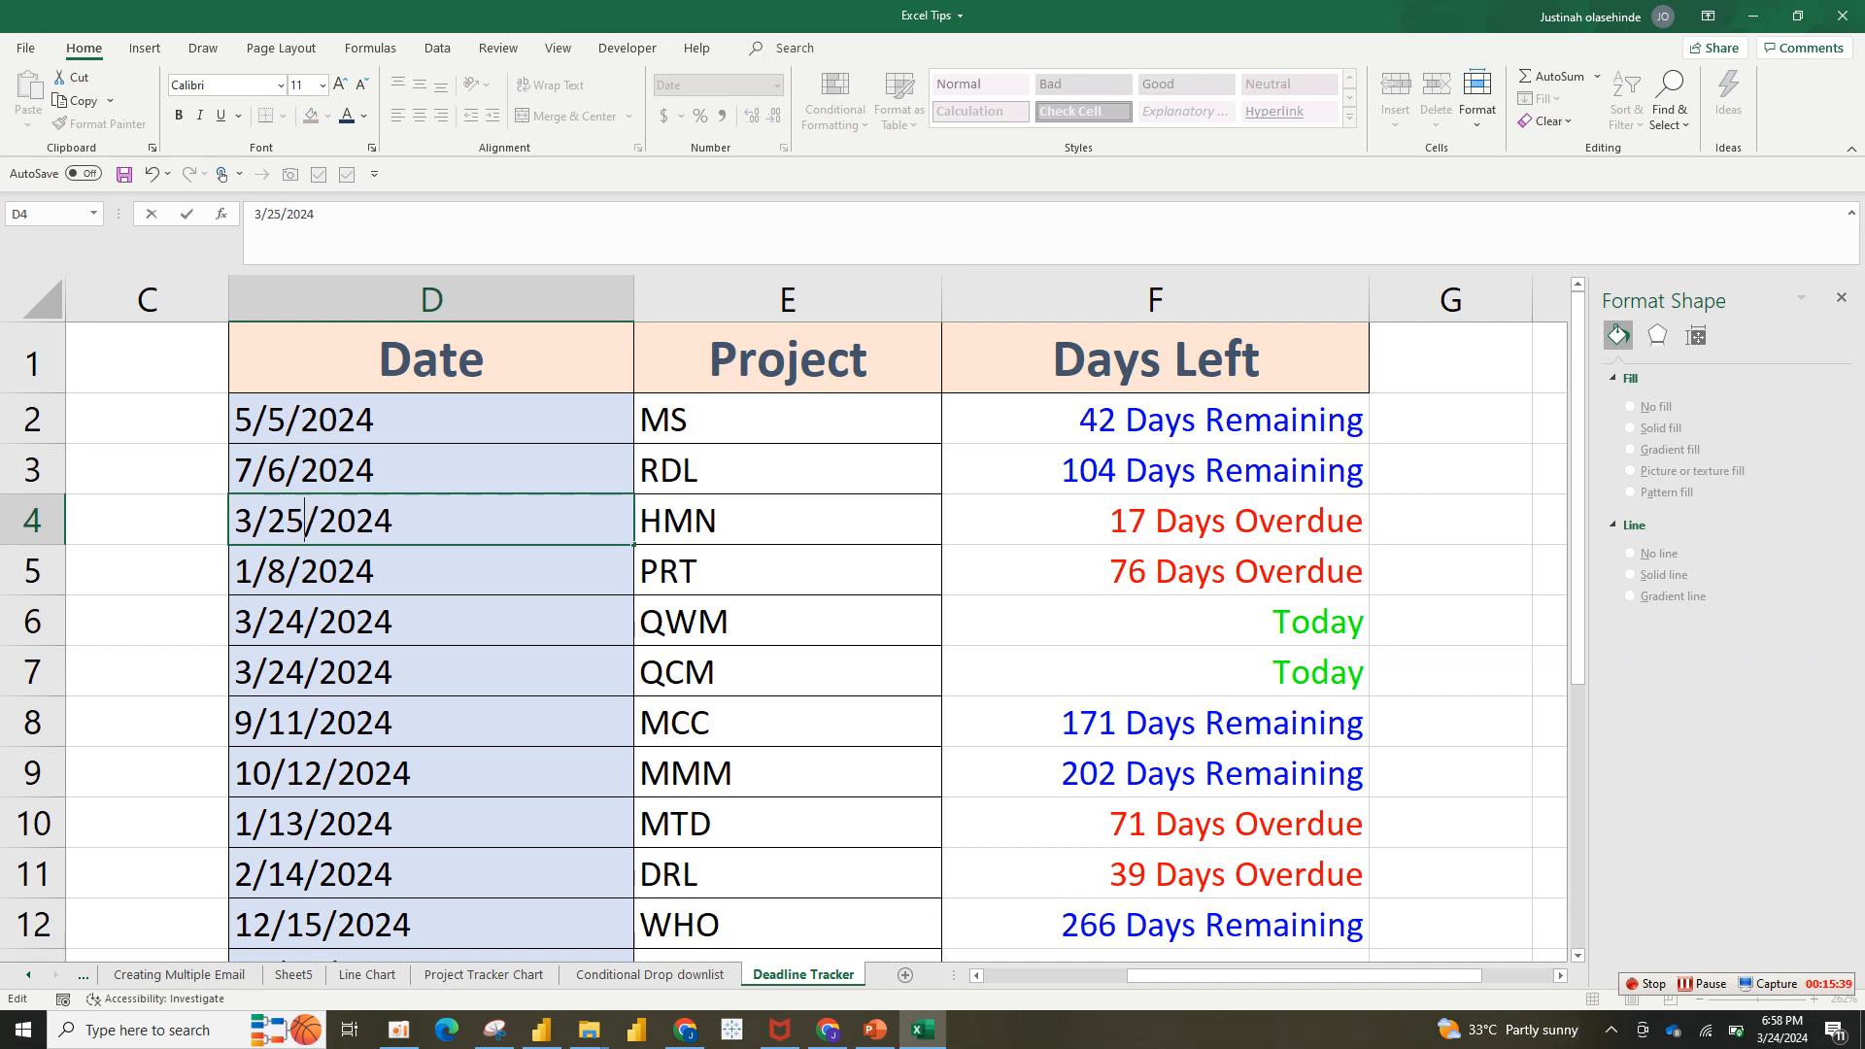
key("Return")
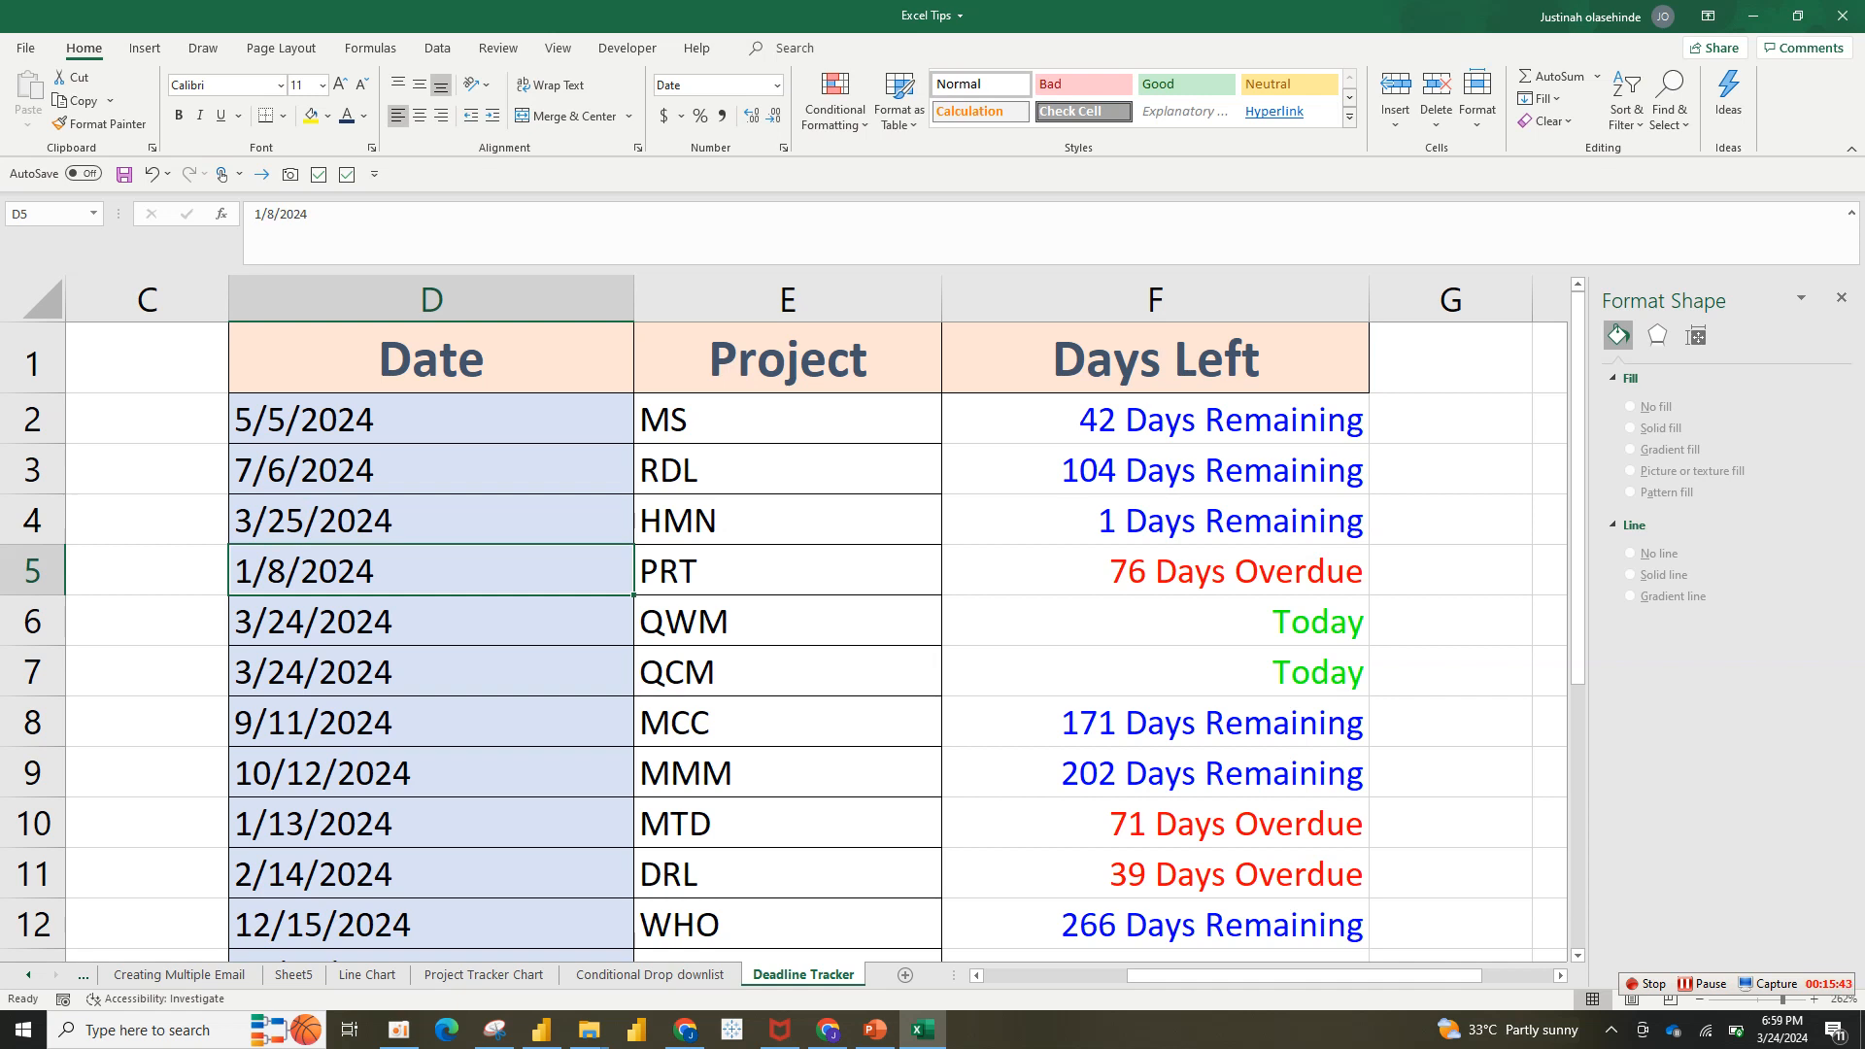
mouse_move(1577, 428)
left_mouse_down()
mouse_move(1577, 455)
mouse_move(1578, 428)
left_mouse_up()
mouse_move(1577, 589)
left_mouse_down()
mouse_move(1577, 855)
mouse_move(1577, 590)
left_mouse_up()
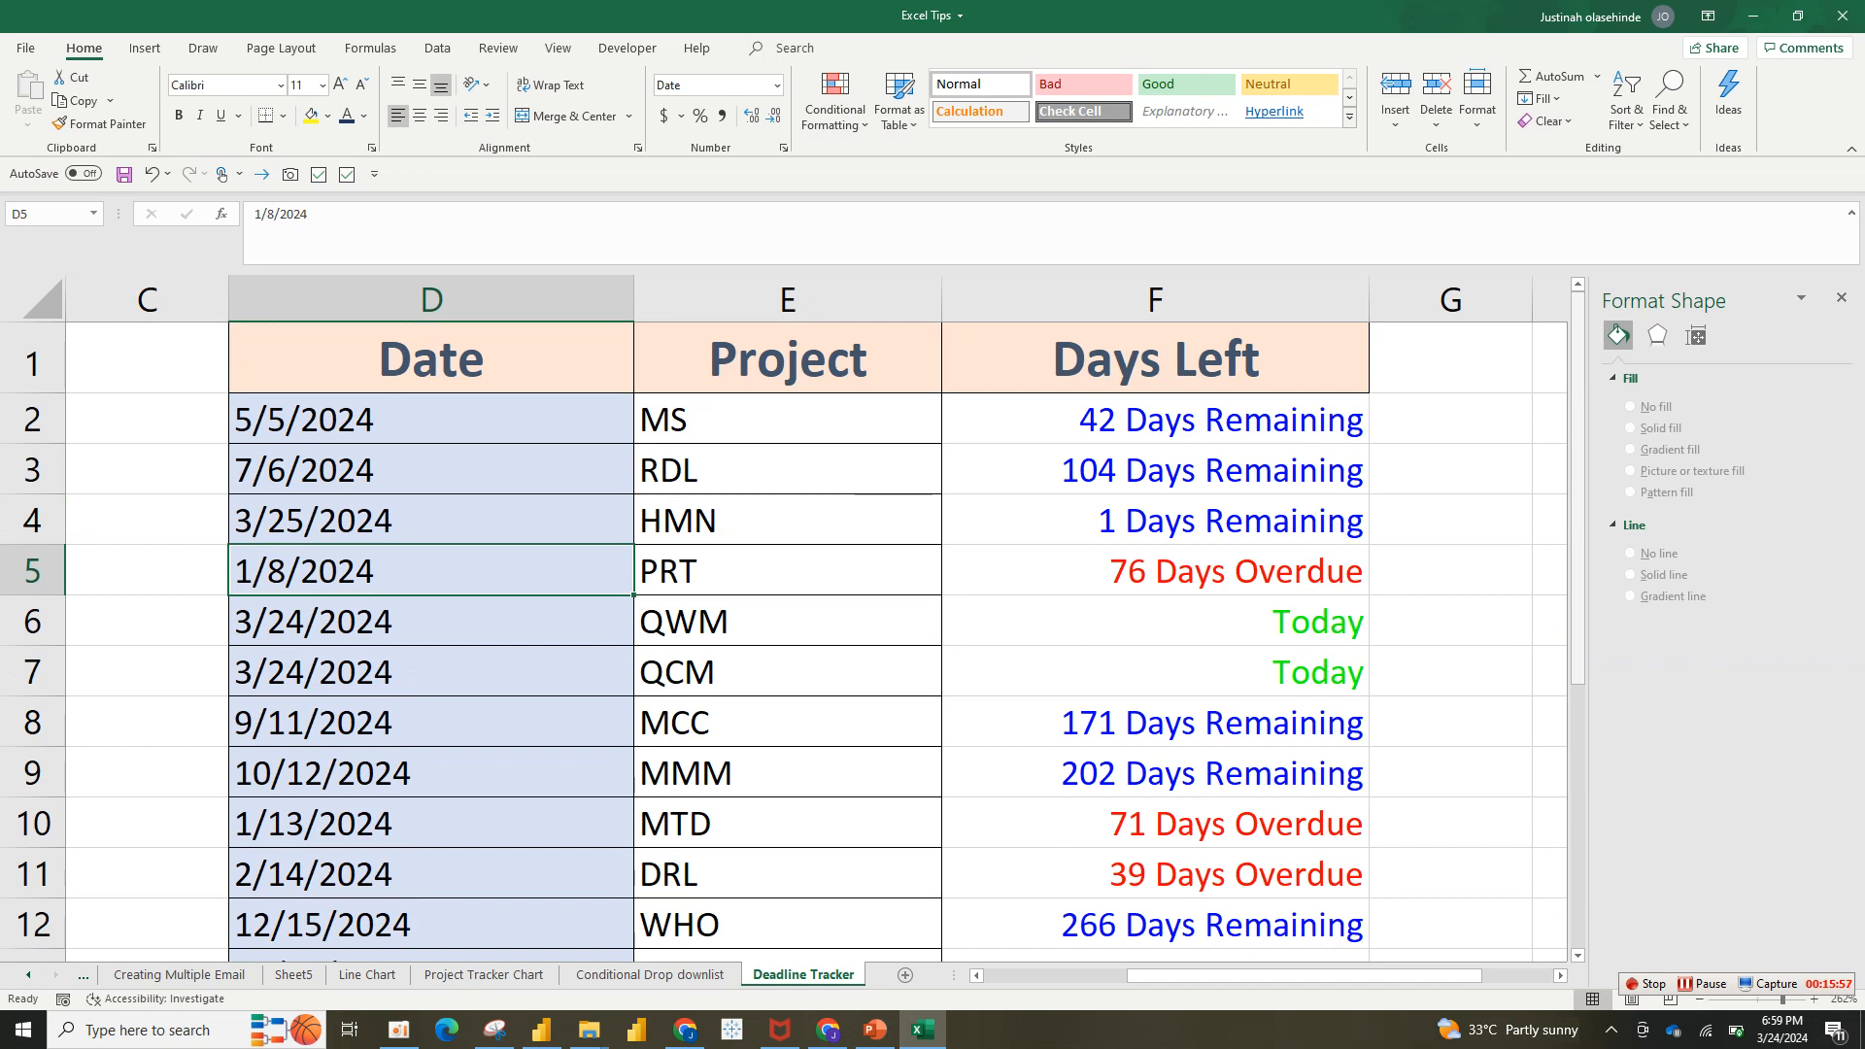
mouse_move(1577, 499)
left_mouse_down()
mouse_move(1578, 733)
mouse_move(1577, 496)
left_mouse_up()
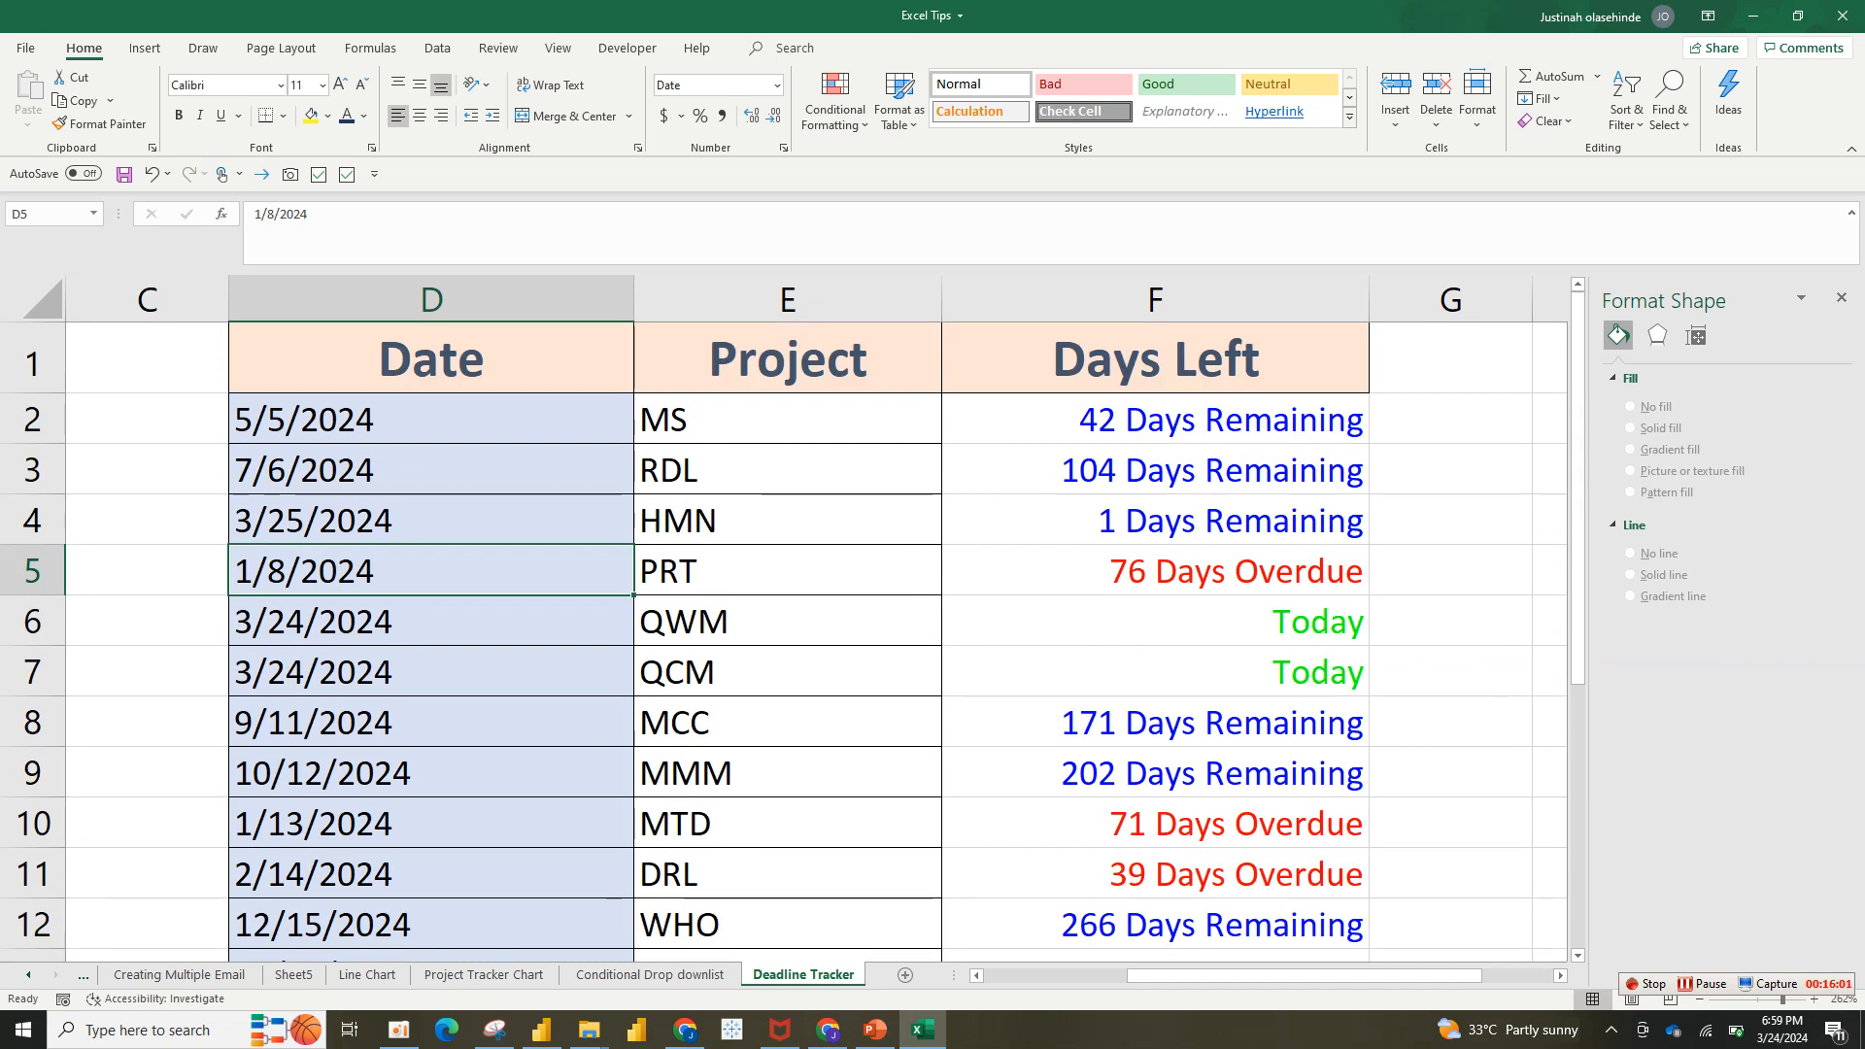